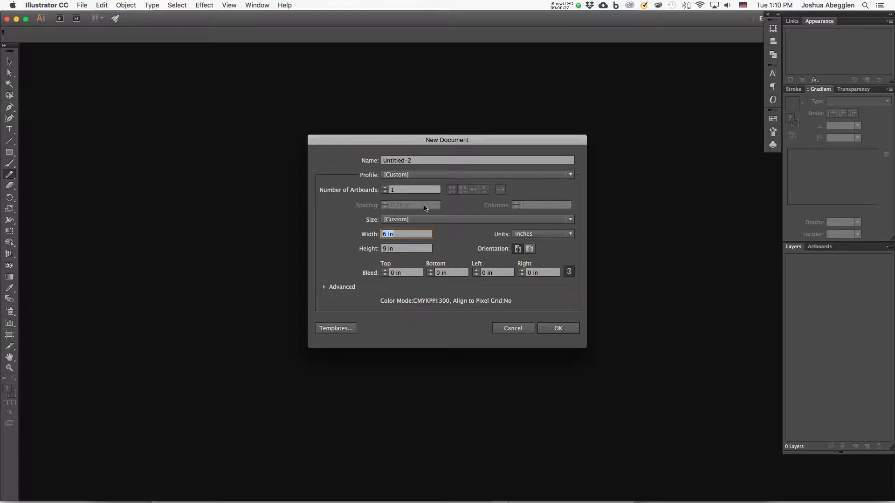
Create a new 6 × 9 in document named "faux book cover" with units in inches.
left_click(414, 160)
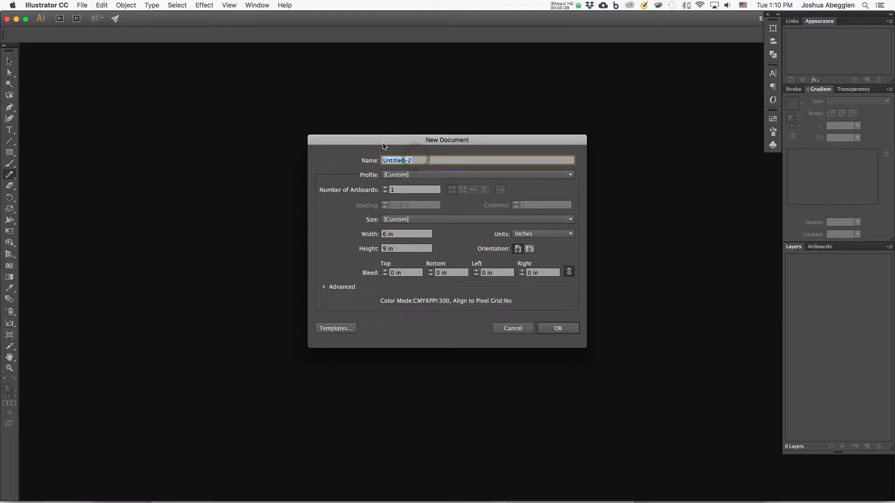
type("faux book cover")
left_click(553, 234)
left_click(543, 264)
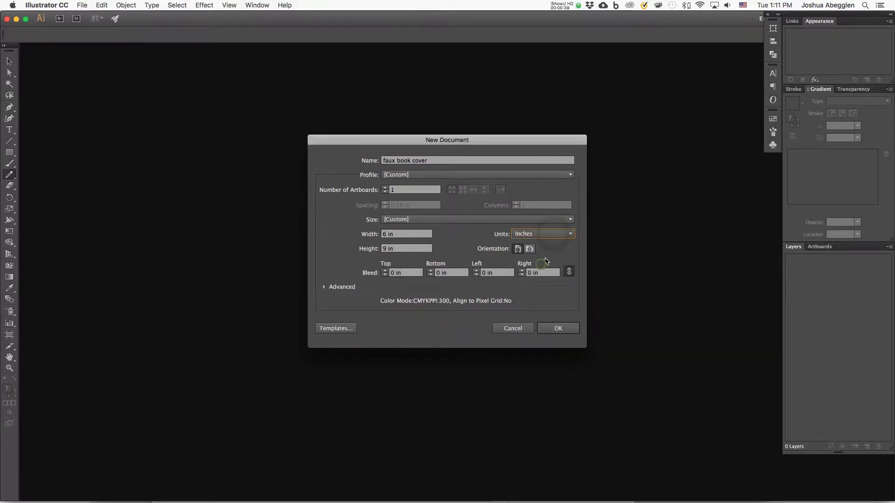
left_click(561, 328)
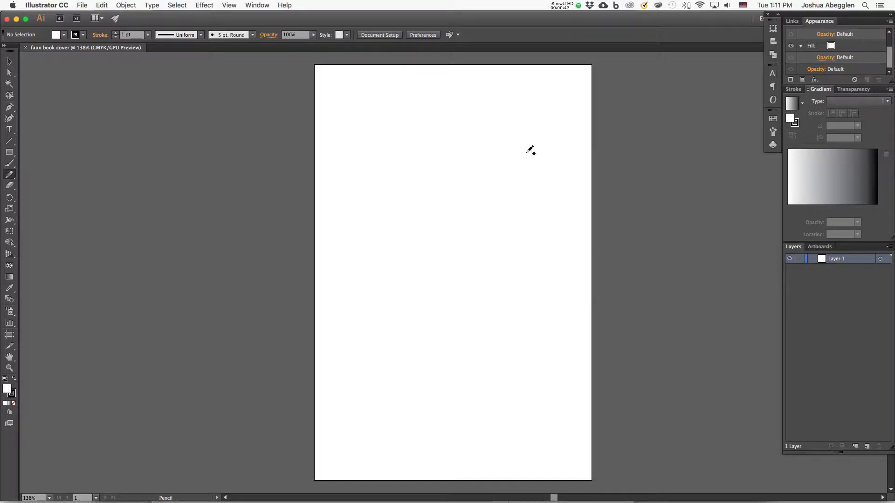
Place Pirata2.psd from the 2017 - 3 Fall / ART 240 / demo folder as a linked file near the artboard's upper-left corner.
key("space")
mouse_move(577, 271)
left_mouse_down()
mouse_move(549, 267)
mouse_move(557, 275)
left_mouse_up()
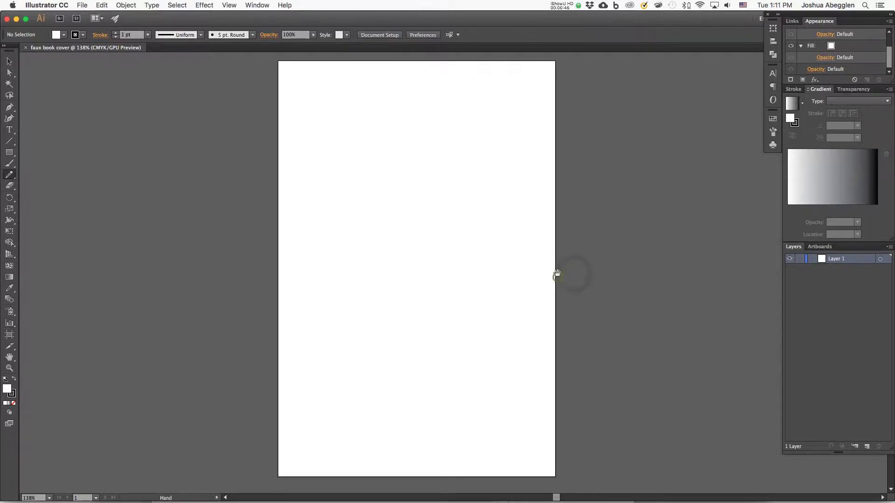
left_click(85, 5)
left_click(114, 143)
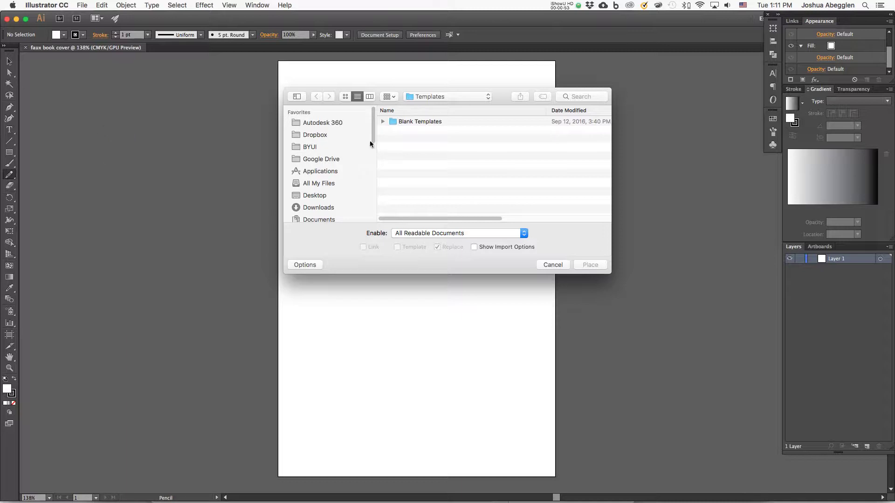
left_click(350, 134)
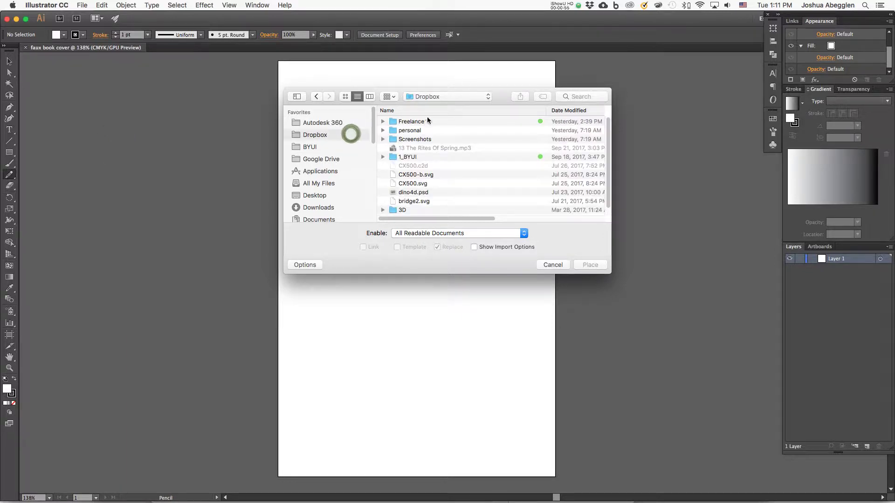
left_click(422, 156)
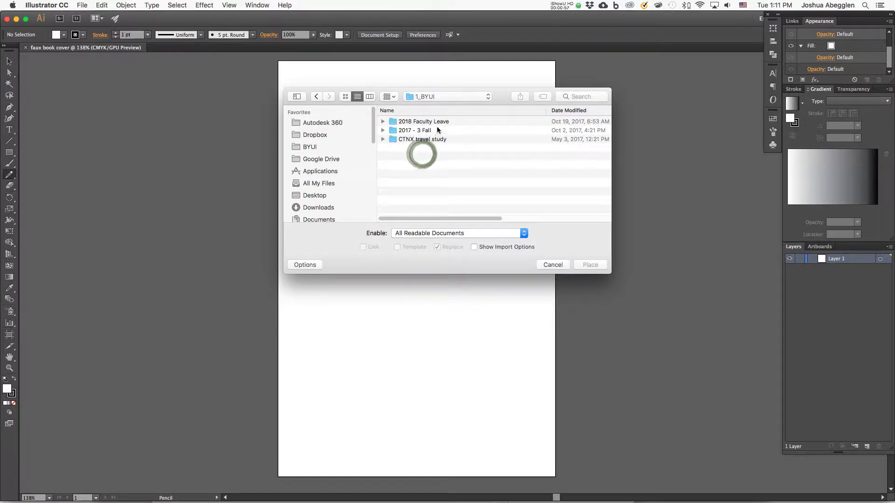
double_click(433, 132)
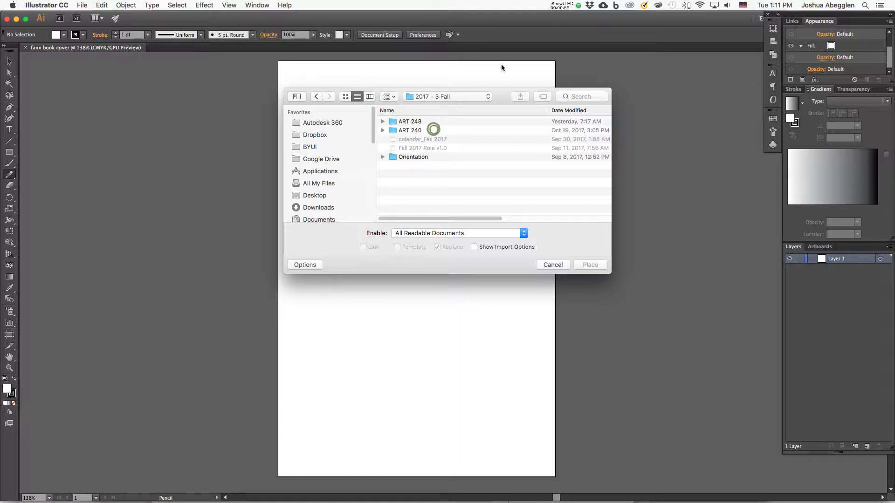
double_click(433, 132)
double_click(422, 122)
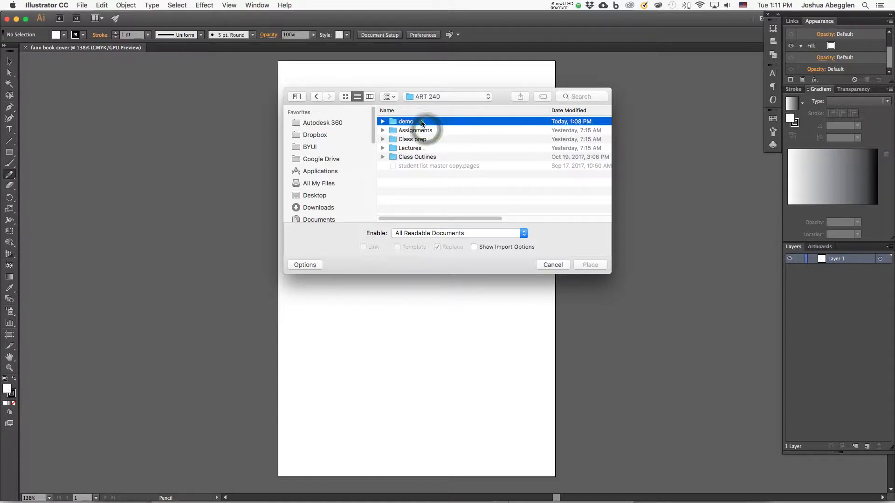
left_click(426, 131)
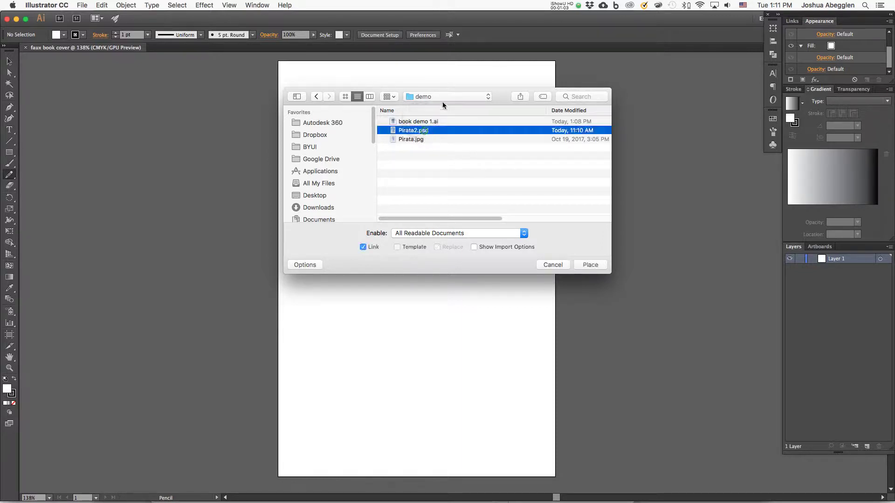
left_click(588, 265)
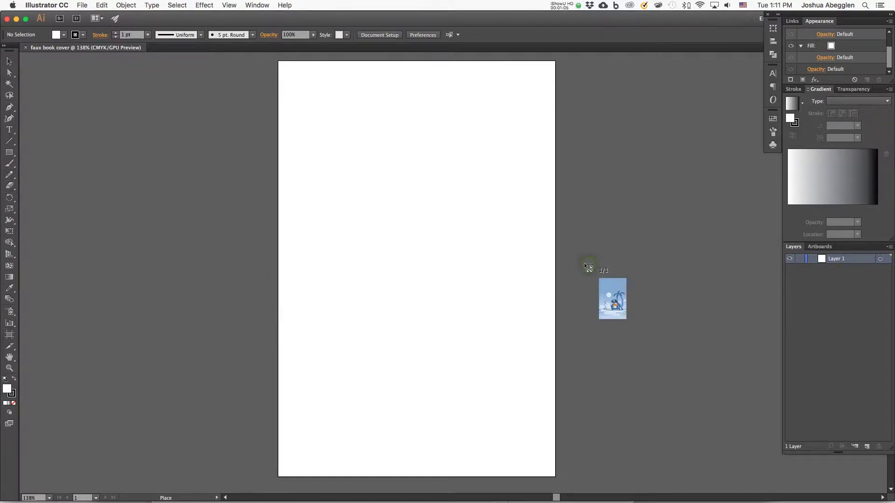
left_click(281, 65)
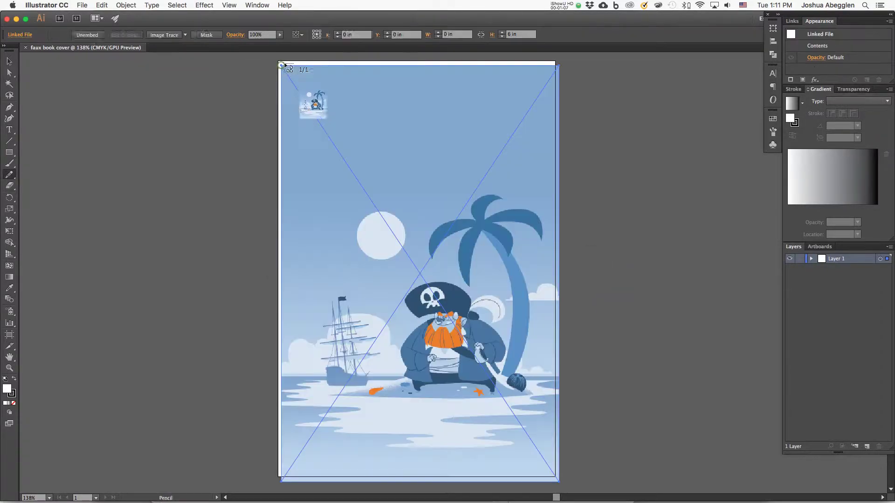
Turn on Snap to Grid and move the placed pirate illustration so its edges align exactly with the artboard.
key("n")
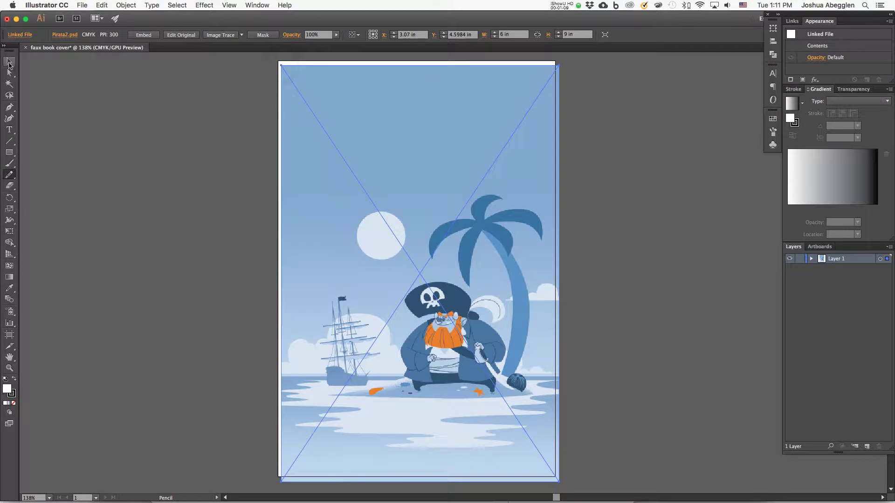
left_click(9, 62)
left_click_drag(291, 85, 309, 86)
left_click(230, 4)
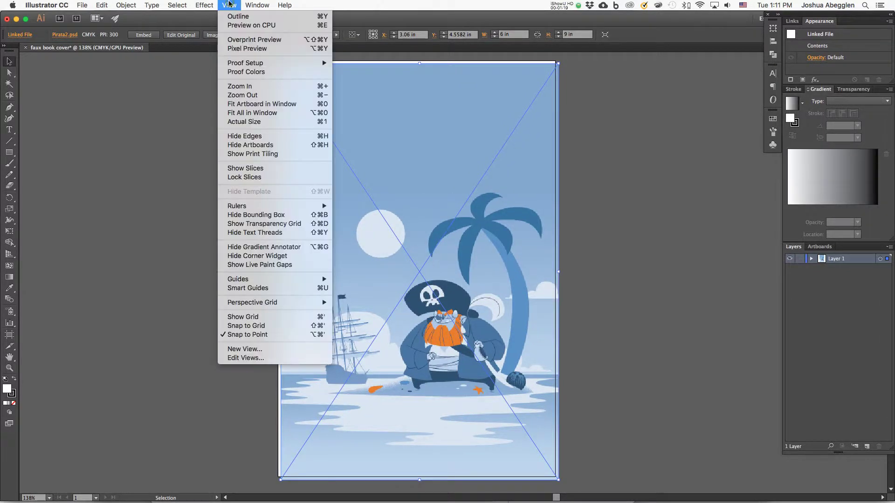
left_click(310, 326)
mouse_move(306, 80)
left_mouse_down()
mouse_move(320, 90)
mouse_move(306, 71)
left_mouse_up()
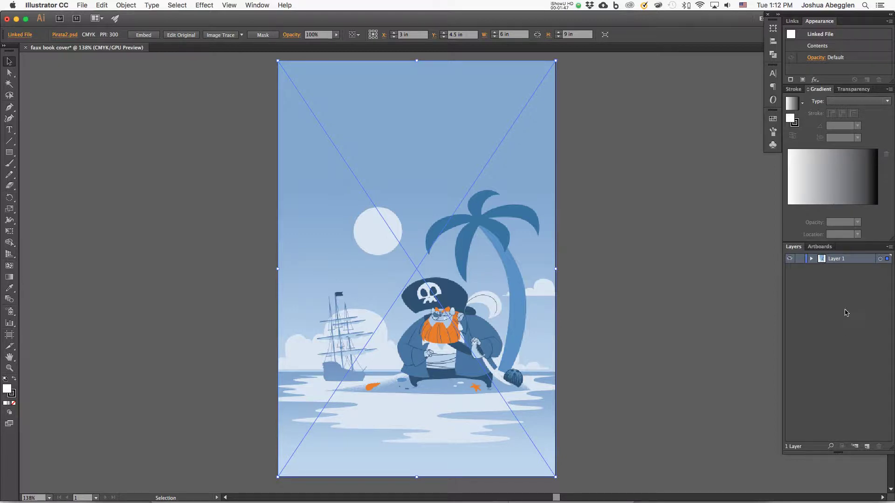
Rename Layer 1 to "Illustration" and lock it.
left_click(257, 4)
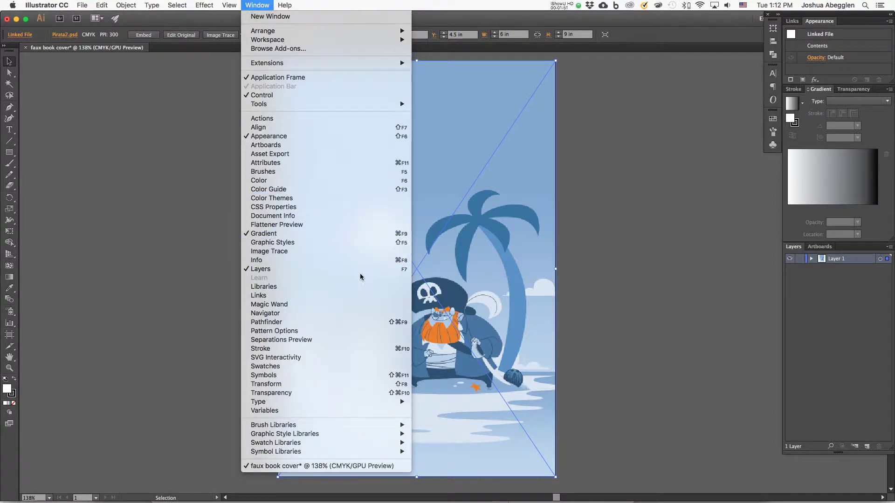
left_click(285, 270)
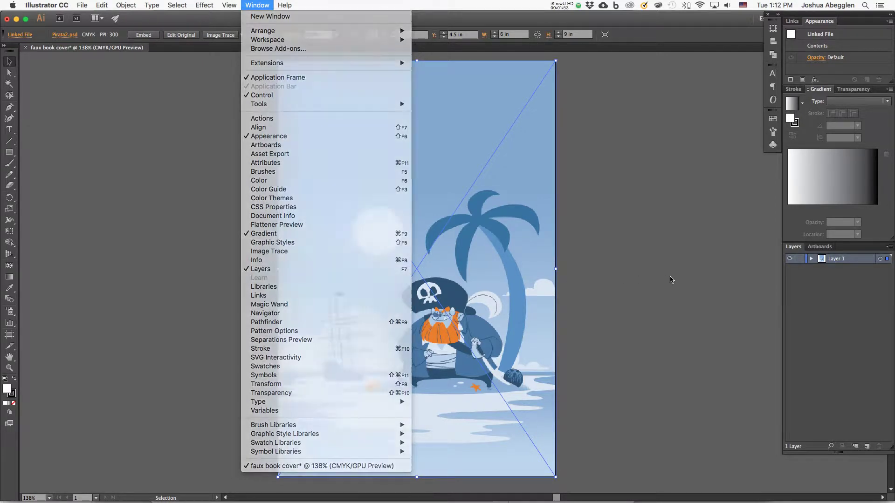
double_click(837, 260)
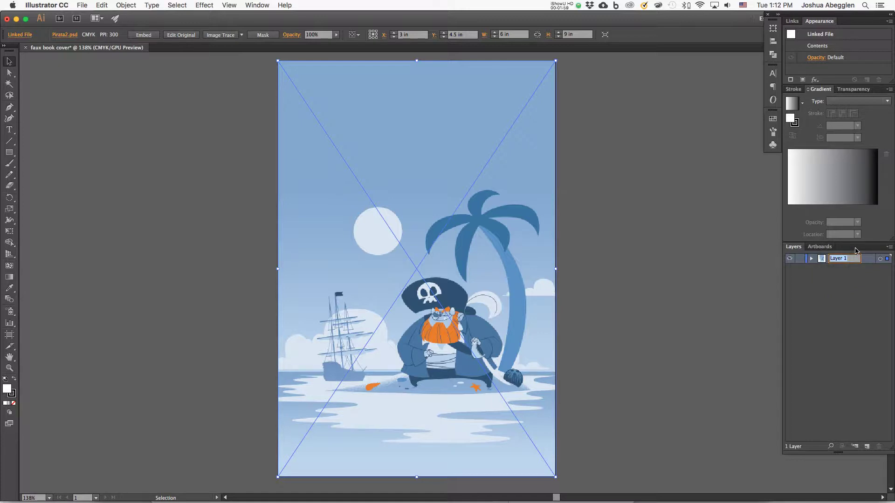
type("Ill")
type("n")
key("Return")
type("ustratio")
left_click(800, 259)
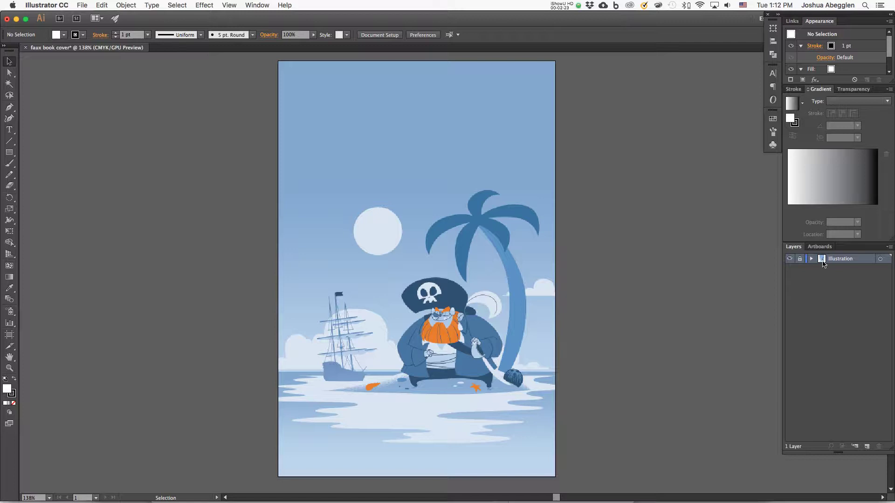
Add a new layer above the Illustration layer and name it "text mock up".
left_click(868, 449)
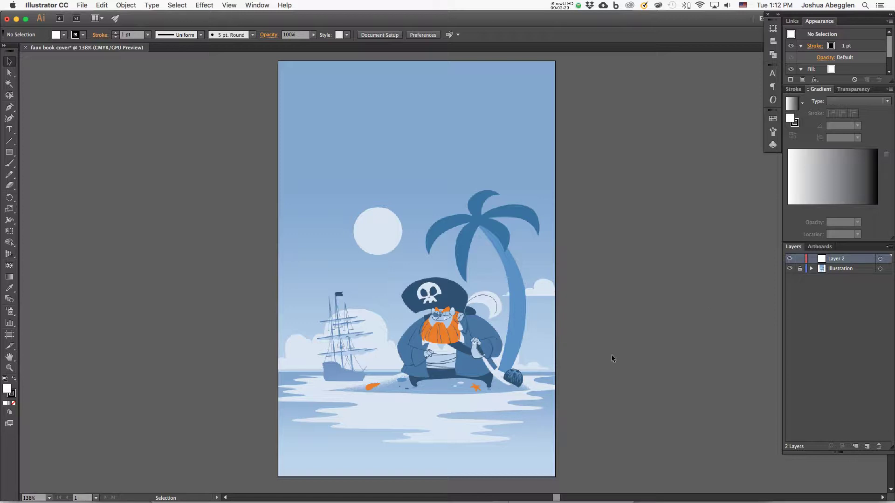
double_click(834, 259)
type("t")
type("ext mock up")
key("Return")
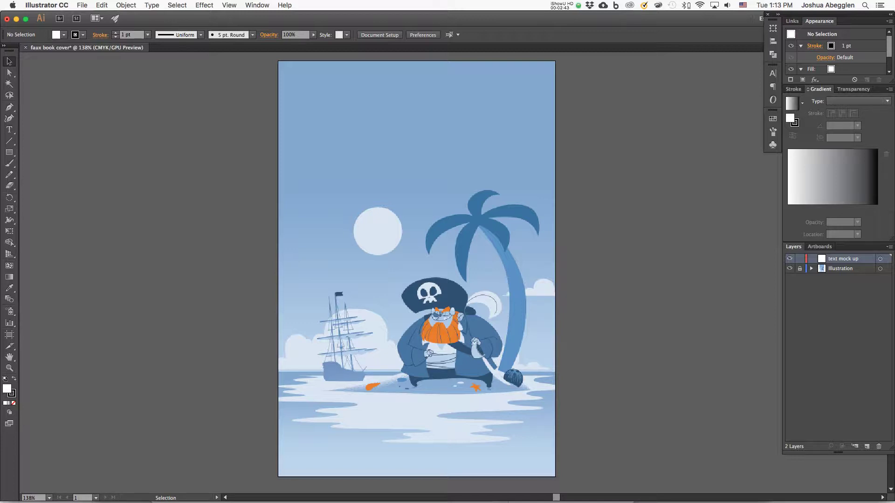
Draw an unfilled, white-stroked title outline about 5.57 × 2.84 in across the upper cover with the Pencil tool, arching its lower edge.
left_click(14, 381)
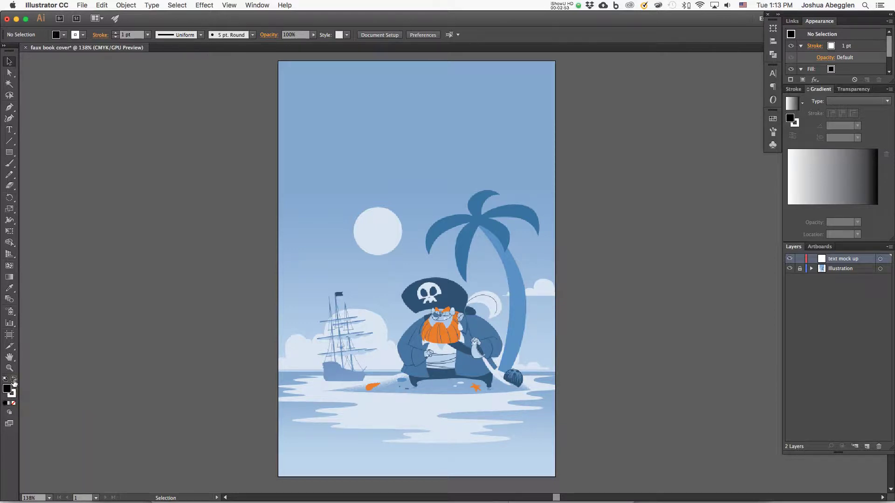
left_click(14, 404)
key("n")
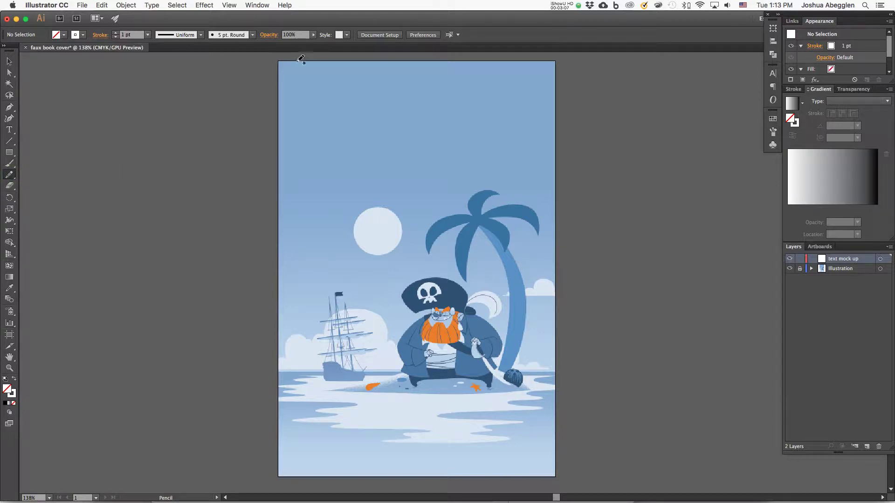
left_click_drag(288, 68, 288, 199)
mouse_move(290, 68)
left_mouse_down()
mouse_move(544, 94)
mouse_move(546, 197)
left_mouse_up()
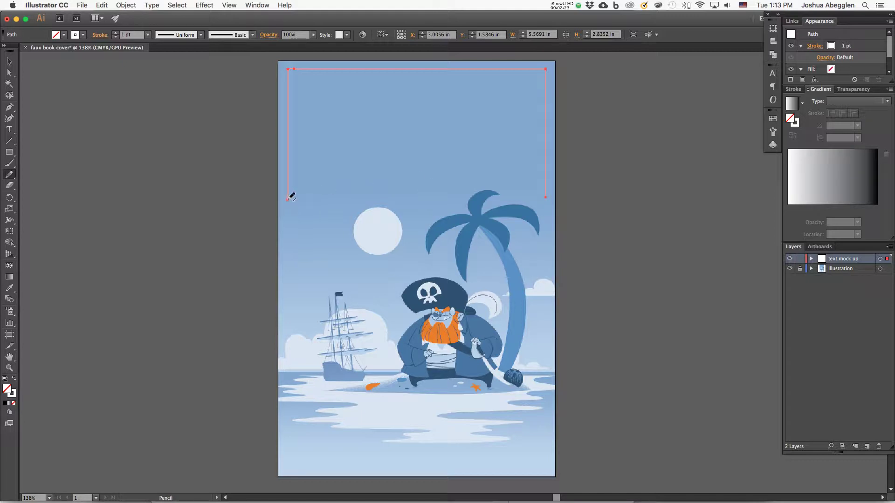
left_click_drag(287, 199, 319, 200)
left_click_drag(547, 197, 516, 197)
mouse_move(319, 199)
left_mouse_down()
mouse_move(350, 169)
mouse_move(415, 152)
mouse_move(485, 172)
mouse_move(521, 200)
left_mouse_up()
left_click(551, 302, "super")
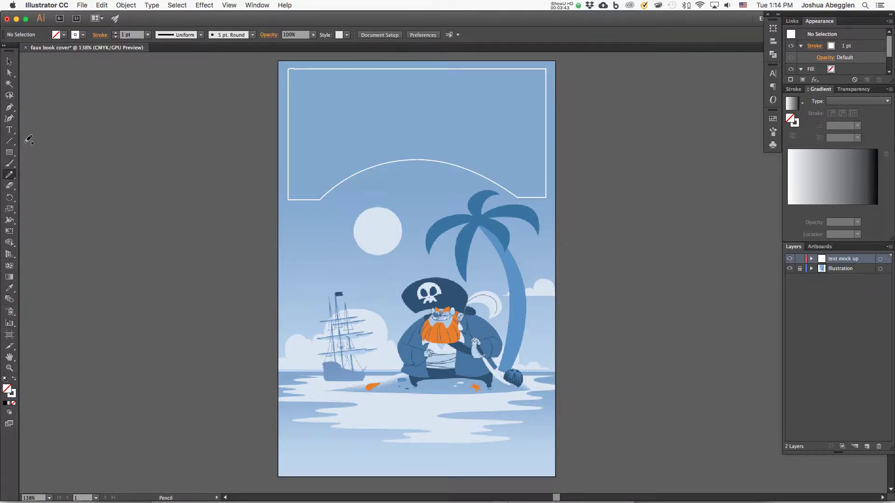
Draw two text placeholder rectangles, one 2.75 × 0.375 in under the title arch and one 2.75 × 0.25 in near the cover's bottom edge.
left_click(9, 154)
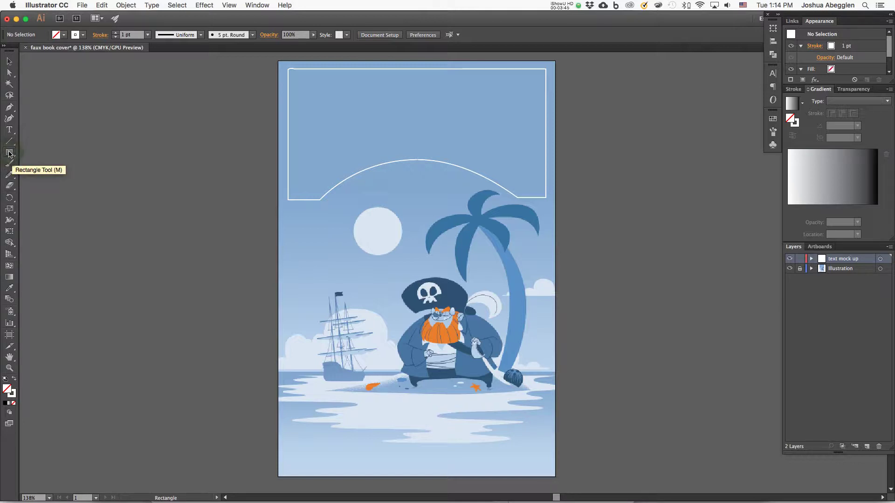
left_click(10, 155)
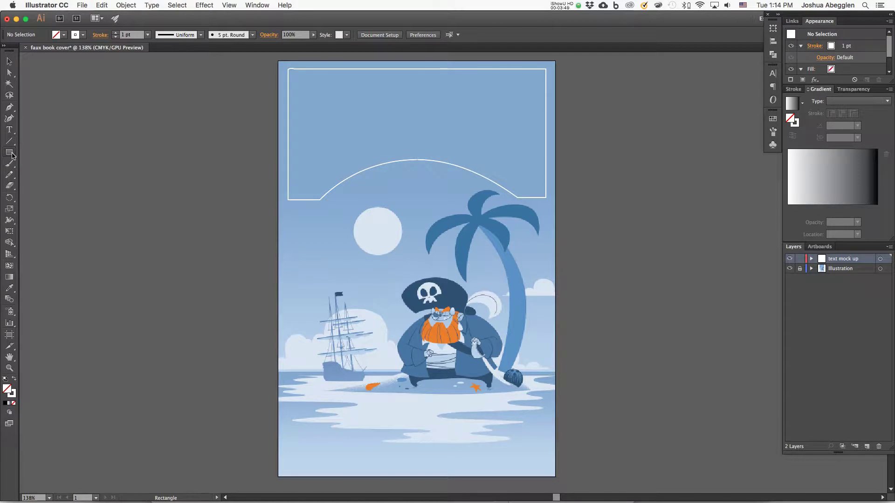
left_click(13, 155)
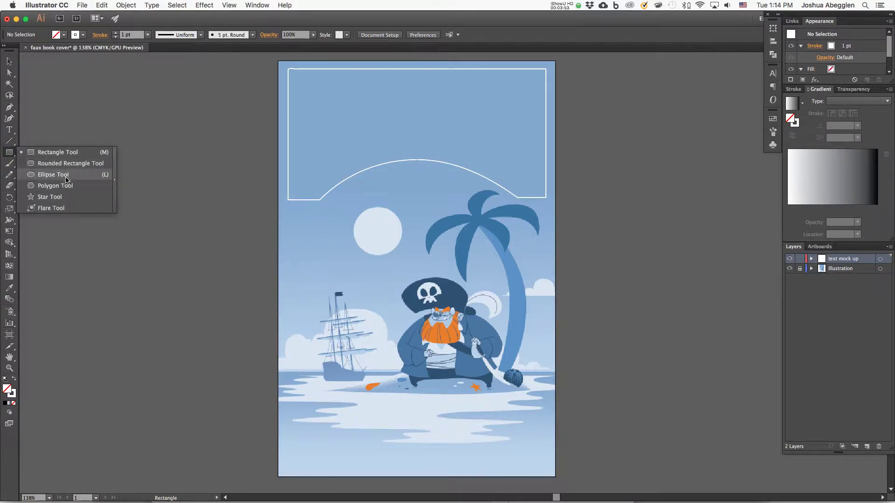
left_click(58, 152)
left_click_drag(353, 182, 480, 200)
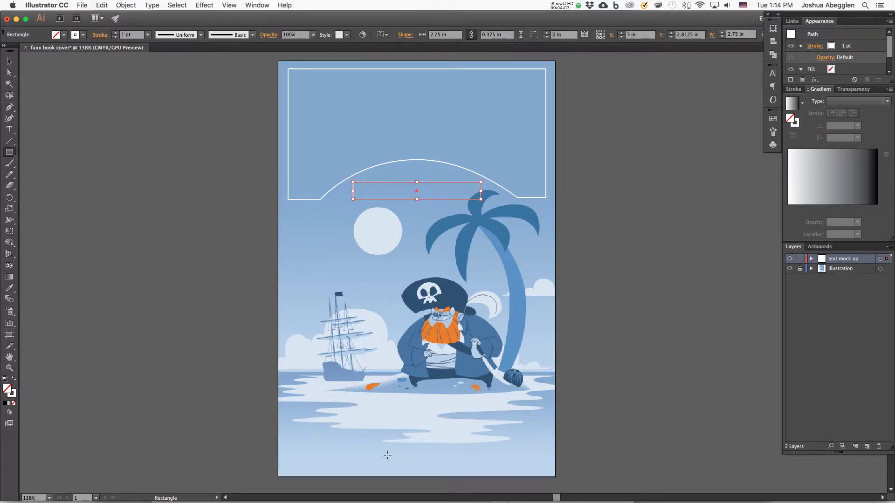
left_click_drag(353, 455, 481, 465)
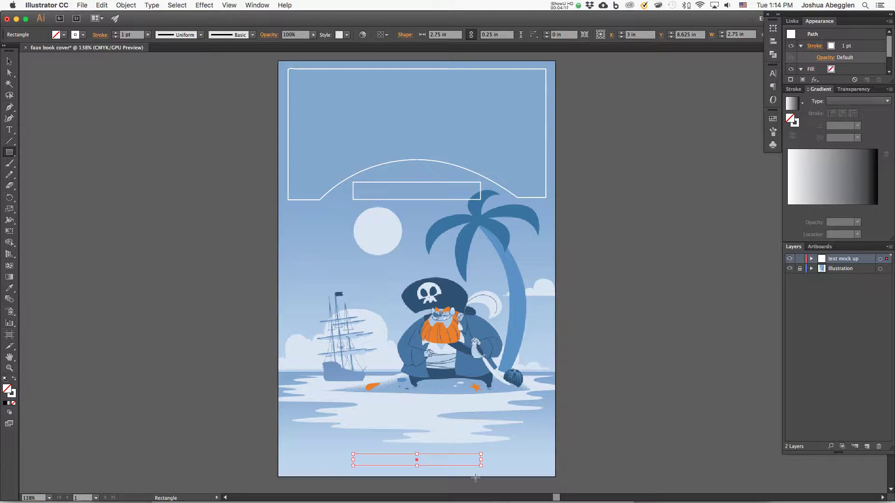
Show the rulers and place a vertical guide at 3 in, the artboard's horizontal centre.
left_click(230, 6)
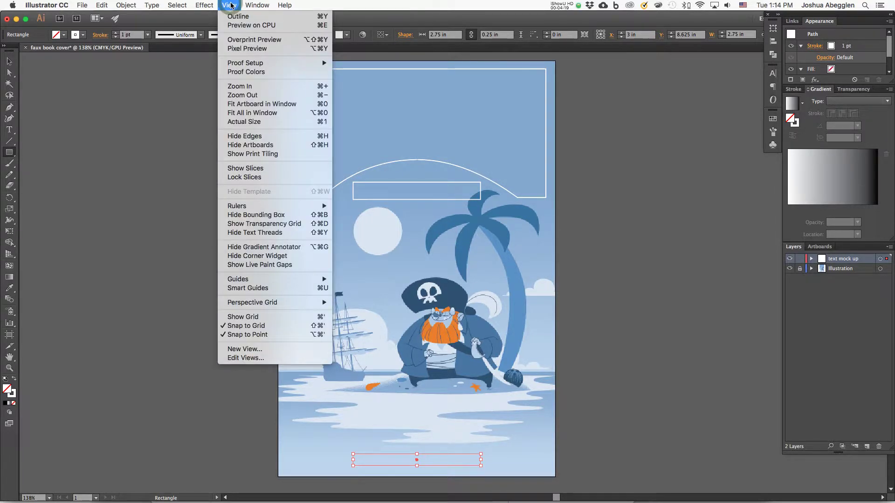
mouse_move(279, 209)
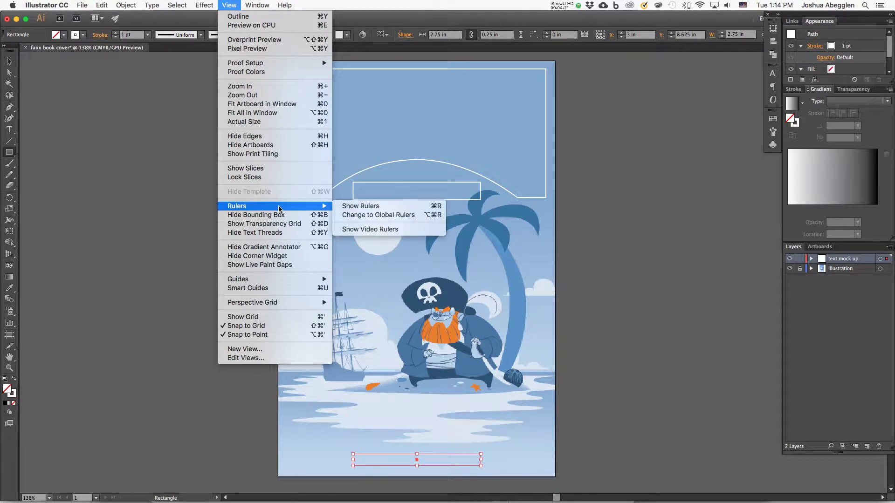
left_click(440, 208)
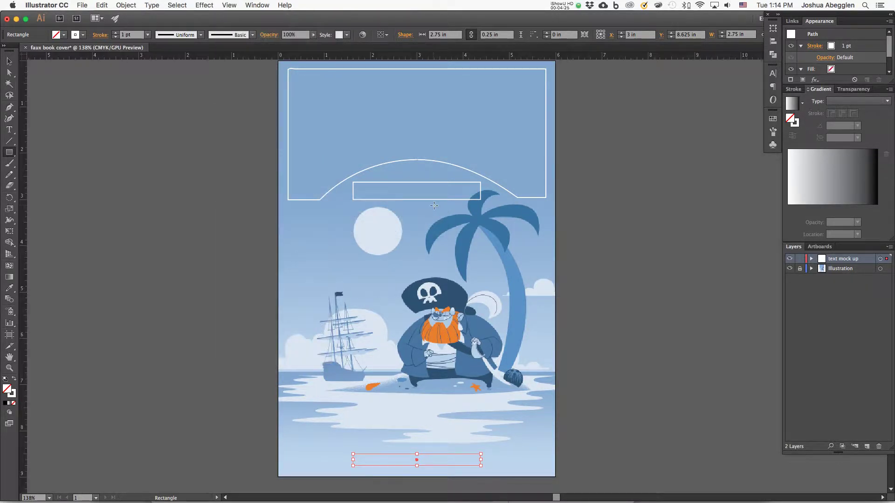
left_click_drag(24, 335, 418, 313)
left_click_drag(416, 313, 417, 314)
left_click(403, 79)
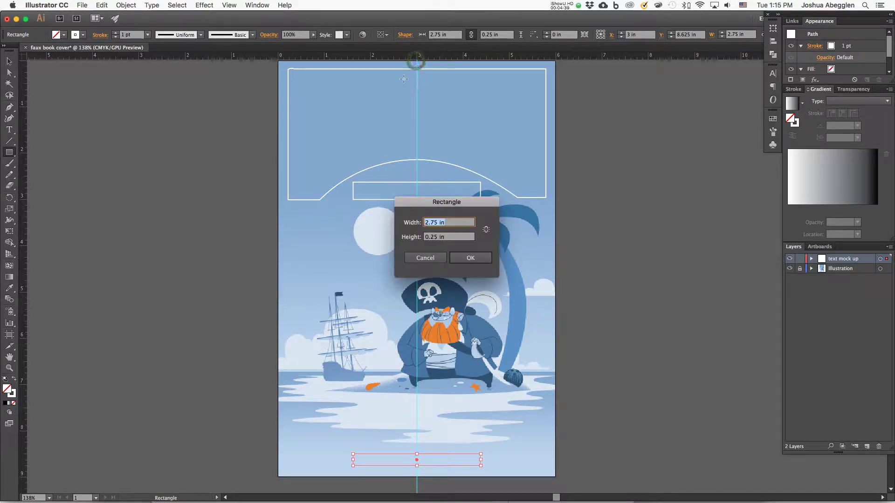
key("Escape")
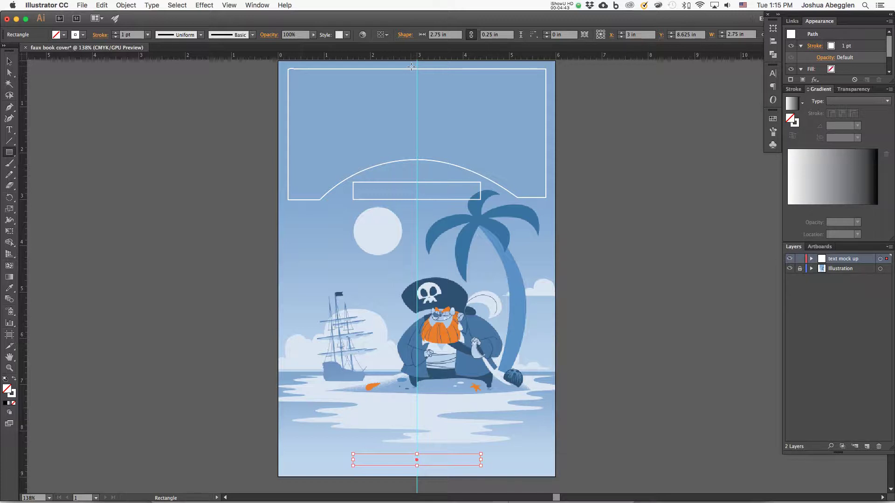
Turn off Snap to Grid, and place and undo a trial horizontal guide near the cover's upper edge.
left_click(229, 5)
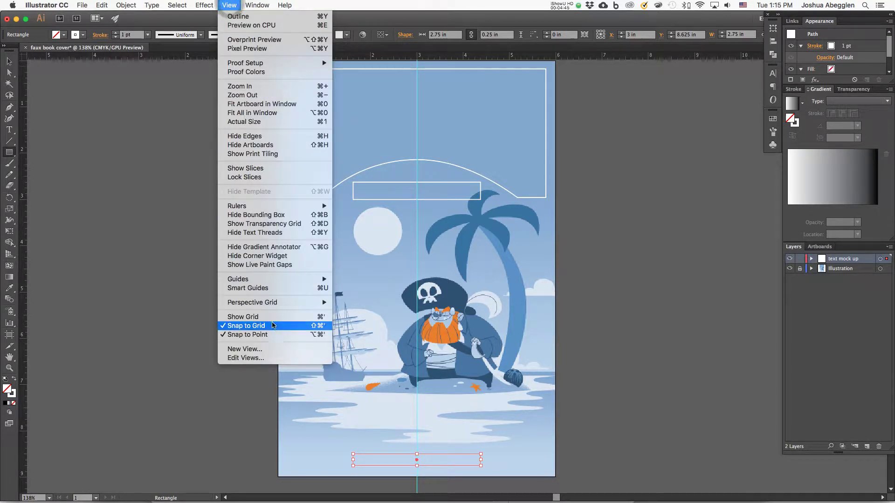
left_click(280, 329)
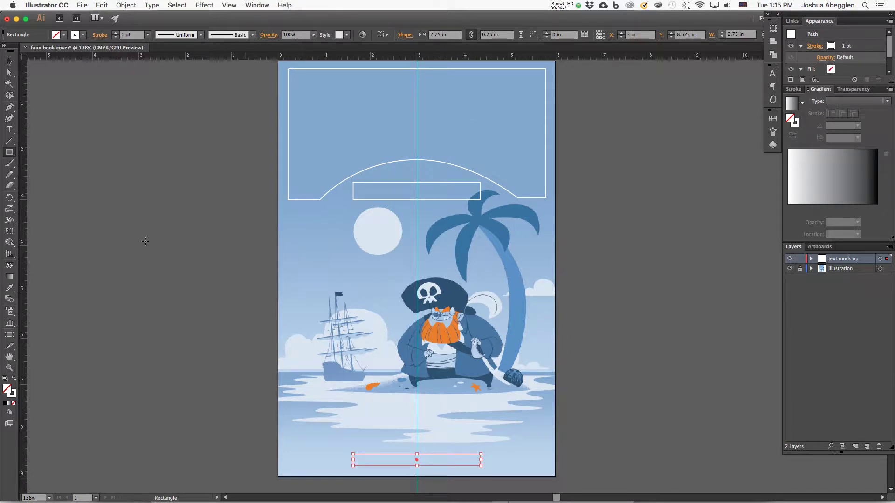
mouse_move(319, 56)
left_mouse_down()
mouse_move(315, 75)
mouse_move(315, 67)
left_mouse_up()
key("super+z")
mouse_move(569, 178)
left_mouse_down()
mouse_move(569, 187)
mouse_move(569, 179)
left_mouse_up()
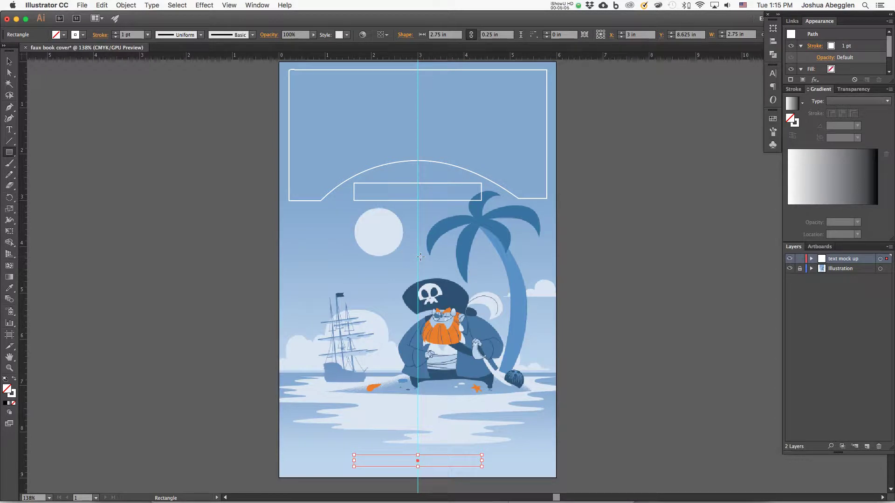
Lock the text mock up layer and add a new layer above it named "Text exploration".
left_click(799, 259)
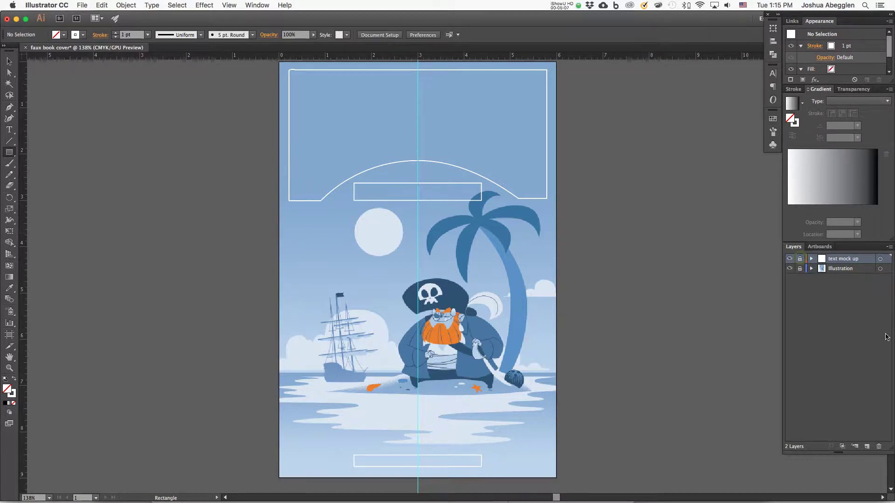
left_click(867, 447)
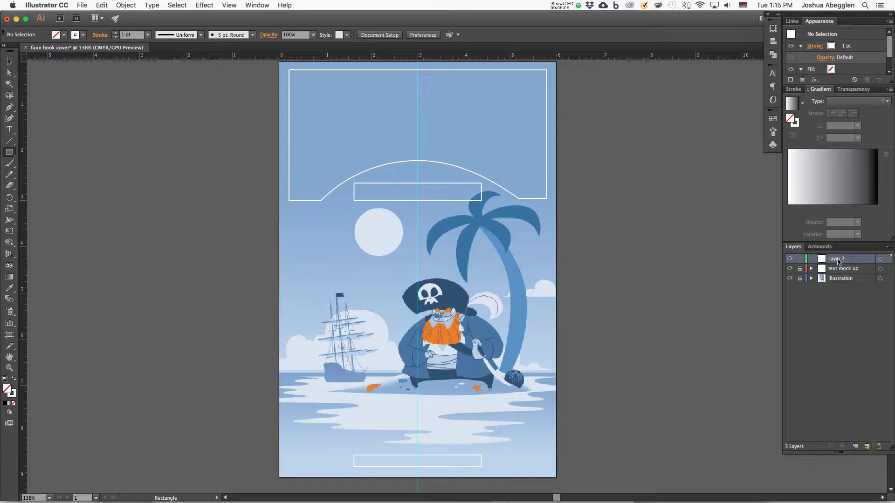
double_click(837, 260)
type("Text")
type(" exploration")
key("Return")
Add the point text "PIRATES" on the empty canvas just right of the cover, near its upper edge.
left_click(9, 130)
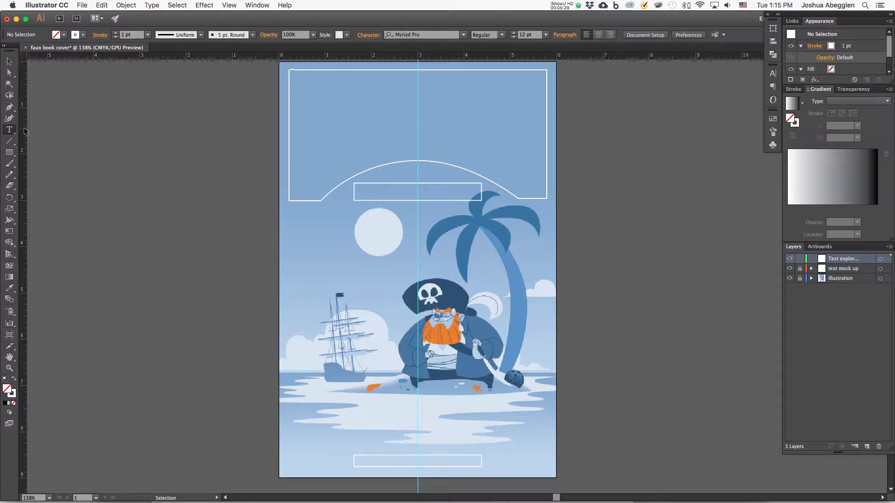
left_click(9, 130)
left_click_drag(639, 305, 567, 323)
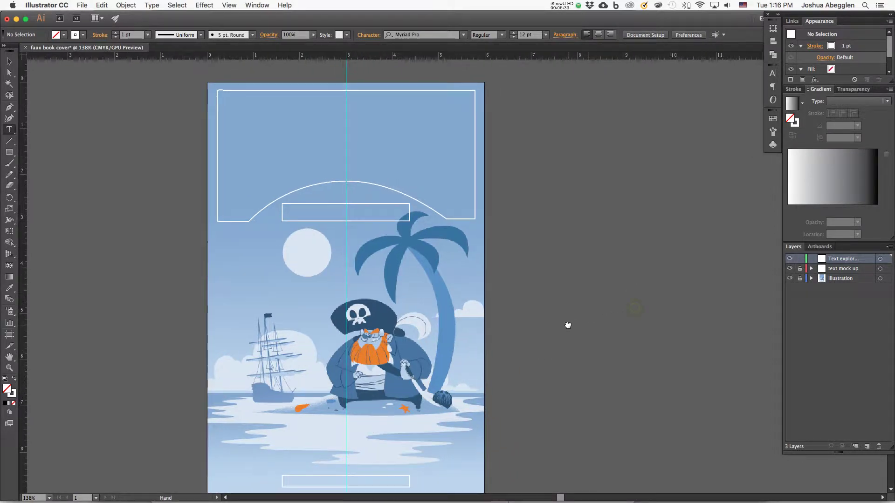
left_click(515, 106)
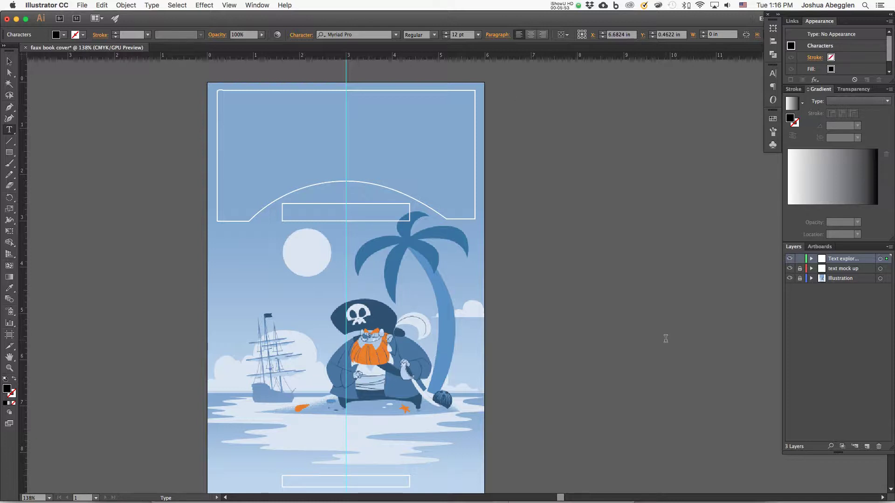
type("PIRATES")
Scale the PIRATES text up to about 61 pt and align it beside the cover's upper edge.
left_click(9, 61)
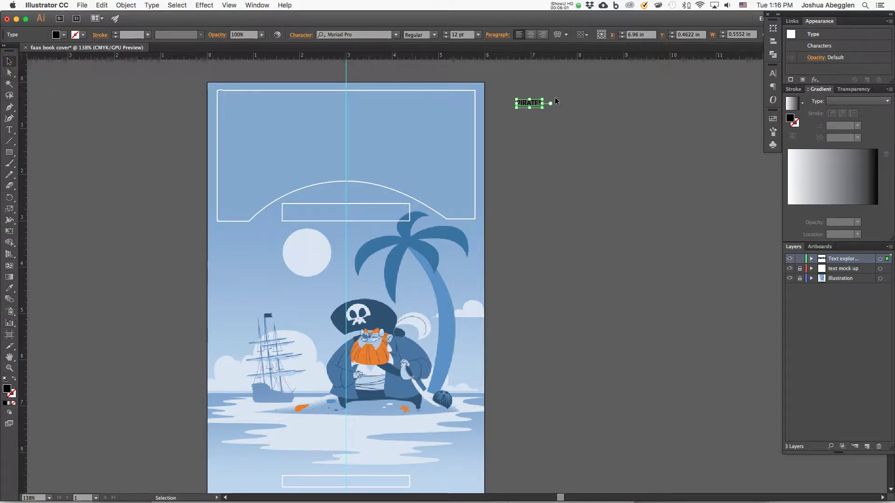
left_click_drag(541, 107, 648, 143)
left_click_drag(599, 127, 582, 112)
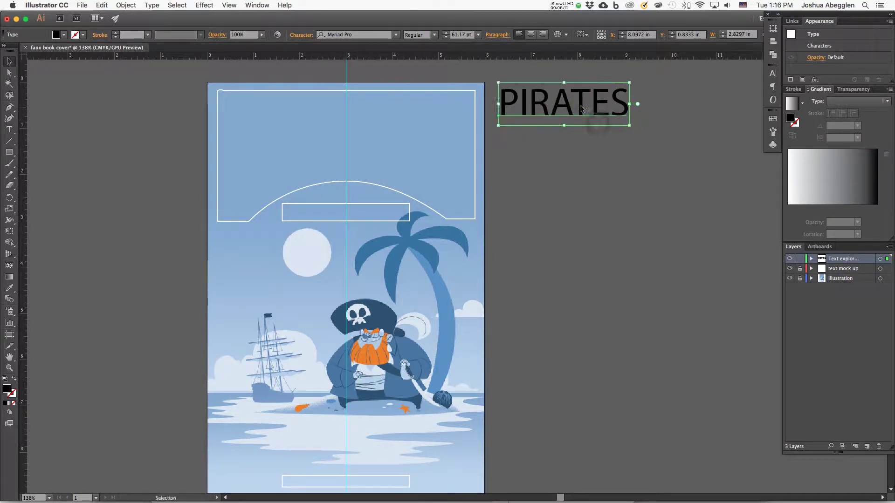
left_click_drag(585, 151, 546, 150)
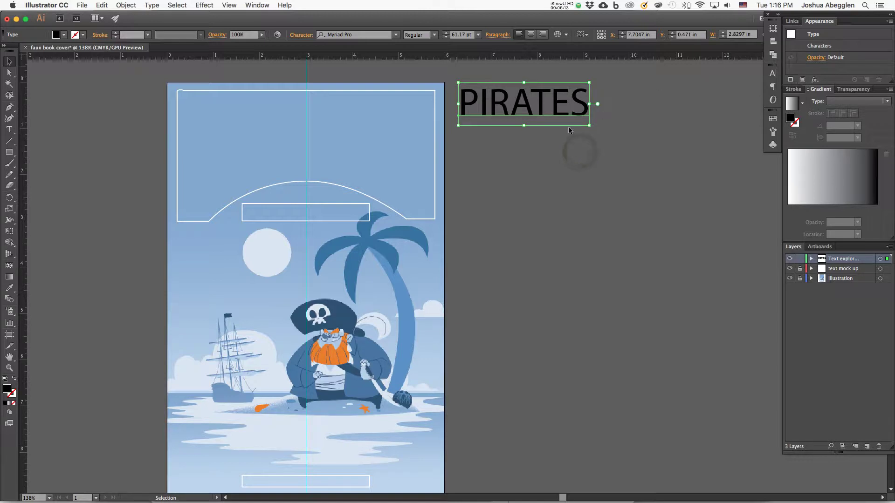
Open the character formatting settings for the selected PIRATES text.
left_click(773, 71)
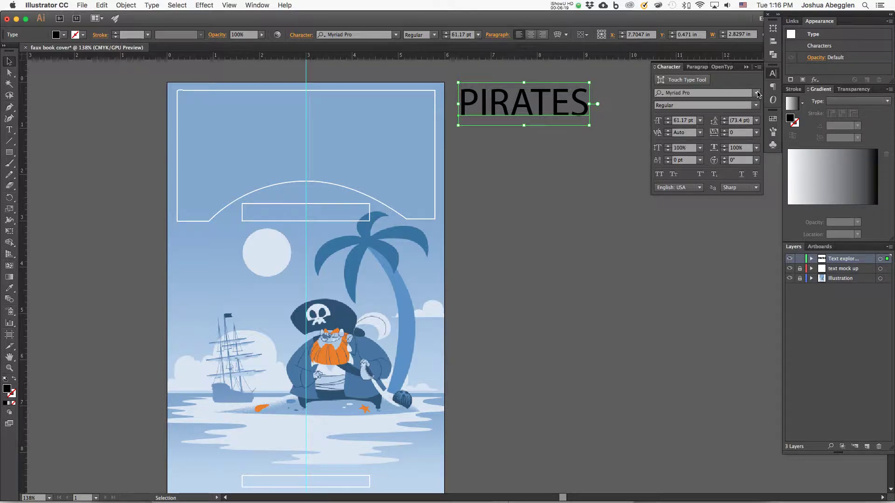
left_click(773, 73)
left_click(773, 74)
left_click(258, 6)
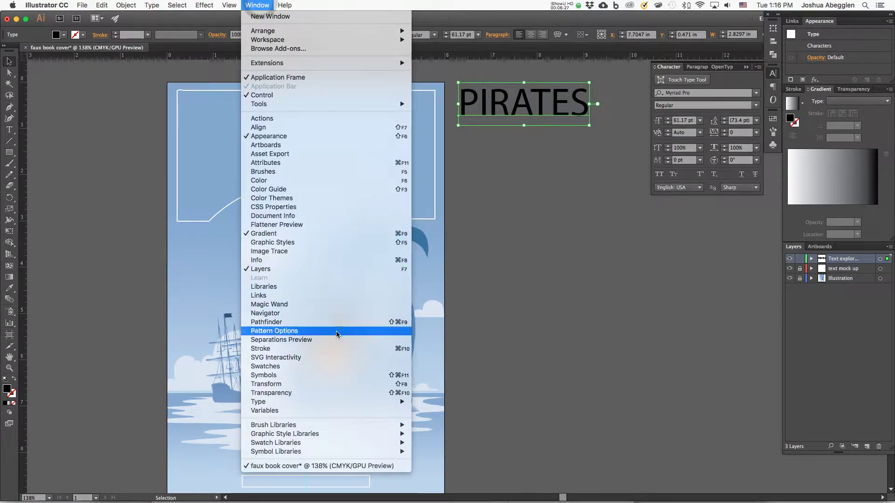
mouse_move(350, 404)
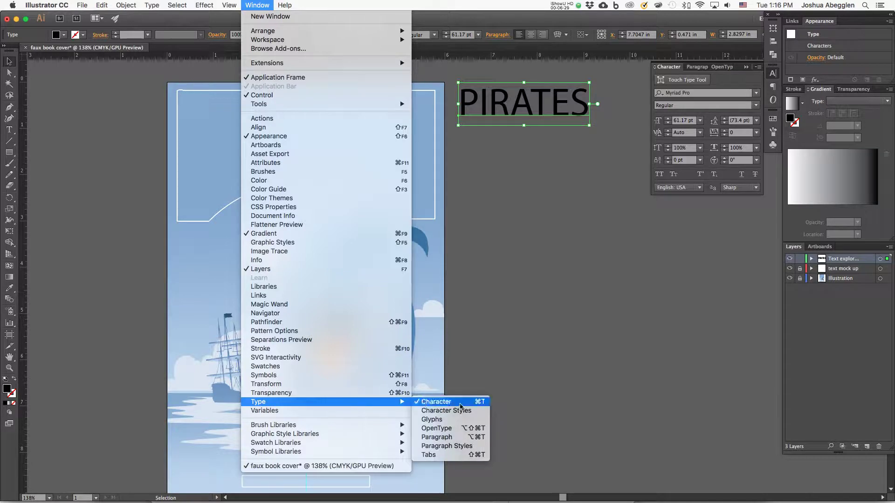
left_click(678, 362)
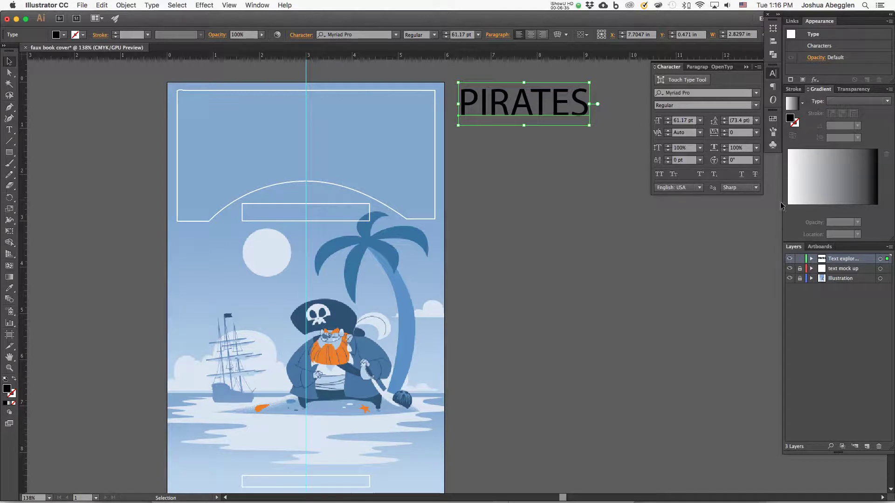
Set the PIRATES text's font to Aardvark Bold, the first font in the alphabetical list.
left_click(756, 93)
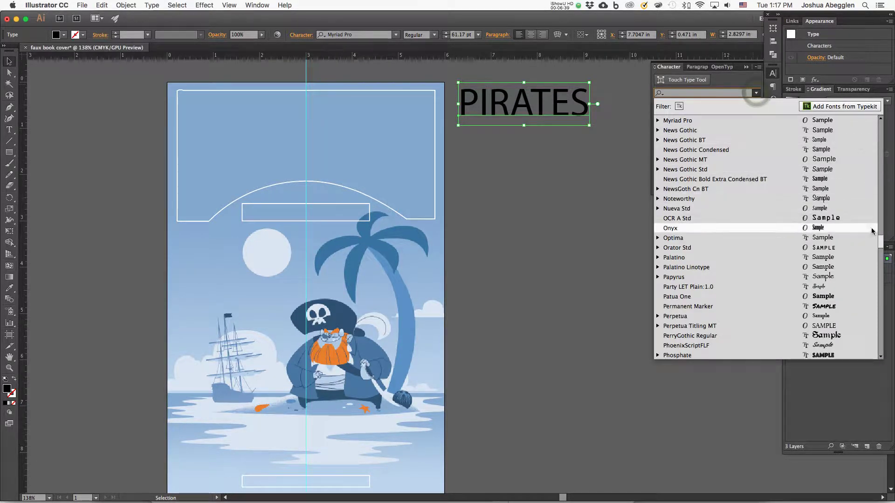
left_click_drag(880, 242, 882, 122)
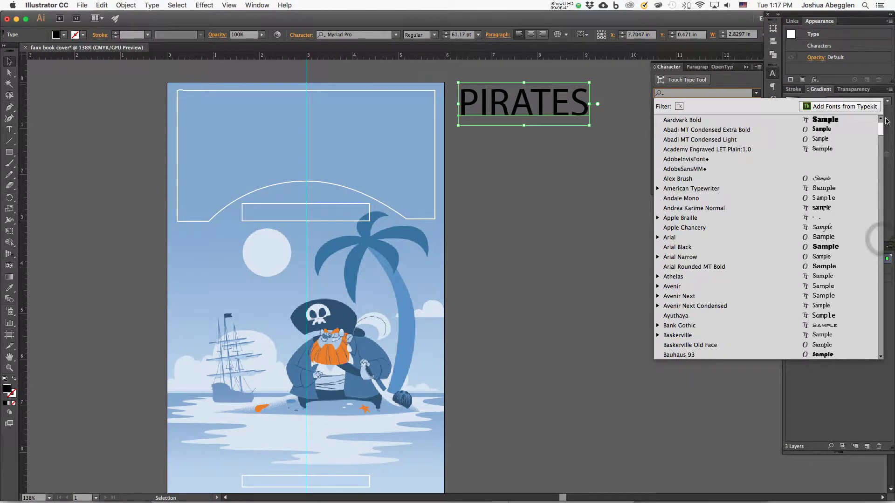
left_click(699, 121)
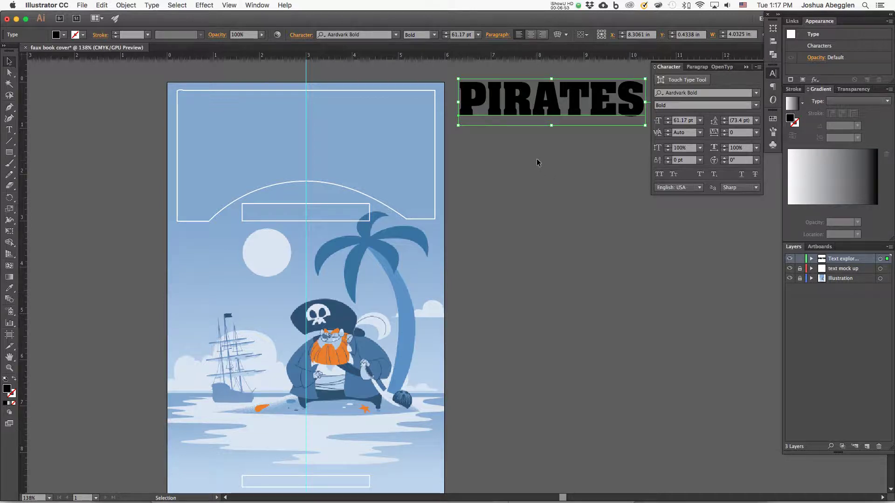
left_click_drag(537, 159, 484, 166)
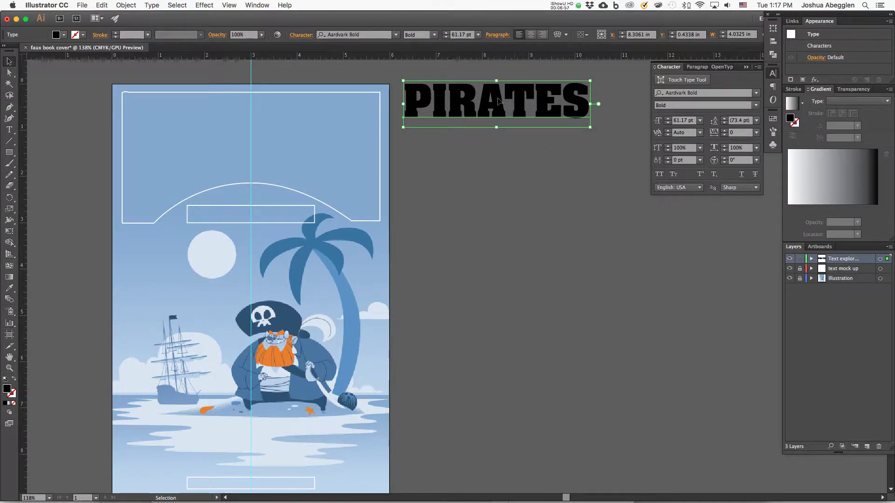
Try successive fonts on the PIRATES text, from Abadi MT Condensed Extra Bold through Andrea Karime Normal to Apple Chancery.
left_click(706, 93)
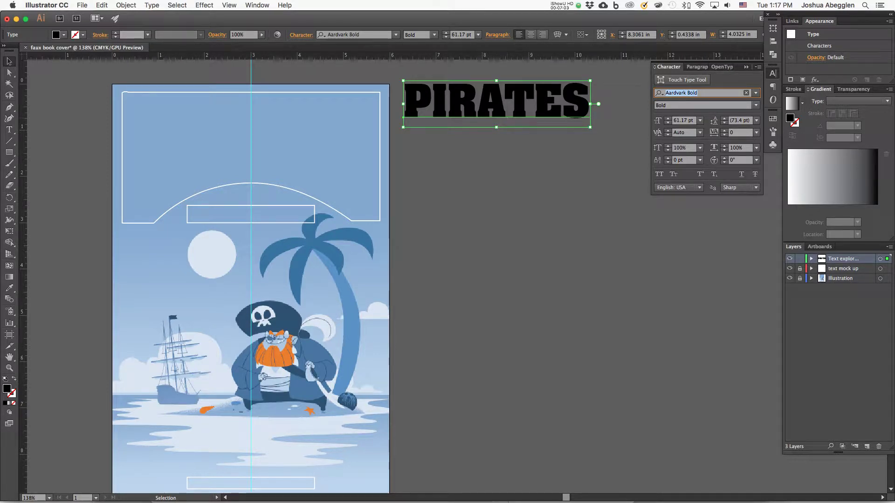
key("Down")
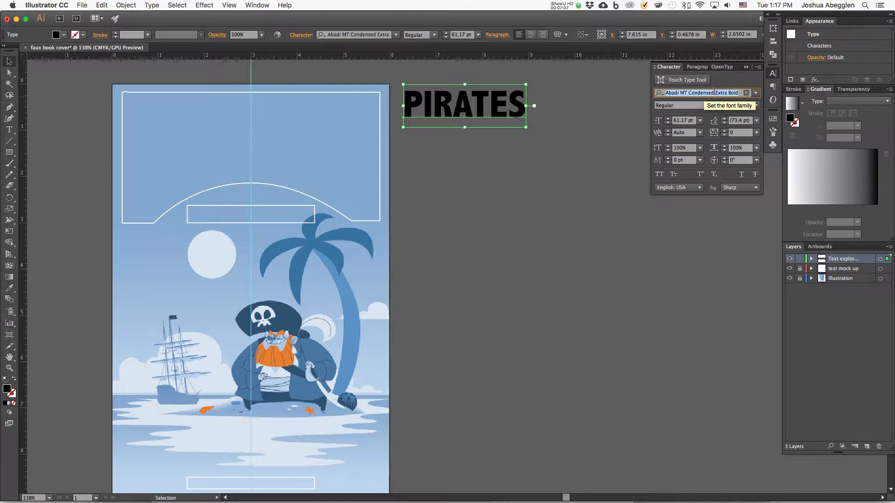
key("Down")
key("Down")
key("Down")
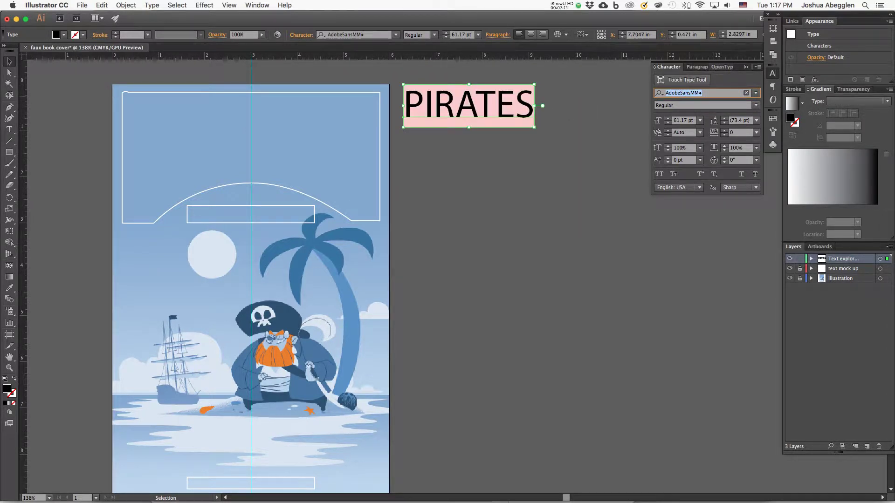
key("Down")
key("Down")
key("Down")
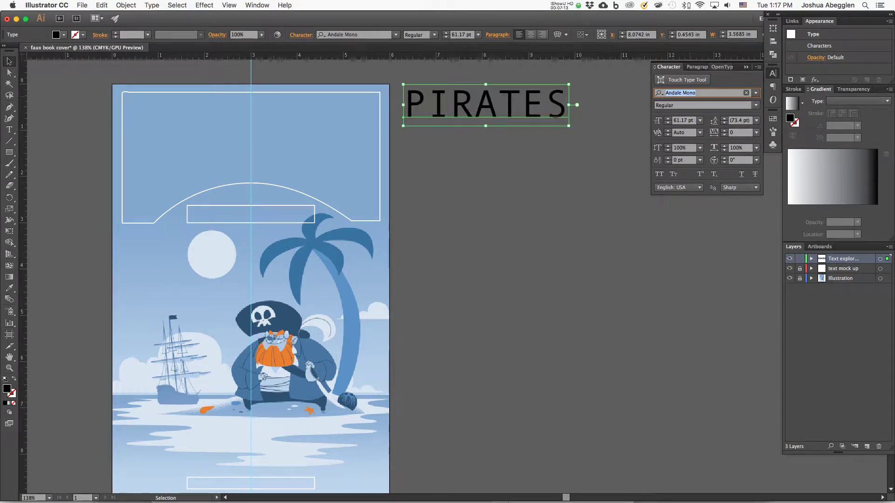
key("Down")
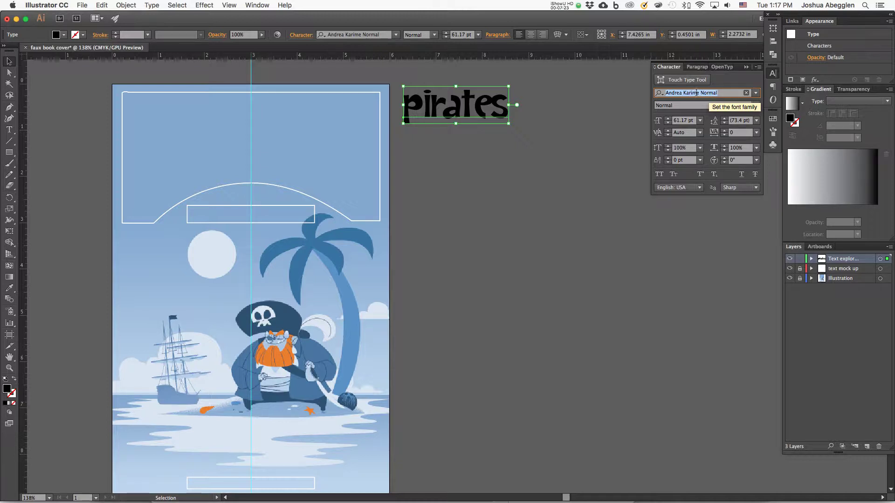
left_click(757, 93)
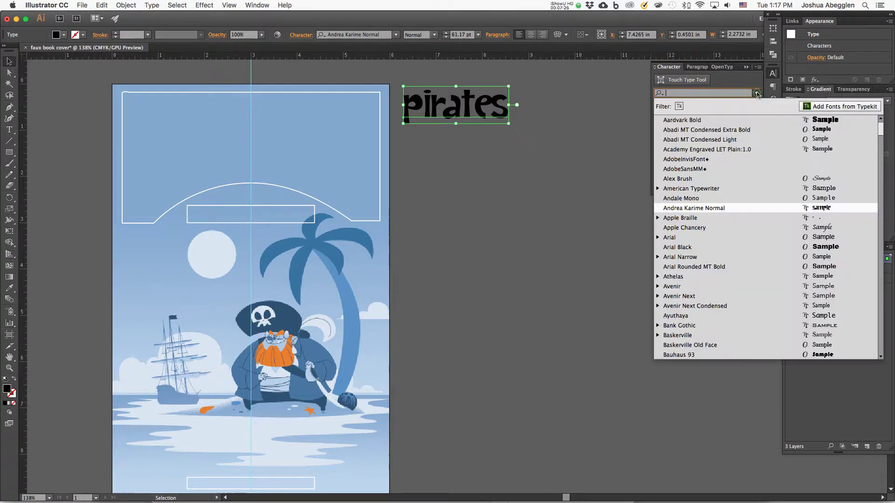
left_click(703, 229)
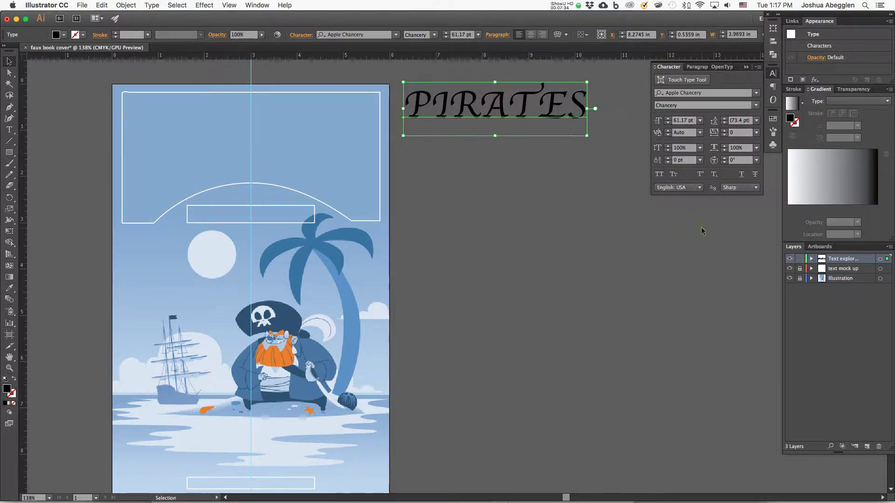
Try fonts on the PIRATES text alphabetically from Arial onward, and settle on Bernard MT Condensed.
left_click(706, 95)
type("Arial N")
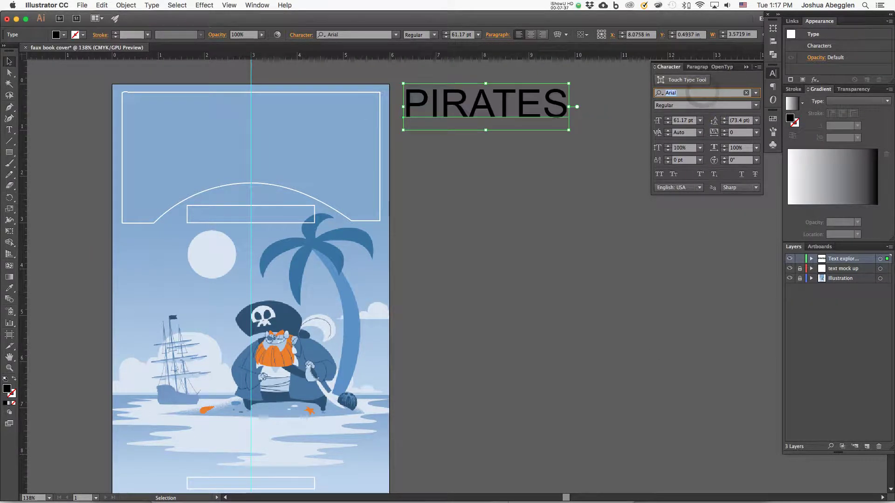
key("Down")
key("Down")
key("Down")
key("Down")
key("Down")
key("Down")
key("Down")
key("Down")
key("Down")
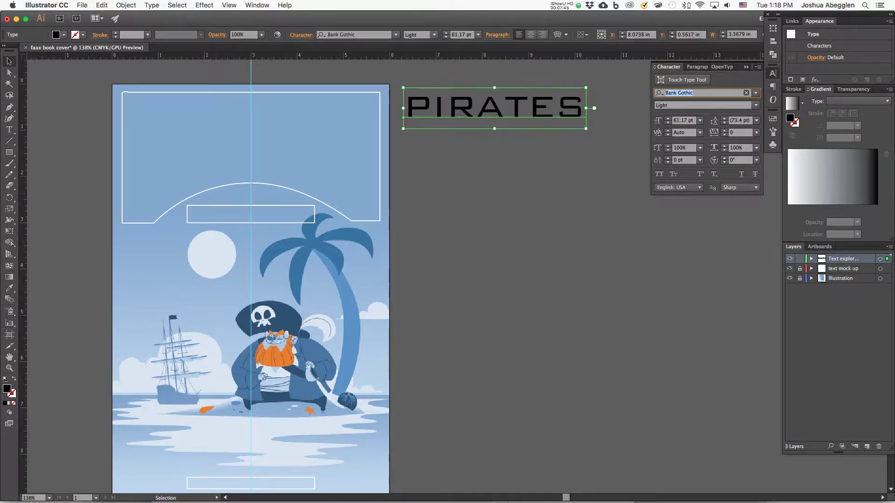
key("Down")
key("Down")
key("Down")
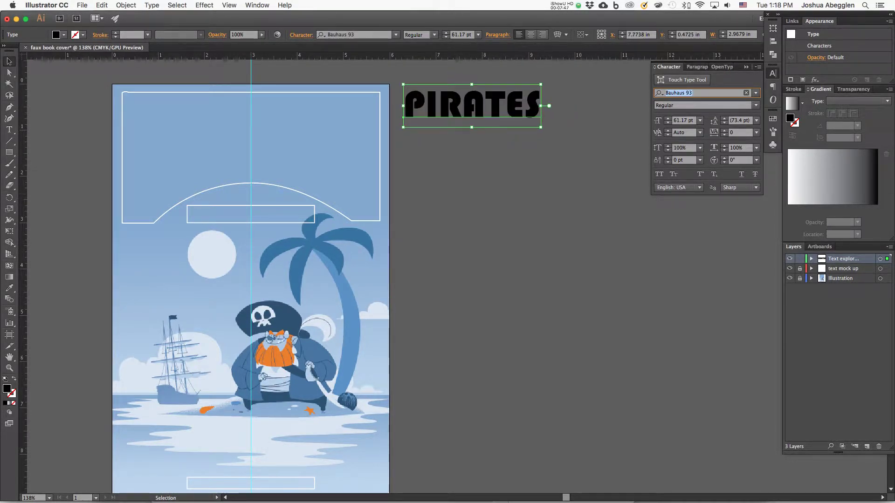
key("Down")
key("Down")
key("Down")
Duplicate the PIRATES text directly below the original and set the copy's font to Blackmoor LET Plain:2.0.
left_click_drag(460, 121, 460, 163)
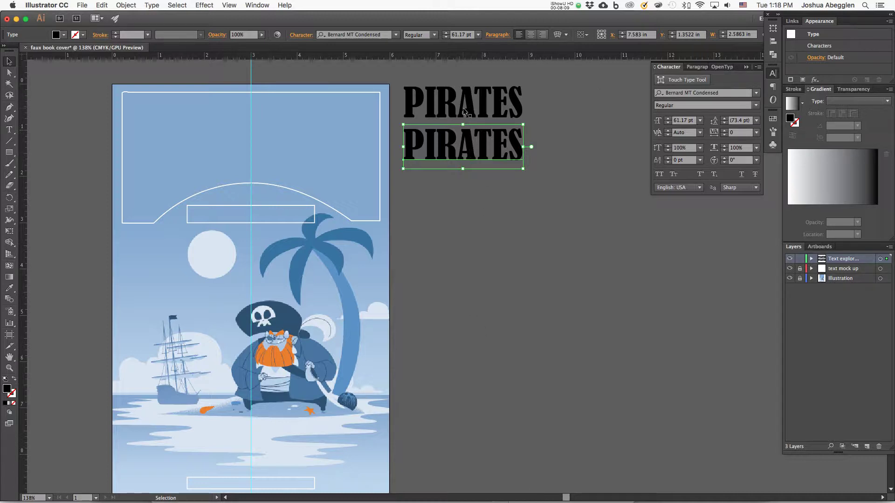
key("ctrl+z")
left_click_drag(464, 111, 475, 148)
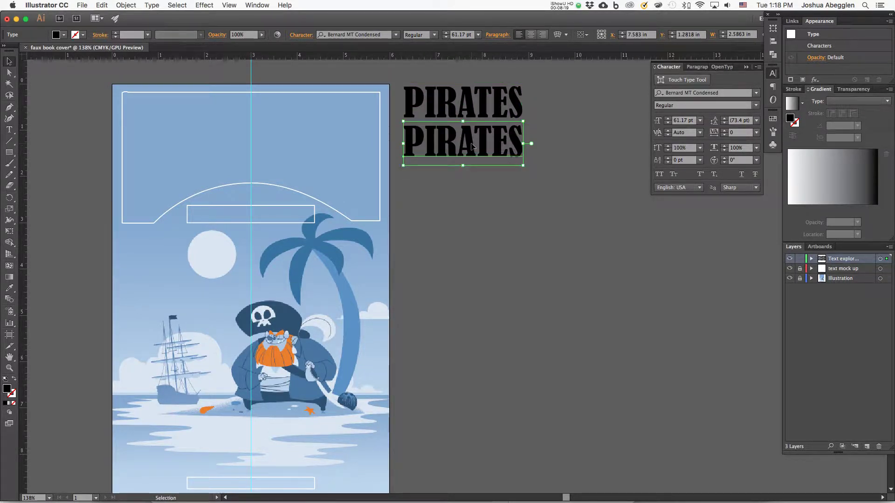
left_click(704, 93)
key("Down")
key("Down")
key("Down")
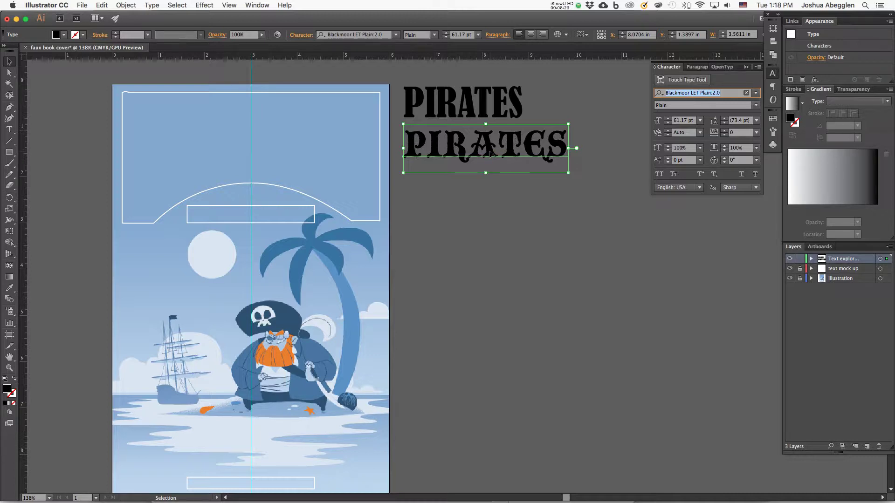
Duplicate the Blackmoor LET PIRATES text directly below itself, try the following fonts such as BlairMdITC TT Medium and BoltonBold, and settle on Bolton.
left_click_drag(492, 154, 495, 191)
left_click(702, 93)
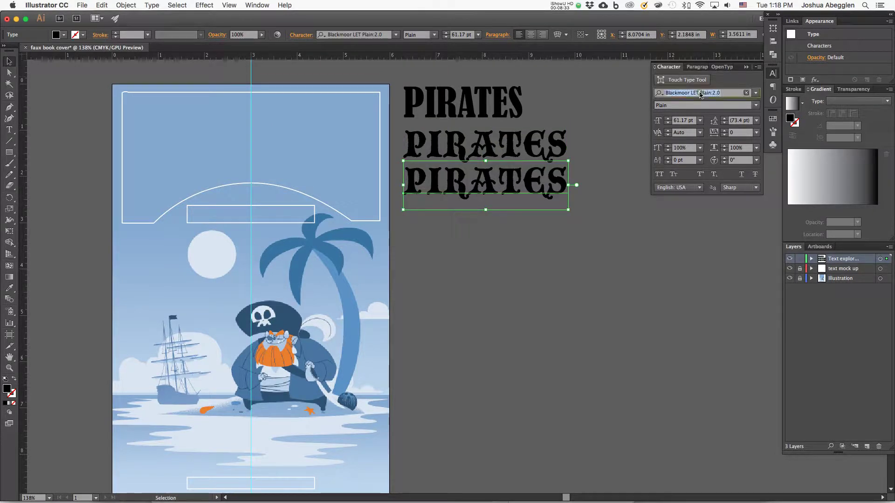
key("Down")
key("Down")
key("Down")
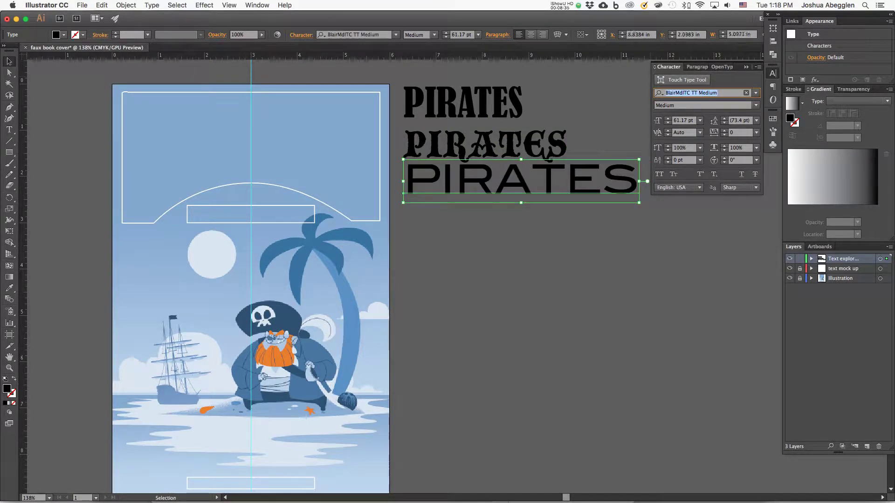
key("Down")
key("Down")
key("Down")
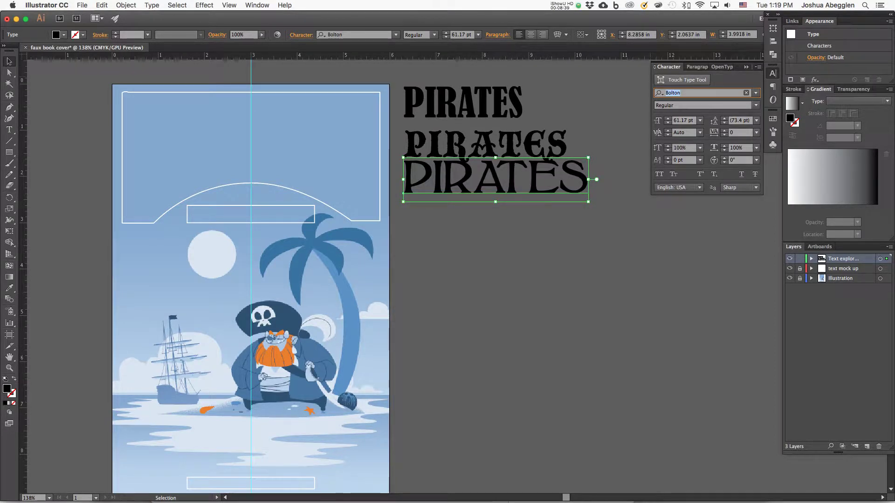
key("Down")
key("Up")
key("Down")
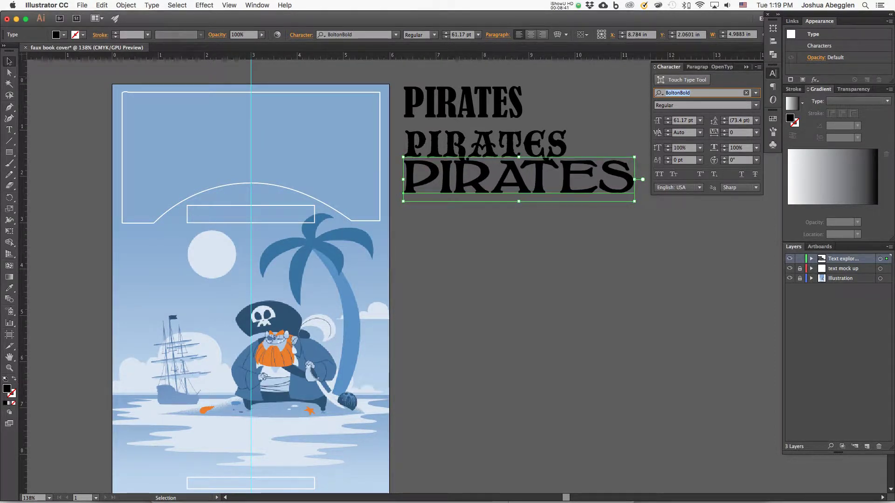
key("Up")
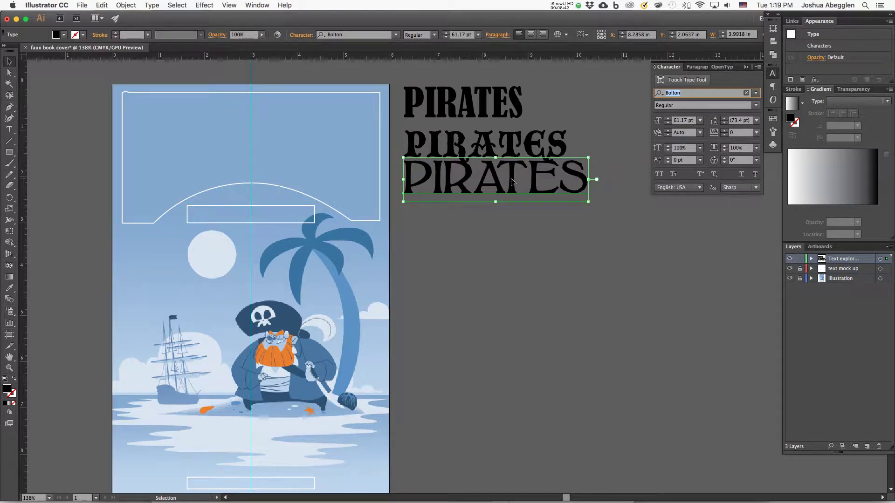
Duplicate the Bolton PIRATES text directly below itself and set the copy's font to BoltonElongated.
left_click_drag(512, 183, 512, 233)
left_click(693, 90)
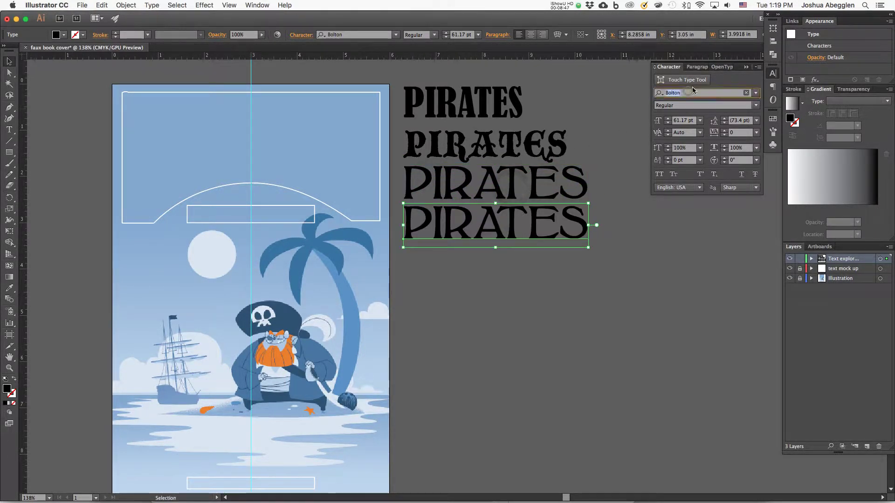
key("Down")
key("Down")
key("Down")
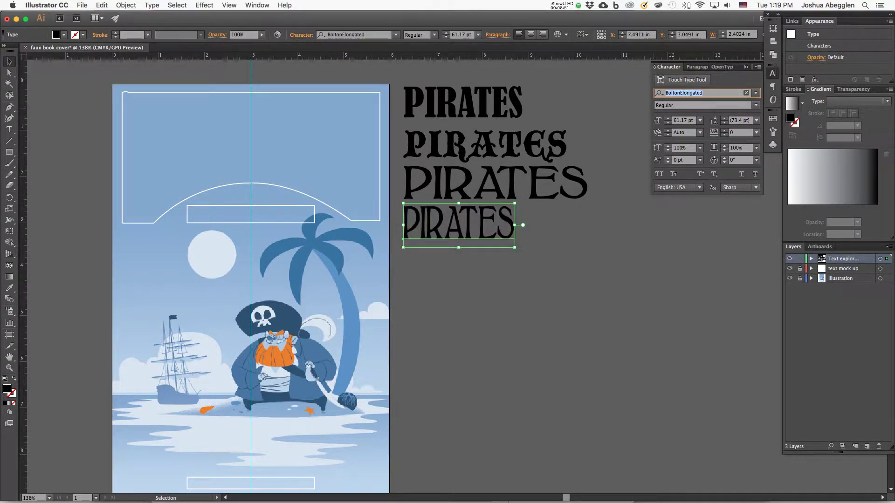
Change the third PIRATES text's font from the Bolton family to BoltonElongated, matching the copy beneath it.
left_click(537, 194)
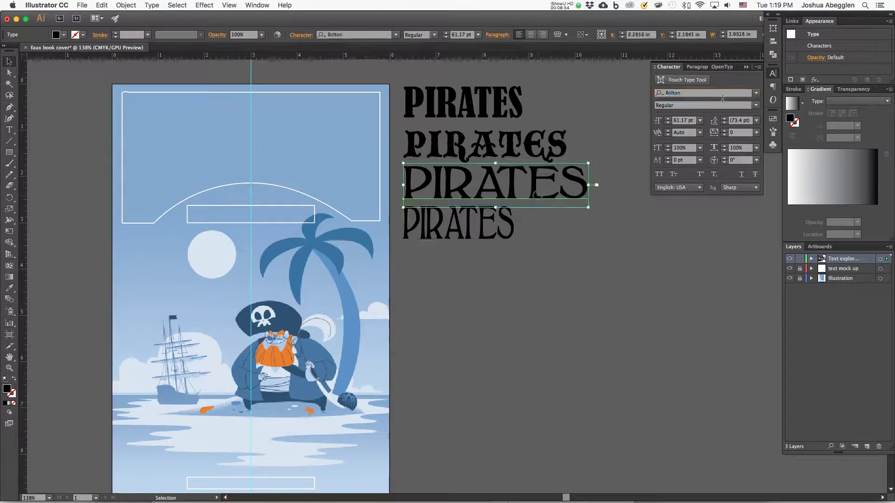
double_click(692, 94)
left_click(684, 94)
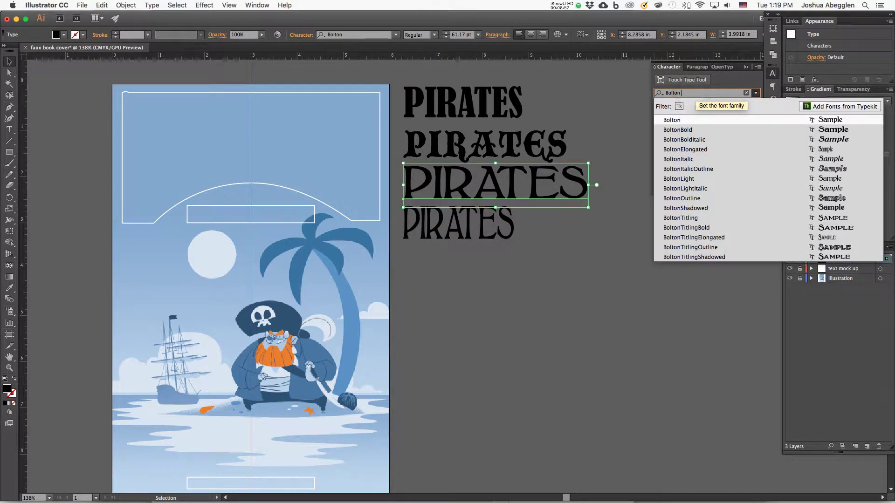
type("elon")
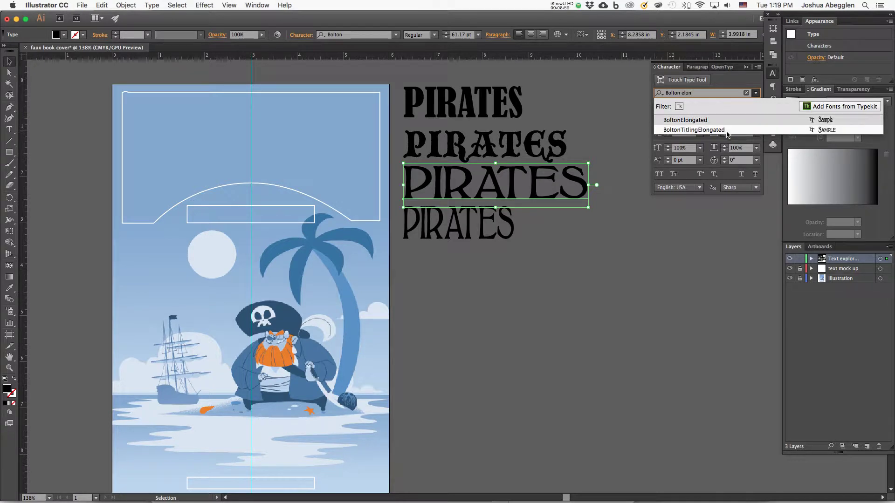
key("Return")
left_click(535, 228)
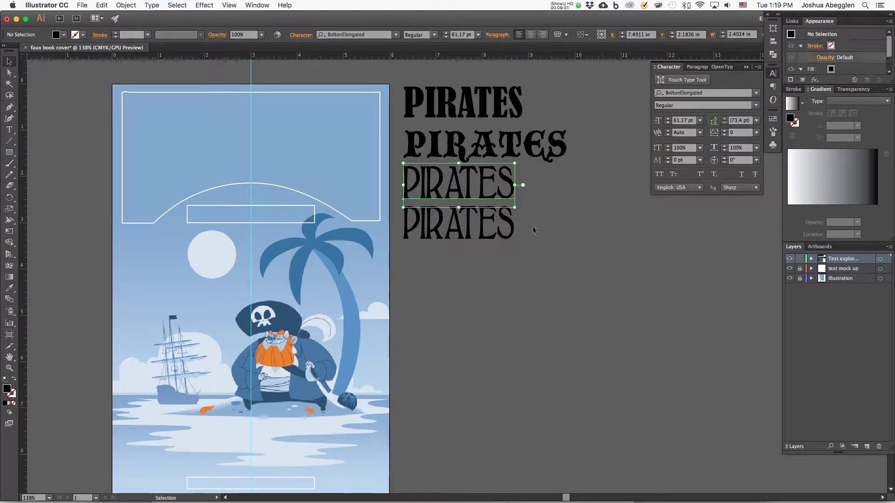
Try fonts alphabetically on the fourth PIRATES text, from the Bolton variants through Braggadocio, Britannic Bold and Calisto MT, and settle on Capitals.
double_click(508, 226)
key("Escape")
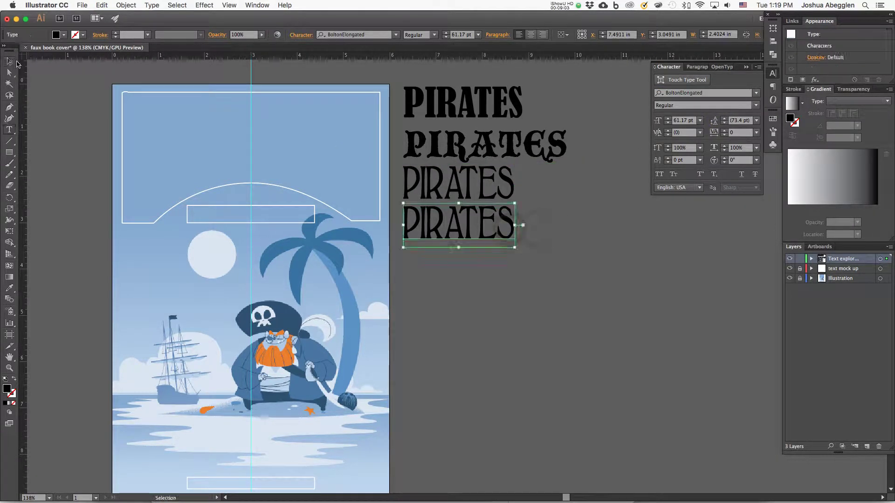
left_click(712, 93)
key("Down")
key("Down")
key("Down")
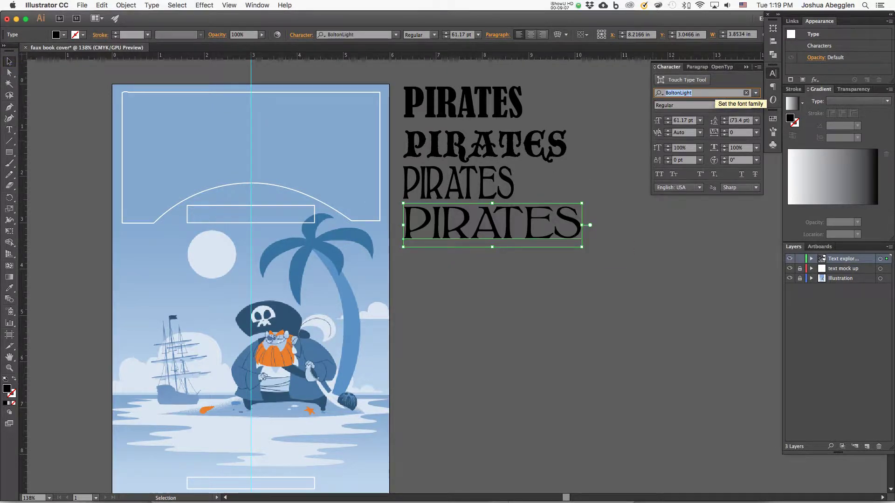
key("Down")
key("Down")
key("Down")
key("Down")
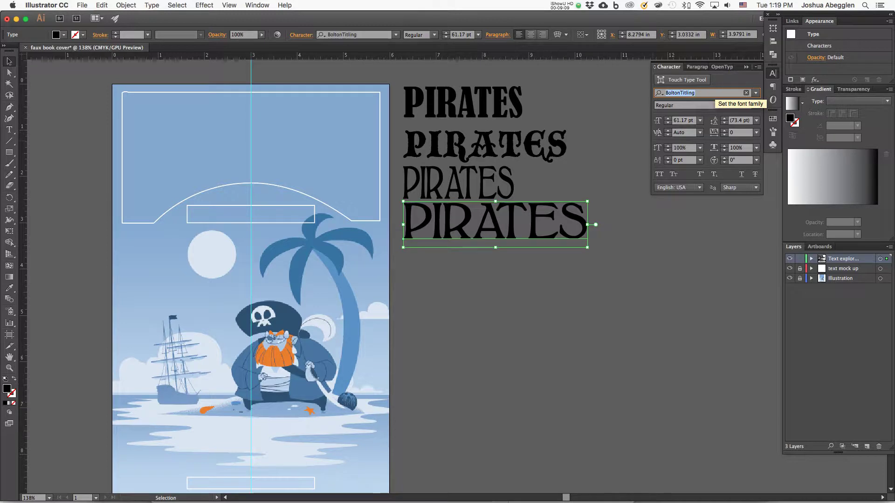
key("Down")
key("Down")
key("Down")
key("Down")
key("Down")
key("Down")
key("Down")
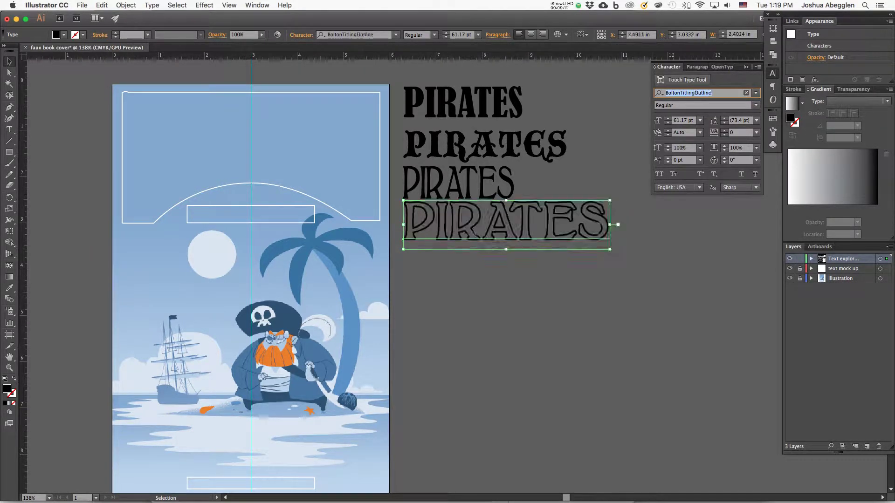
key("Down")
key("Down")
key("Down")
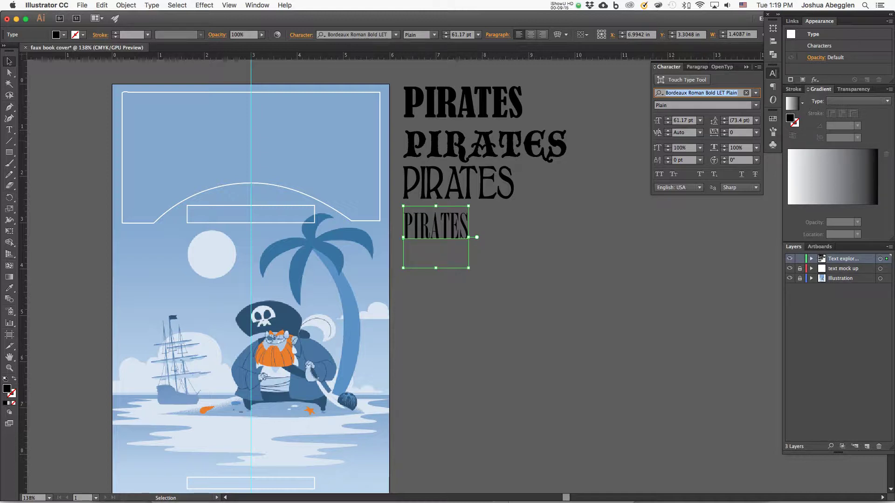
key("Down")
key("Down")
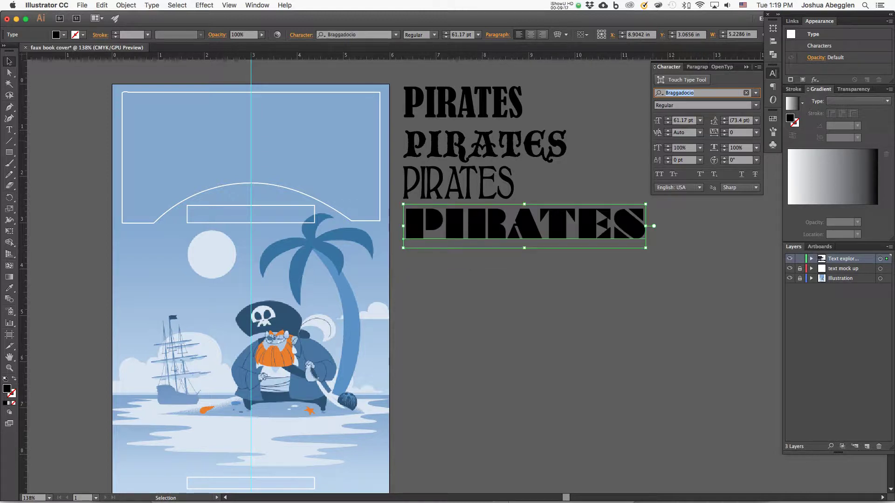
key("Down")
key("Down")
key("Down")
key("Down")
key("Down")
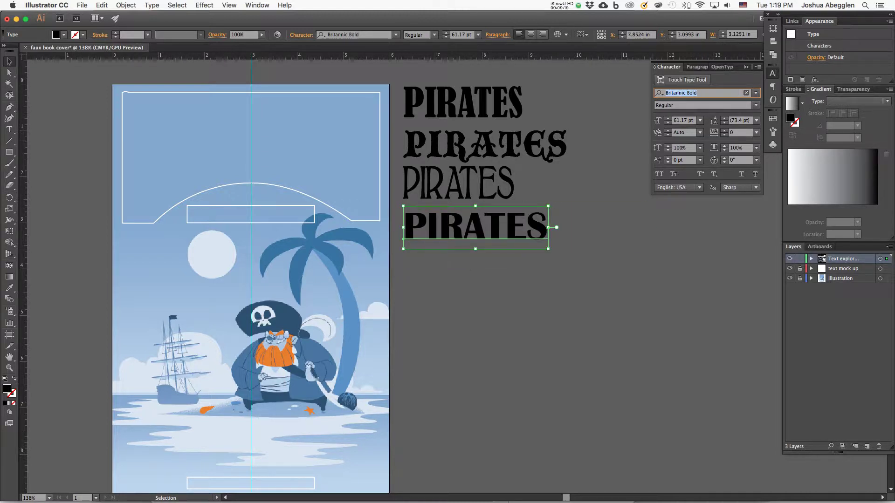
key("Down")
key("Down")
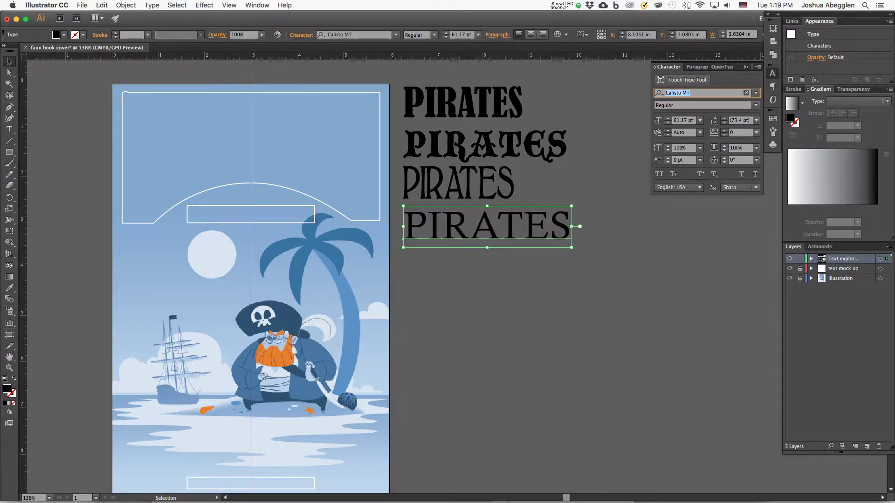
key("Down")
key("Down")
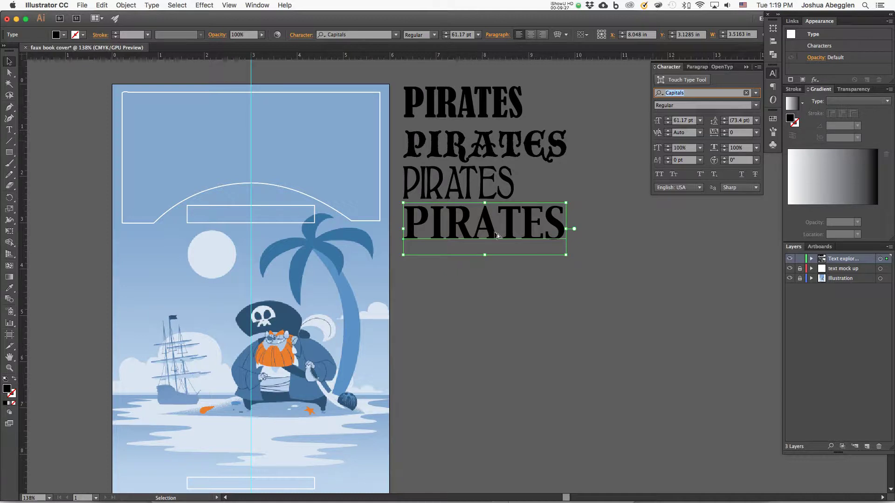
Duplicate the Capitals PIRATES text directly below itself and set the copy's font to Carton Six.
left_click_drag(496, 235, 497, 275)
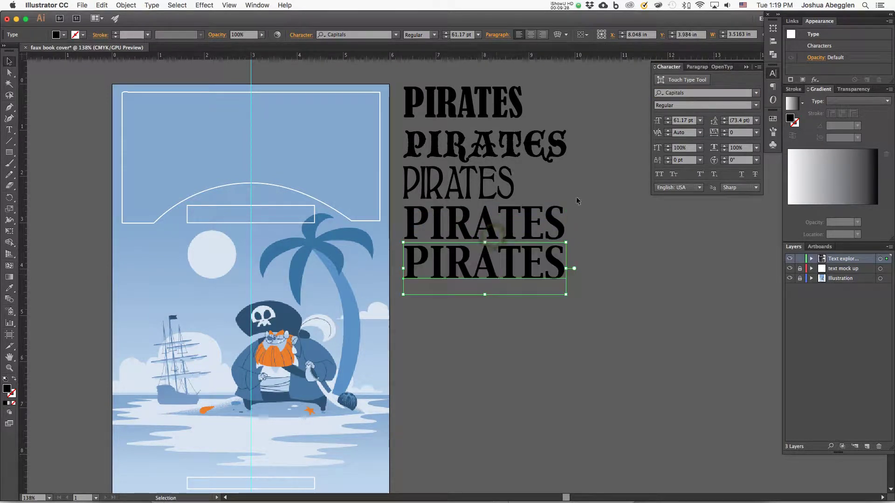
left_click(756, 93)
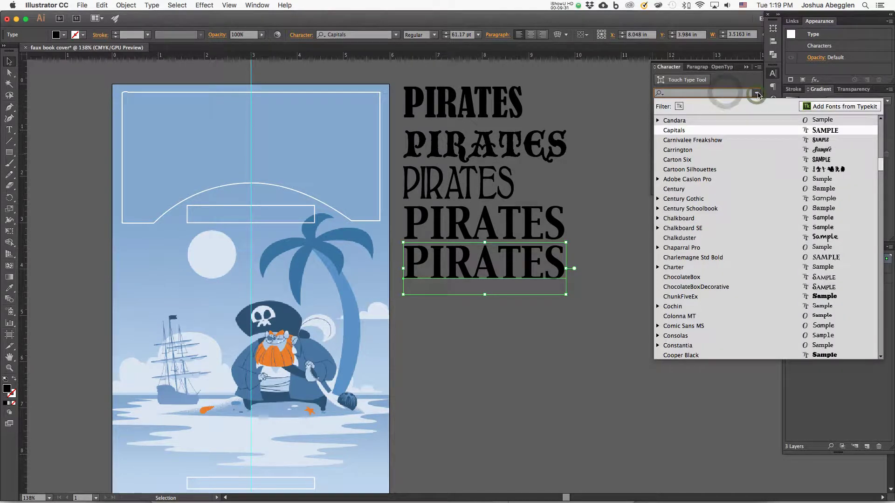
left_click(756, 93)
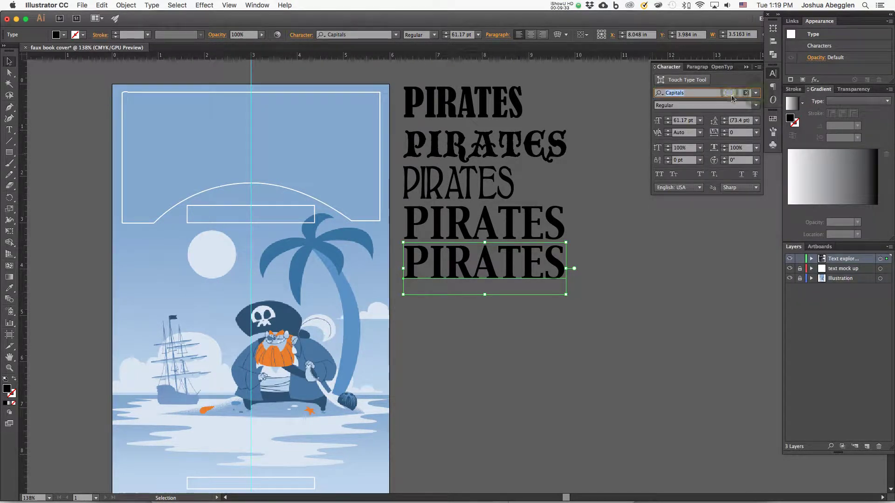
key("Down")
key("Down")
key("Down")
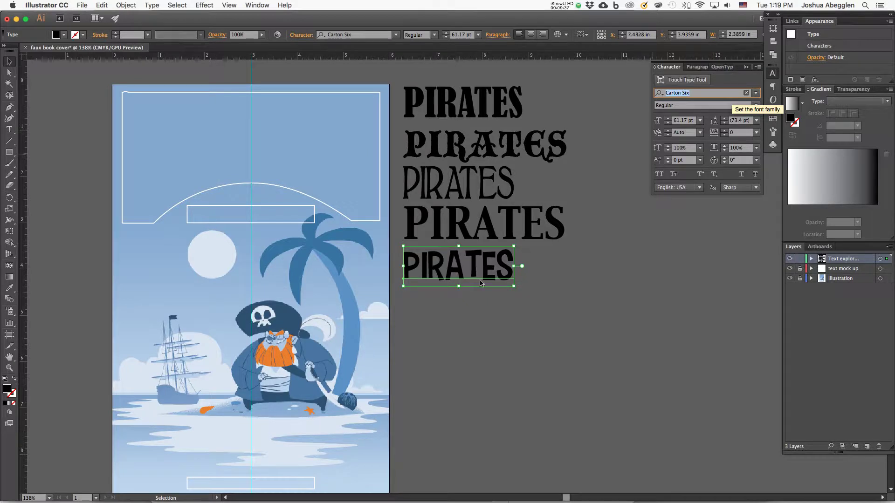
Duplicate the Carton Six PIRATES text directly below itself and try Century, Chalkduster, ChocolateBox and ChocolateBoxDecorative on the copy.
left_click_drag(481, 283, 481, 318)
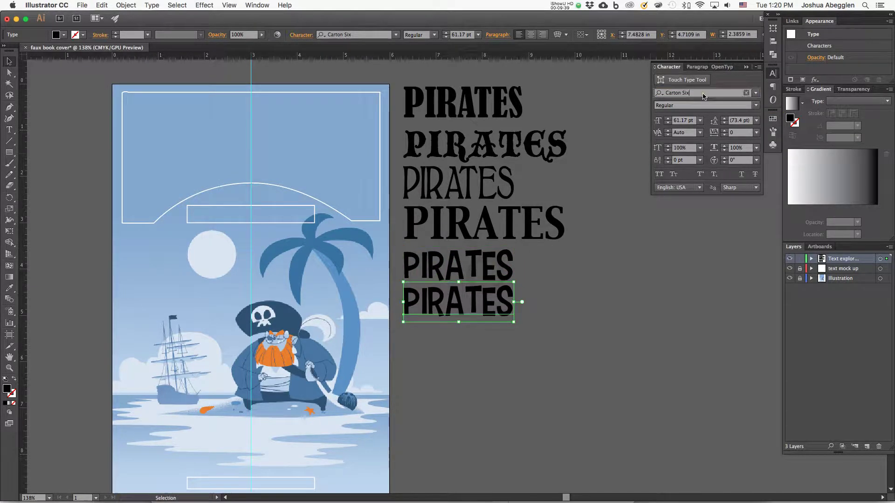
key("Down")
key("Down")
key("Down")
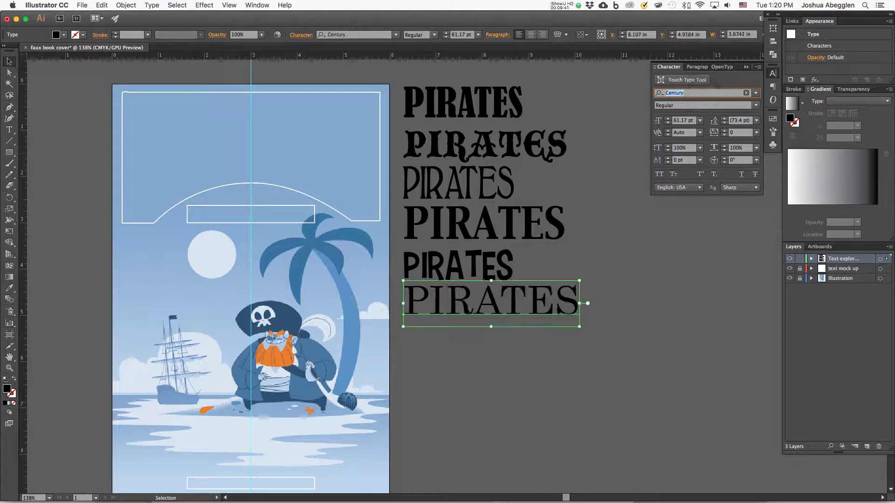
key("Down")
key("Down")
key("Down")
key("Down")
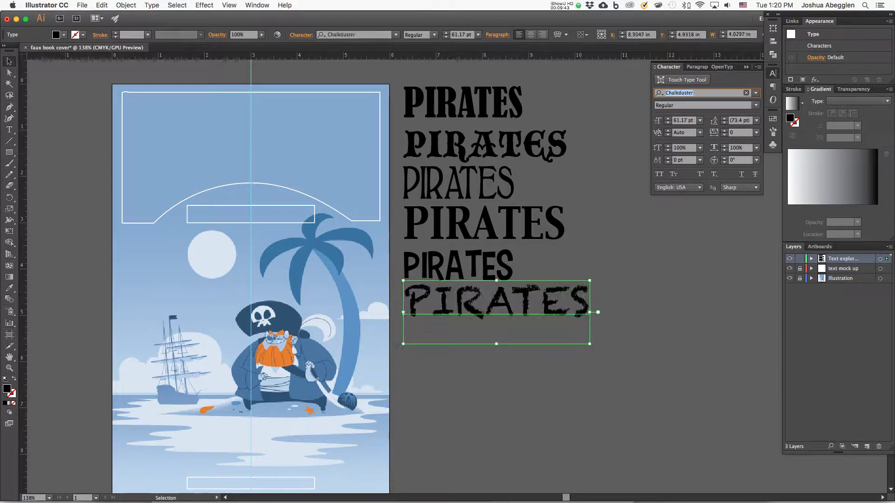
key("Down")
key("Down")
key("Down")
key("Down")
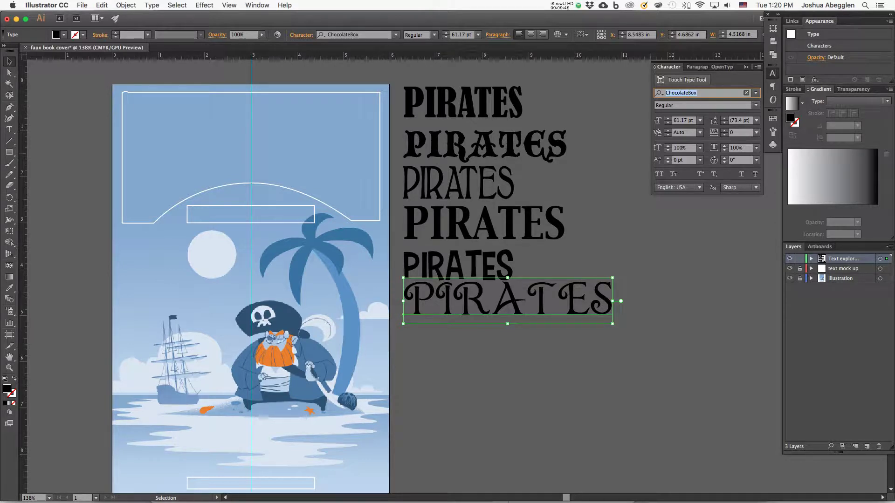
key("Down")
key("Down")
key("Down")
key("Down")
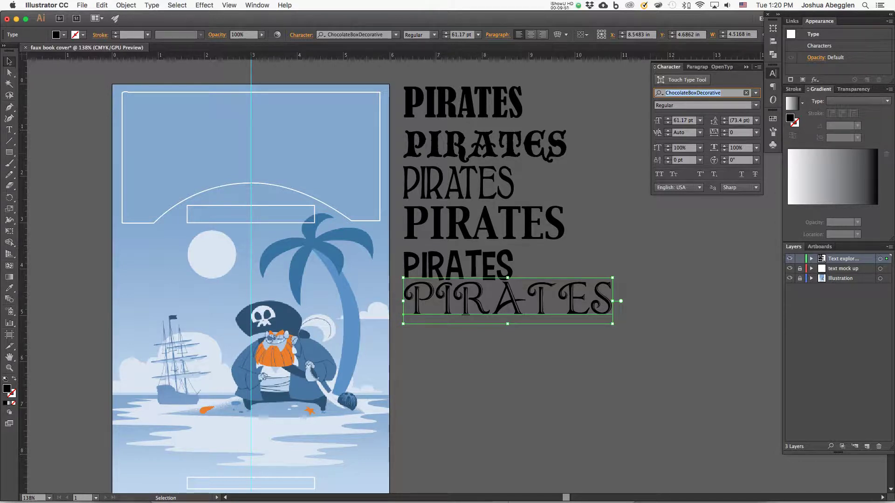
Continue through the font list on the sixth PIRATES text, past Cooper Std and Monotype Corsiva, and settle on Curse Casual Regular.
key("Down")
key("Down")
key("Down")
key("Down")
key("Down")
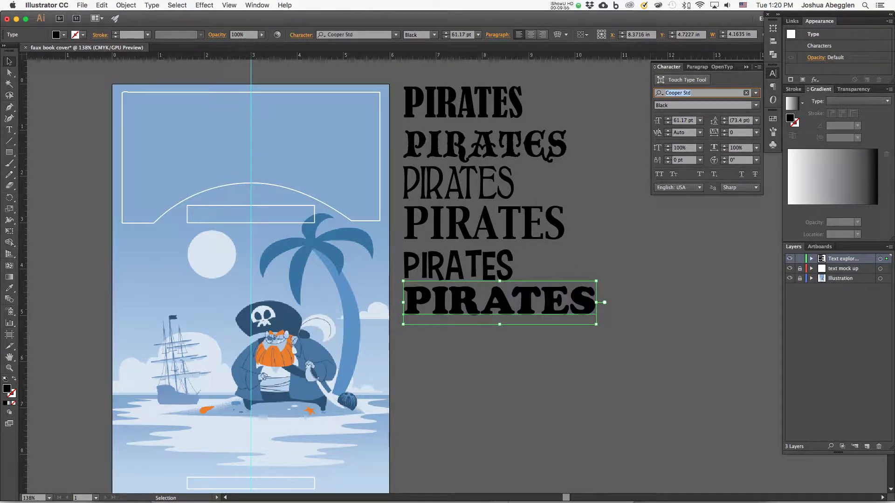
key("Down")
key("Down")
key("Down")
key("Down")
key("Down")
key("Down")
key("Down")
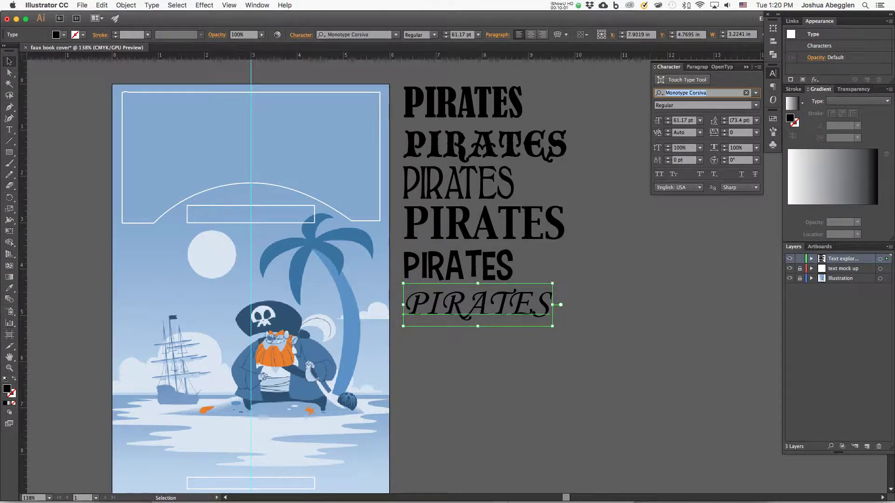
key("Down")
key("Down")
key("Down")
key("Down")
Duplicate the Curse Casual Regular PIRATES text directly below itself and try fonts from Desdemona through Didot to Engravers MT on the copy.
left_click_drag(448, 303, 449, 339)
key("Down")
key("Down")
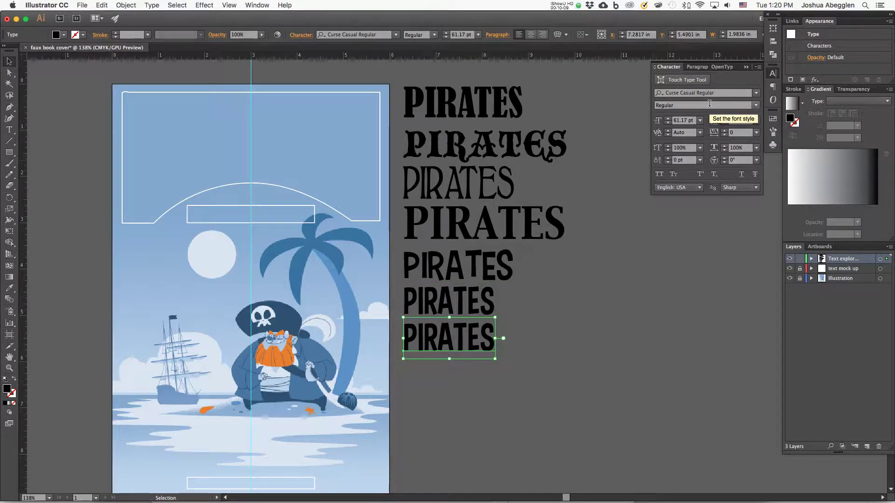
left_click(720, 92)
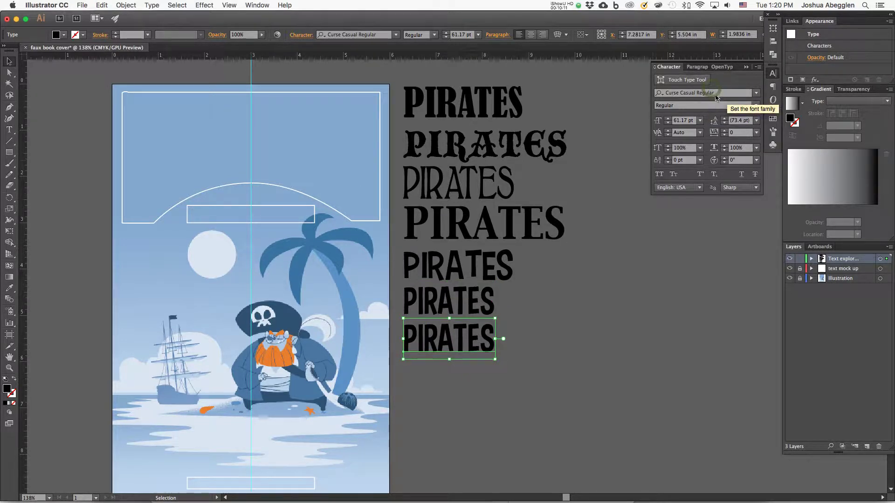
type("Desdemona")
key("Return")
key("Down")
key("Down")
key("Down")
key("Down")
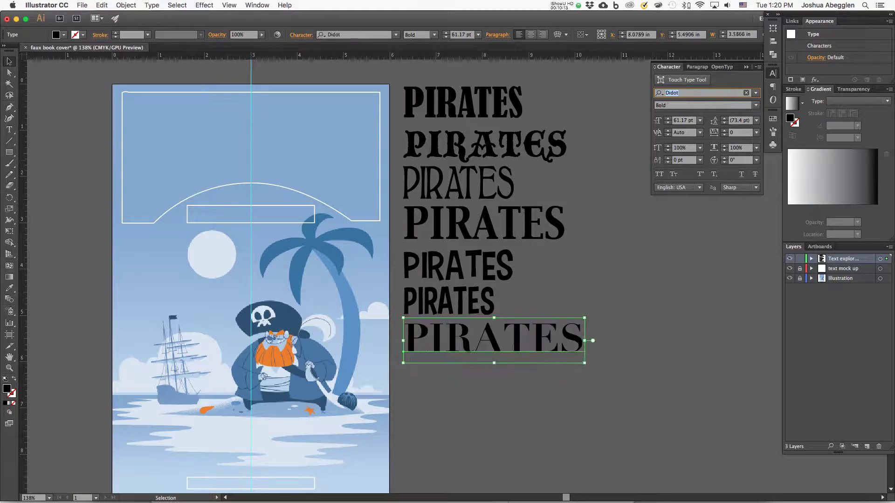
key("Down")
key("Down")
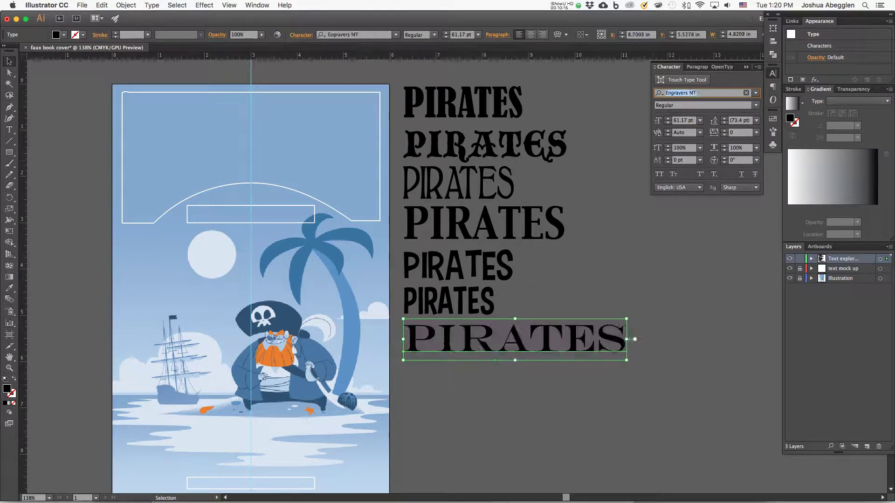
Continue through the font list on the seventh PIRATES text, past Euphemia UCAS and Fontdinerdotcom Loungy, and settle on Footlight MT Light.
key("Up")
key("Down")
key("Down")
key("Down")
key("Down")
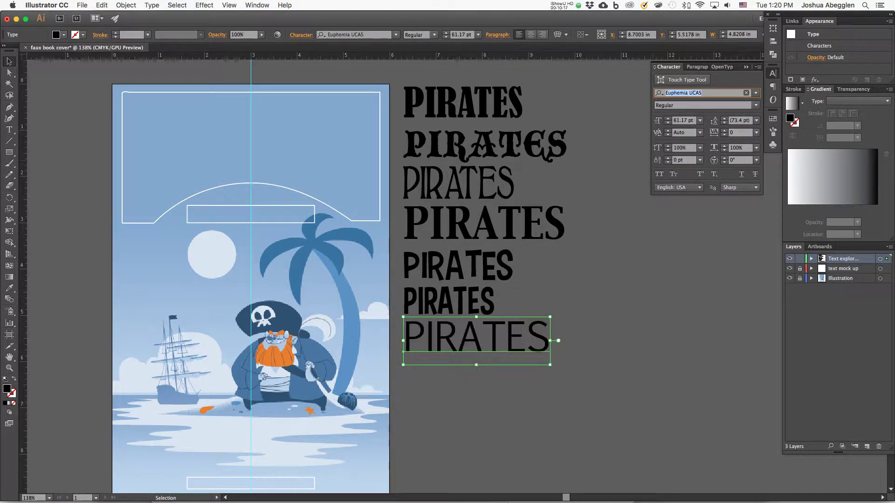
key("Down")
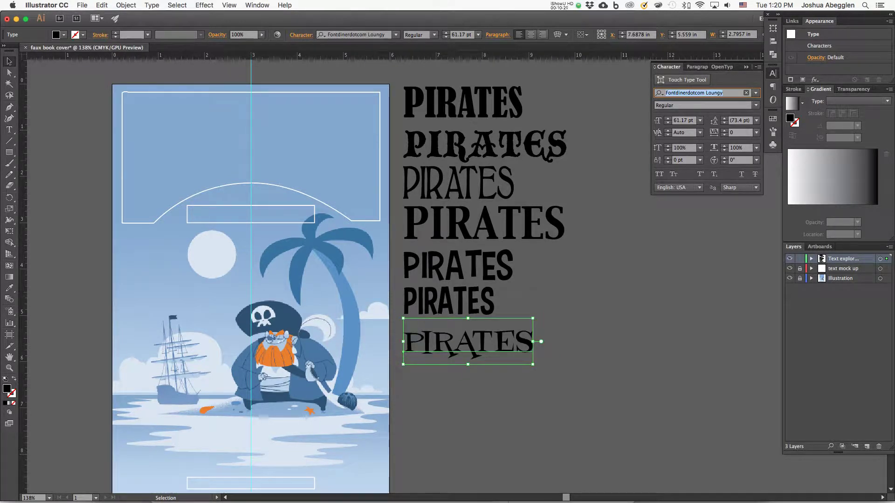
key("Down")
key("Down")
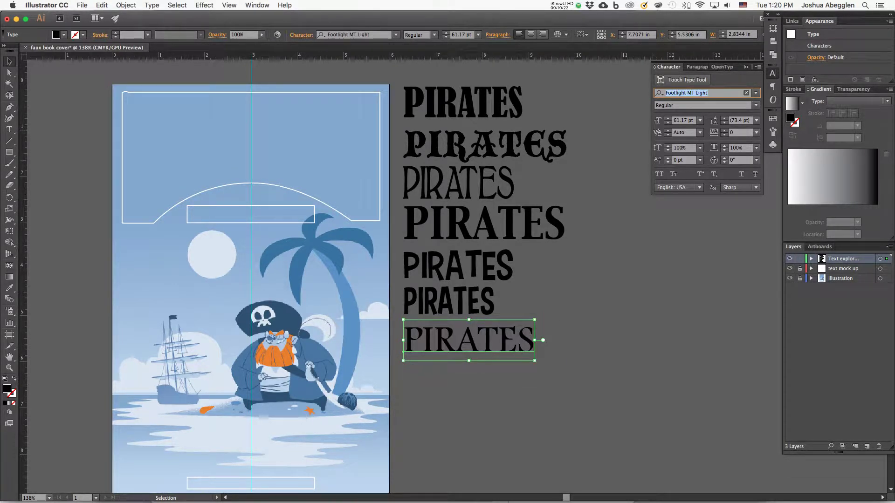
key("Down")
key("Up")
Duplicate the Footlight MT Light PIRATES text directly below itself and try FranciscoLucas Llana, Freebooter Script and Friday13SH on the copy.
left_click_drag(471, 340, 471, 374)
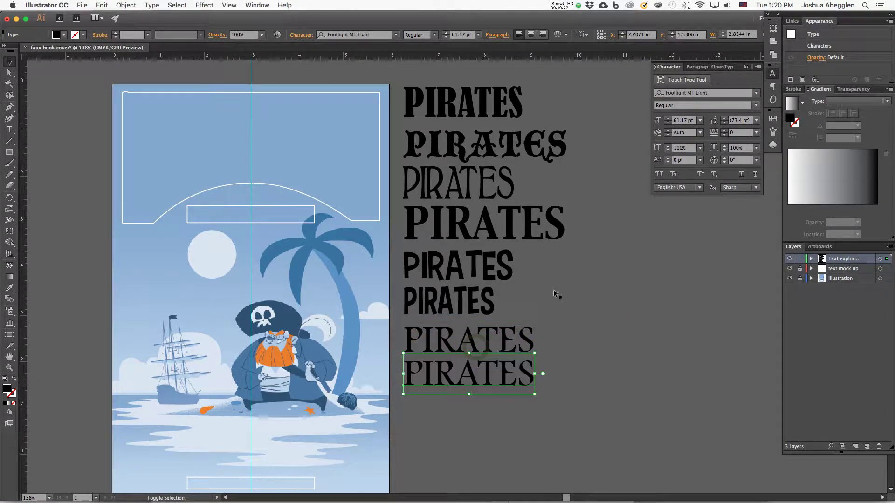
left_click(699, 92)
key("Down")
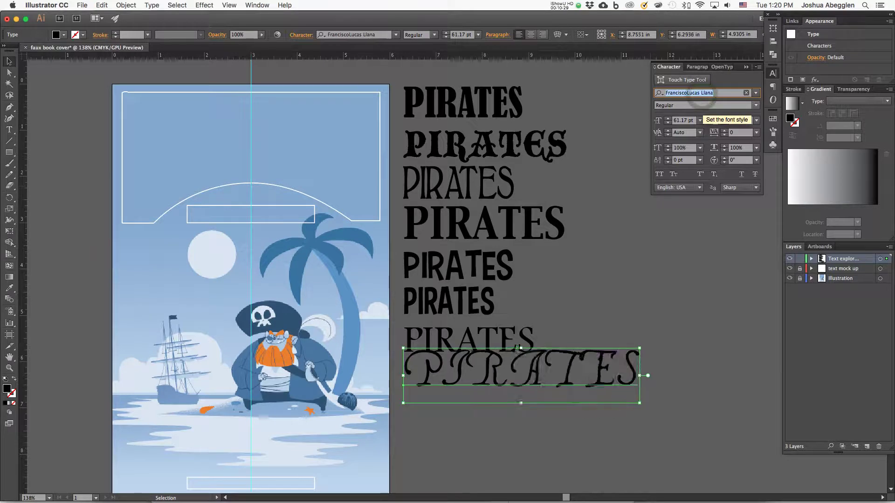
key("Down")
key("Down")
key("Down")
key("Down")
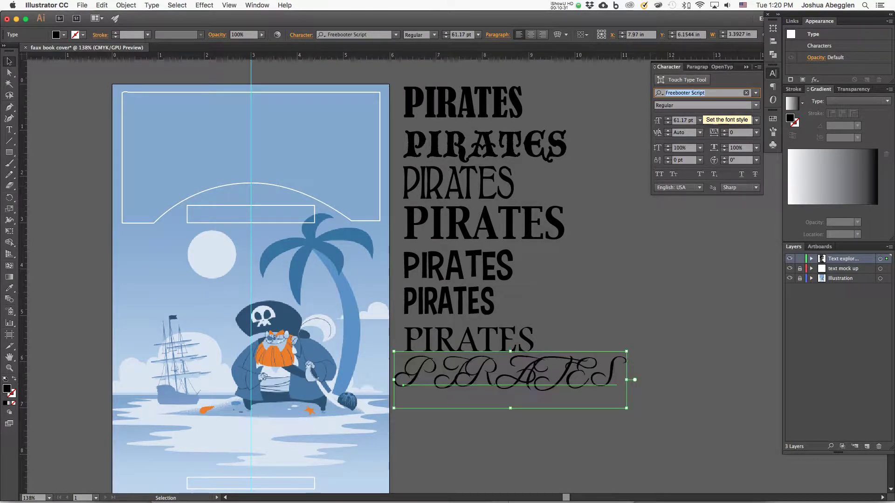
key("Down")
key("Down")
key("Down")
key("Down")
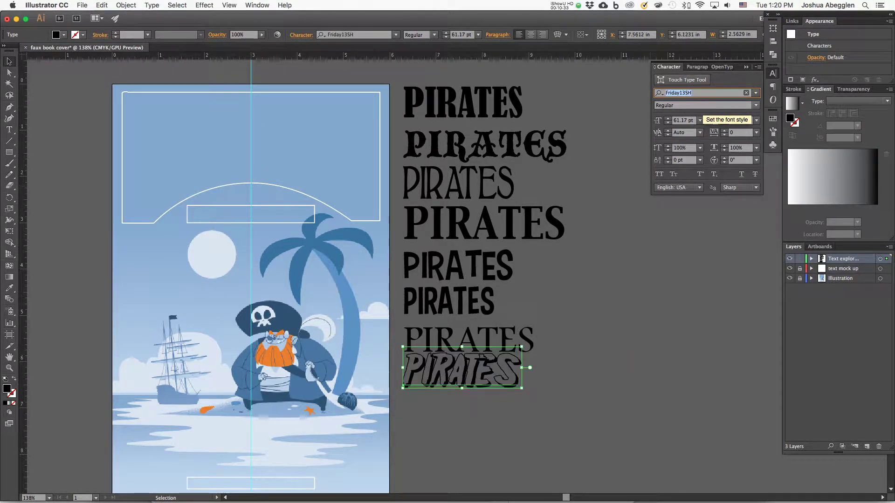
Continue through the font list on the eighth PIRATES text, past Adobe Garamond Pro and Giddyup Std, and settle on Gloucester MT Extra Condensed.
key("Down")
key("Down")
key("Down")
key("Down")
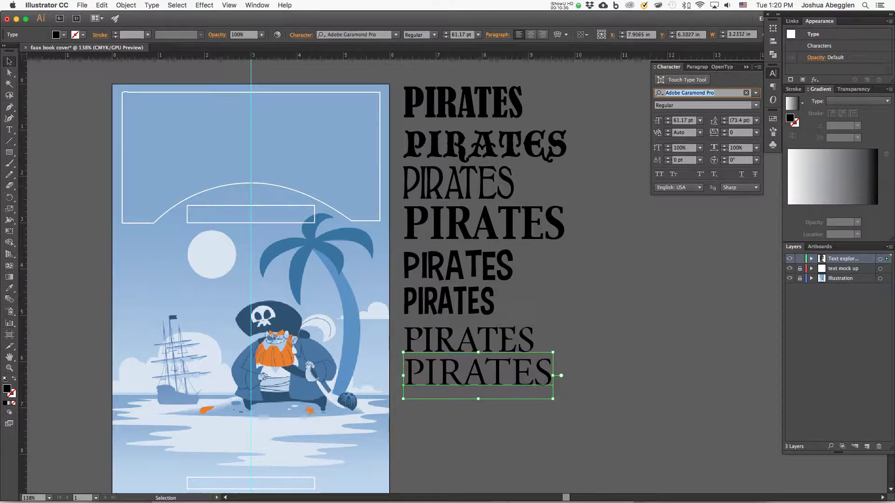
key("Down")
key("Down")
key("Down")
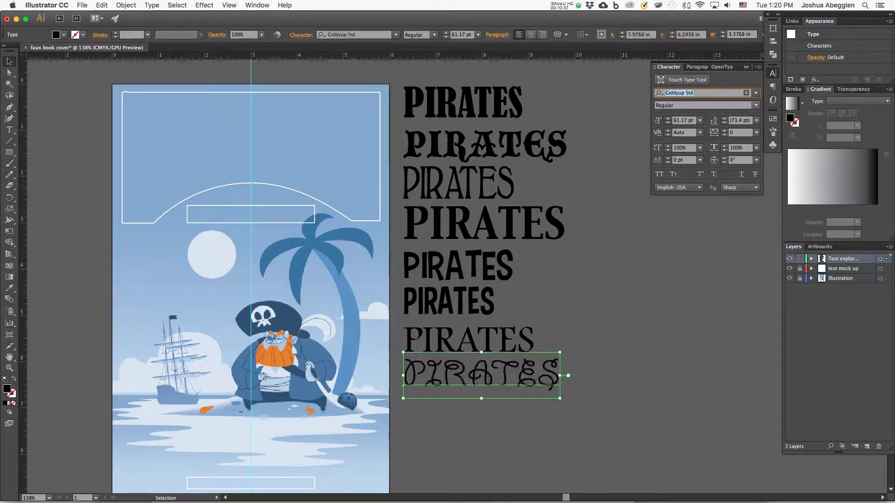
key("Down")
key("Down")
key("Down")
key("Down")
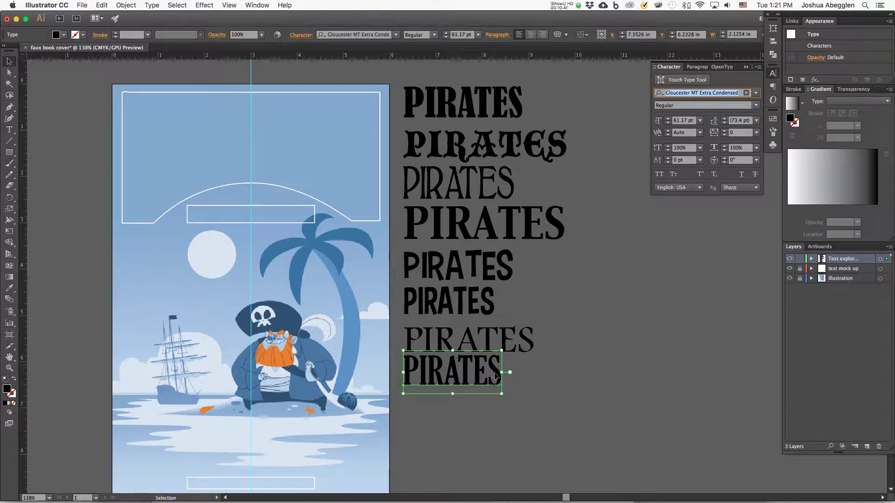
Duplicate the Gloucester MT Extra Condensed PIRATES text directly below itself and change the copy's font past GROBOLD to Harrington.
left_click_drag(496, 376, 496, 414)
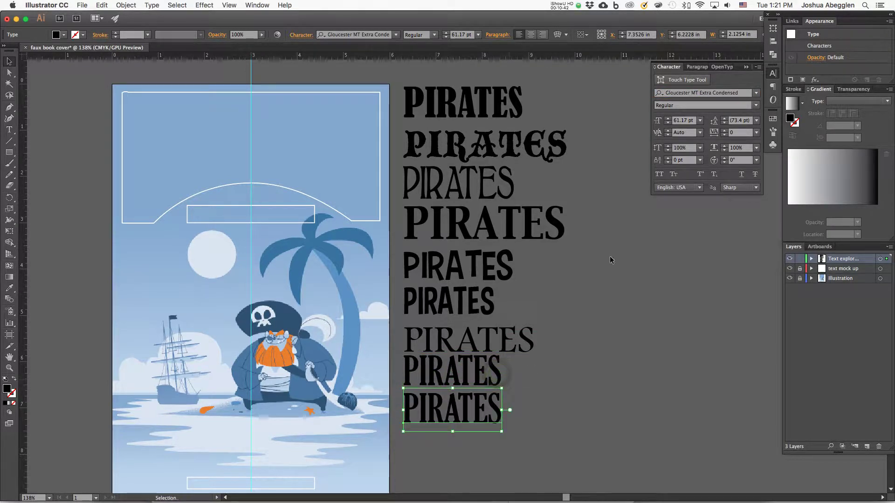
left_click(708, 91)
key("Down")
key("Down")
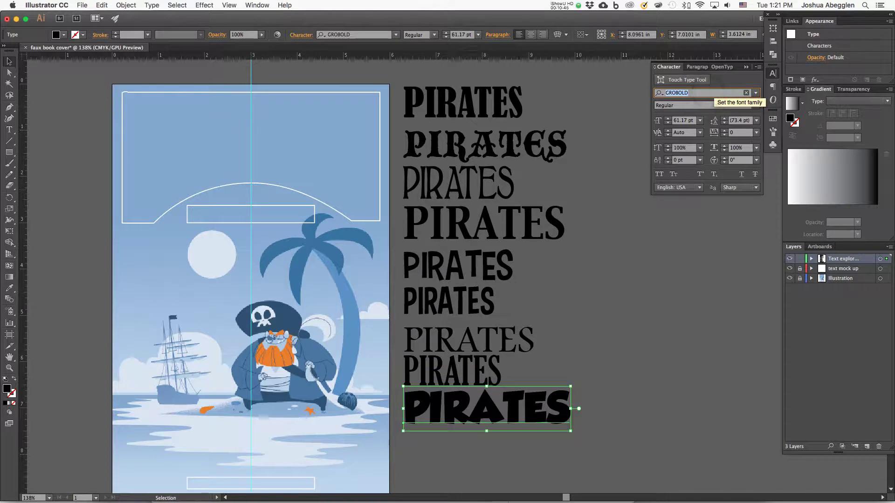
key("Down")
key("Down")
key("Down")
key("Down")
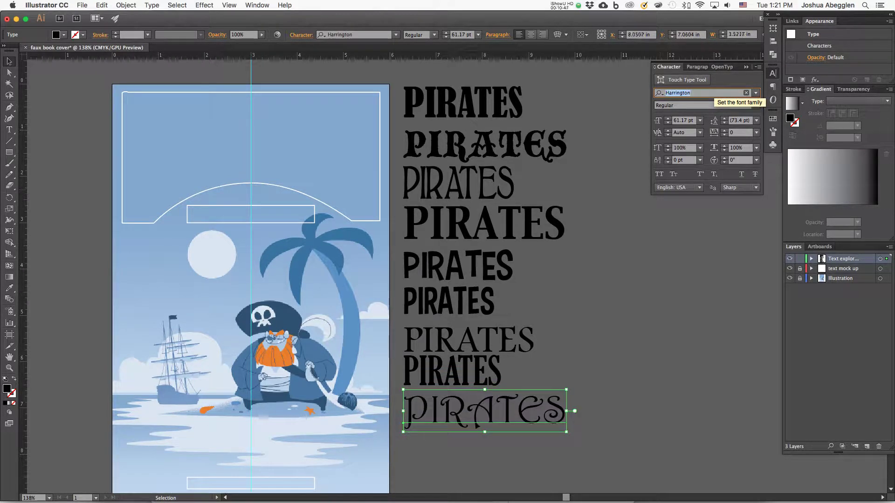
Duplicate the Harrington PIRATES text directly below itself and try Helvetica, Herculanum and High School USA Serif on the copy.
key("super+d")
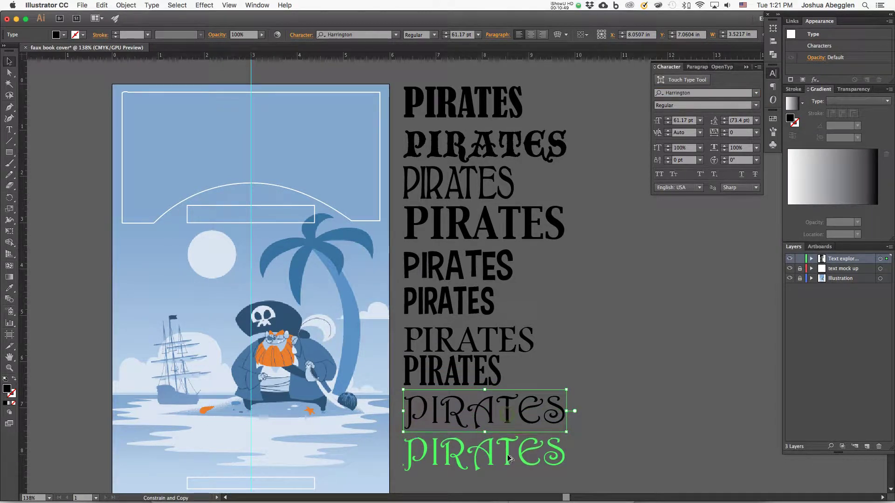
left_click(705, 92)
key("Down")
key("Down")
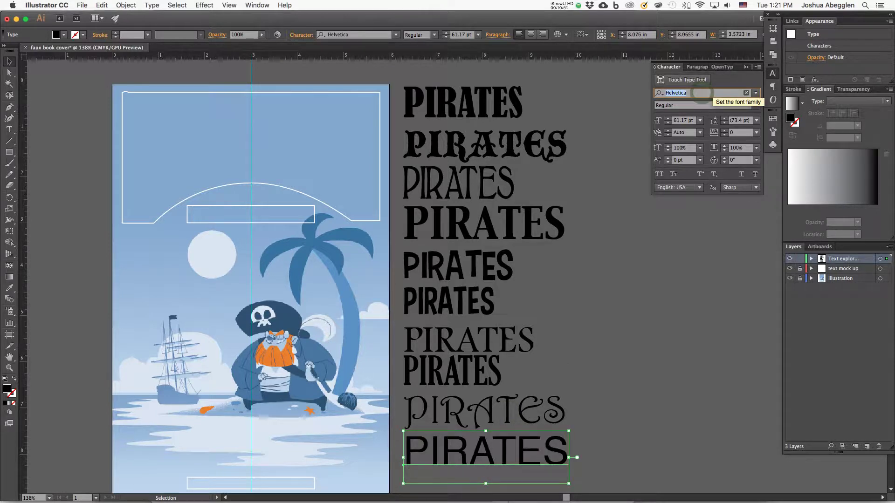
key("Down")
key("Down")
key("Down")
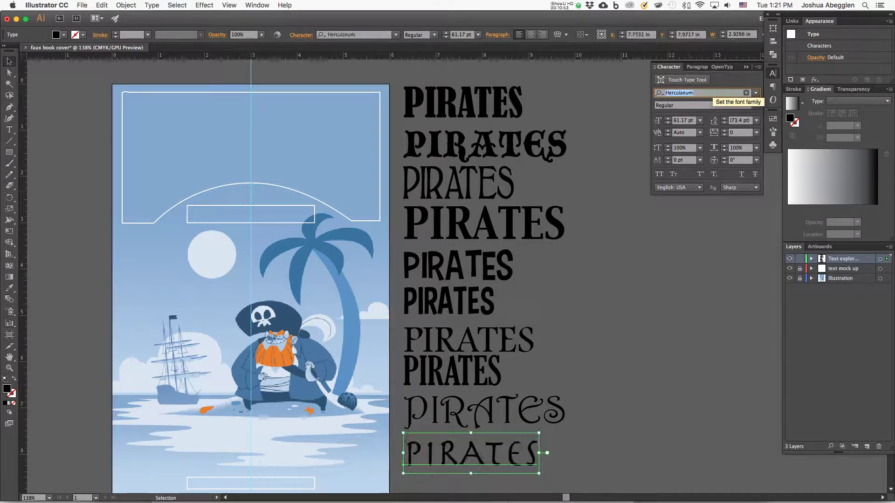
key("Down")
key("Down")
key("Down")
key("Down")
key("Down")
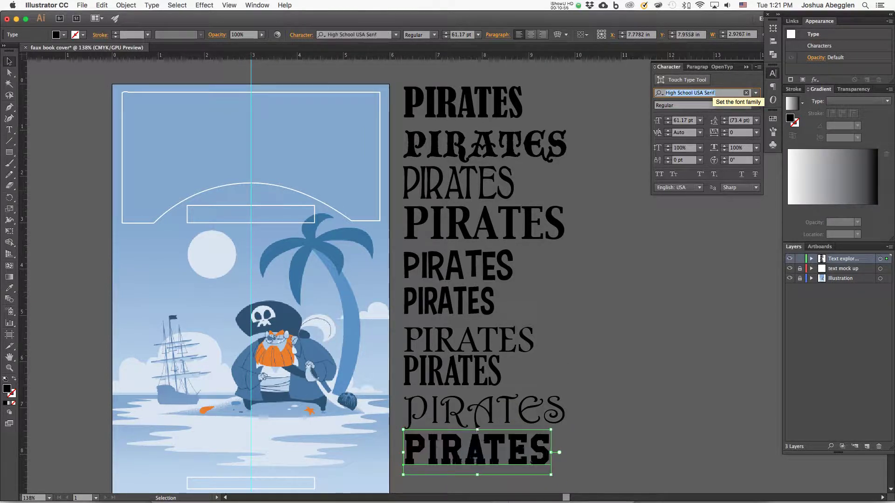
Try Imprint MT Shadow, Island of Misfit Toys Alt. and Jazz LET Plain:1.0 on the tenth PIRATES text, settle on Kefa and deselect it.
key("Down")
key("Down")
key("Down")
key("Down")
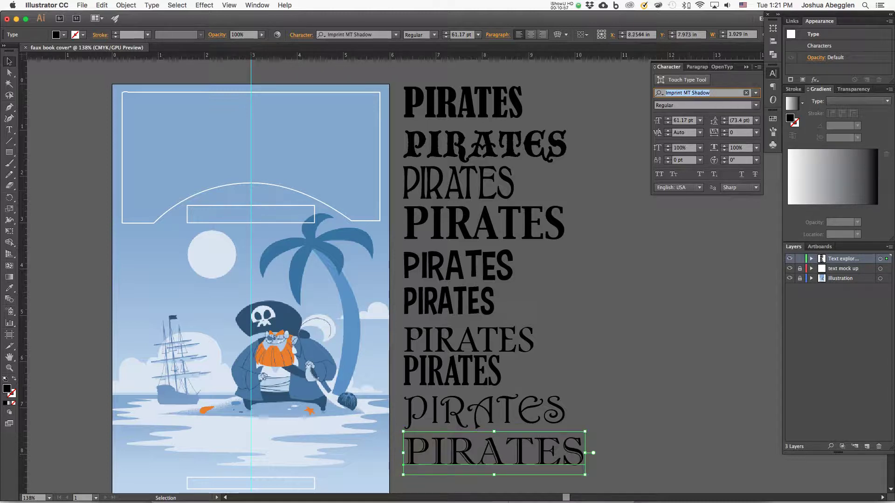
key("Down")
key("Down")
key("Down")
key("Down")
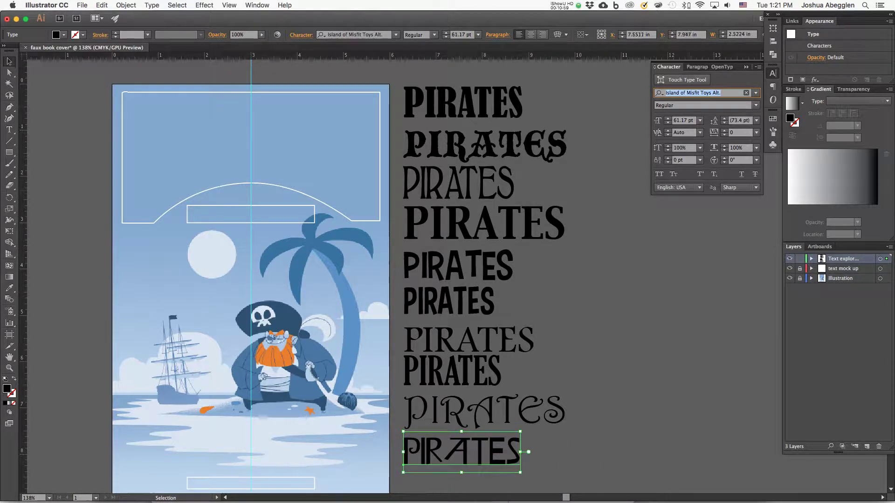
key("Down")
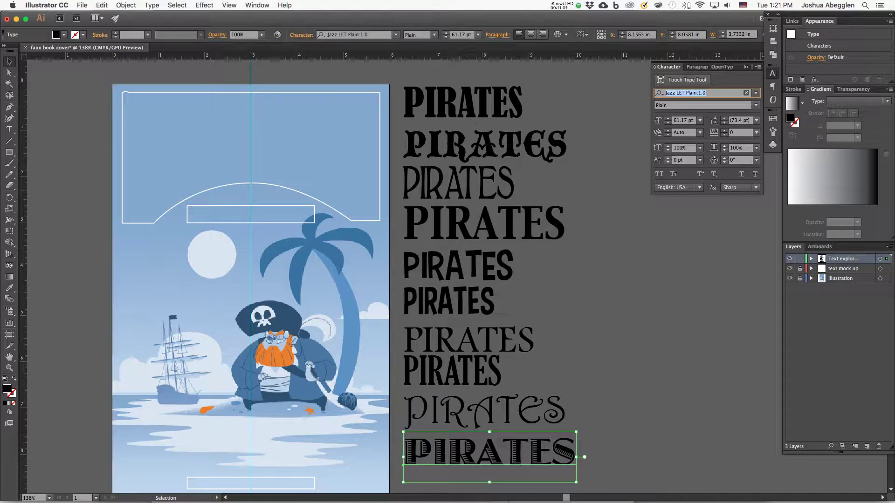
left_click(756, 93)
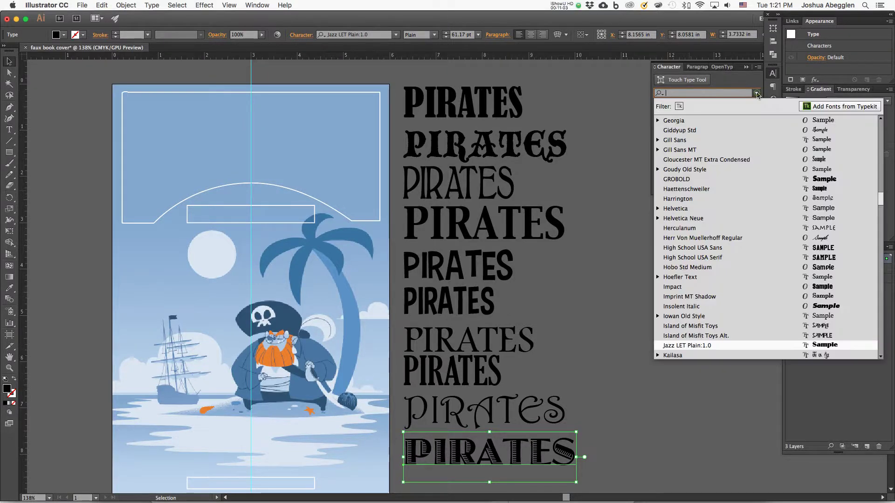
scroll(747, 144, "down", 3)
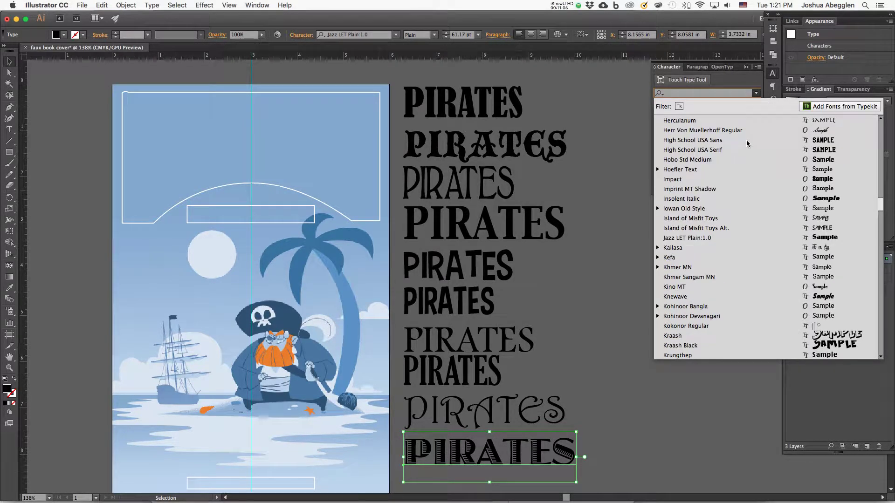
left_click(693, 257)
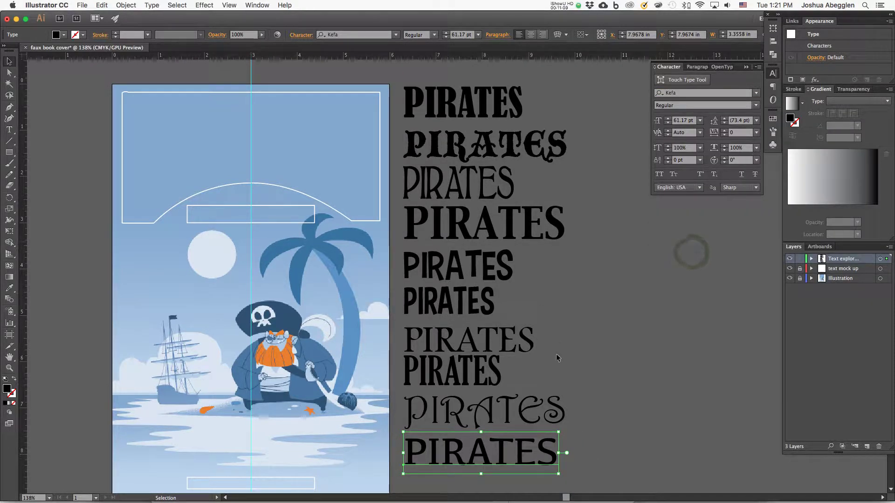
left_click(573, 351)
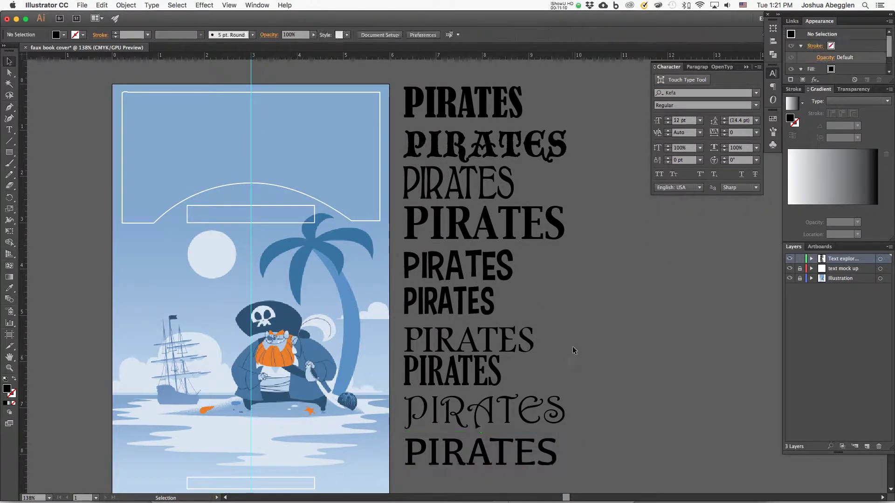
Copy the Gloucester MT Extra Condensed PIRATES text onto the cover's title area and enlarge it to about 161 pt, spanning the title frame's width.
left_click(468, 382)
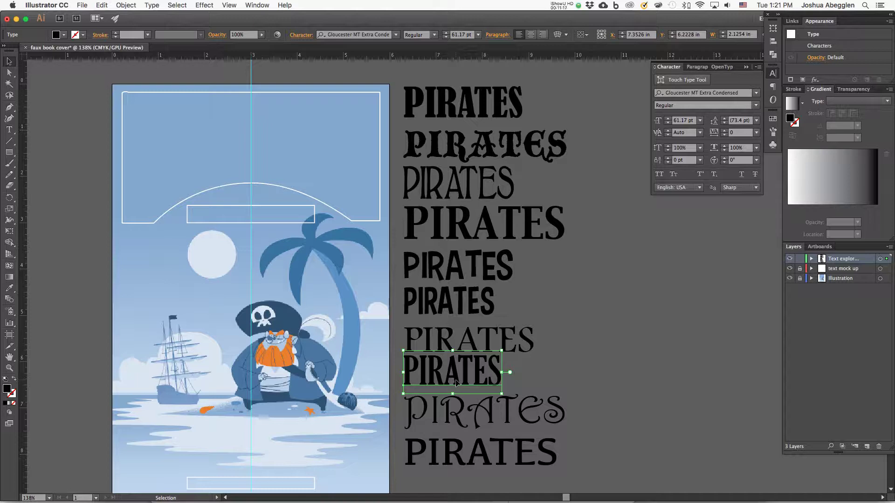
left_click_drag(575, 353, 650, 366)
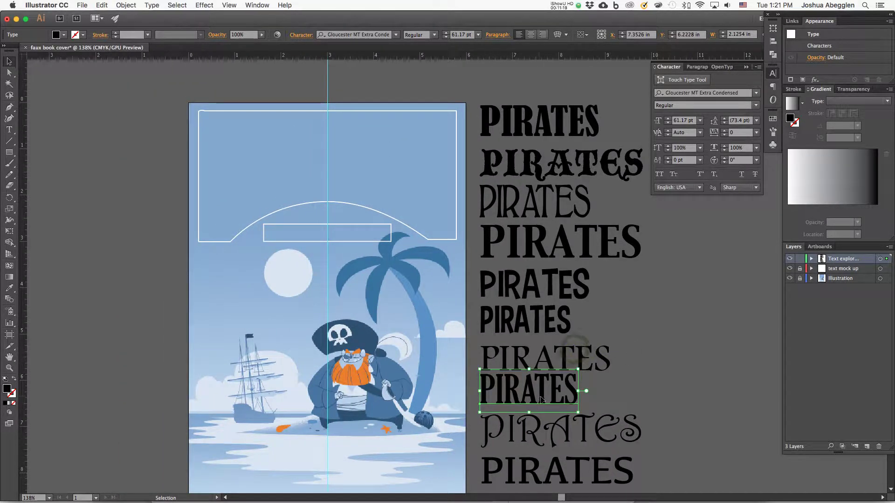
left_click_drag(546, 393, 262, 235)
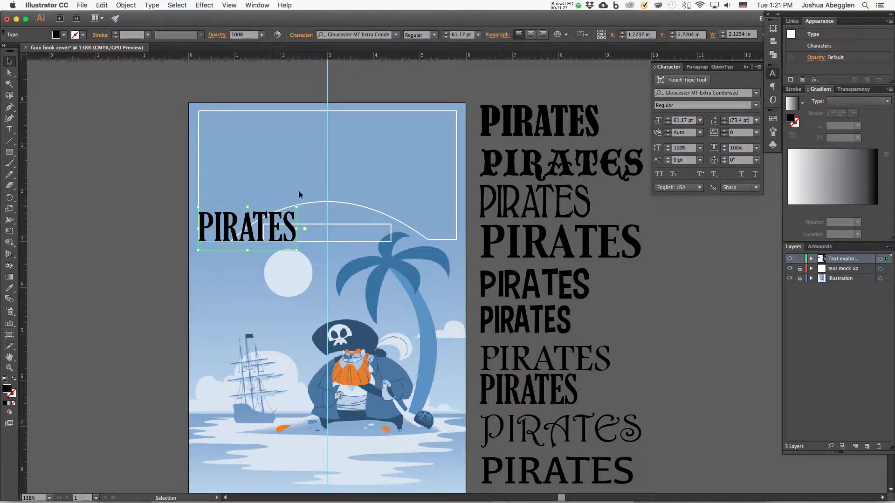
left_click_drag(296, 207, 457, 137)
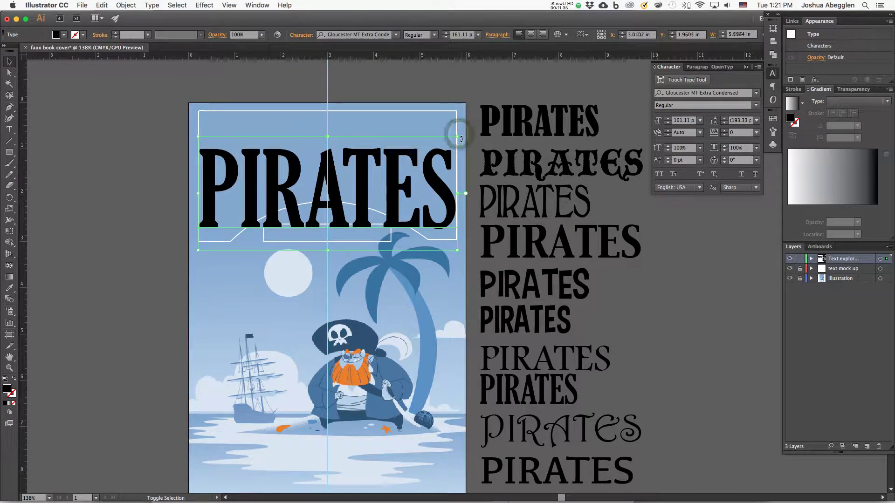
Nudge the large PIRATES title down towards the title frame's lower edge and set its vertical scale to 110%.
key("shift+Down")
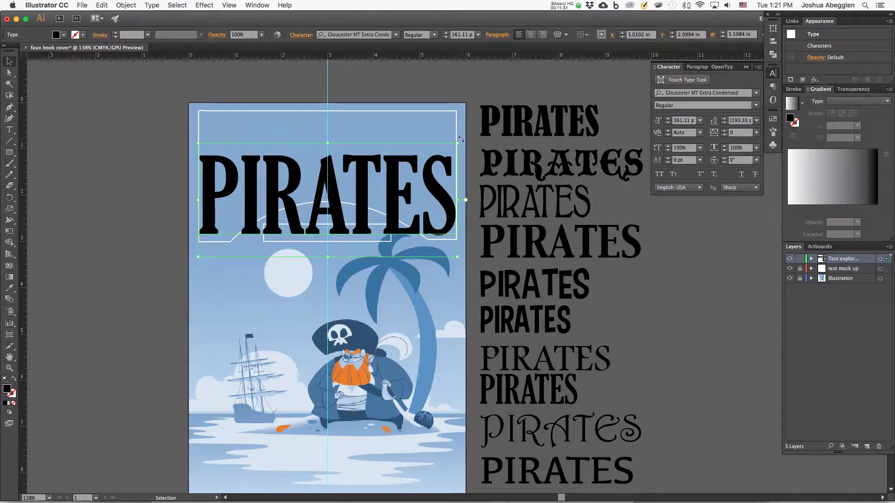
key("Down")
key("Down")
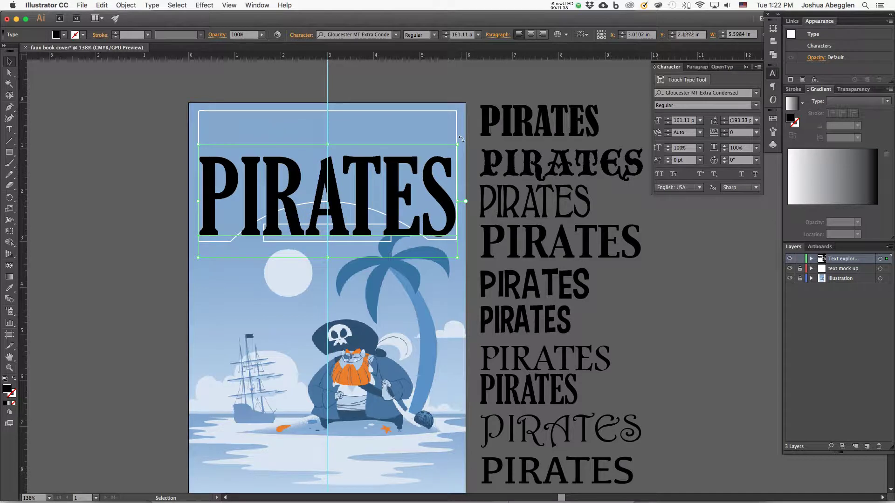
left_click(668, 146)
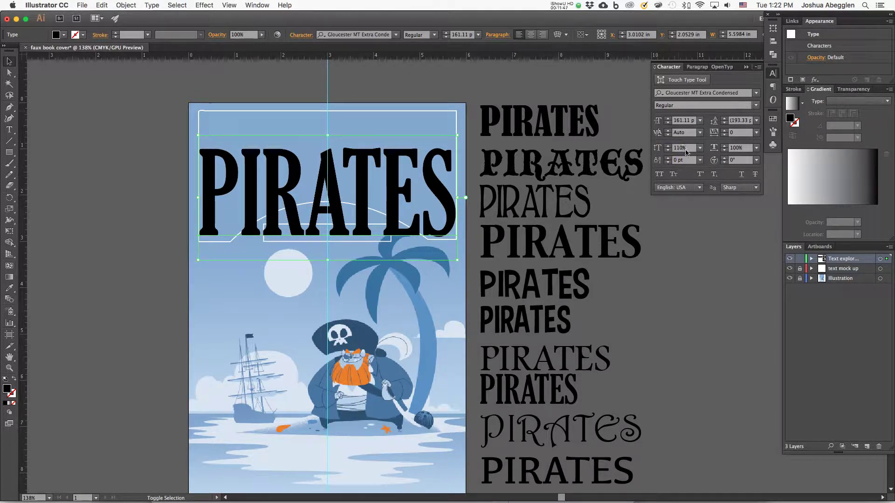
Raise the vertical scale of the large PIRATES title to 140%.
left_click(757, 67)
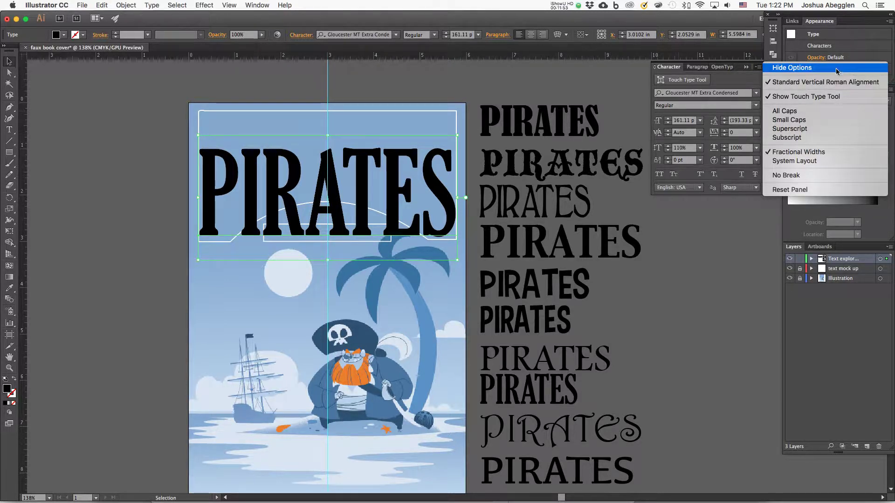
left_click(669, 148)
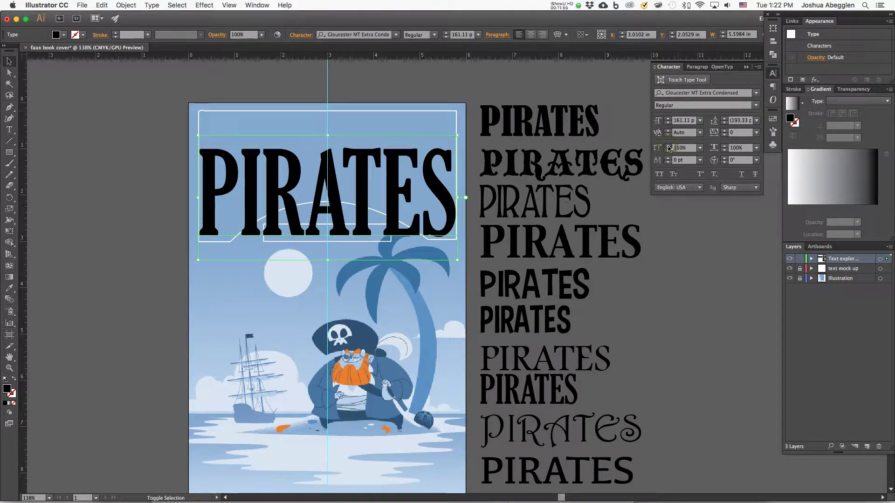
left_click(669, 147)
left_click(669, 147)
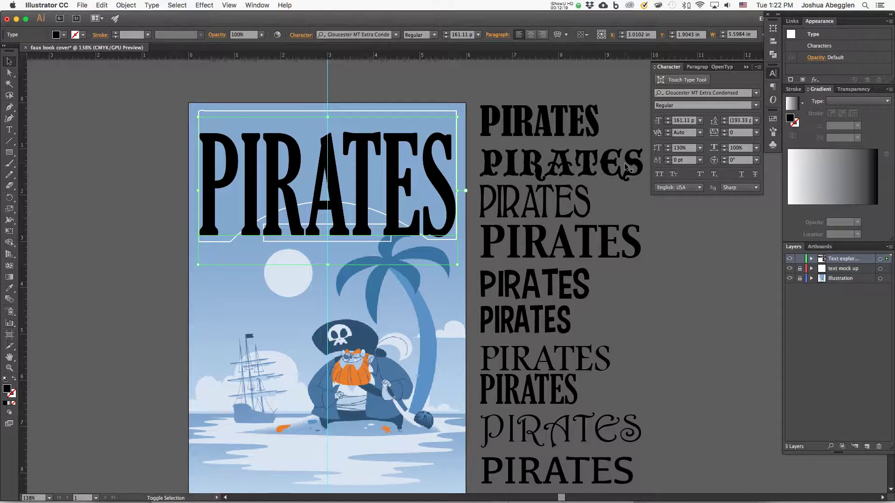
left_click(668, 146)
Convert the large PIRATES title on the cover to outlines and deselect it.
left_click_drag(598, 306, 611, 321)
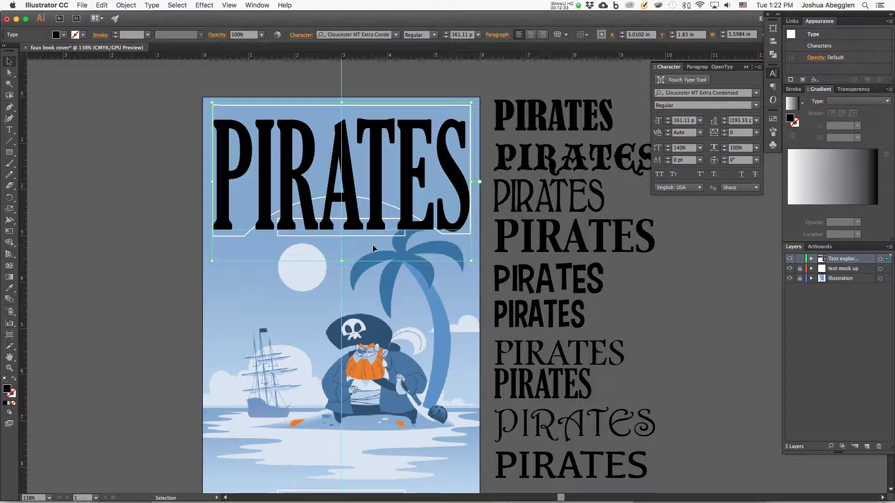
left_click(152, 5)
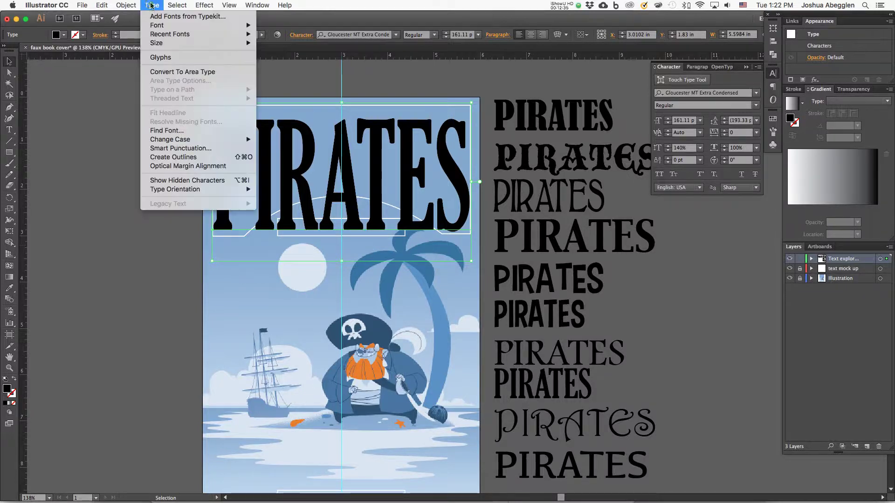
left_click(190, 155)
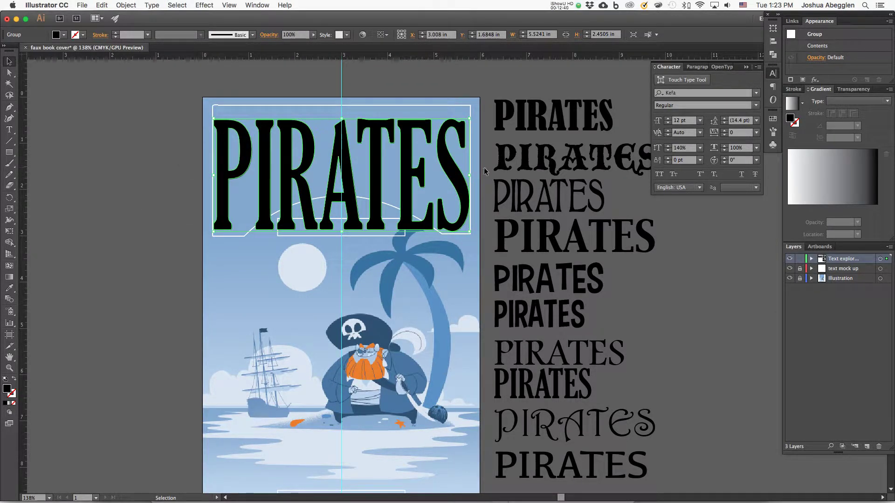
left_click(458, 176)
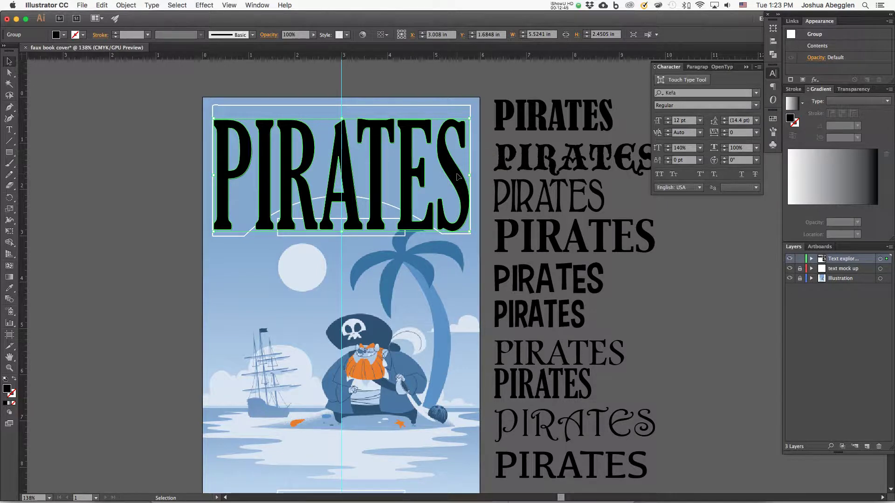
left_click_drag(530, 179, 557, 182)
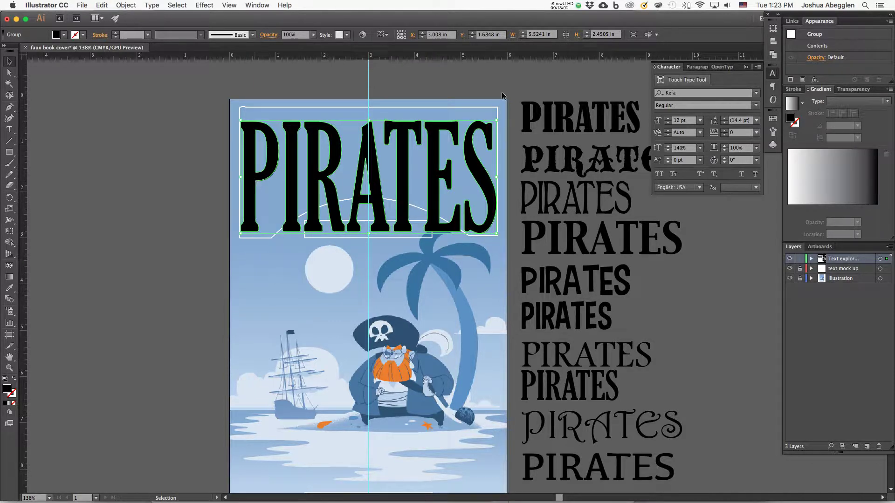
left_click(498, 76)
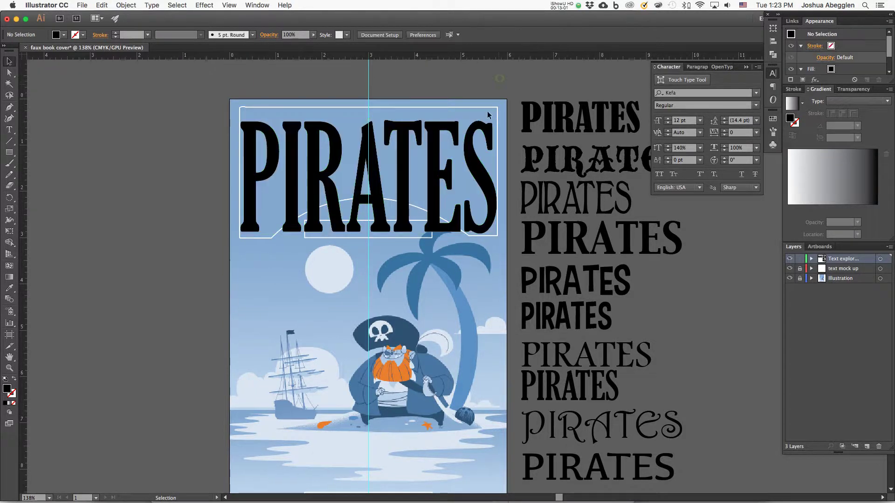
Ungroup the outlined PIRATES title and check that its letters E, T, A and R select individually.
left_click(476, 159)
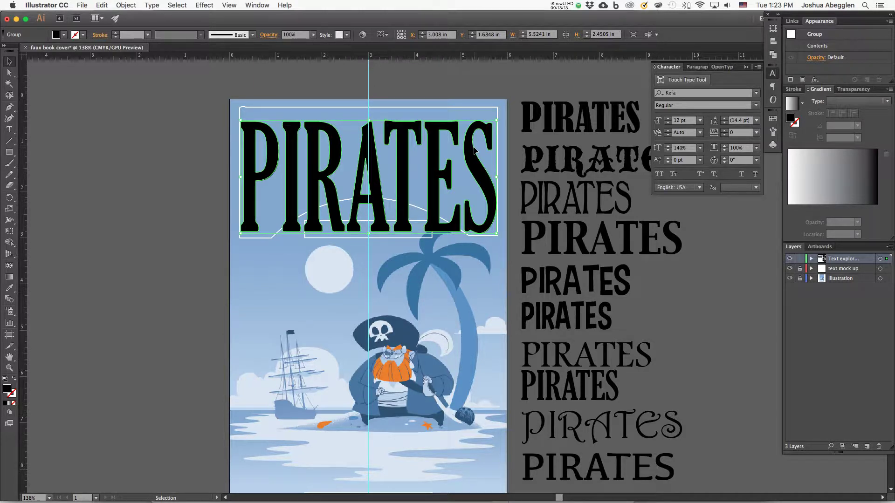
key("super")
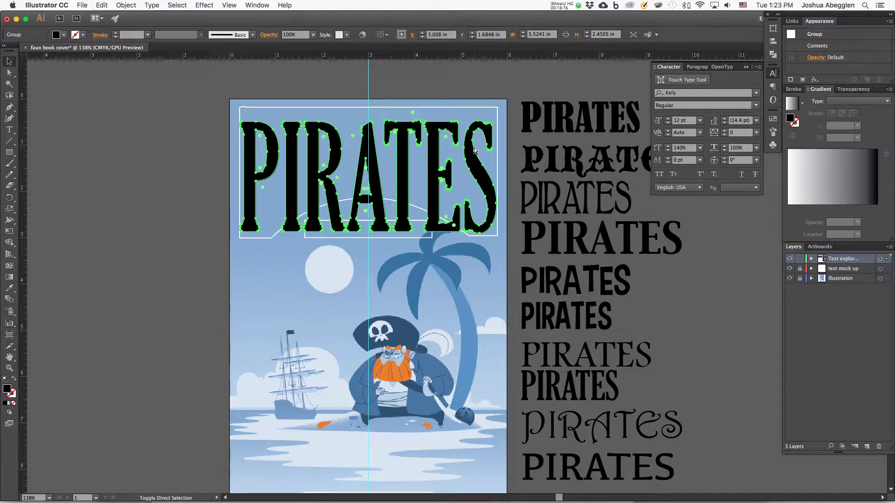
left_click(474, 150, "super")
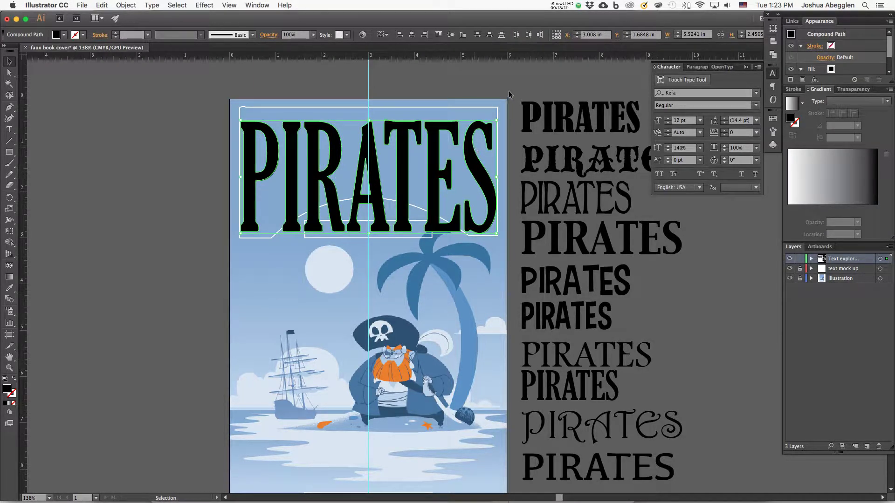
left_click(436, 142)
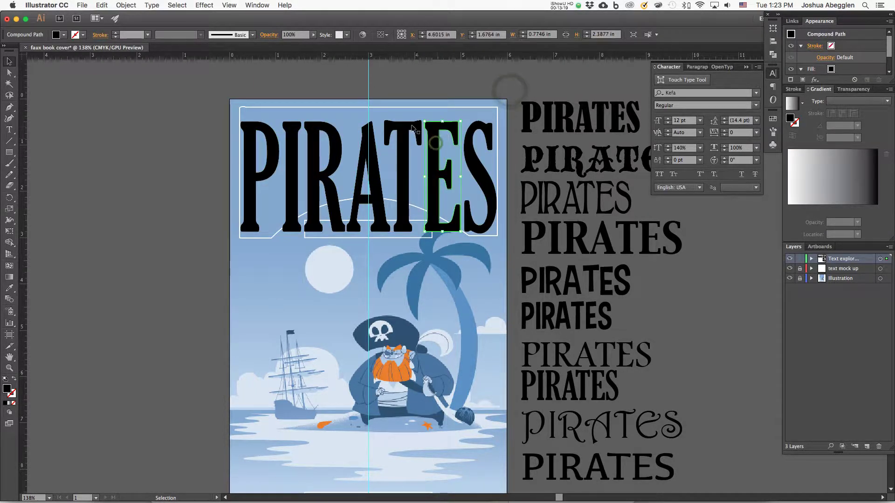
left_click(406, 134)
left_click(374, 157)
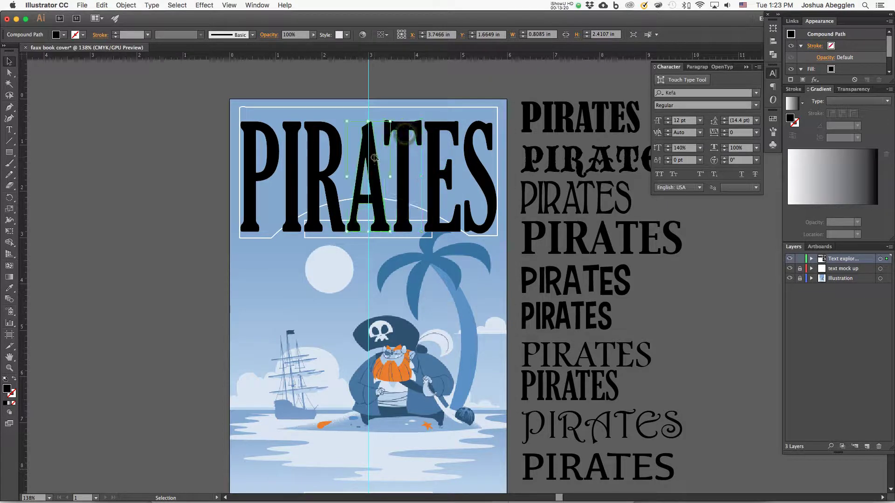
left_click(332, 163)
Group the title's middle letters I, R, A, T and E, keeping the outer P and S separate.
left_click(287, 176)
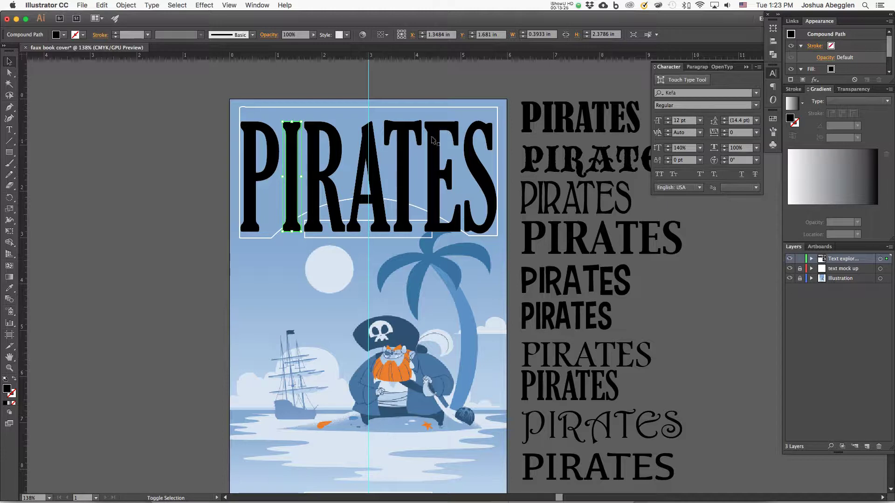
left_click(336, 150, "shift")
left_click(375, 153, "shift")
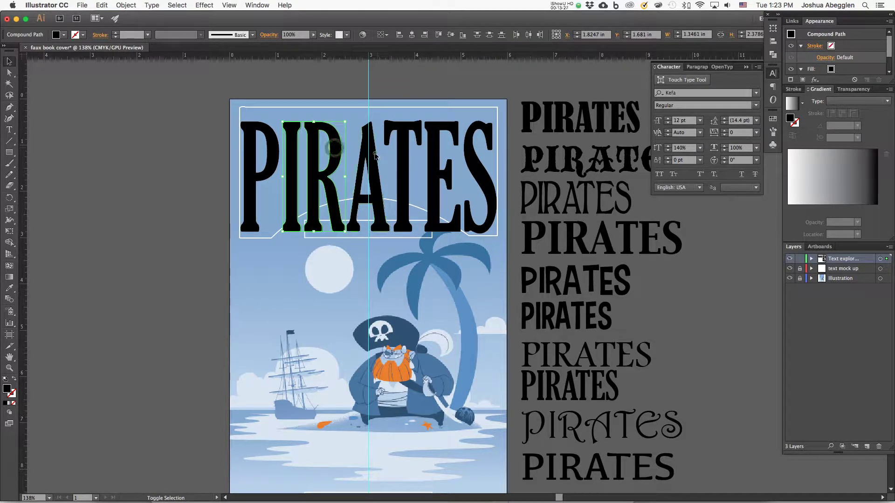
left_click(402, 150, "shift")
left_click(433, 152, "shift")
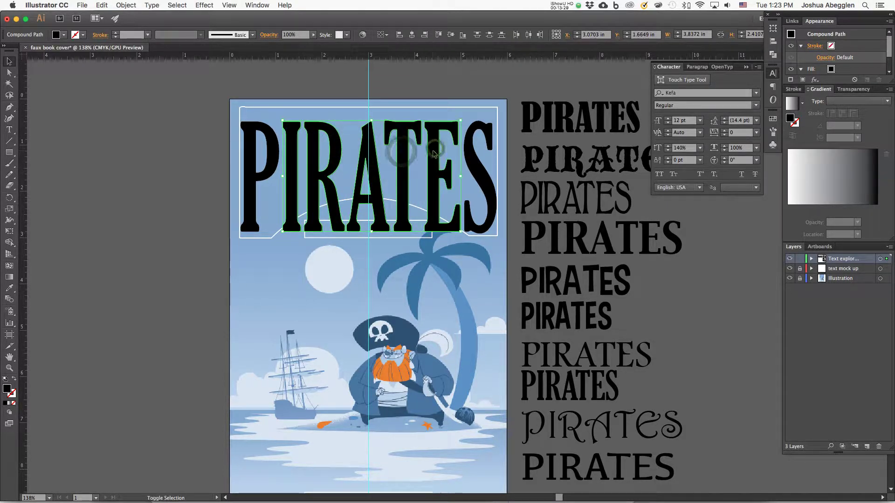
key("a")
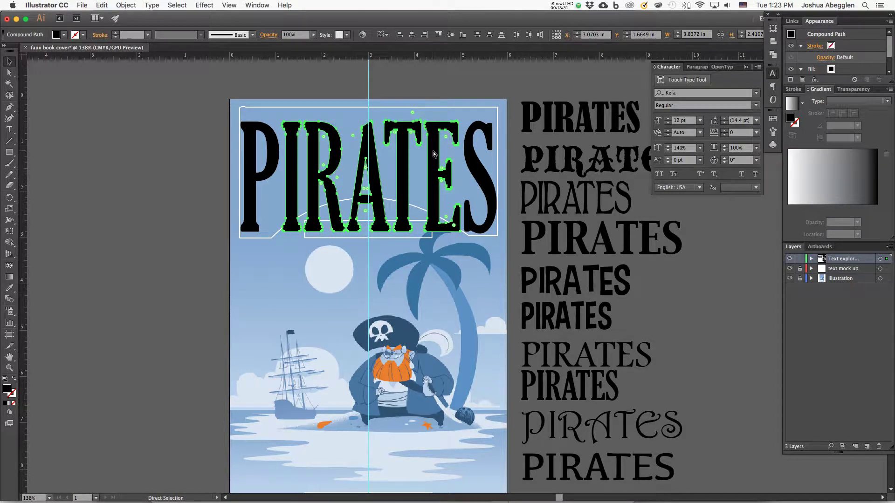
key("super+g")
key("v")
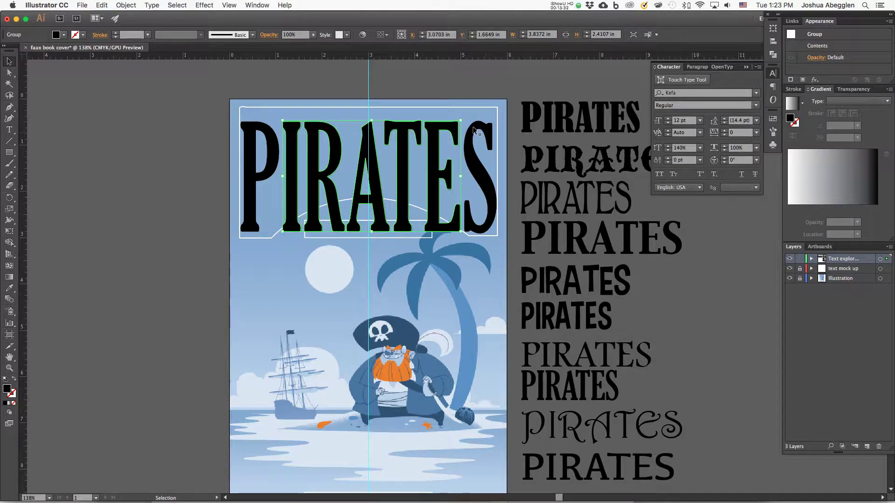
left_click(491, 185)
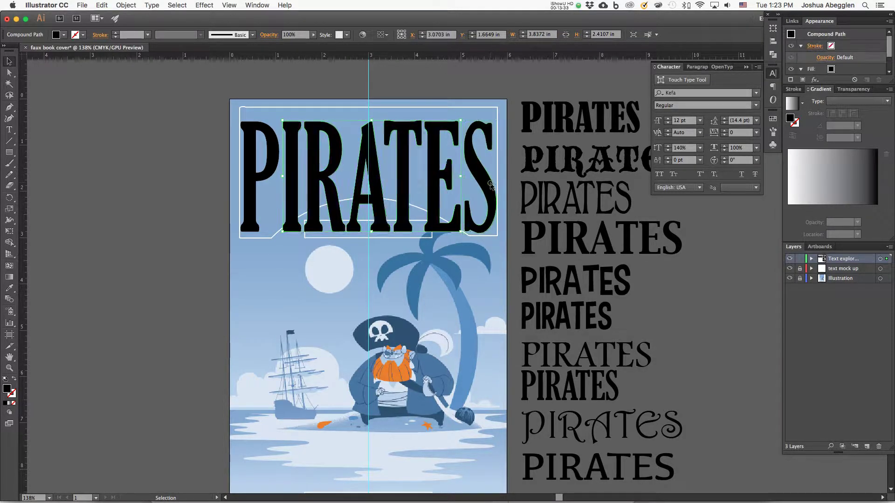
left_click(251, 193)
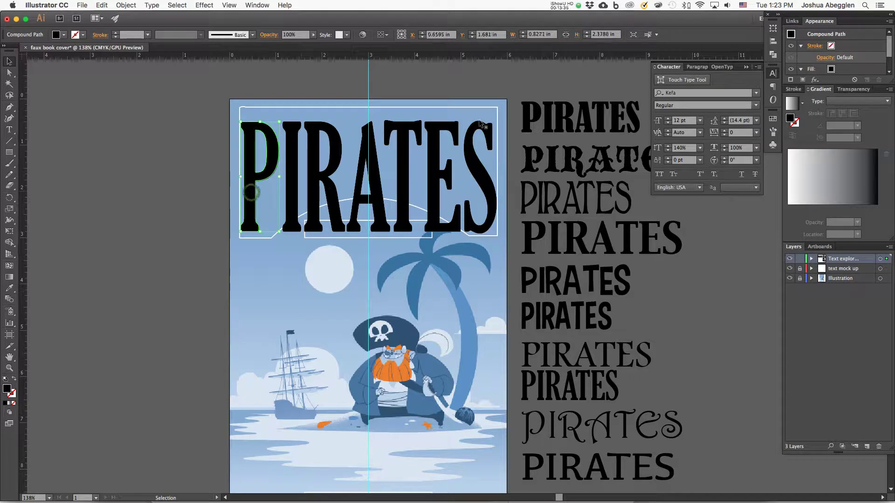
Start an Envelope Distort warp on the grouped IRATE letters and try the horizontal Arc style with a 48% bend.
left_click(437, 195)
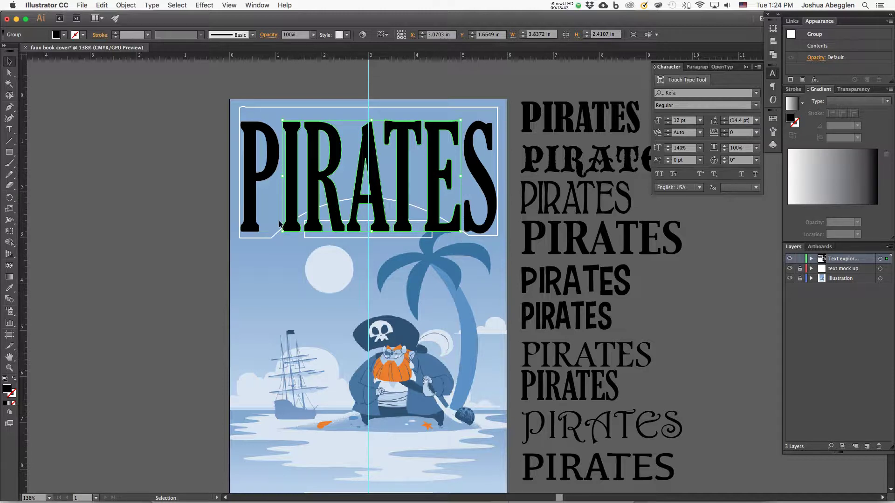
left_click(125, 6)
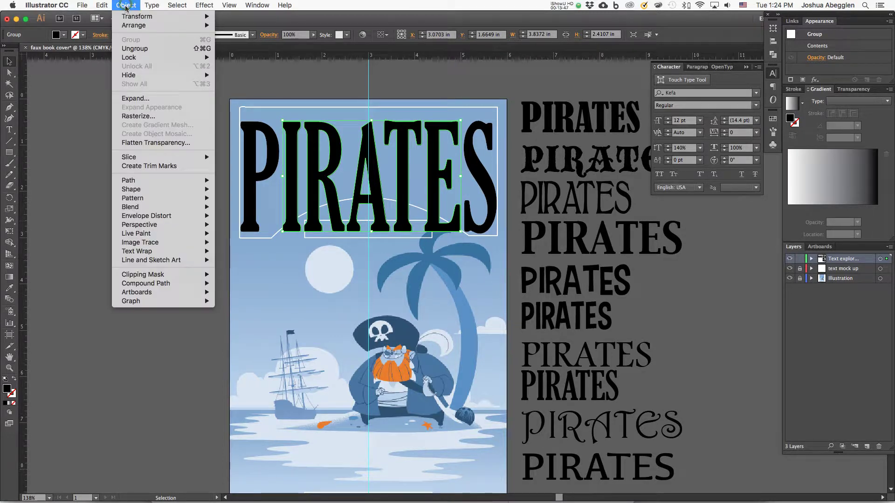
mouse_move(173, 216)
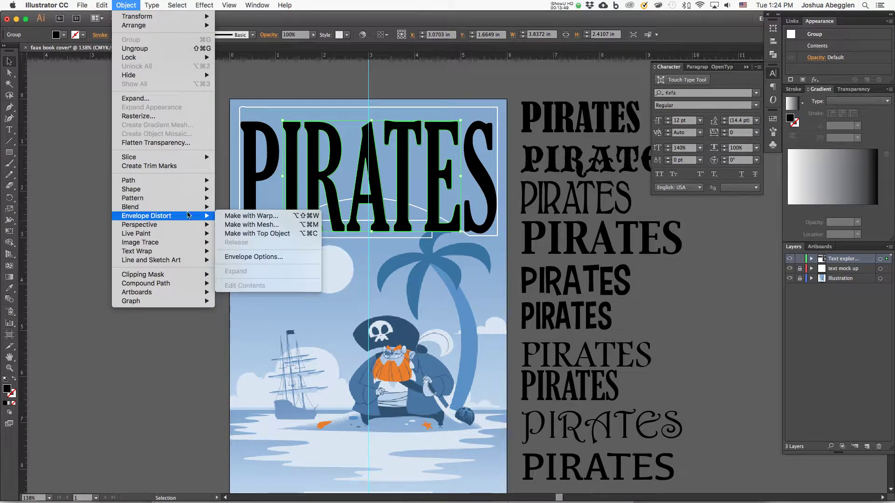
left_click(276, 217)
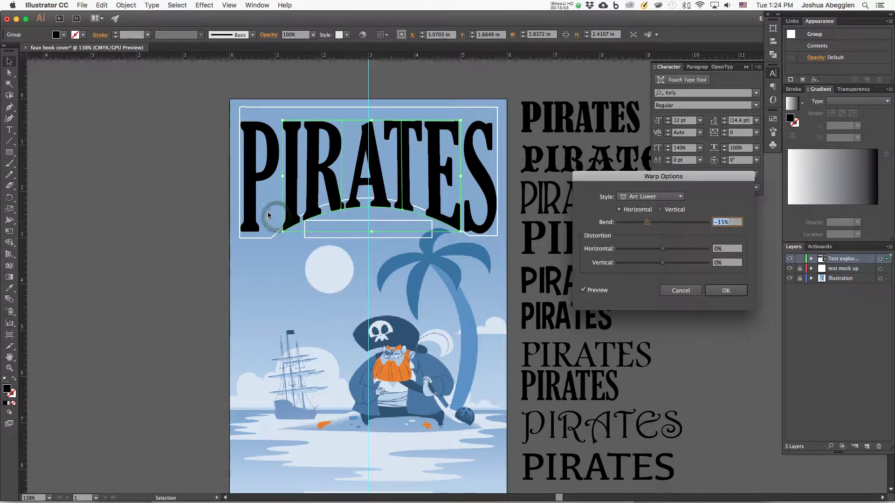
left_click_drag(685, 177, 685, 140)
left_click(675, 160)
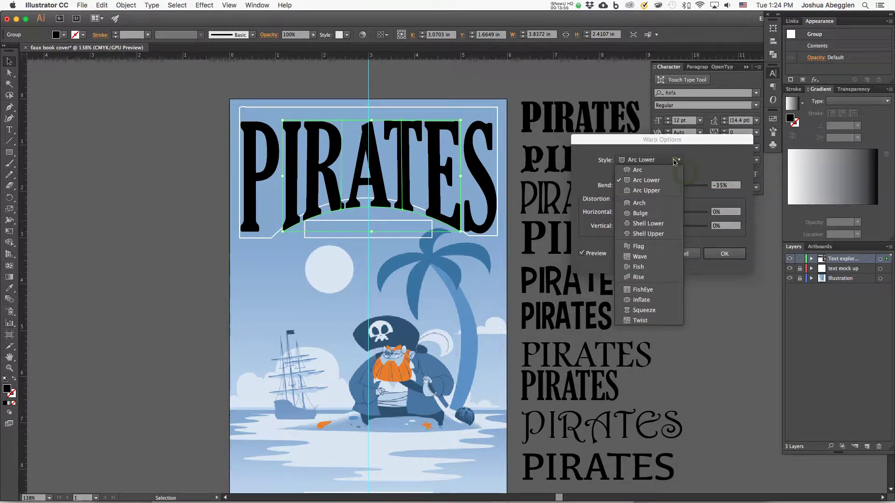
left_click(637, 170)
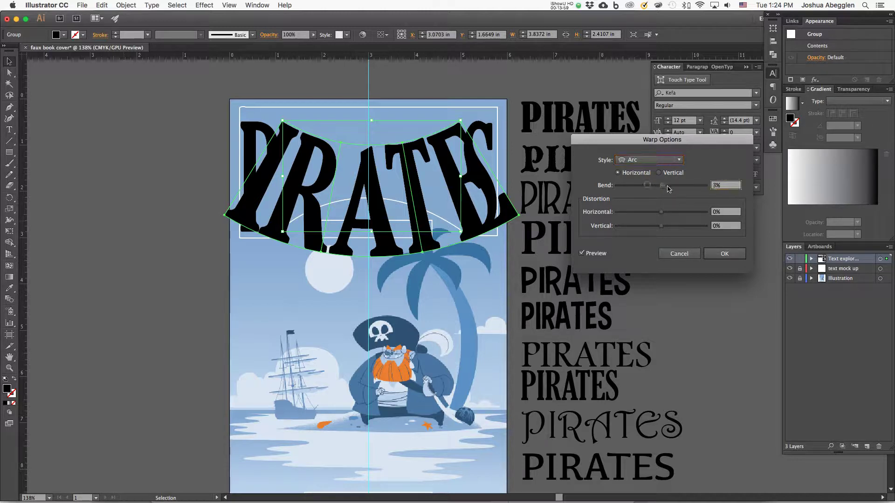
left_click_drag(646, 185, 682, 189)
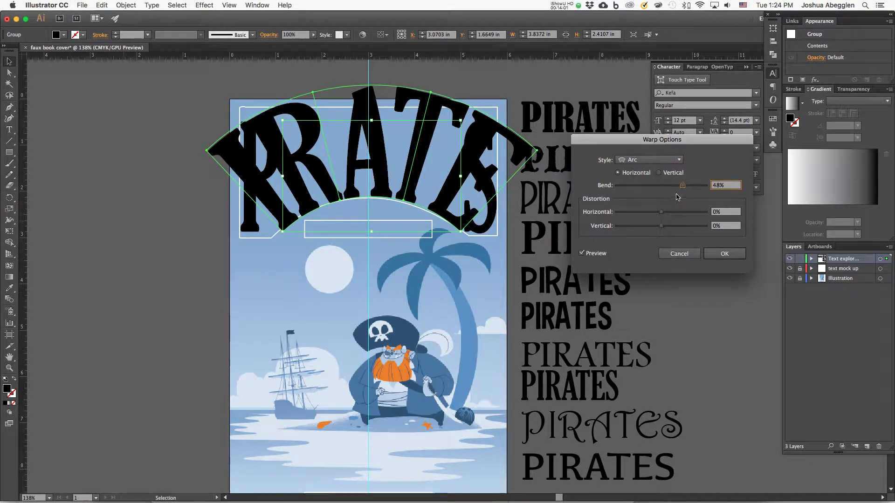
Try the Squeeze, Rise, Fish and Bulge warp styles on the grouped IRATE letters.
left_click(677, 160)
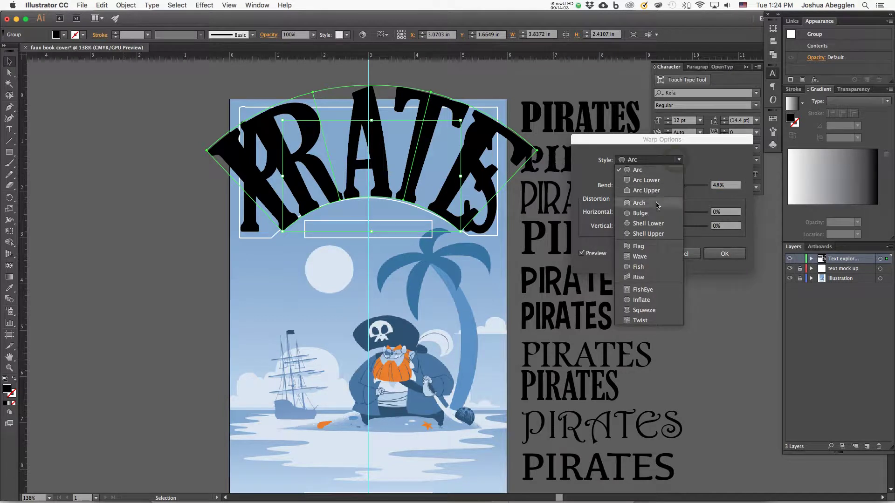
left_click(644, 310)
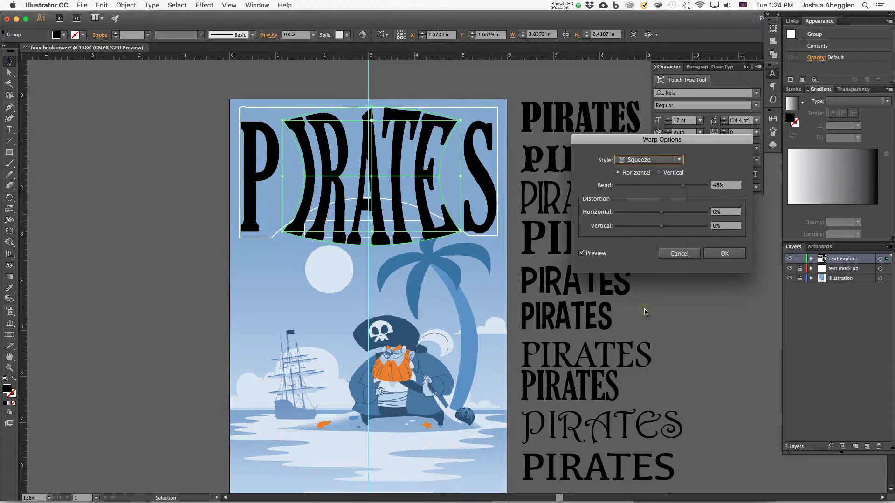
left_click(678, 160)
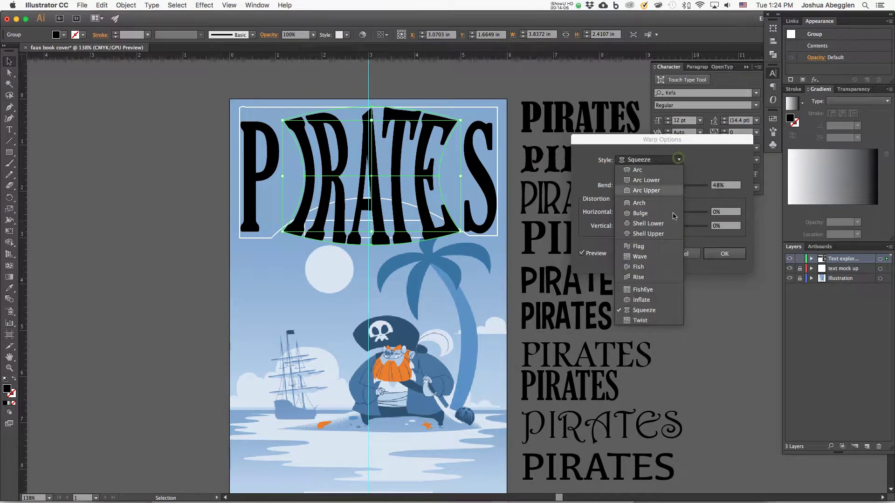
left_click(651, 278)
left_click(671, 160)
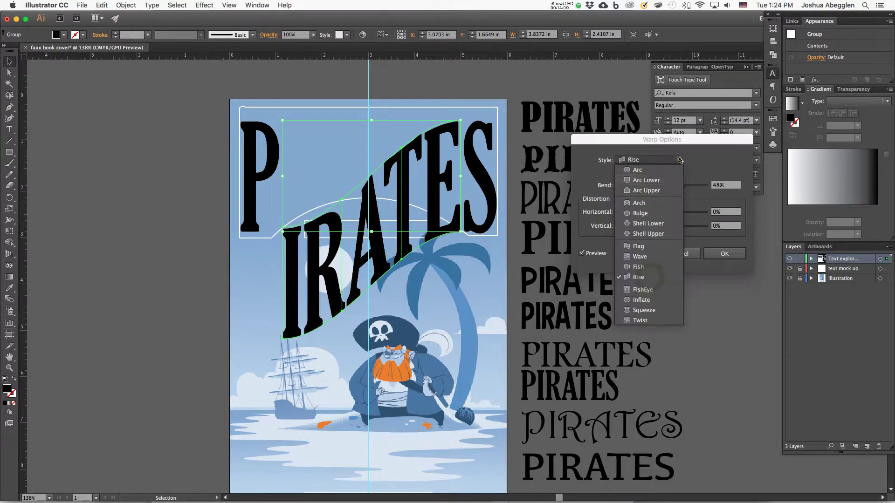
left_click(648, 268)
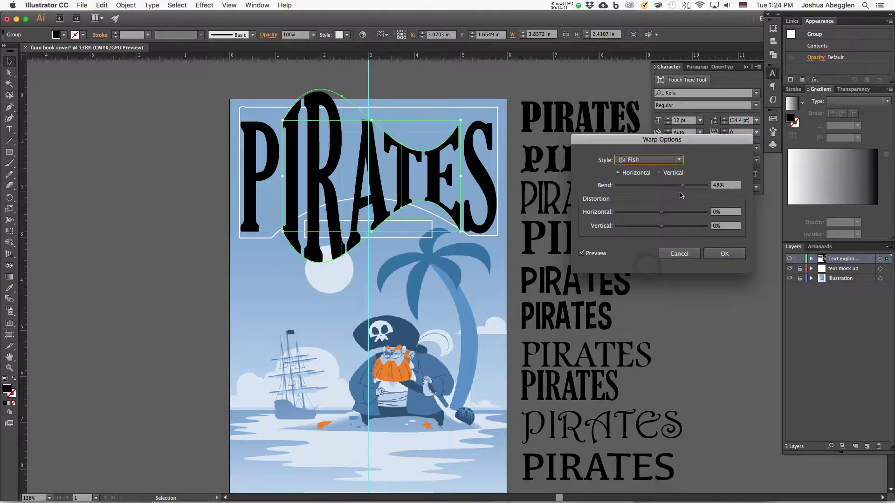
left_click(679, 160)
left_click(642, 213)
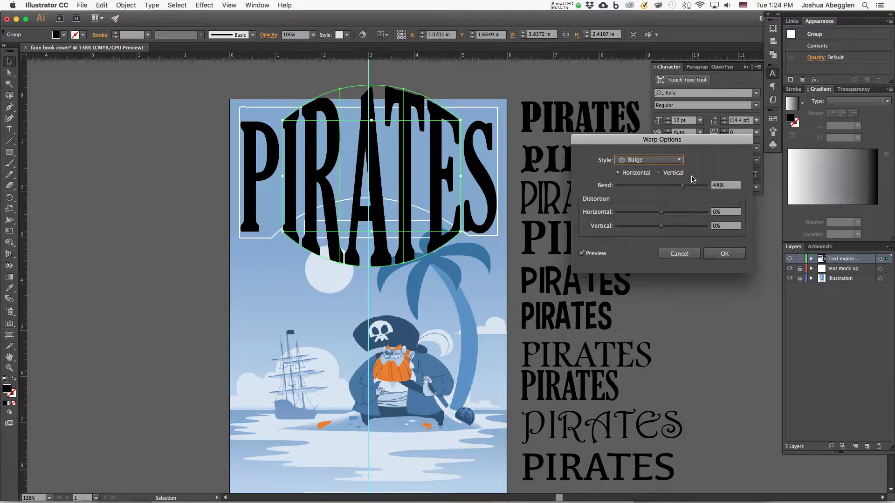
Warp the grouped IRATE letters with the horizontal Arc Lower style at a -41% bend, comparing with the preview off and on.
left_click(678, 160)
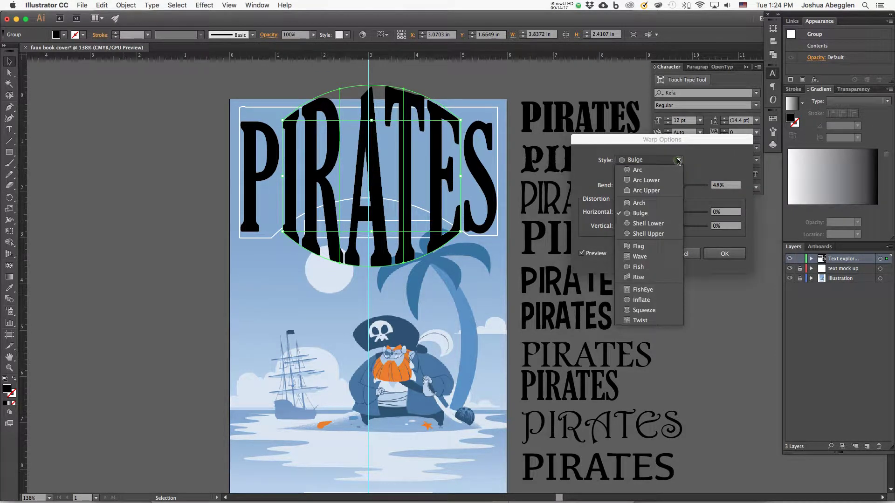
left_click(648, 180)
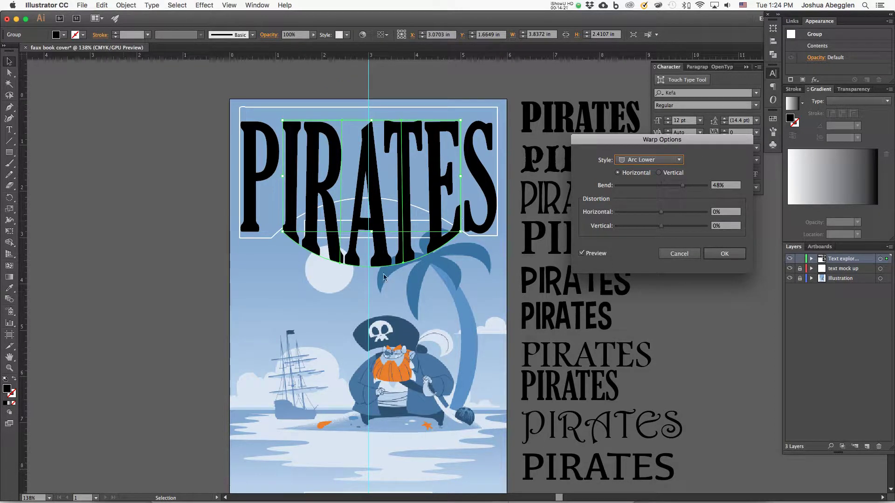
left_click_drag(682, 186, 644, 186)
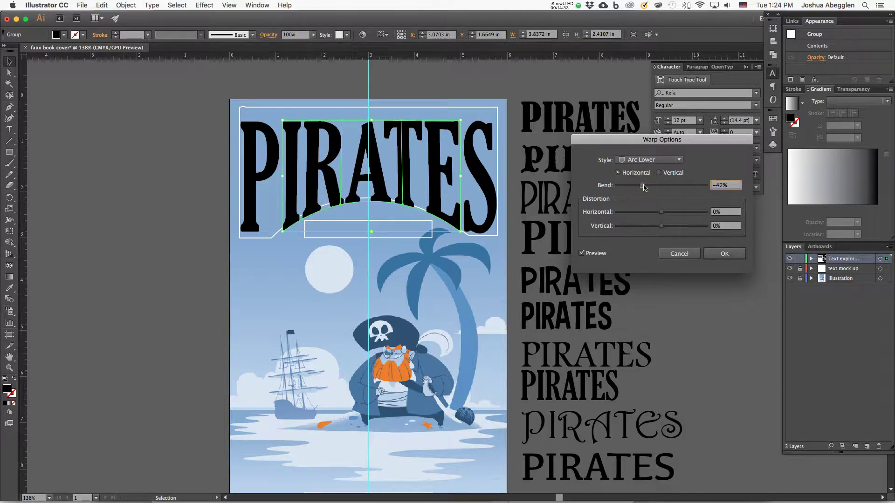
left_click_drag(644, 187, 644, 186)
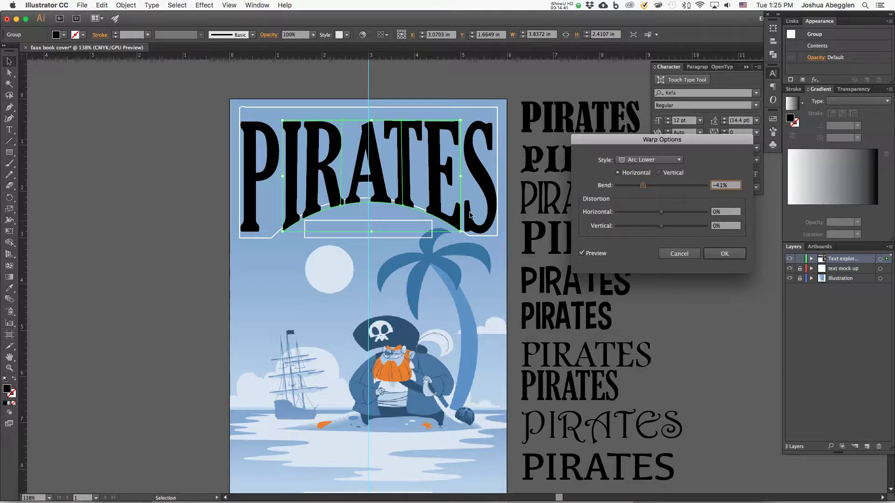
left_click(582, 254)
left_click(582, 254)
left_click(727, 254)
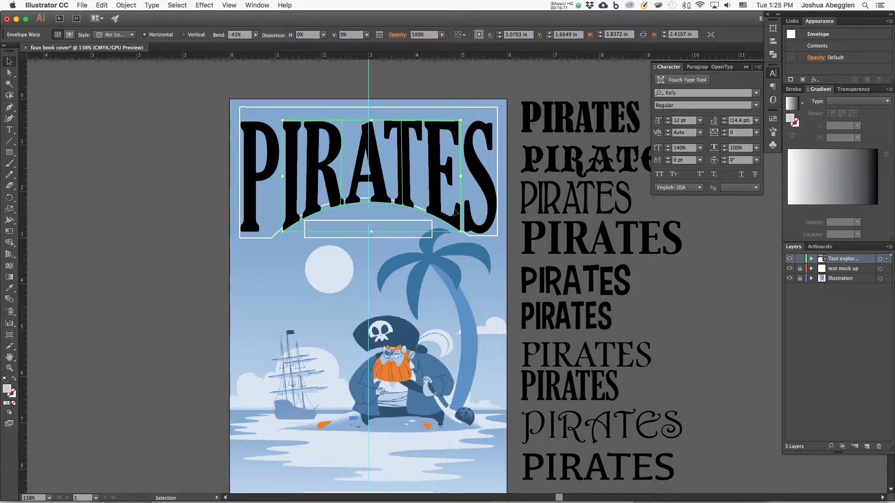
Expand the envelope distortion on the IRATE letters into editable paths.
left_click(127, 6)
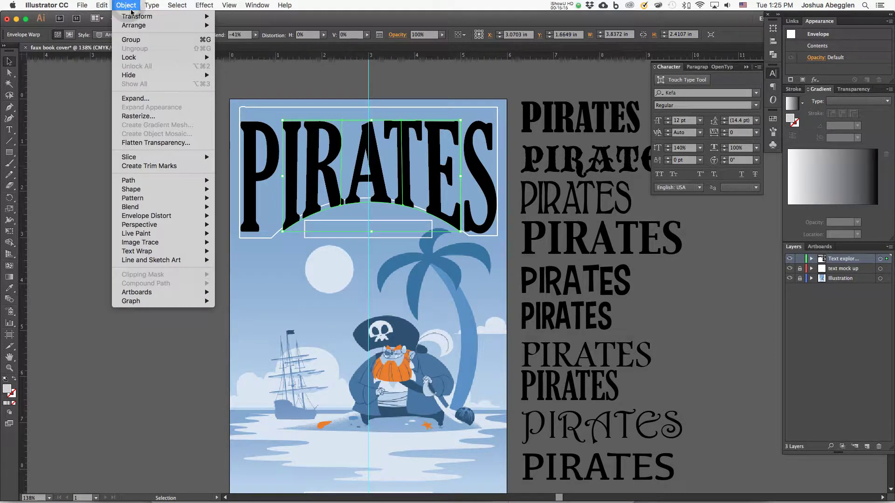
mouse_move(180, 216)
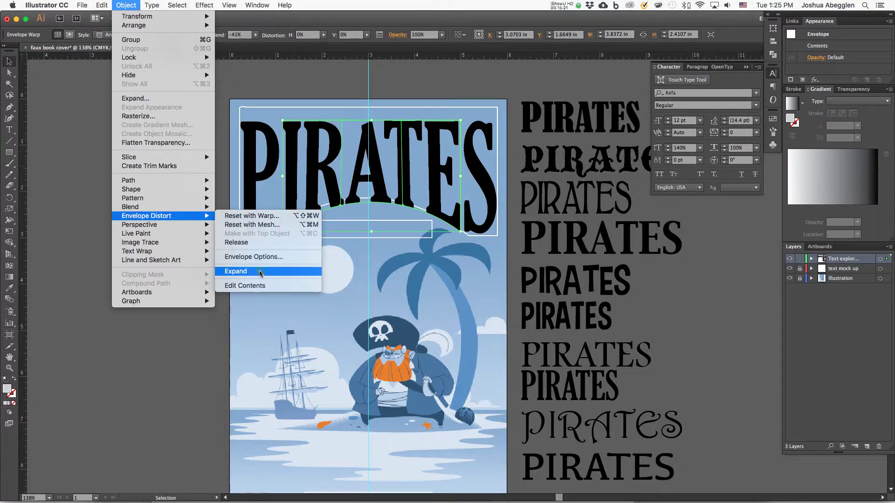
left_click(260, 272)
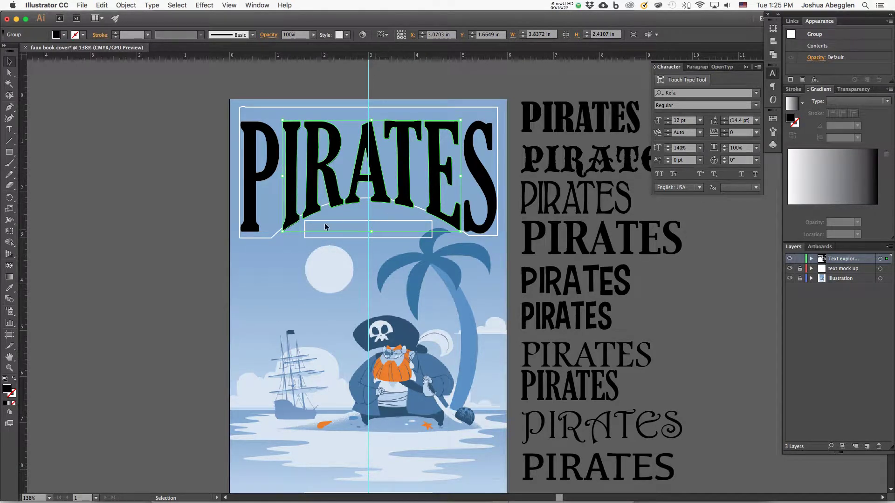
Select the S, the warped middle group and the P together and nudge the whole title up slightly within the frame.
left_click(480, 168)
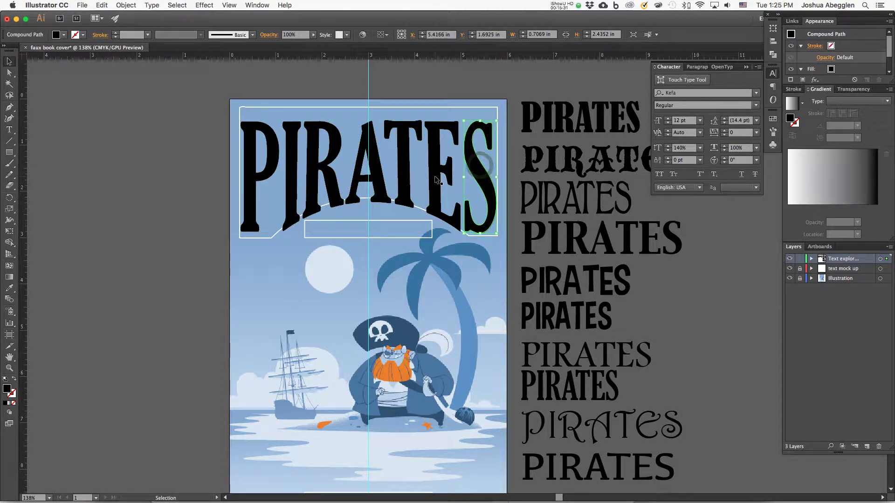
left_click(271, 167, "shift")
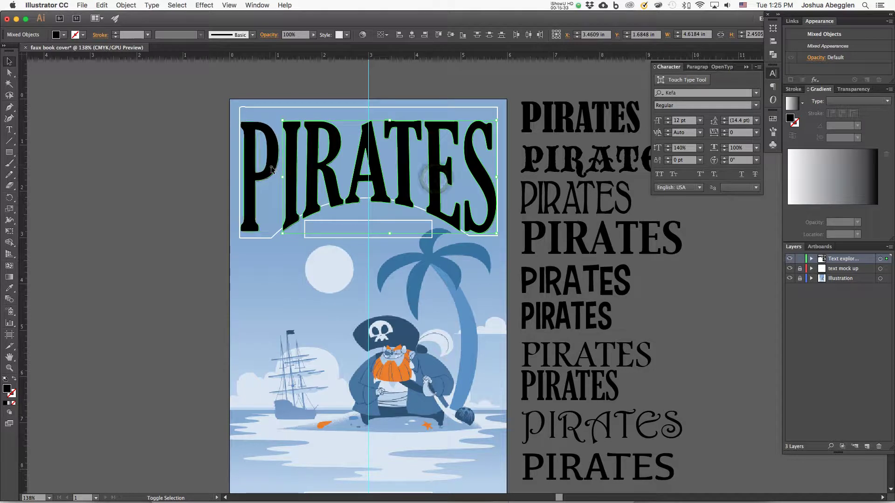
key("Up")
key("Up")
key("Up")
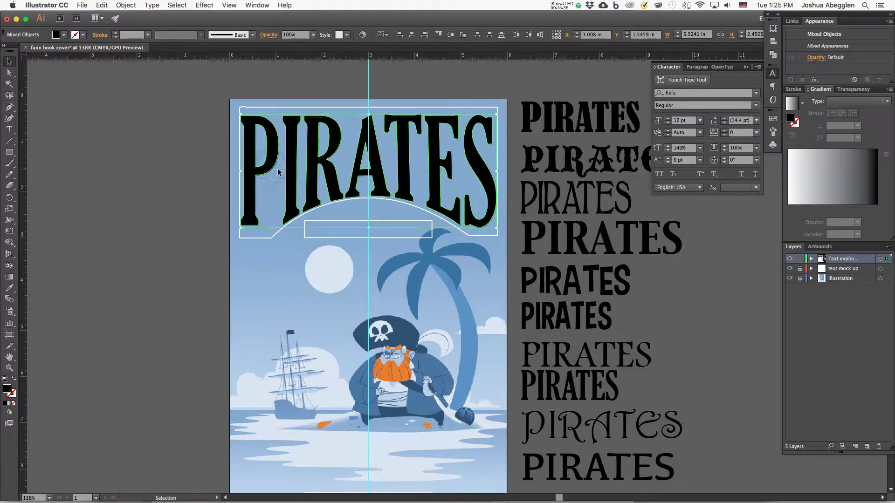
Select only the outer P and S and stretch them down to the frame's lower edge, about 2.66 in tall.
left_click(490, 201)
key("a")
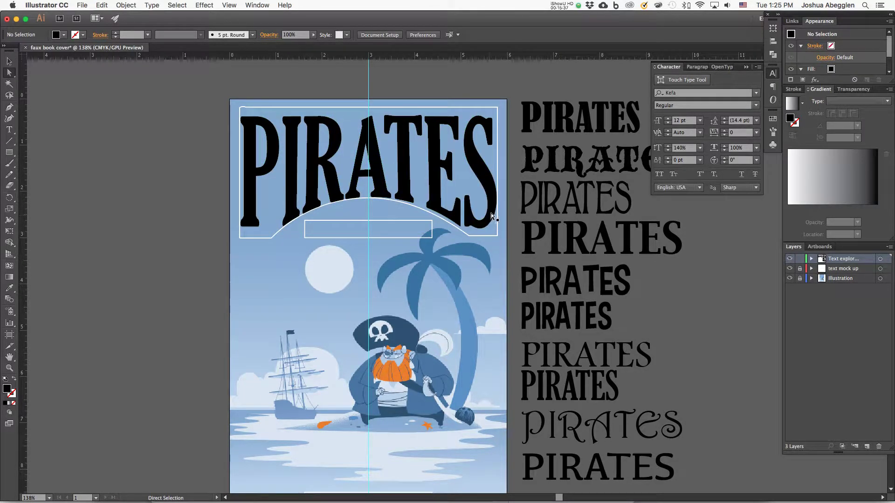
left_click(491, 213)
left_click(248, 214, "shift")
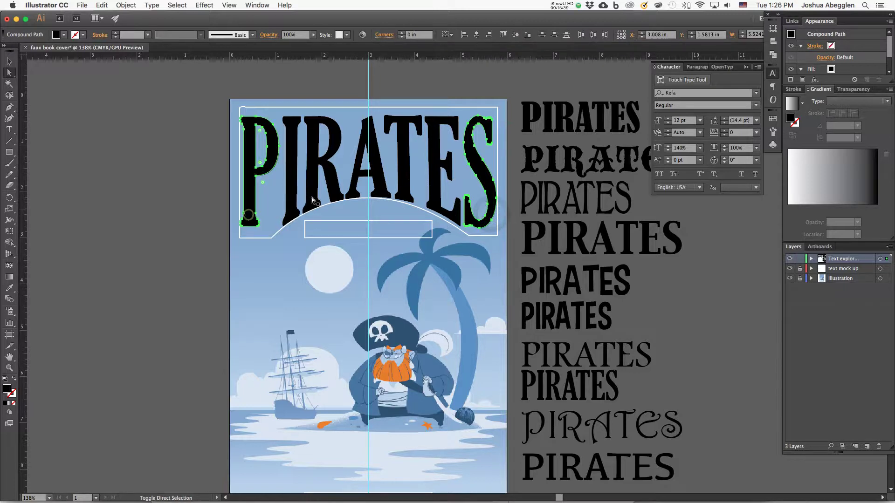
left_click(10, 62)
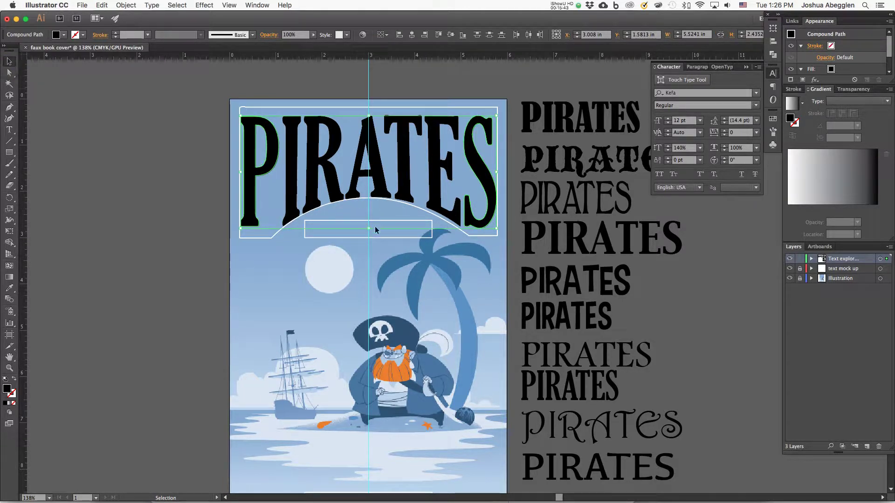
left_click_drag(369, 229, 369, 237)
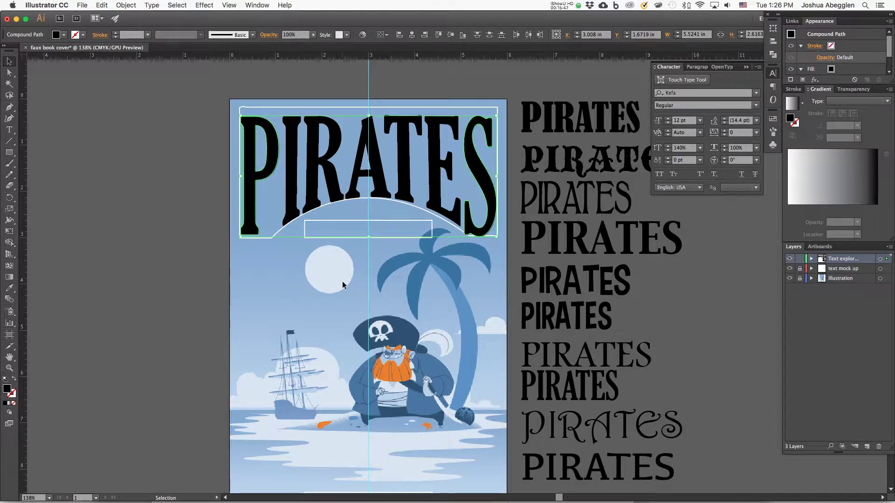
left_click(368, 236)
left_click_drag(368, 237, 368, 238)
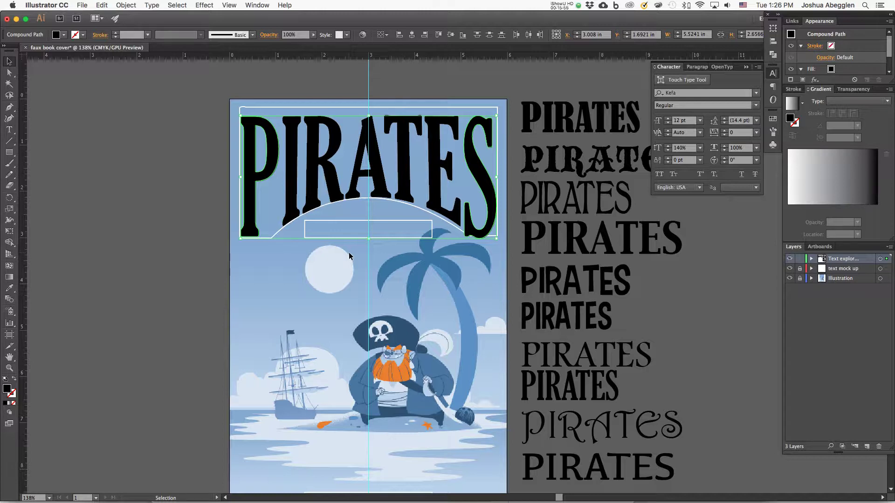
Nudge the grouped IRATE letters slightly left to an X position of 3.0564 in and deselect them.
left_click(451, 212)
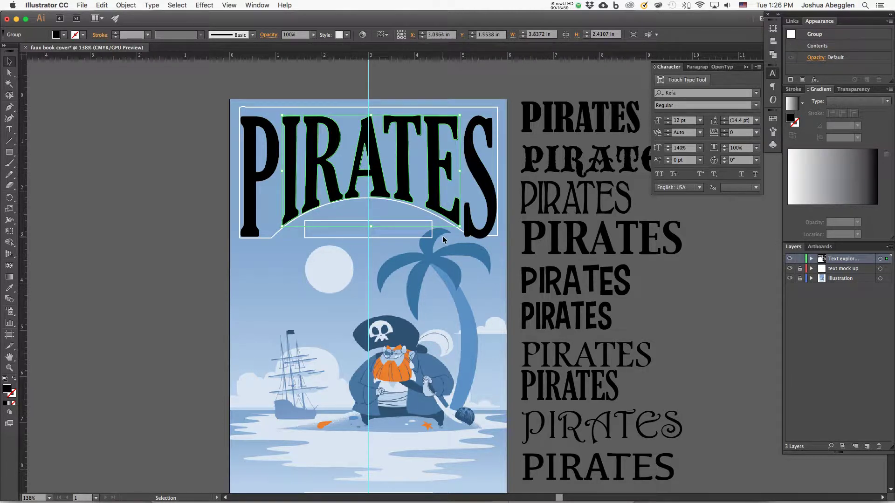
key("Left")
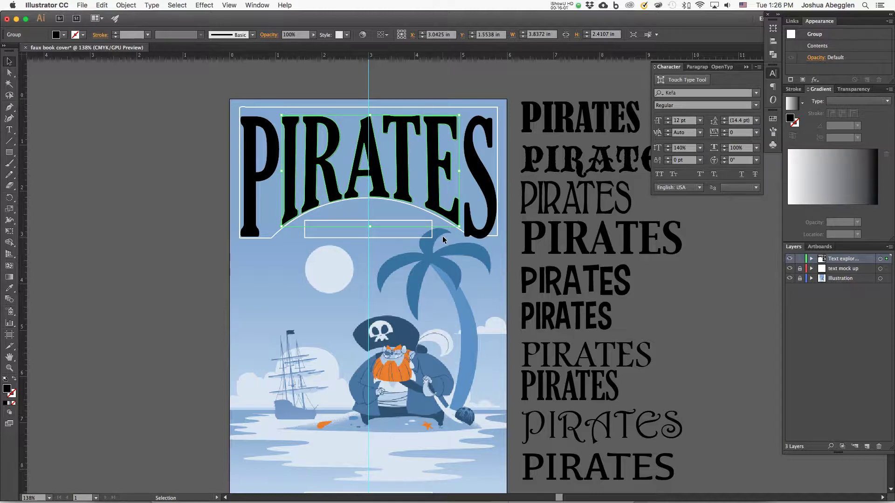
key("Right")
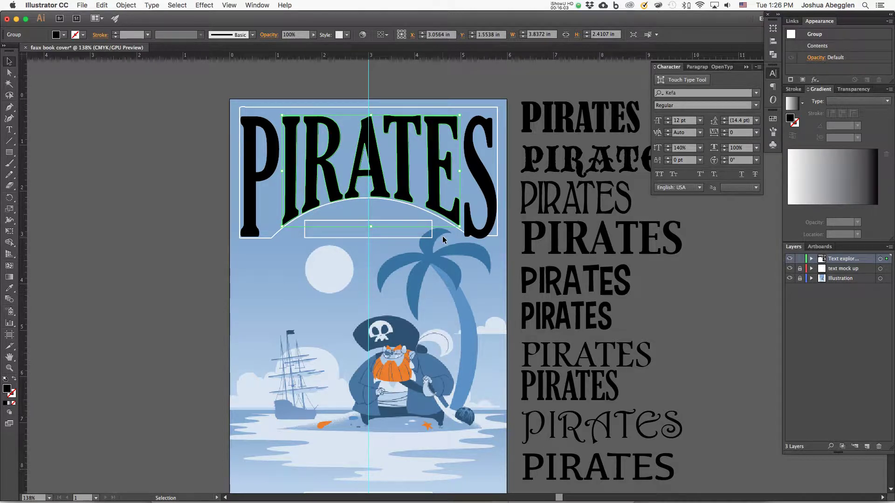
left_click(510, 148)
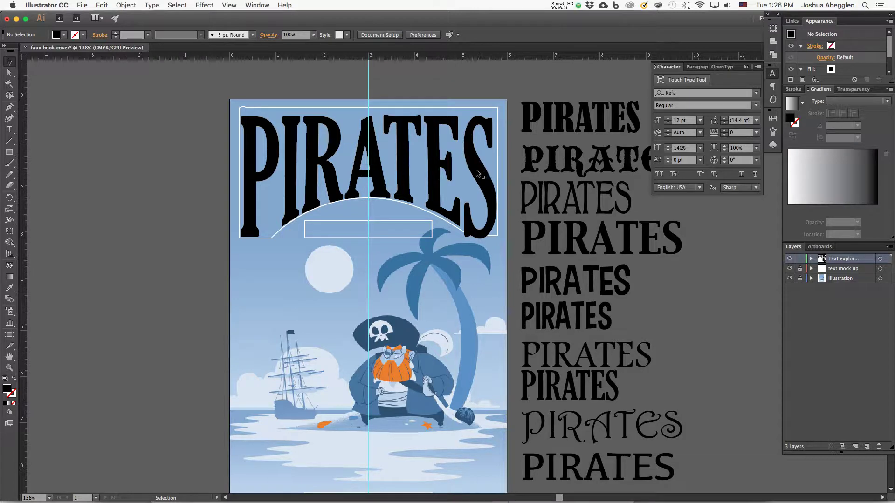
Examine up close how the warped middle letters follow the arch and how evenly the title's letters are spaced.
left_click(456, 207)
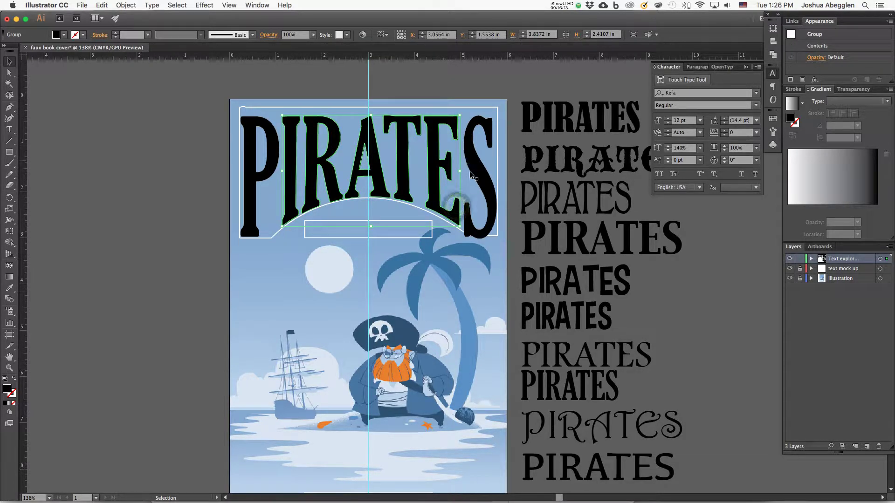
key("super+plus")
key("super+plus")
key("super+plus")
key("space")
scroll(479, 282, "up", 10)
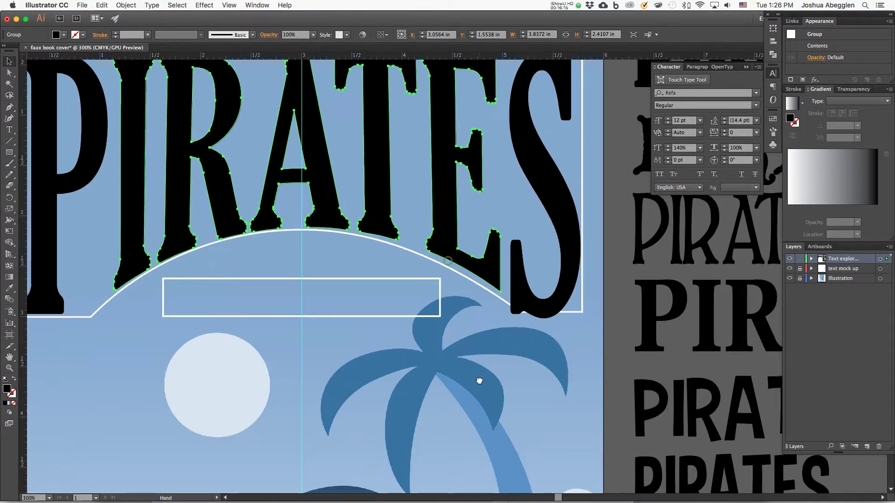
scroll(479, 375, "left", 3)
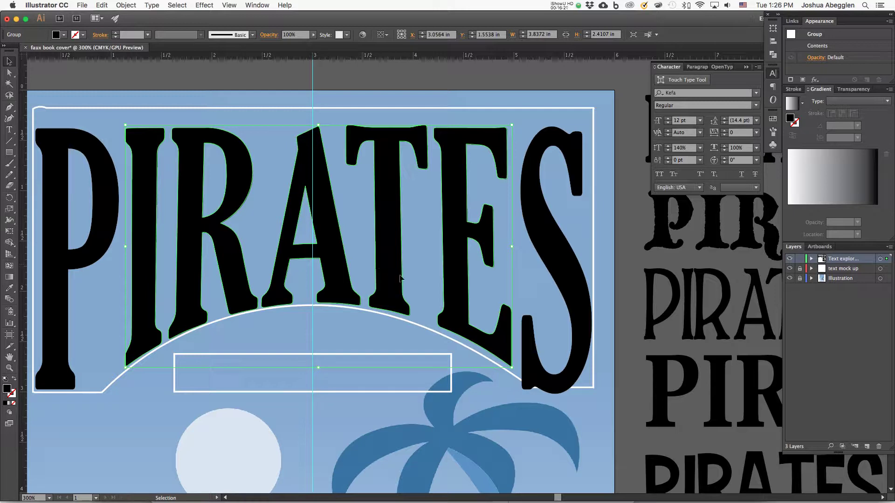
scroll(336, 359, "left", 3)
left_click(361, 355)
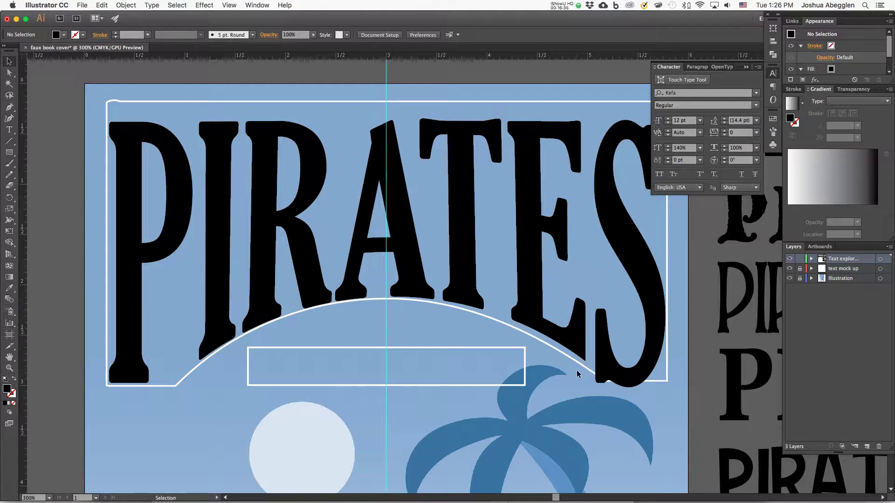
Smooth the curve where the I's stem flares into the left side of its foot by adjusting those corner points.
key("space")
left_click_drag(468, 381, 574, 373)
key("super+space")
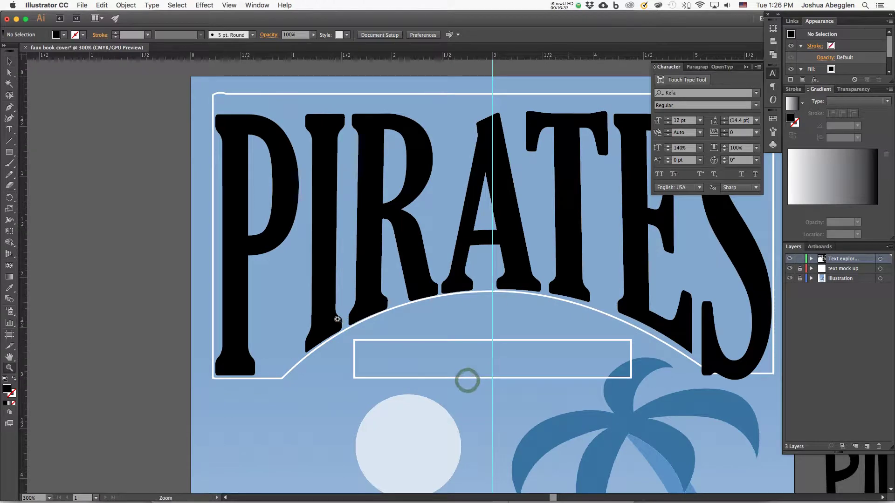
left_click_drag(342, 319, 382, 309)
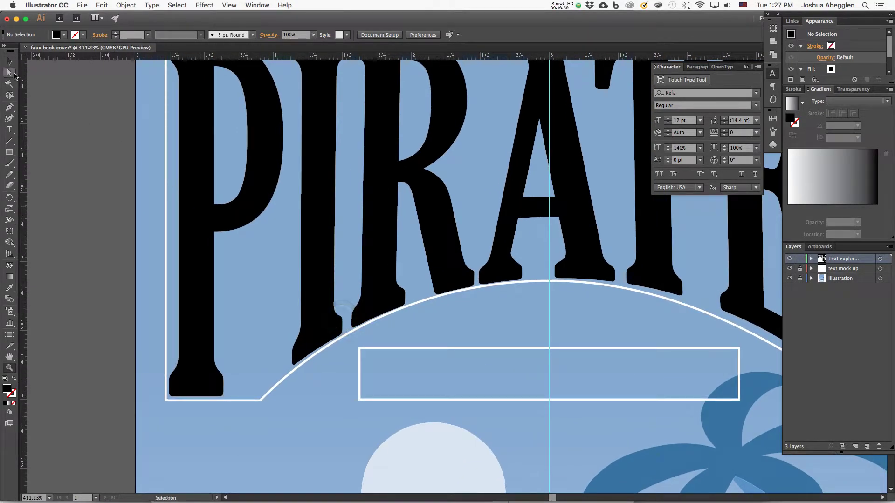
left_click(9, 73)
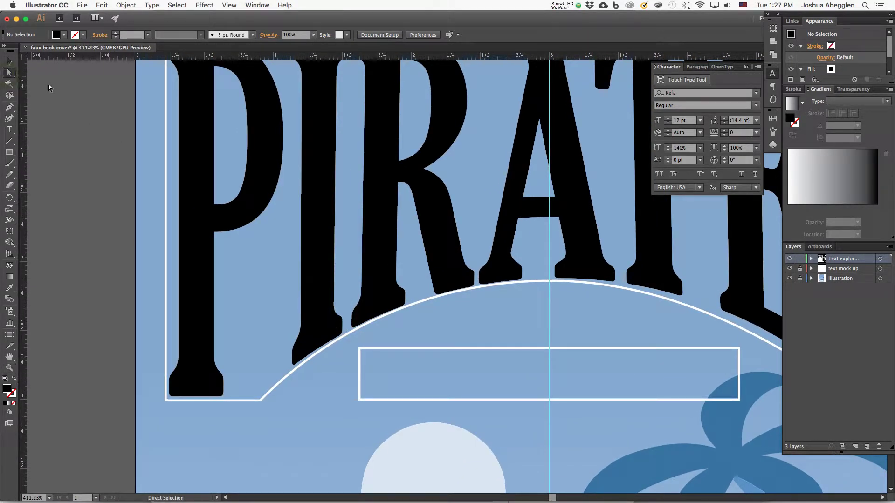
left_click(313, 289)
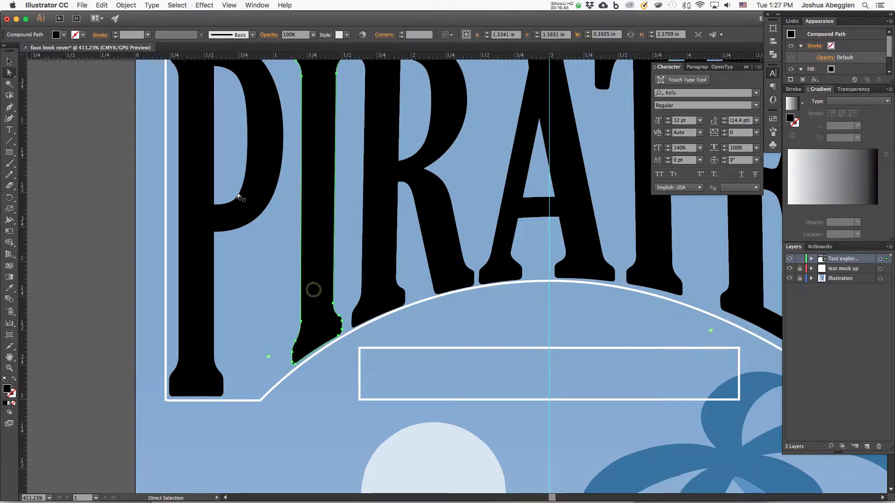
key("v")
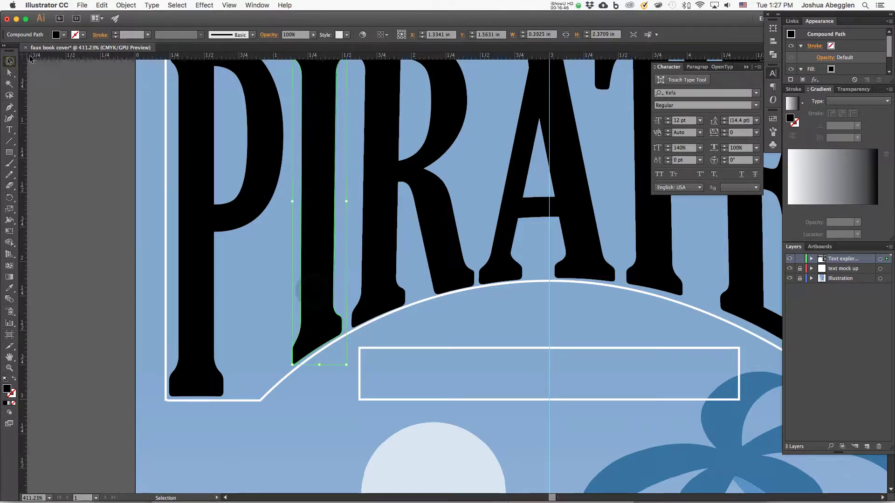
left_click(271, 293)
left_click(320, 263)
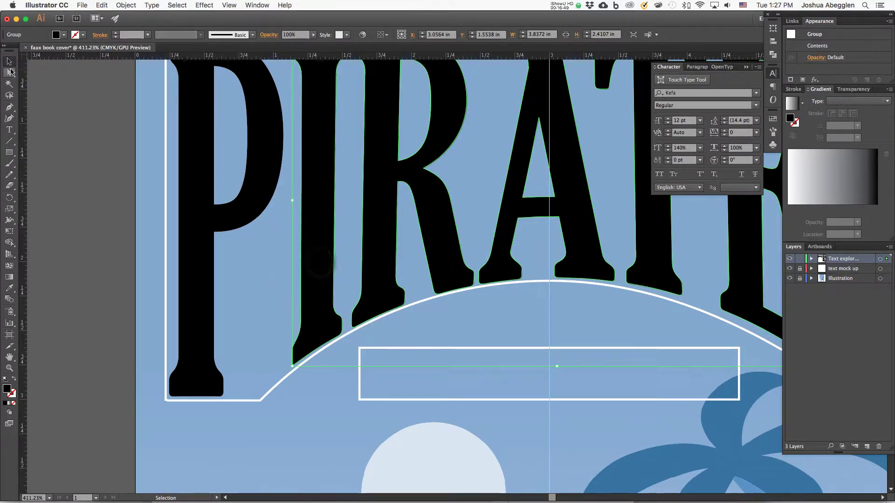
key("a")
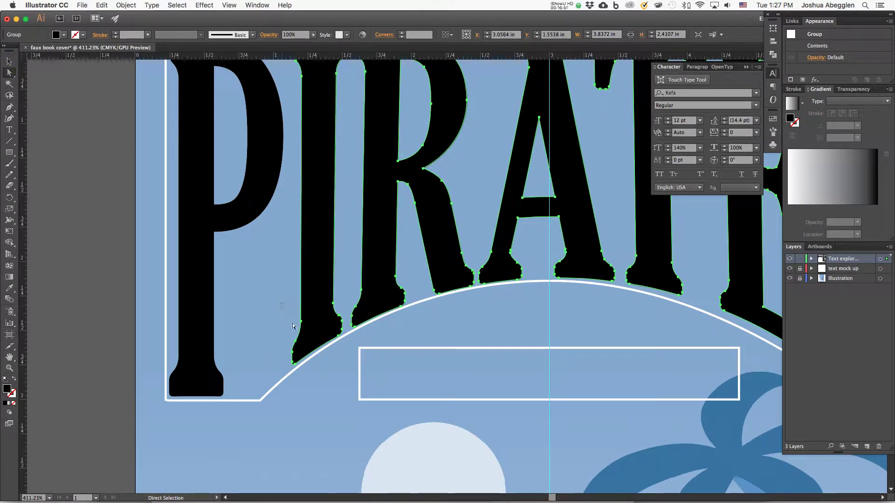
left_click_drag(282, 306, 306, 354)
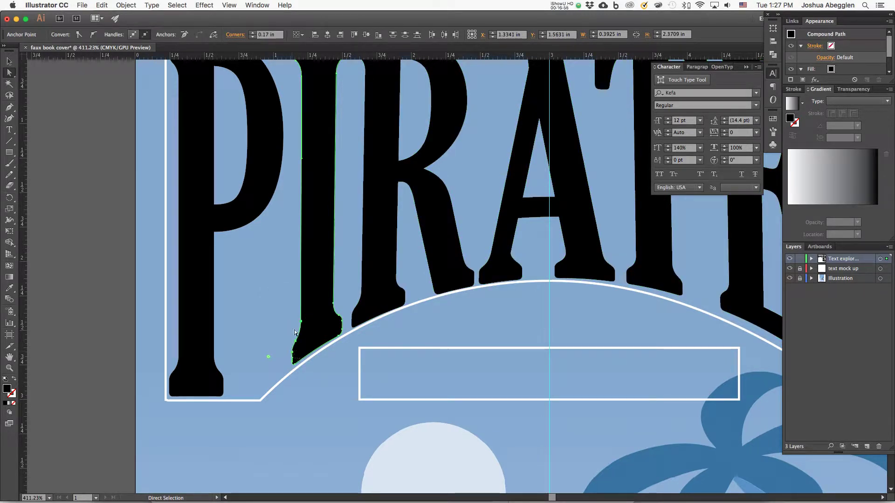
left_click_drag(301, 324, 303, 317)
Smooth the matching curve on the left side of the R's foot, and reselect the left foot points of the I.
left_click(356, 313)
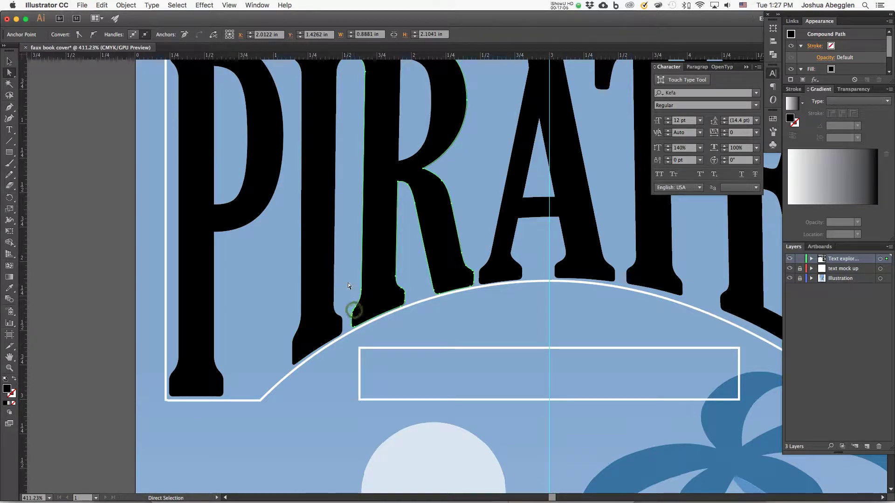
left_click_drag(346, 281, 364, 312)
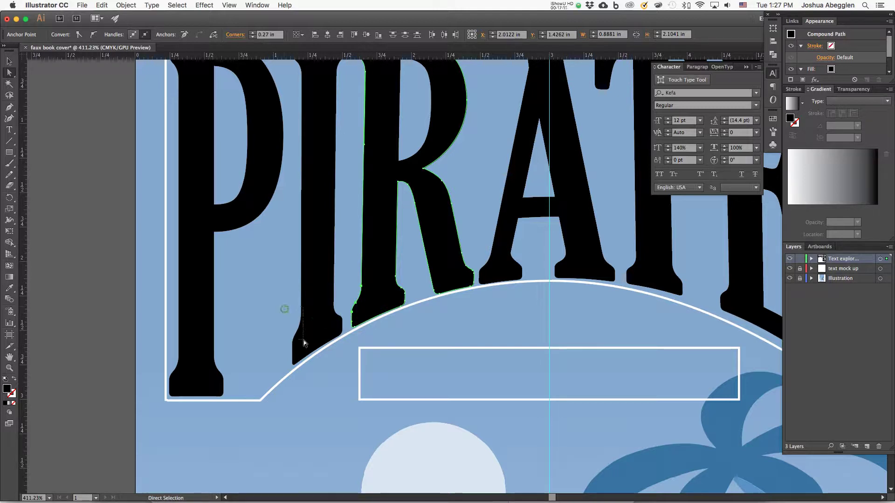
left_click_drag(285, 309, 293, 338)
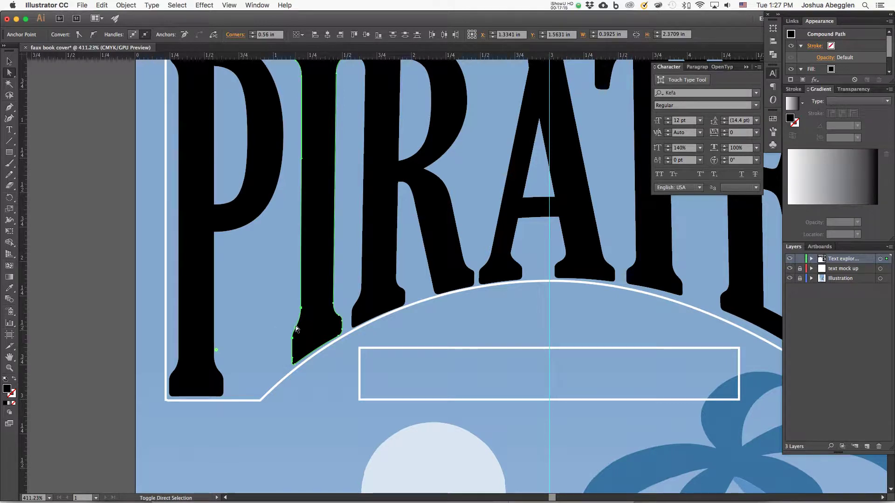
Select the single anchor point at the sharp lower-left tip of the I's foot.
key("super+equal")
key("super+equal")
key("super+equal")
left_click_drag(361, 397, 615, 281)
left_click_drag(470, 371, 537, 322)
key("super+equal")
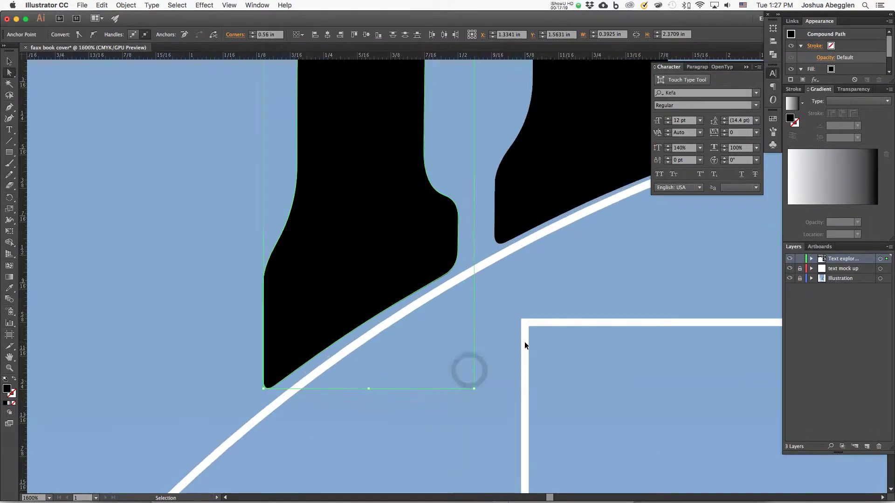
key("super+minus")
key("super+minus")
key("super+equal")
key("super+equal")
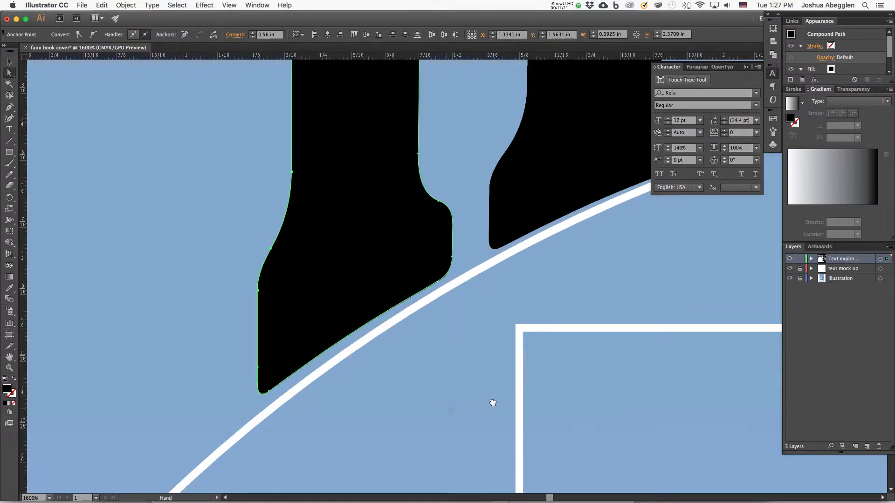
left_click_drag(451, 409, 551, 404)
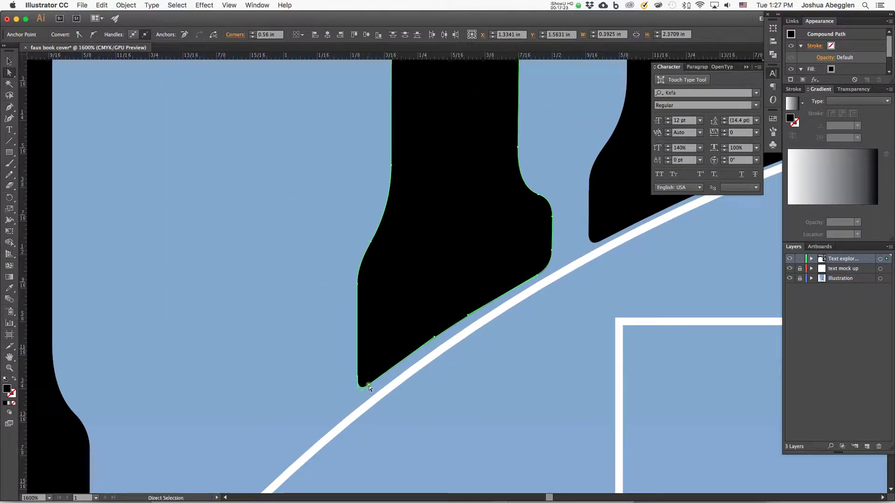
left_click(368, 384)
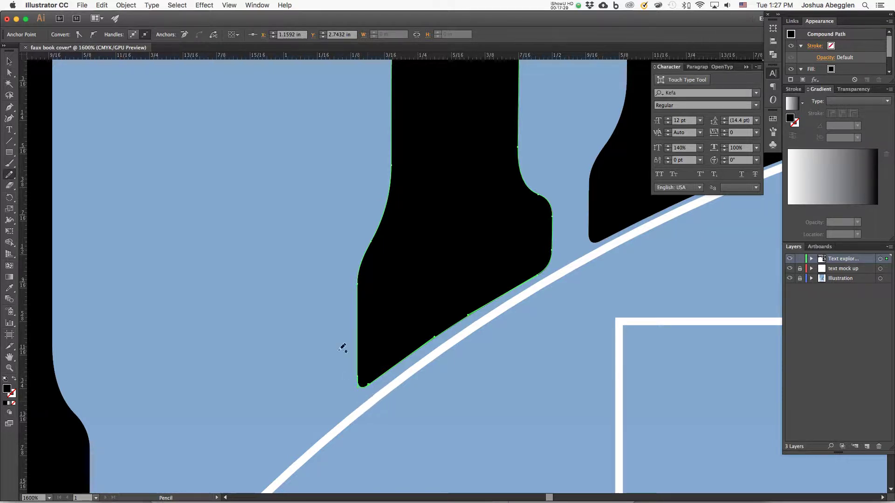
Redraw the sharp lower-left tip of the I's foot as a rounder corner with the Pencil tool and deselect the letter.
left_click(9, 175)
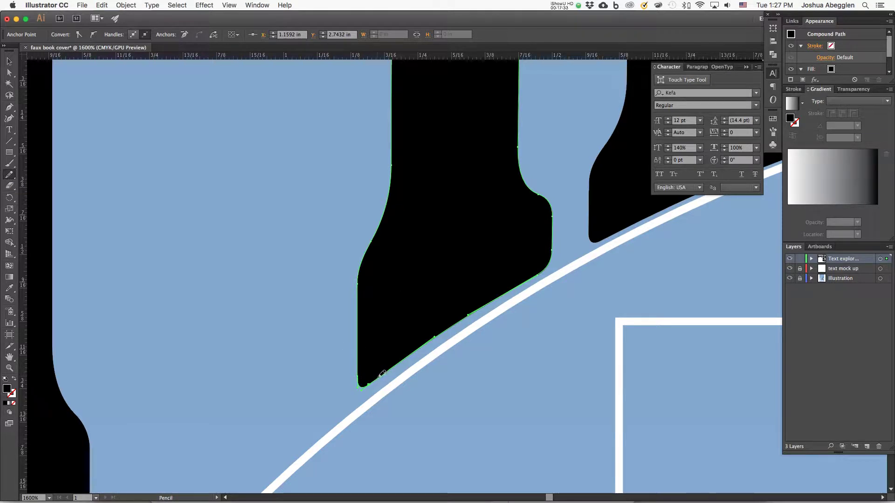
mouse_move(381, 374)
left_mouse_down()
mouse_move(383, 383)
mouse_move(395, 376)
mouse_move(361, 370)
mouse_move(357, 321)
left_mouse_up()
key("super+z")
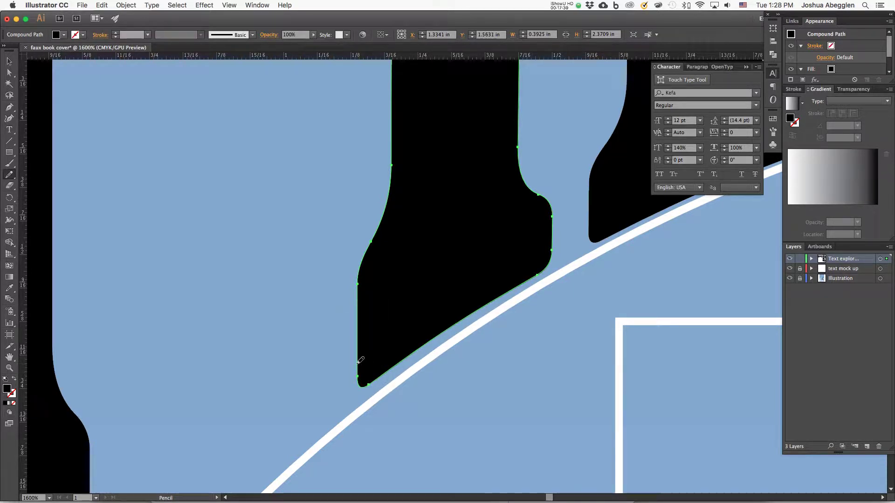
mouse_move(360, 361)
left_mouse_down()
mouse_move(376, 374)
mouse_move(392, 367)
left_mouse_up()
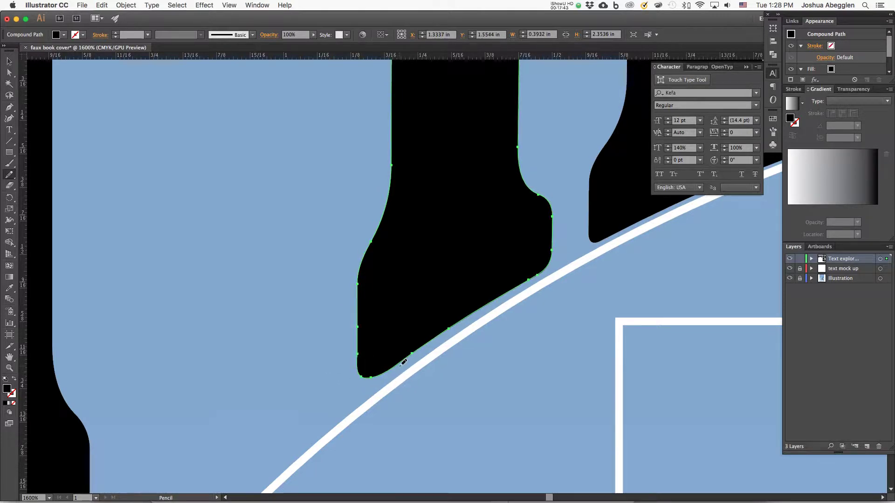
left_click_drag(609, 363, 515, 375)
key("super+shift+a")
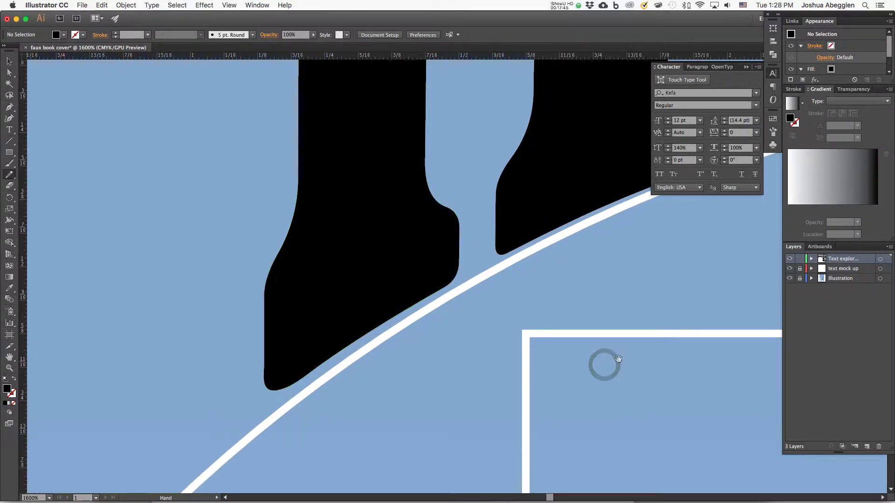
Select the R and redraw the pointed lower-left tip of its stem's foot as a rounder corner with the Pencil tool.
left_click_drag(618, 359, 539, 401)
key("a")
left_click(437, 271)
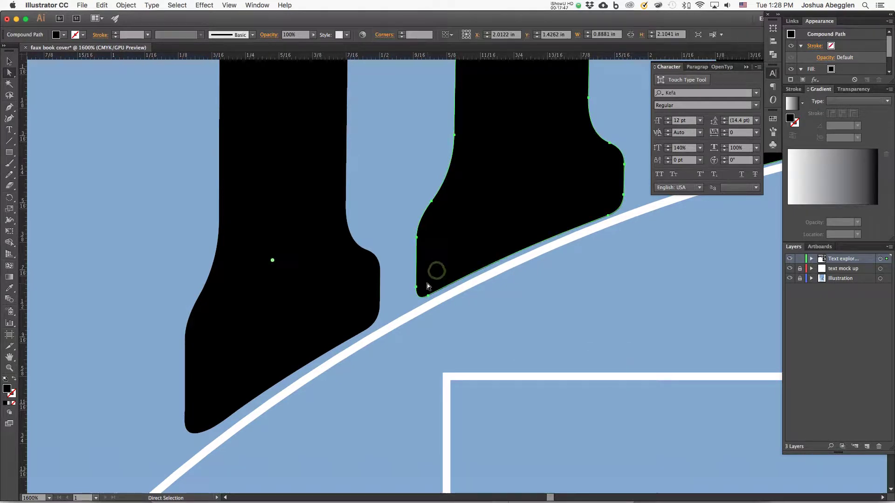
key("n")
left_click(417, 274)
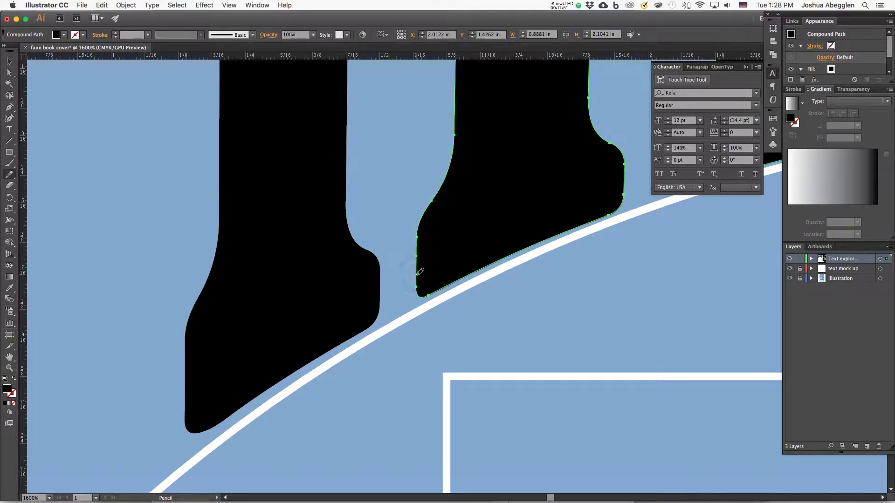
mouse_move(417, 274)
left_mouse_down()
mouse_move(425, 293)
mouse_move(451, 284)
left_mouse_up()
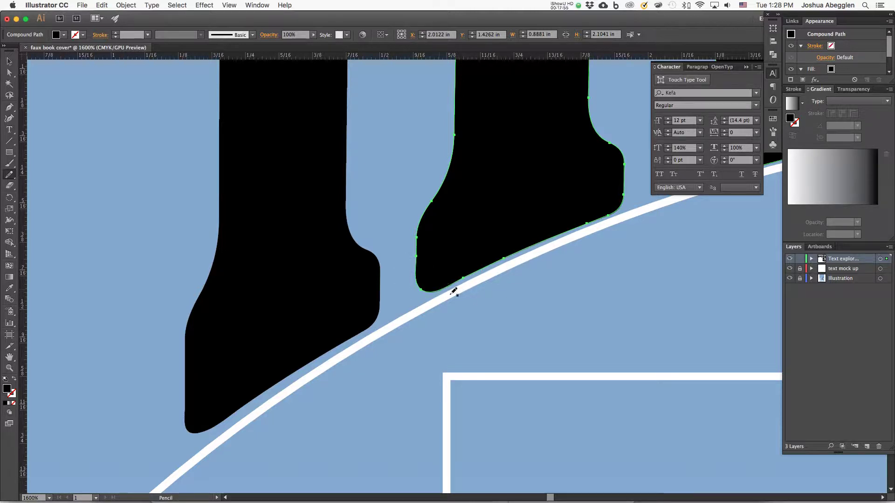
mouse_move(632, 371)
left_mouse_down()
mouse_move(606, 373)
mouse_move(571, 396)
mouse_move(579, 374)
mouse_move(502, 390)
left_mouse_up()
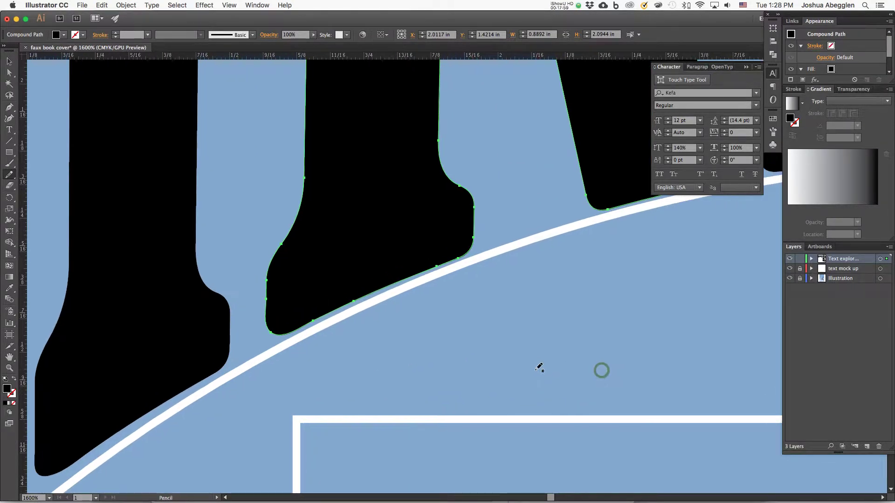
Deselect the R and check the rounded feet against the other letters along the arch, across to the E and S.
key("super+minus")
key("super+minus")
key("super+minus")
key("super+minus")
left_click(536, 371, "super")
left_click_drag(578, 380, 416, 424)
left_click_drag(500, 399, 479, 418)
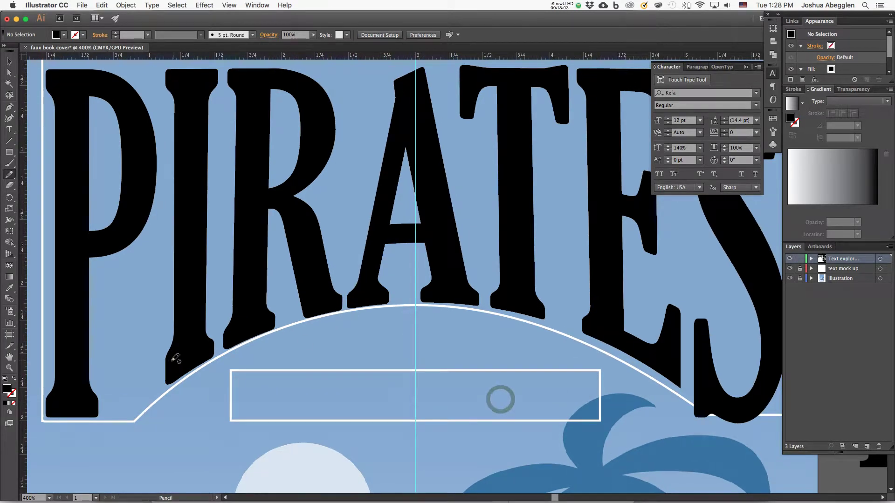
left_click_drag(564, 413, 313, 411)
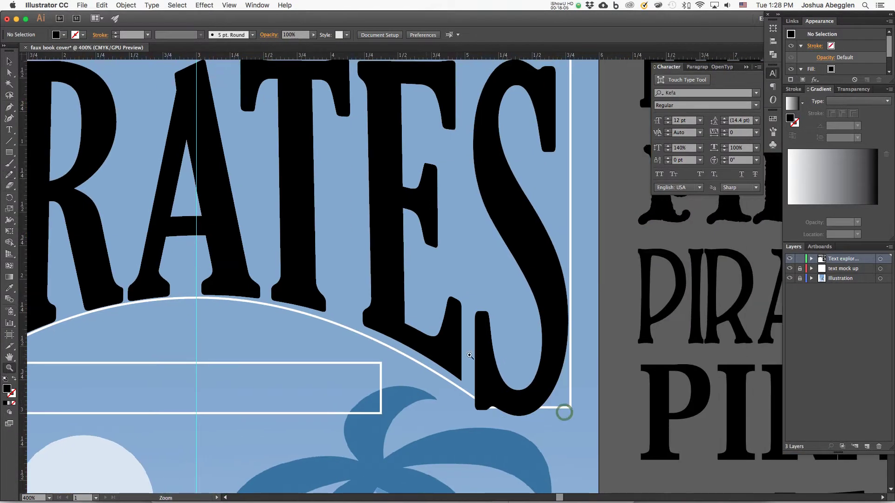
Select the anchor point at the sharp lower-right tip of the E.
left_click_drag(471, 365, 662, 316)
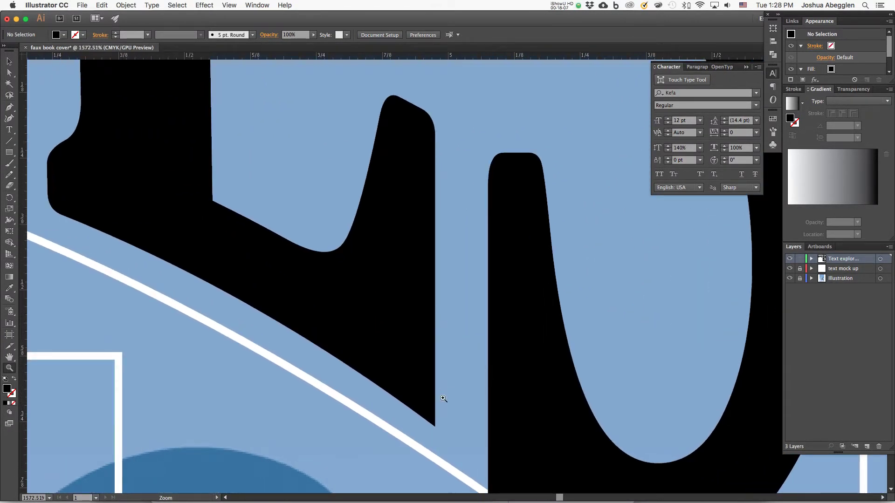
key("a")
left_click(434, 400)
left_click(435, 401)
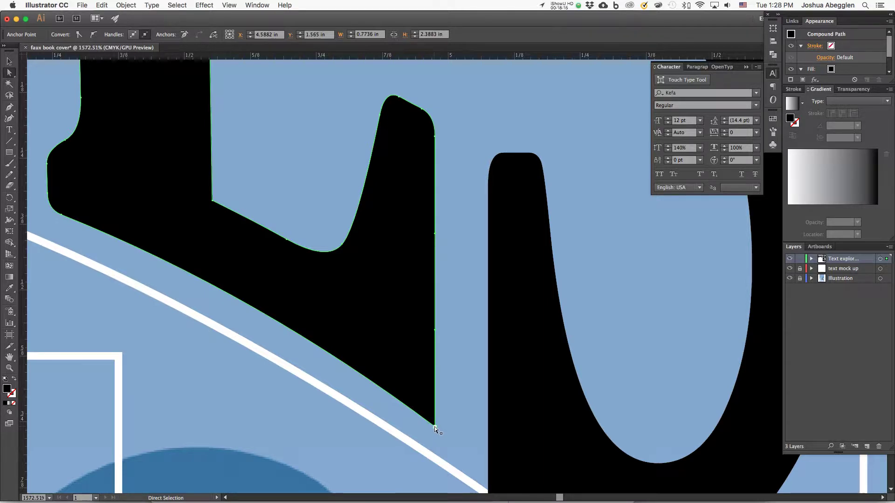
left_click(434, 427)
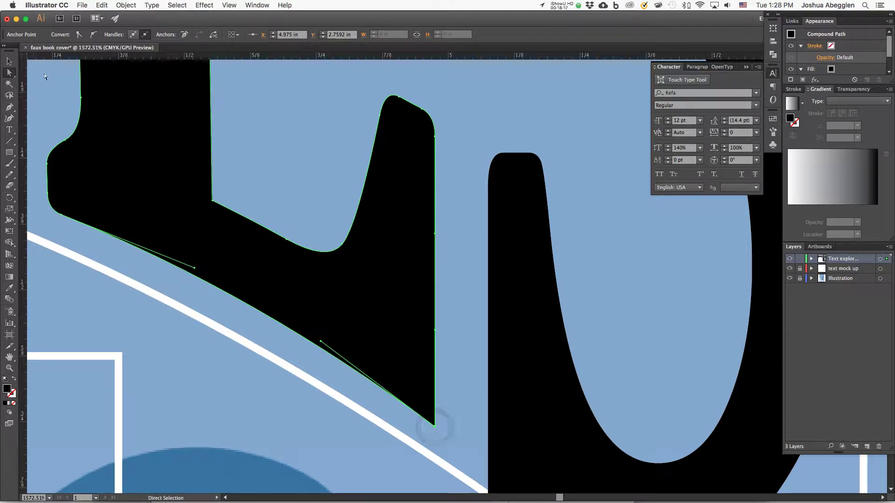
left_click(460, 419)
left_click_drag(440, 421, 434, 433)
Redraw the sharp lower-right tip of the E as a smooth rounded corner with the Pencil tool.
left_click(9, 175)
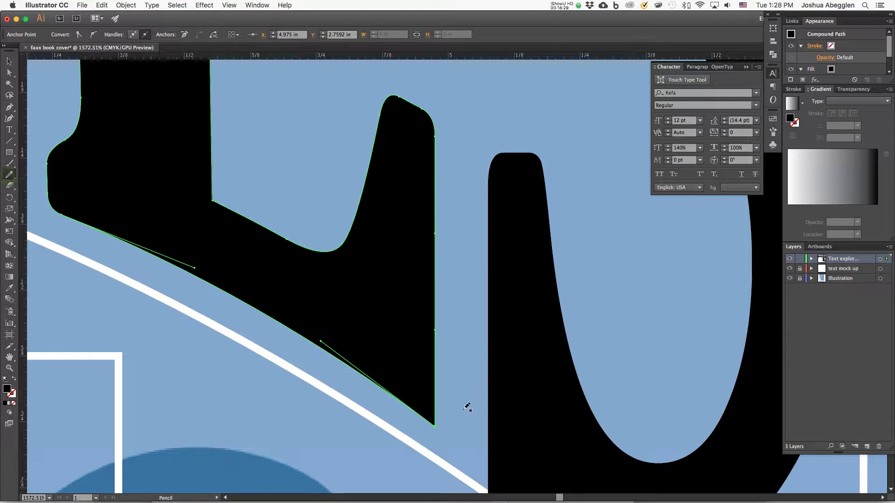
key("super+equal")
key("super+equal")
left_click_drag(535, 395, 540, 261)
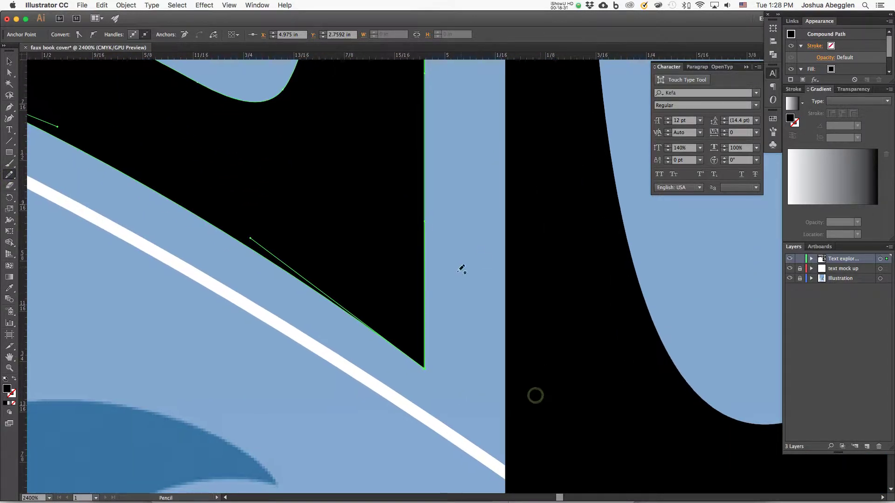
mouse_move(395, 344)
left_mouse_down()
mouse_move(419, 349)
mouse_move(425, 329)
mouse_move(400, 347)
mouse_move(419, 339)
mouse_move(424, 294)
left_mouse_up()
key("super+z")
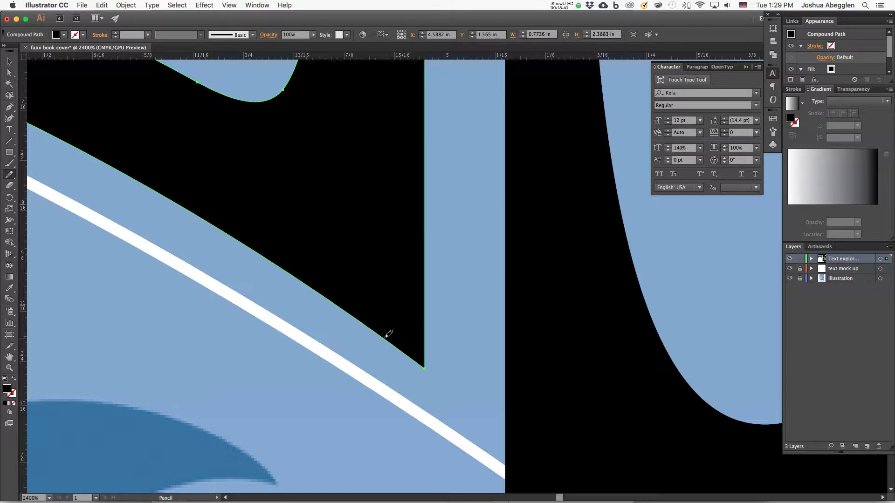
mouse_move(384, 337)
left_mouse_down()
mouse_move(413, 342)
mouse_move(424, 324)
mouse_move(424, 292)
left_mouse_up()
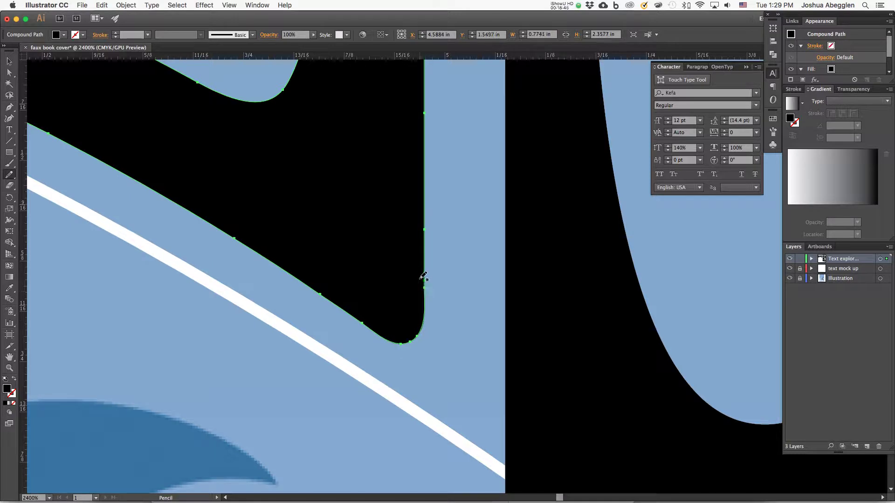
Deselect the E and examine the whole title to compare the rounded corners of the I, R and E along the arch.
key("super+minus")
key("super+minus")
key("super+minus")
key("super+minus")
key("super+minus")
key("super+shift+a")
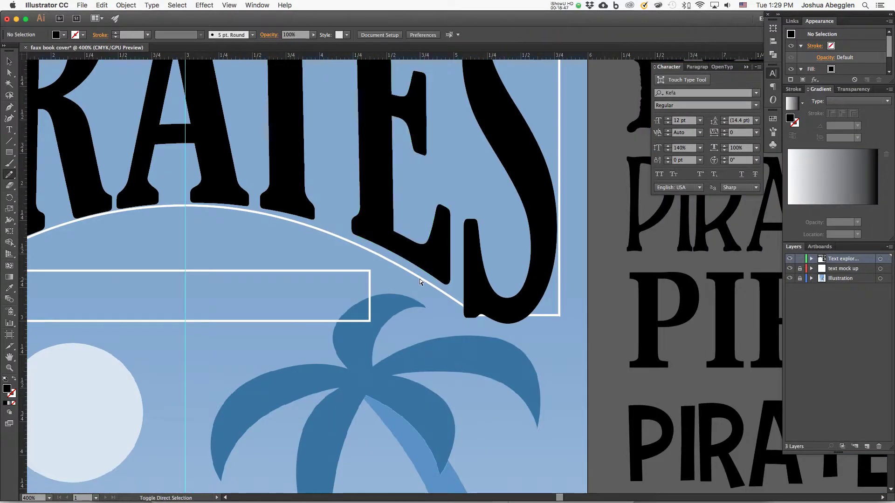
key("space")
left_click_drag(477, 354, 554, 456)
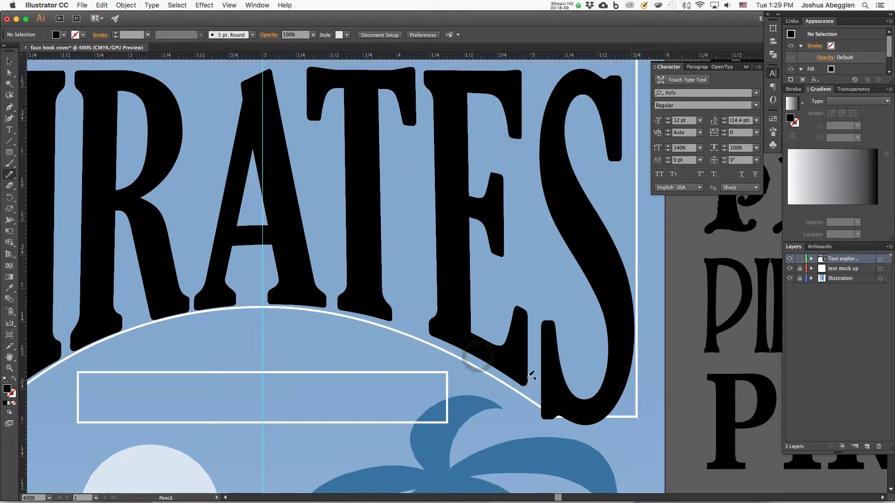
scroll(510, 393, "left", 5)
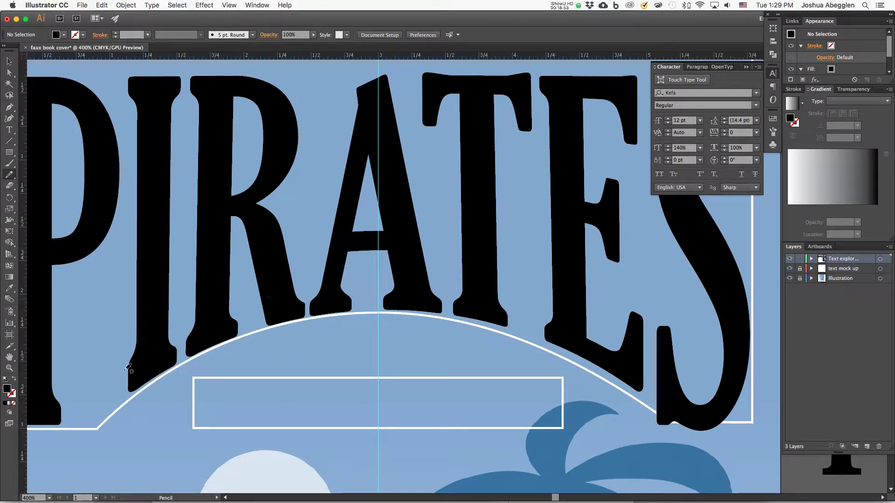
Examine the I's anchor points at its foot and its top serif against the neighbouring letters, leaving the letter deselected.
left_click_drag(237, 390, 301, 375)
key("a")
left_click_drag(179, 317, 205, 357)
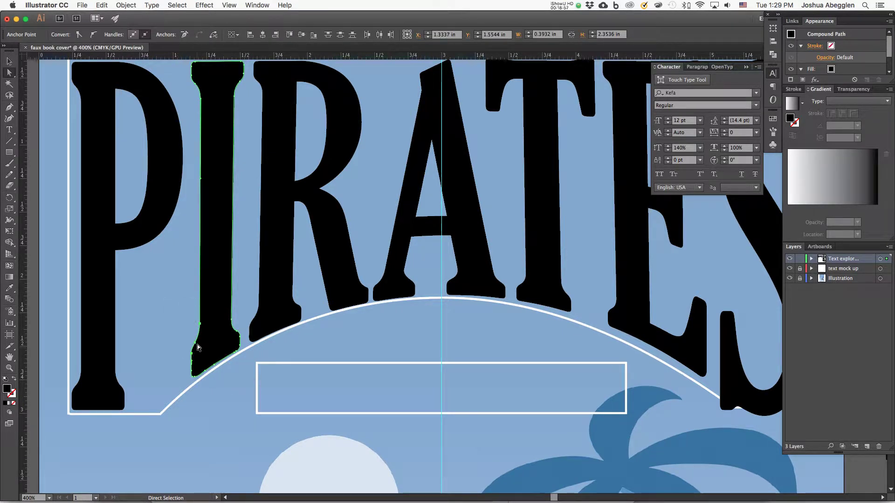
key("super+shift+a")
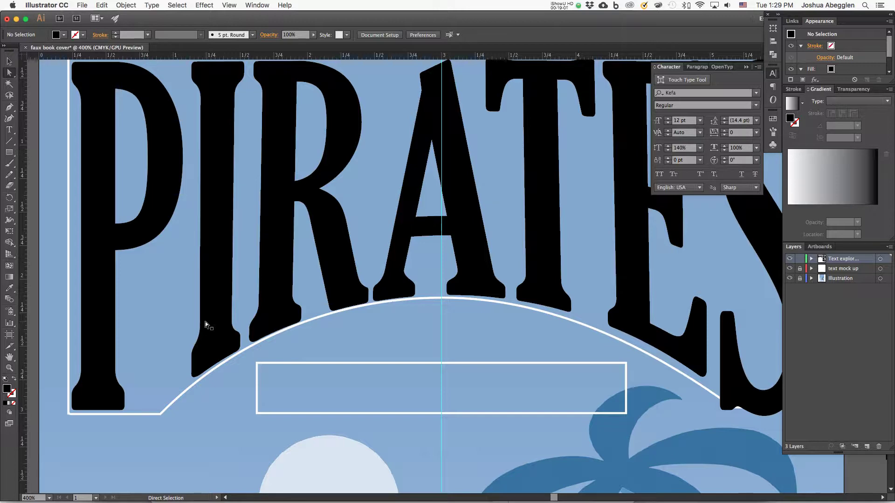
scroll(459, 356, "up", 4)
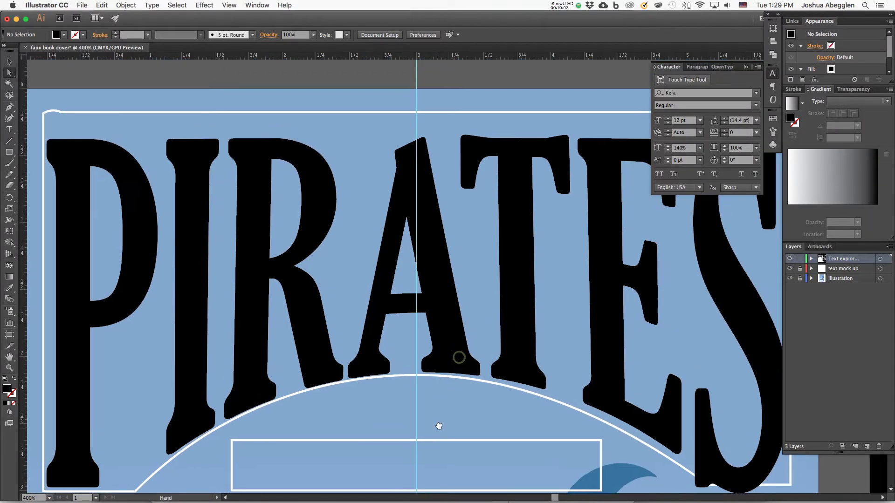
scroll(464, 361, "up", 4)
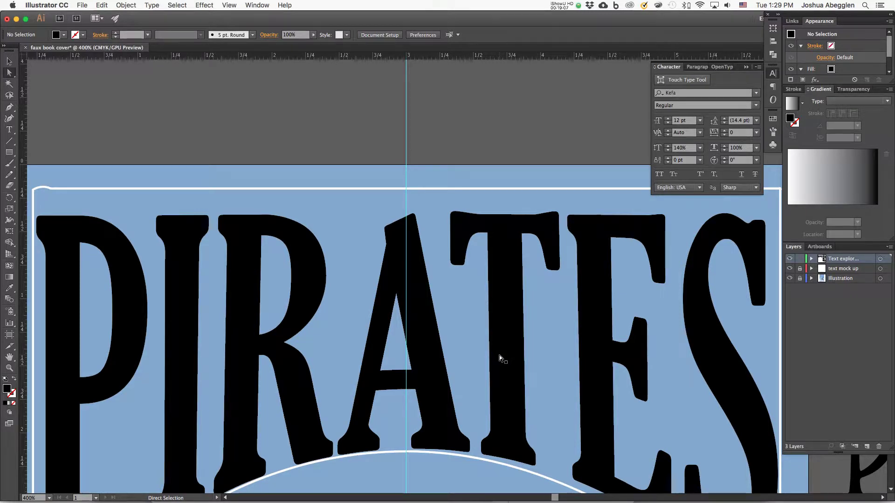
left_click(156, 230)
left_click_drag(146, 229, 174, 259)
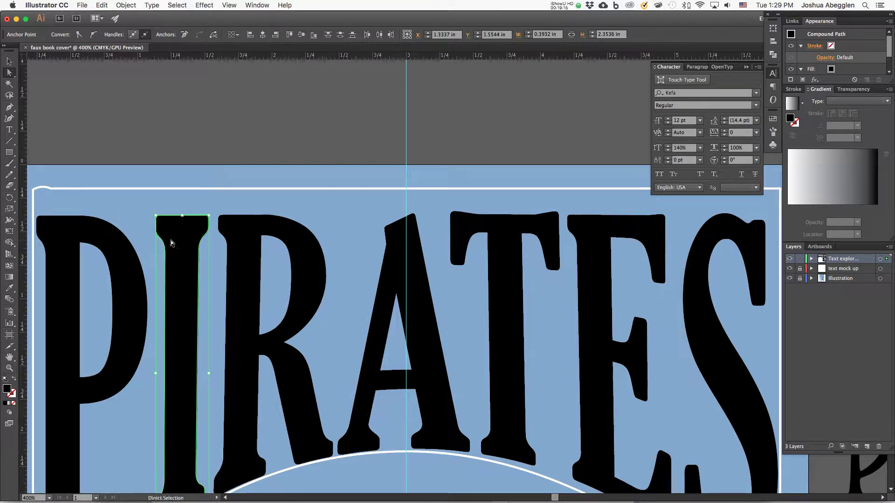
left_click(181, 257)
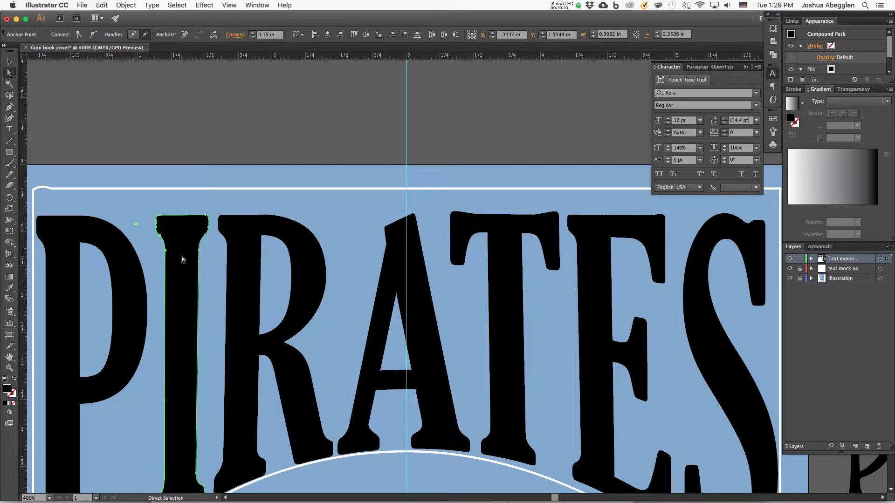
key("super+shift+a")
Examine the whole cover beside the column of PIRATES font samples and check the font of the third sample from the end.
key("super+minus")
key("super+minus")
key("super+minus")
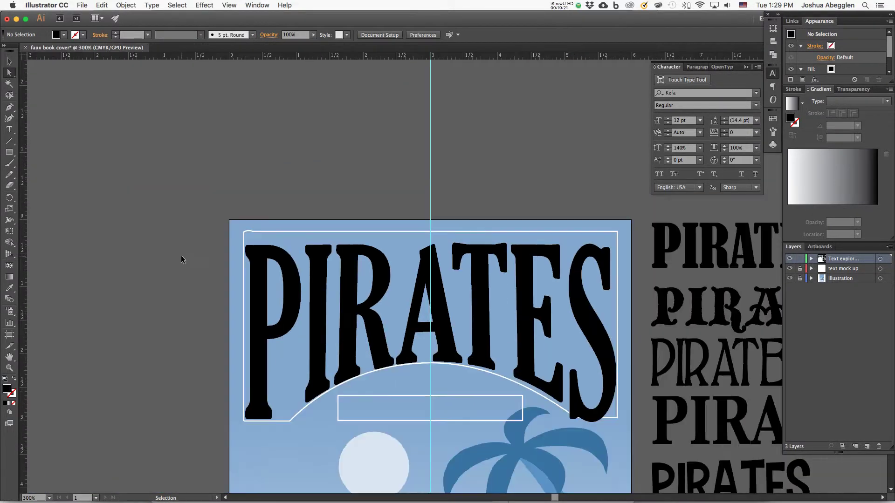
left_click_drag(609, 395, 570, 363)
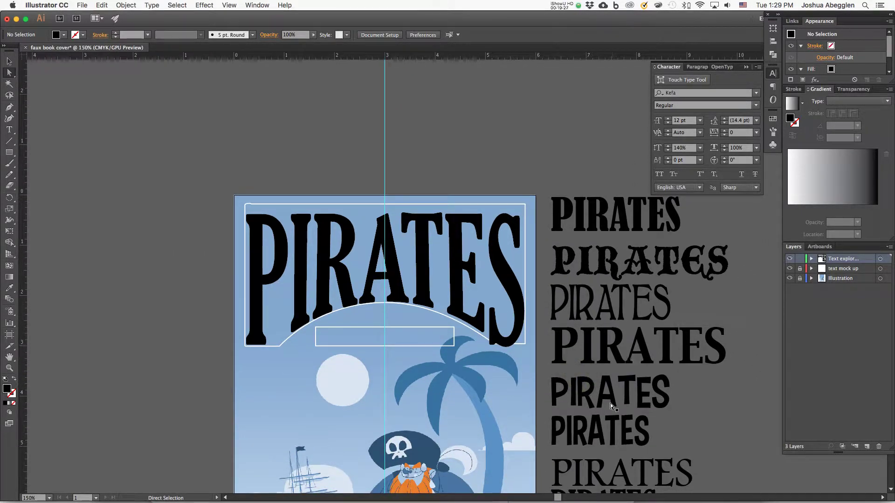
key("v")
scroll(615, 400, "down", 3)
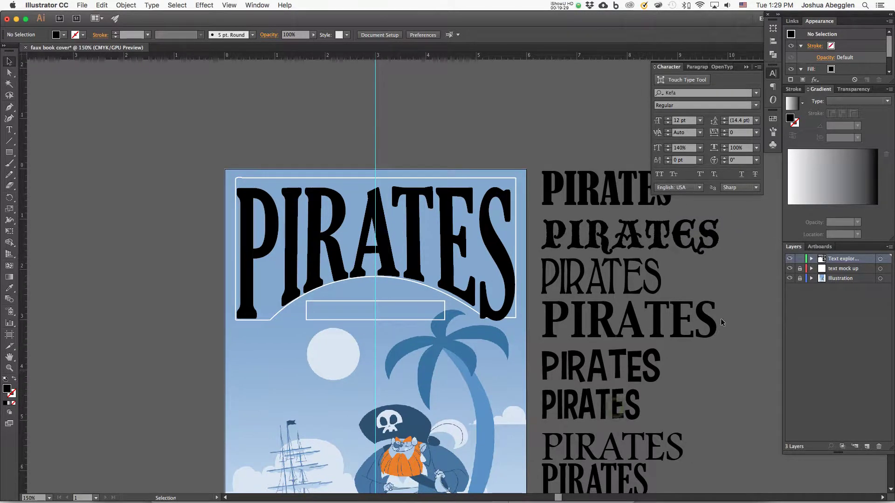
scroll(661, 354, "down", 5)
scroll(662, 355, "right", 2)
left_click(600, 375)
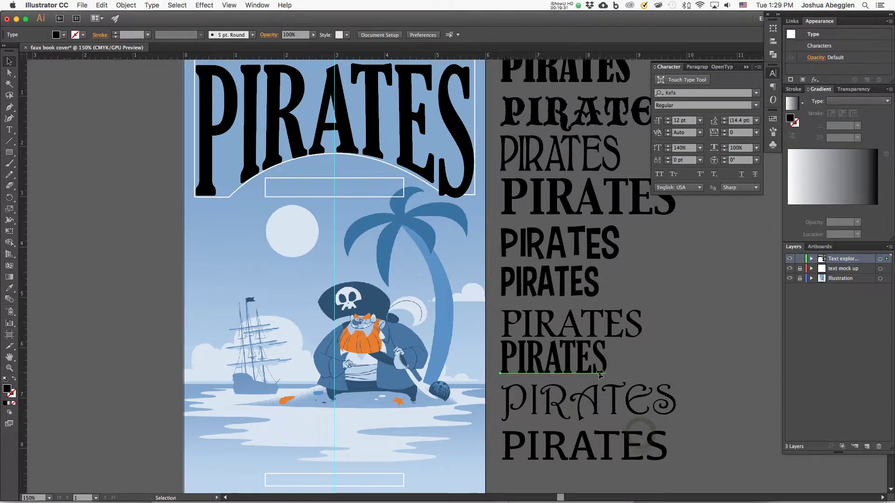
key("space")
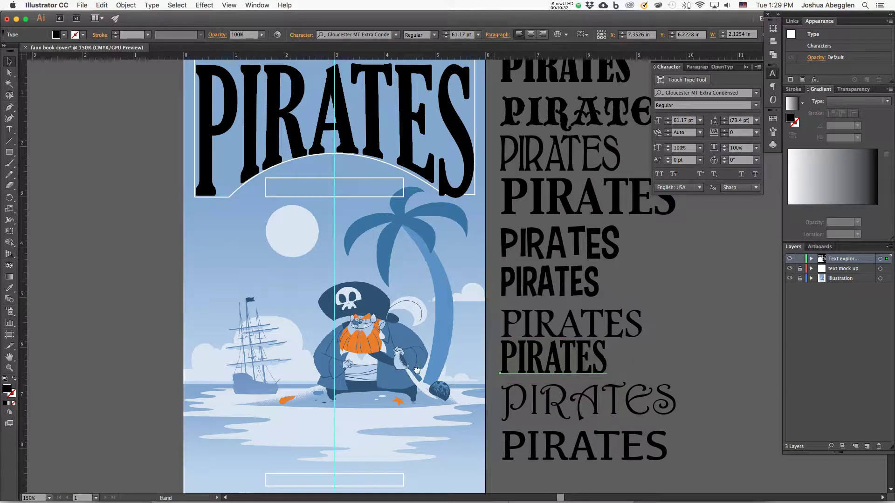
scroll(416, 370, "up", 6)
scroll(417, 371, "right", 1)
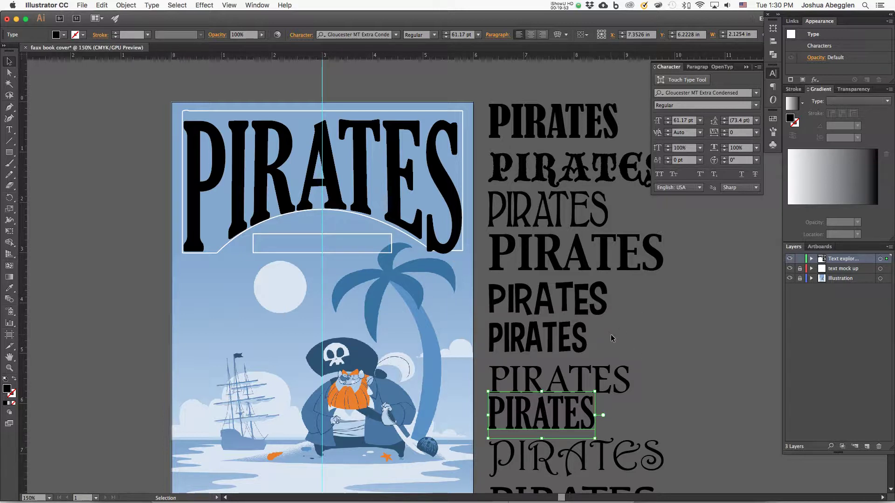
left_click(452, 360)
Place a copy of the thin BoltonElongated PIRATES sample over the small outlined box beneath the title's arch.
scroll(455, 362, "down", 4)
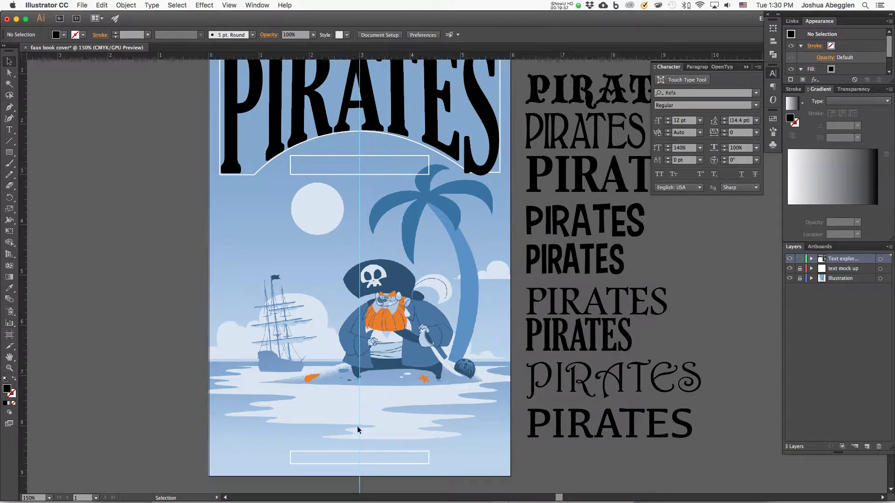
left_click_drag(464, 372, 462, 402)
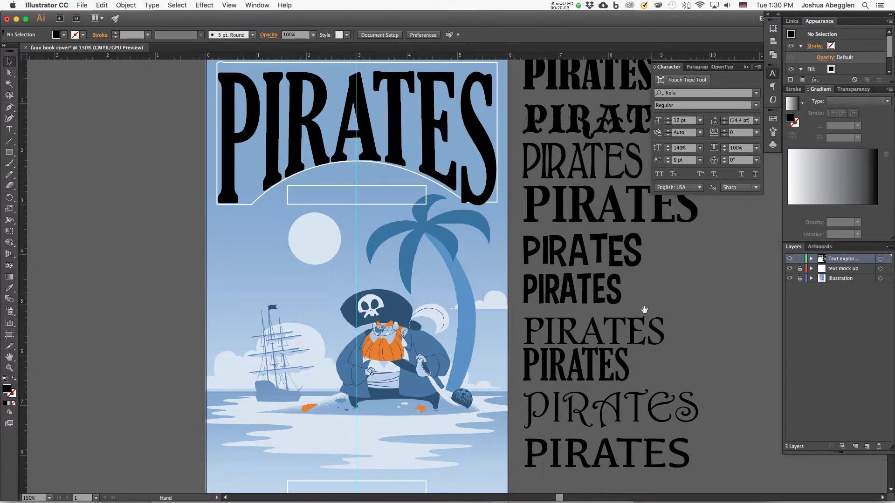
left_click_drag(644, 311, 602, 328)
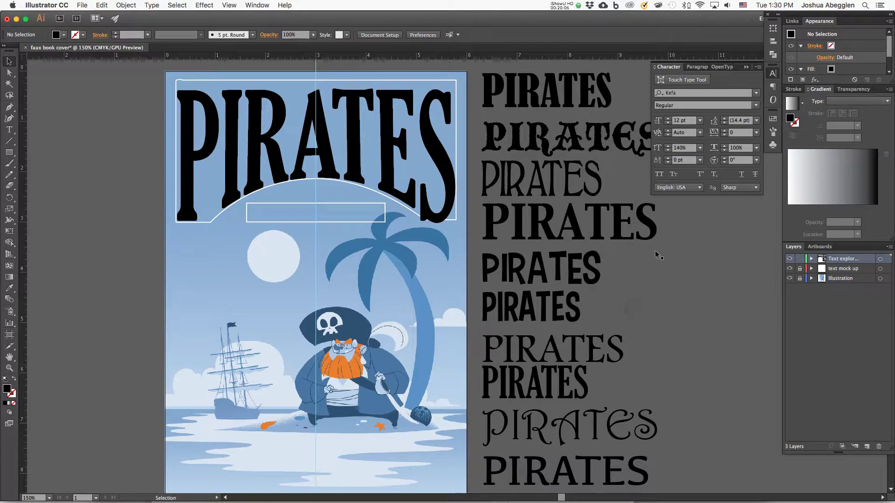
left_click_drag(687, 343, 675, 349)
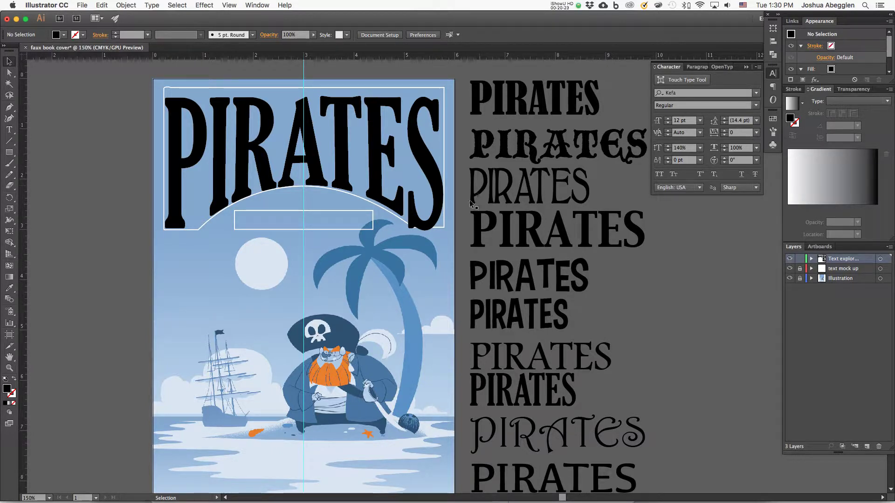
scroll(571, 182, "down", 1)
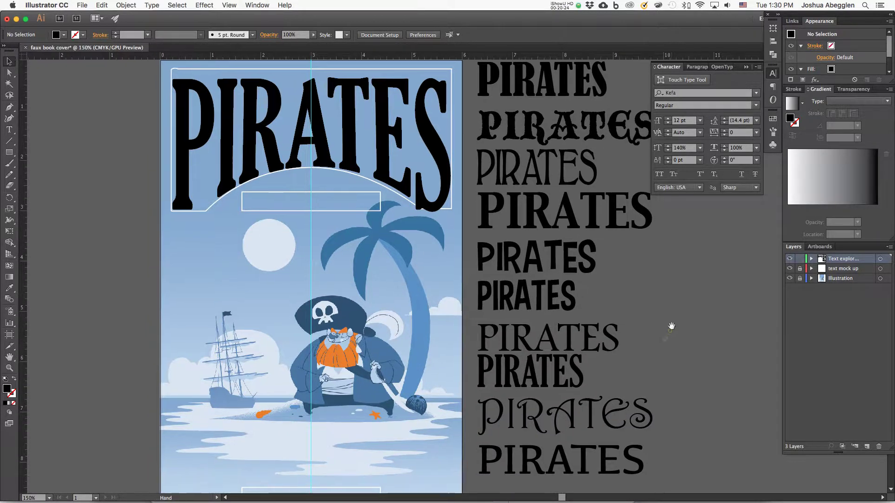
left_click(571, 181)
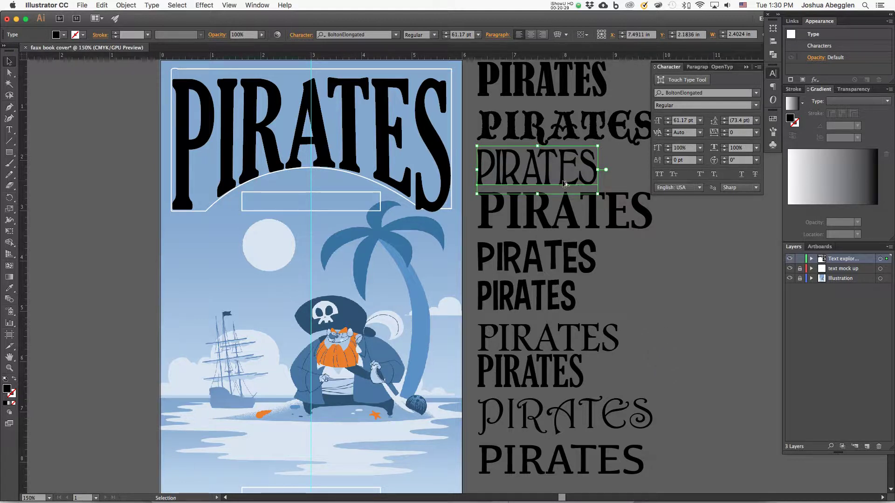
left_click_drag(564, 185, 339, 215)
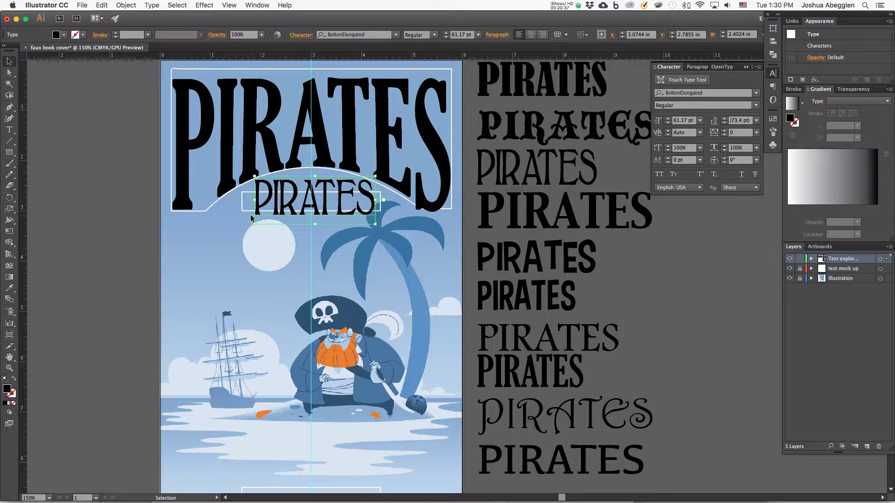
Center-align the copied BoltonElongated text and reposition it on the vertical center guide over the outlined box.
left_click(693, 67)
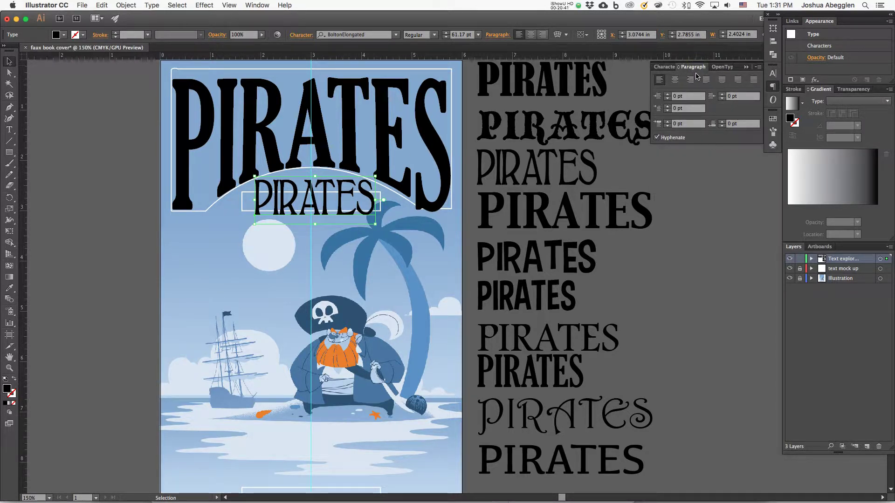
left_click(660, 81)
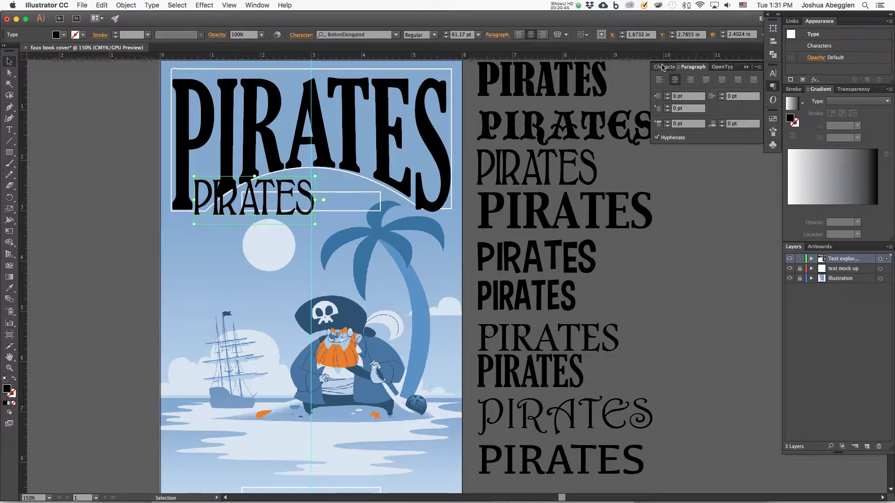
left_click(663, 67)
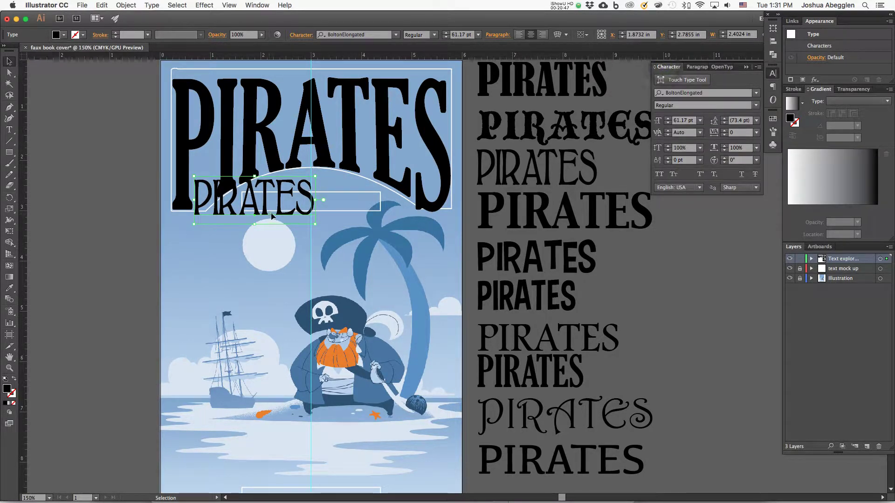
left_click_drag(272, 215, 329, 206)
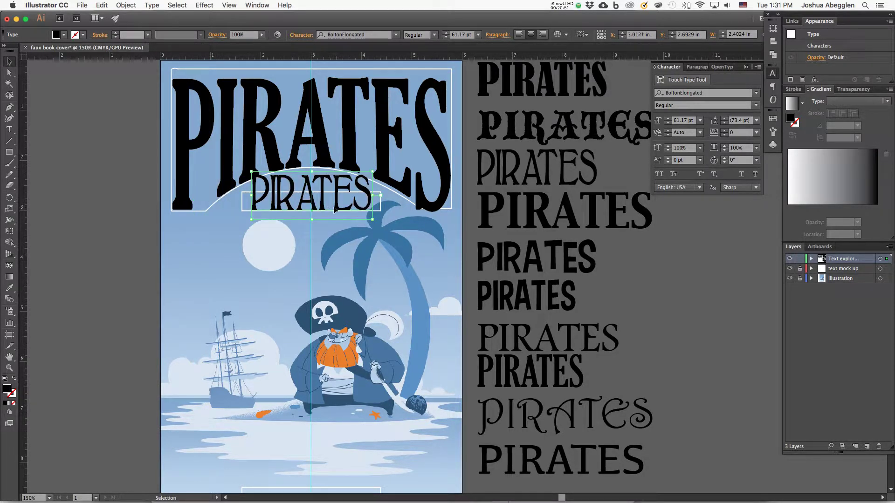
key("Left")
Set the font size of the copied text in the outlined box to 40 pt.
key("t")
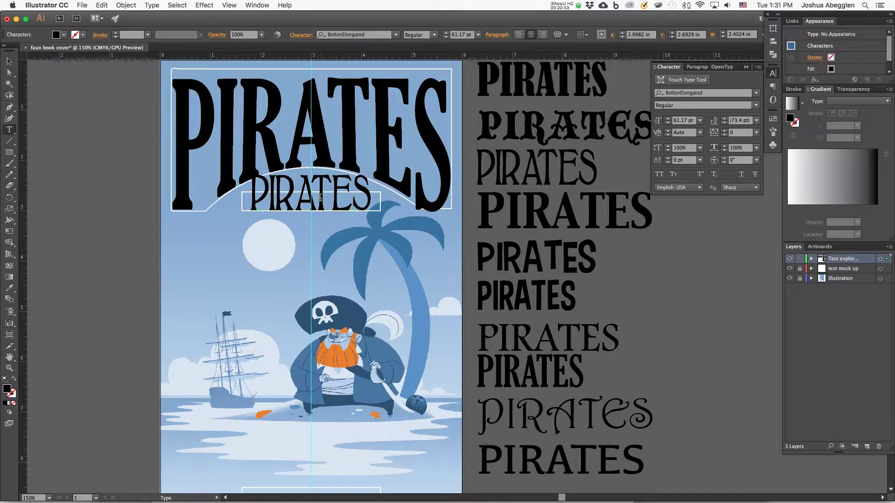
double_click(321, 198)
left_click(9, 61)
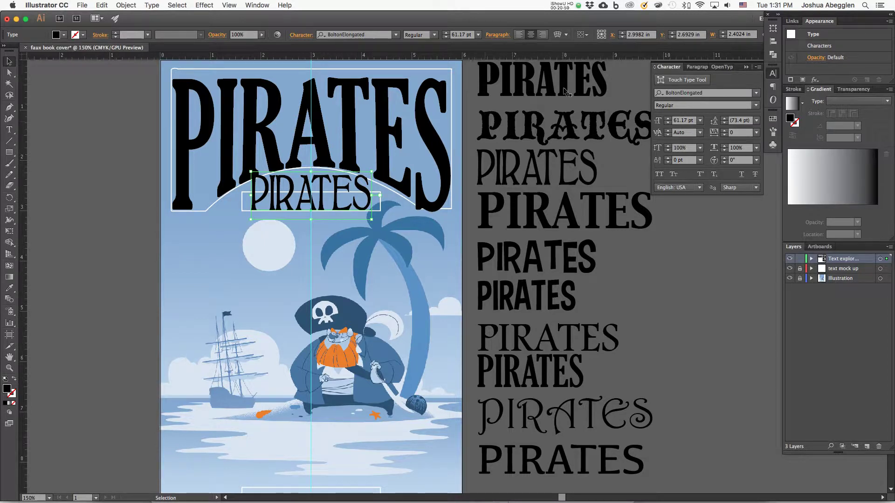
left_click(668, 122, "shift")
left_click(668, 123, "shift")
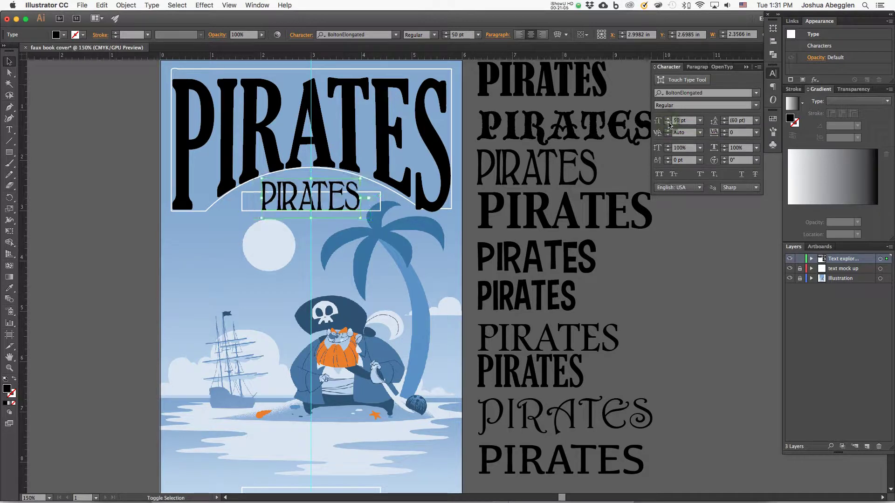
left_click(668, 123, "shift")
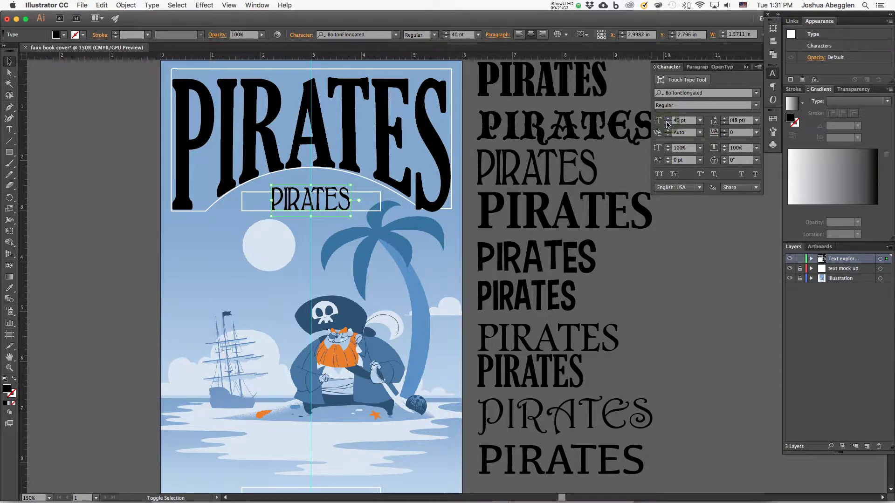
left_click(668, 122, "shift")
left_click(668, 118, "shift")
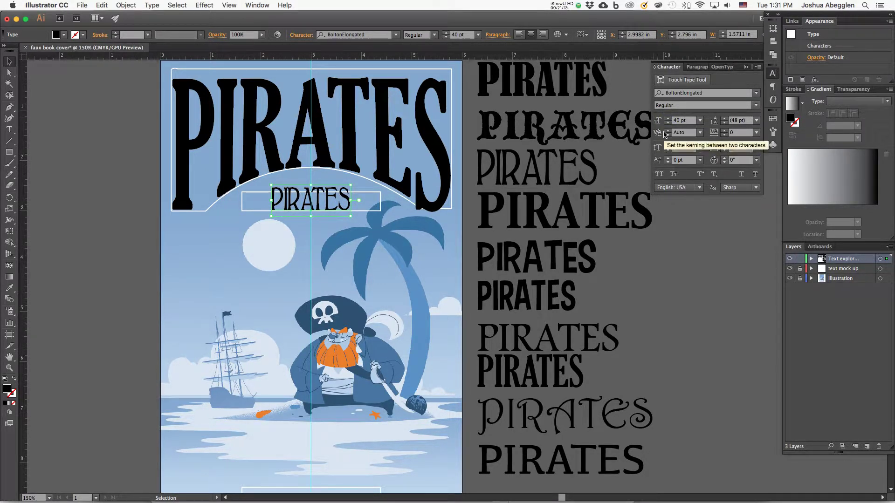
Replace the copied PIRATES text beneath the arch with subtitle wording that begins with "Ye".
double_click(316, 200)
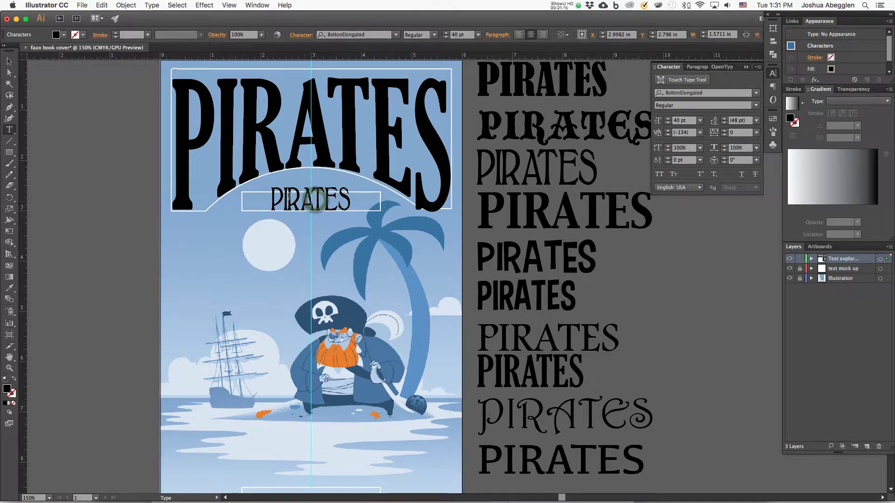
left_click_drag(270, 199, 363, 205)
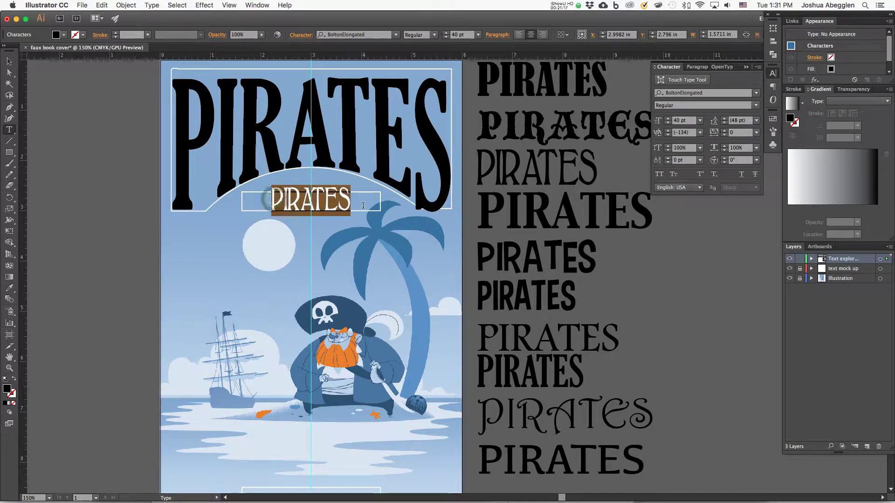
key("Escape")
left_click(9, 131)
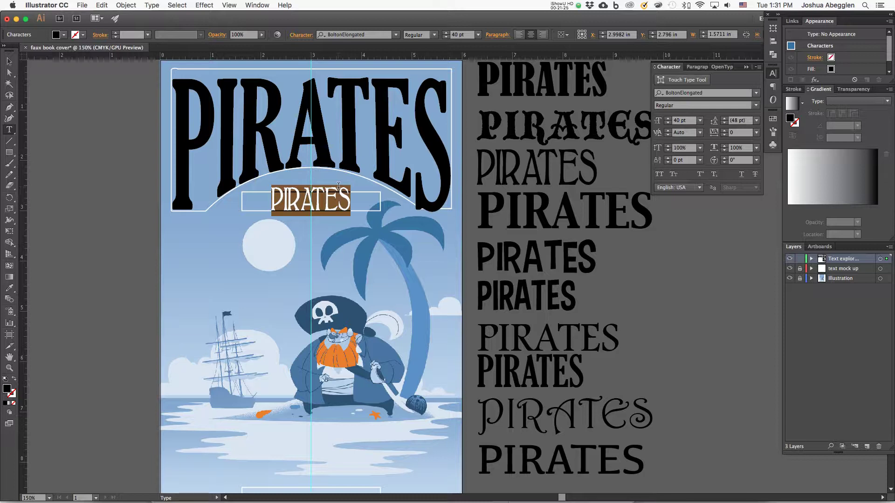
type("Ye")
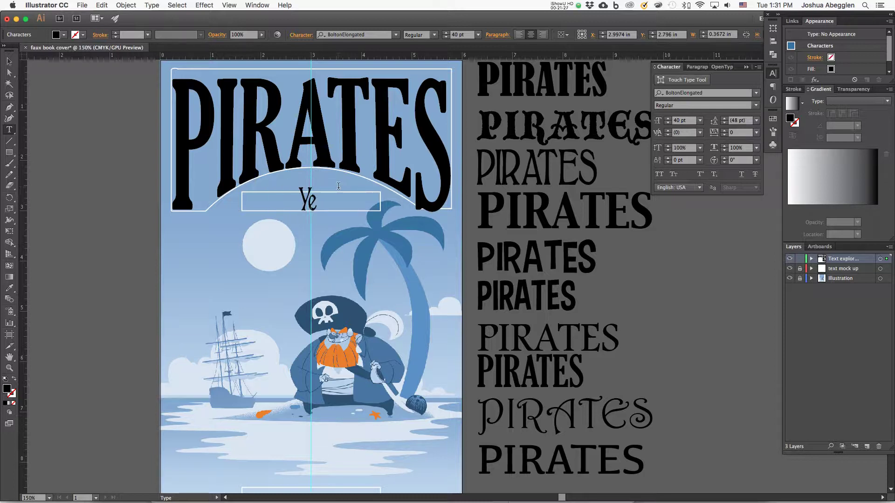
Complete the subtitle below the arched PIRATES title so that it reads "Ye Auld Joke Book".
type(" aul")
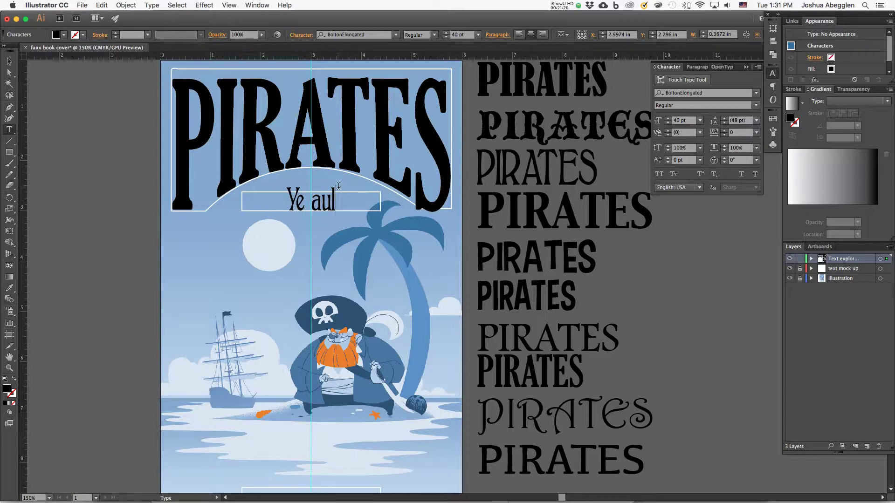
key("BackSpace")
key("BackSpace")
key("BackSpace")
type("Auld")
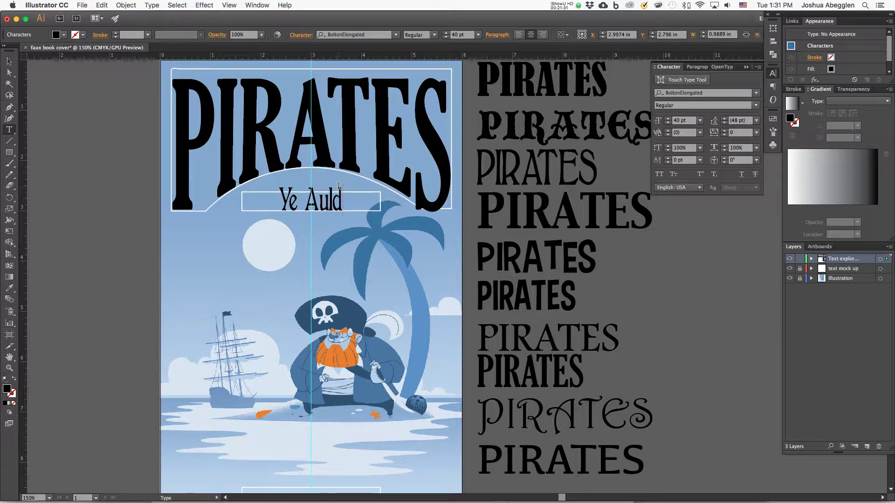
type(" J")
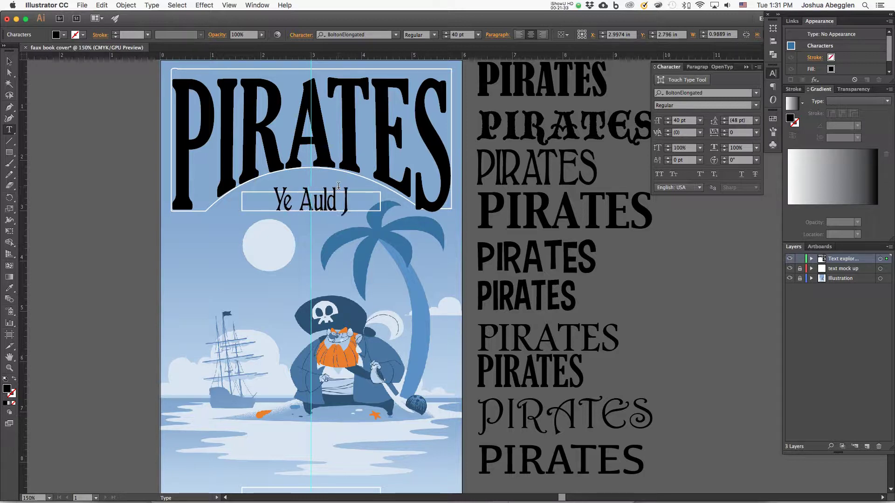
type("oke Book")
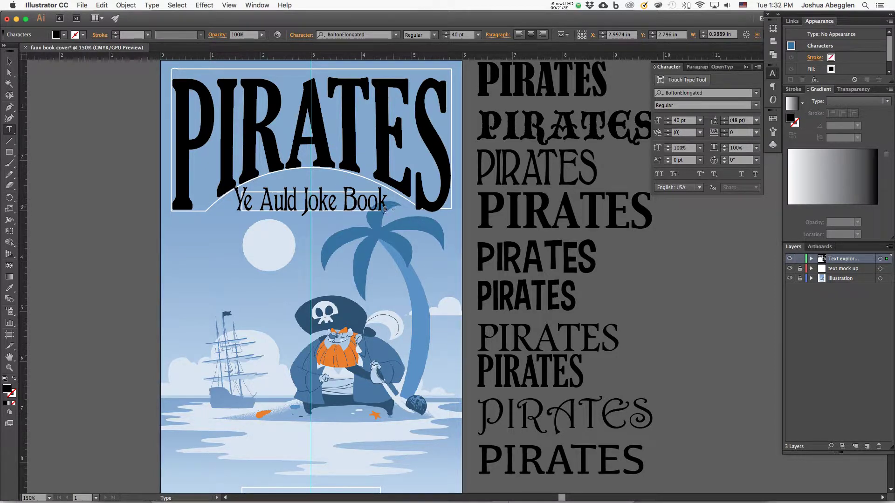
left_click(9, 61)
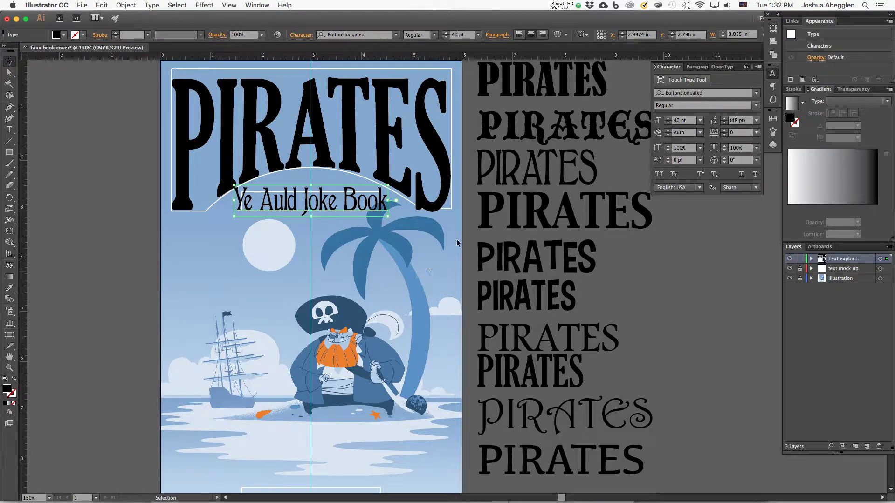
Set the subtitle's font size to 35 pt and nudge it into place within its placeholder box.
left_click(668, 123, "shift")
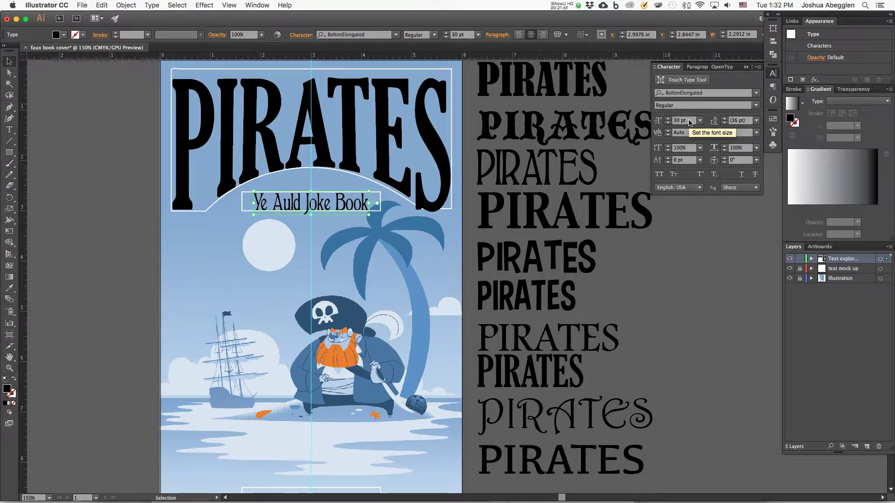
left_click_drag(689, 122, 670, 110)
type("35")
key("Return")
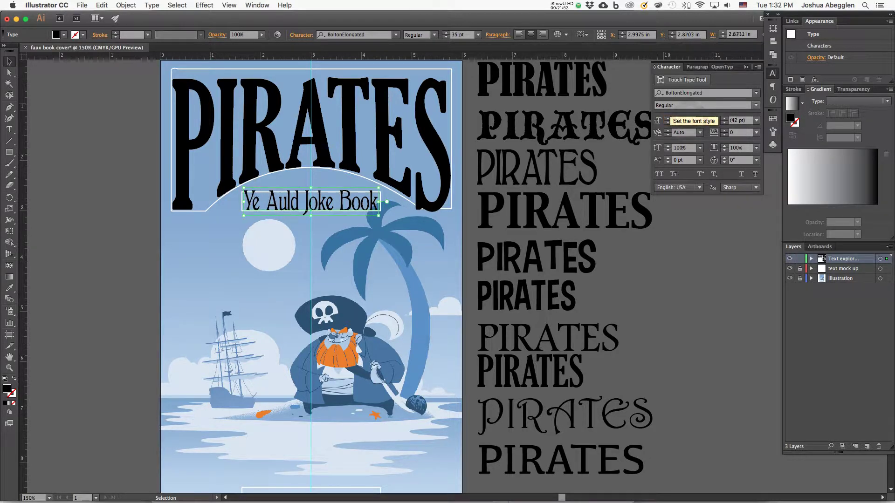
key("Right")
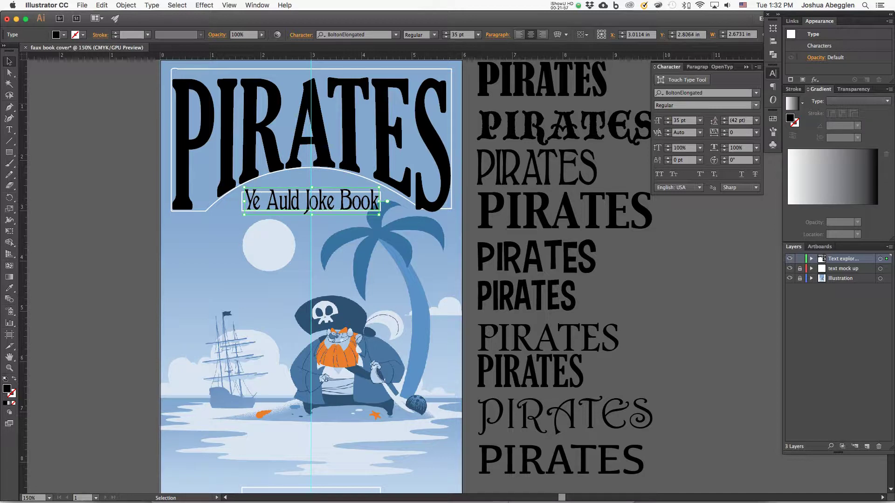
Duplicate the "Ye Auld Joke Book" subtitle into the placeholder box at the foot of the cover.
key("space")
left_click_drag(502, 317, 521, 324)
left_click_drag(517, 347, 520, 336)
left_click(348, 176)
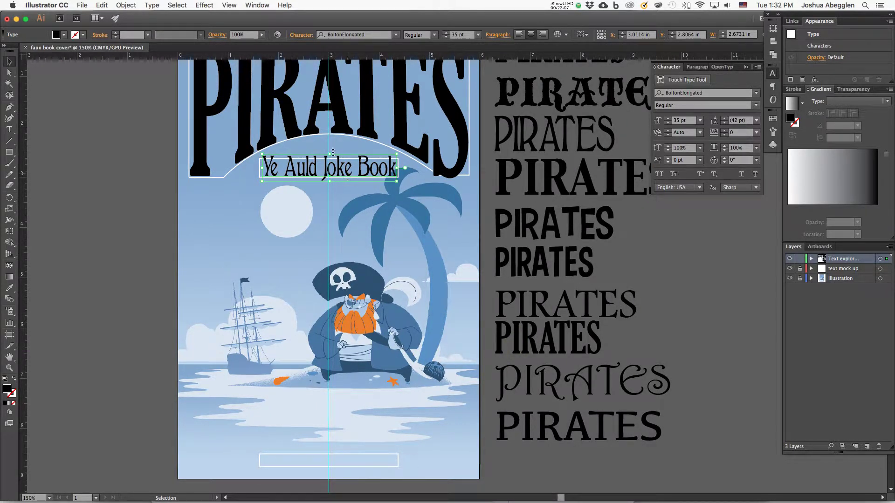
left_click_drag(340, 174, 365, 466)
Replace the duplicated text at the foot of the cover with "by" followed by the two authors' names.
key("t")
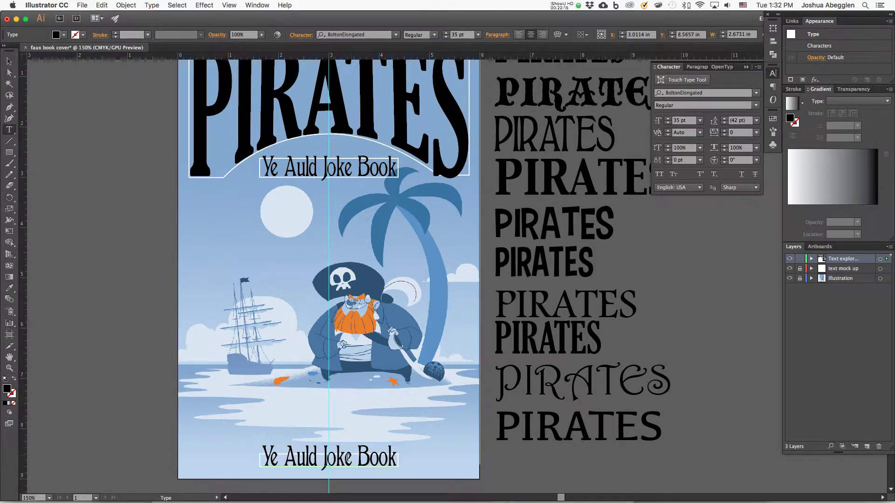
double_click(345, 458)
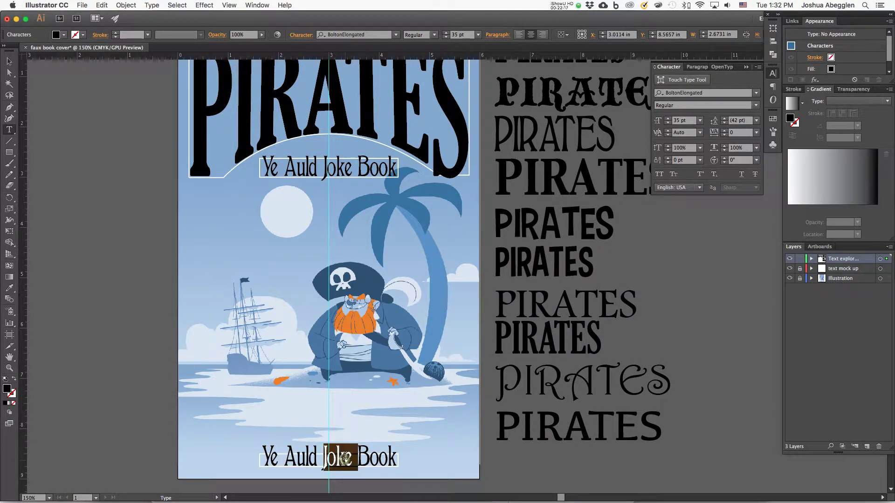
key("super+a")
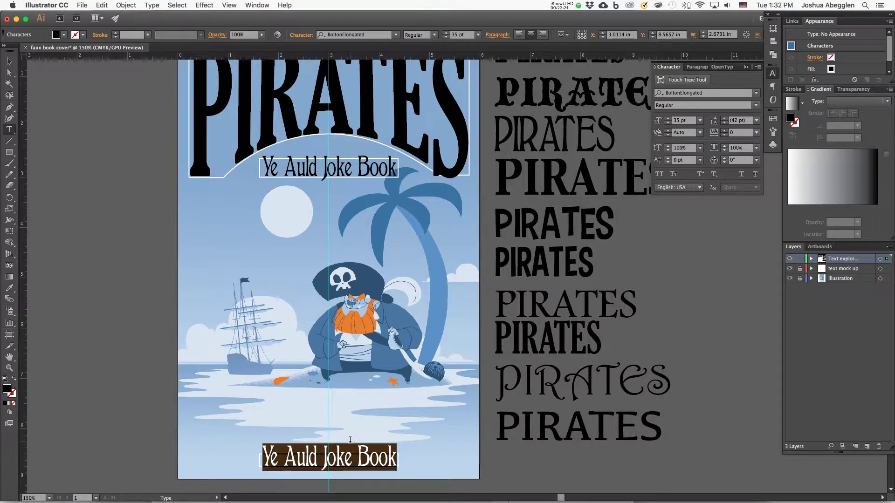
type("by Colin &")
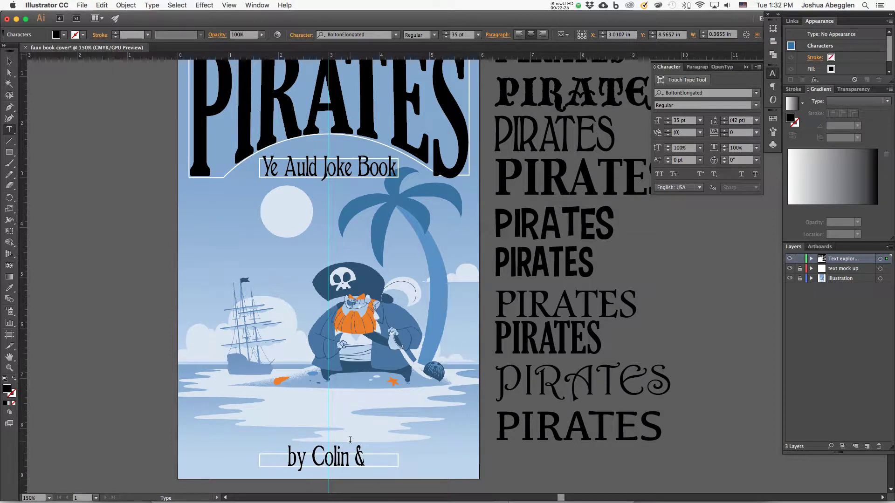
type(" Jacq")
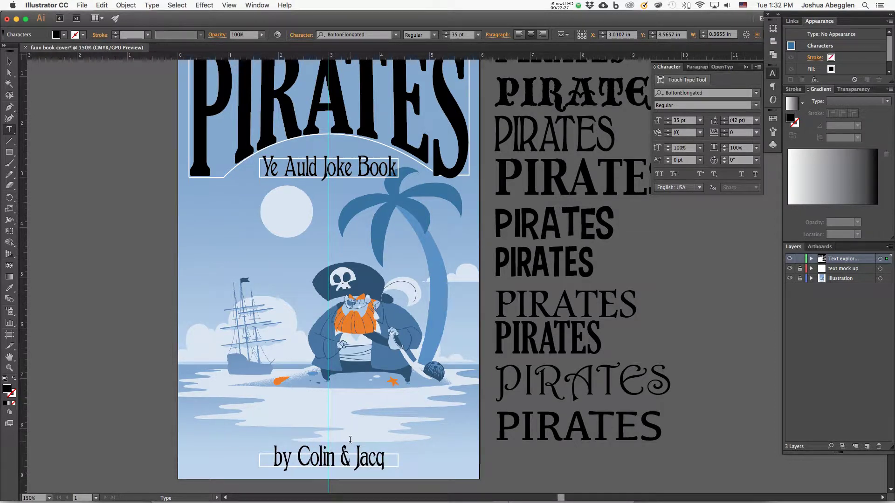
type("ui Hawkins")
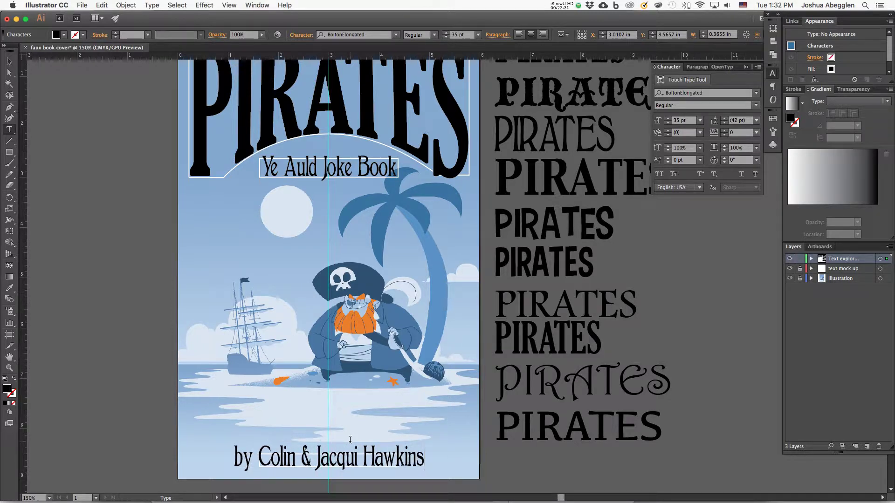
key("Escape")
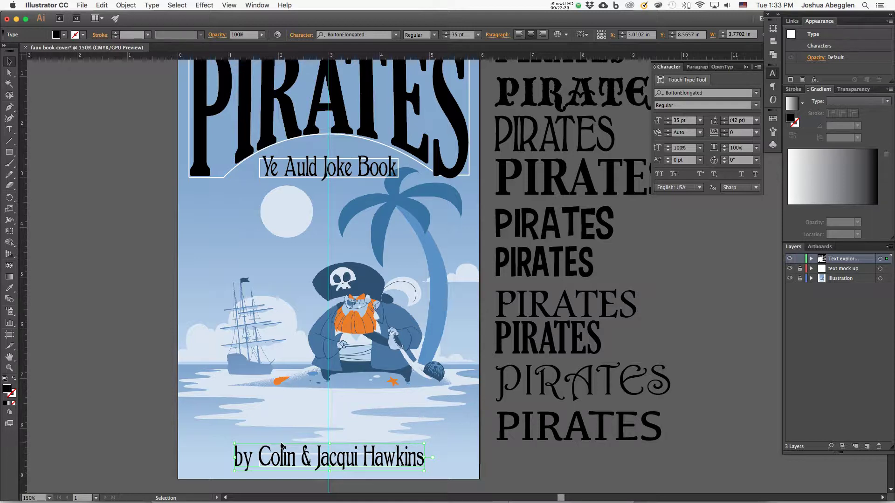
Set the author line's font size to 25 pt and nudge it slightly left within its placeholder box.
left_click(668, 122)
left_click(667, 123)
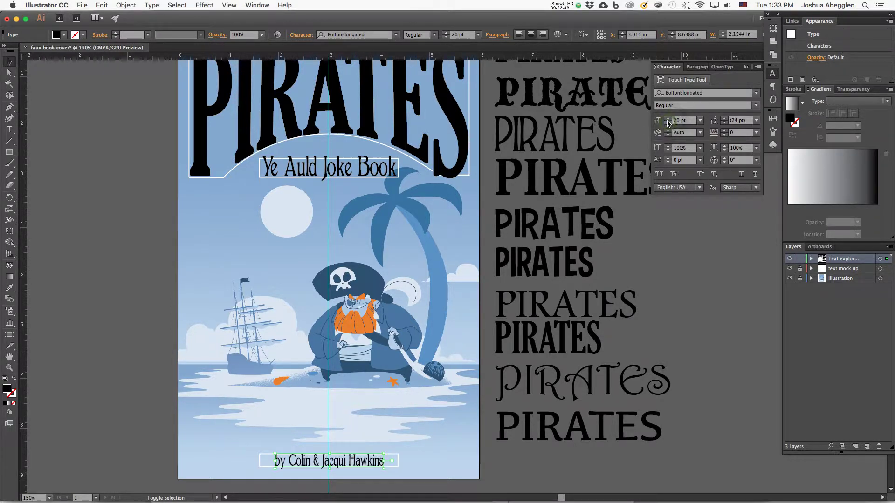
left_click_drag(685, 121, 671, 109)
type("25")
key("Return")
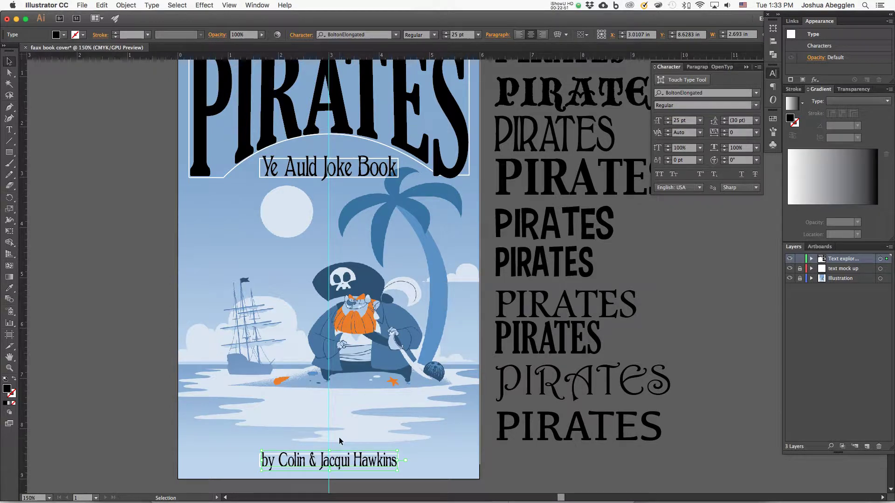
key("Left")
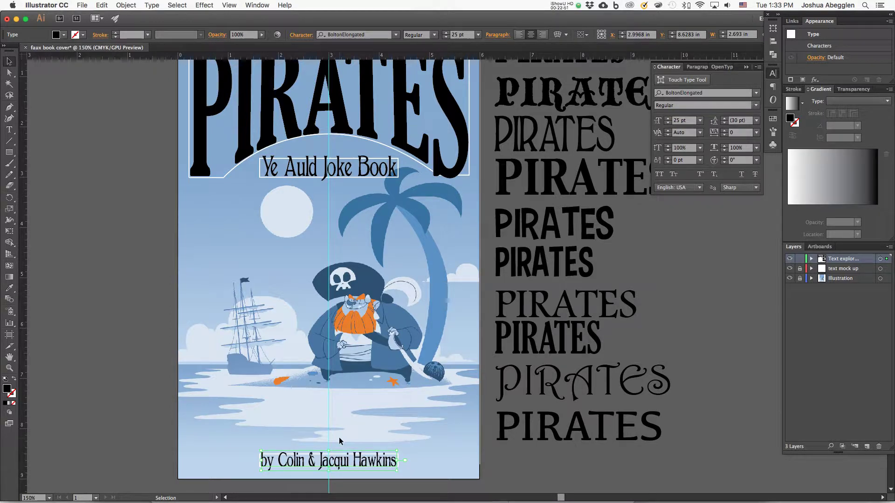
Hide the "text mock up" layer so the cover shows without the placeholder outlines.
left_click(789, 268)
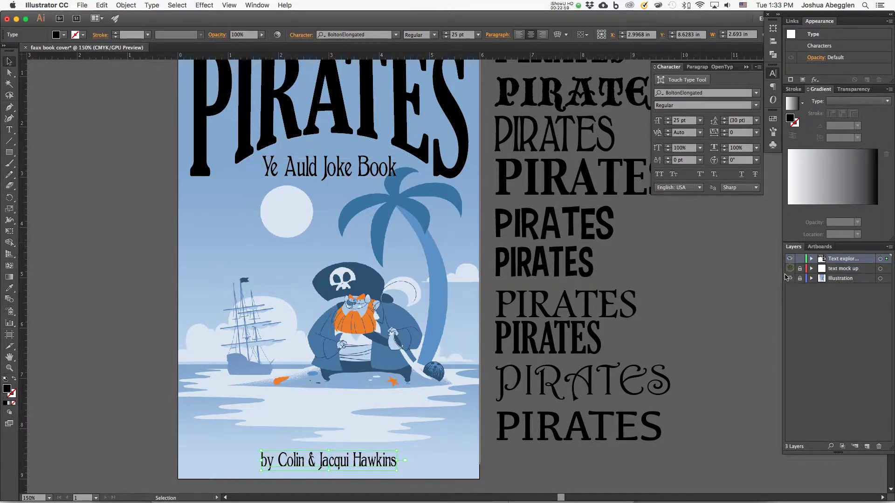
left_click_drag(614, 333, 610, 352)
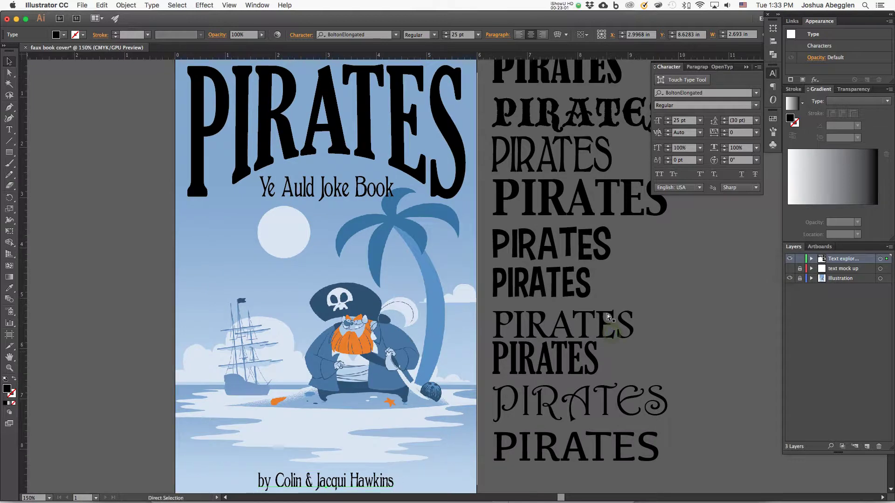
key("super+minus")
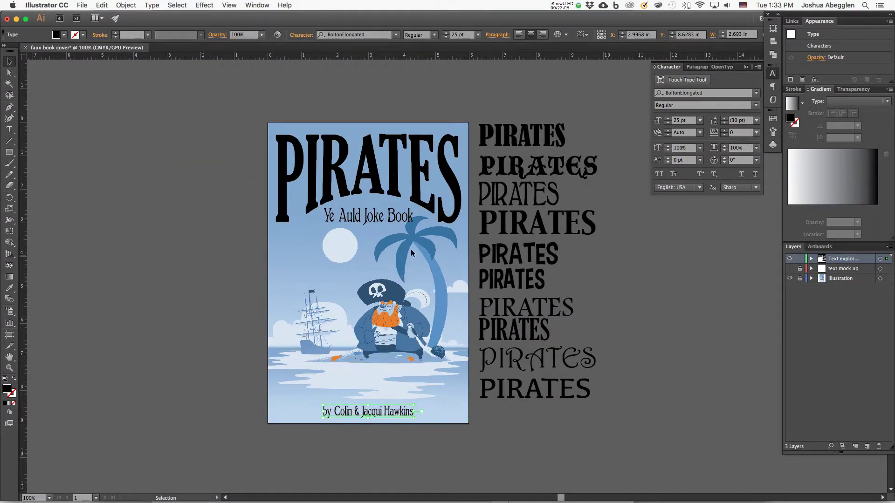
Select the "Ye Auld Joke Book" subtitle and check which styles its BoltonElongated font offers.
left_click(403, 223)
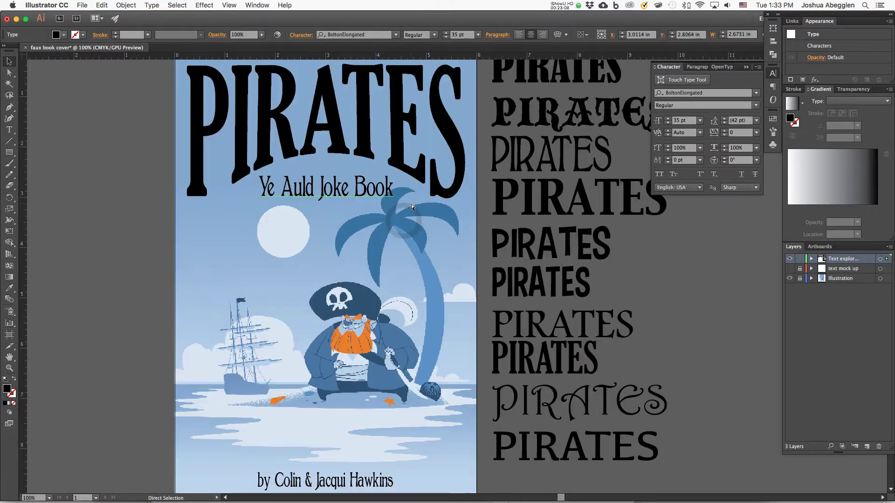
key("super+plus")
left_click_drag(485, 330, 513, 362)
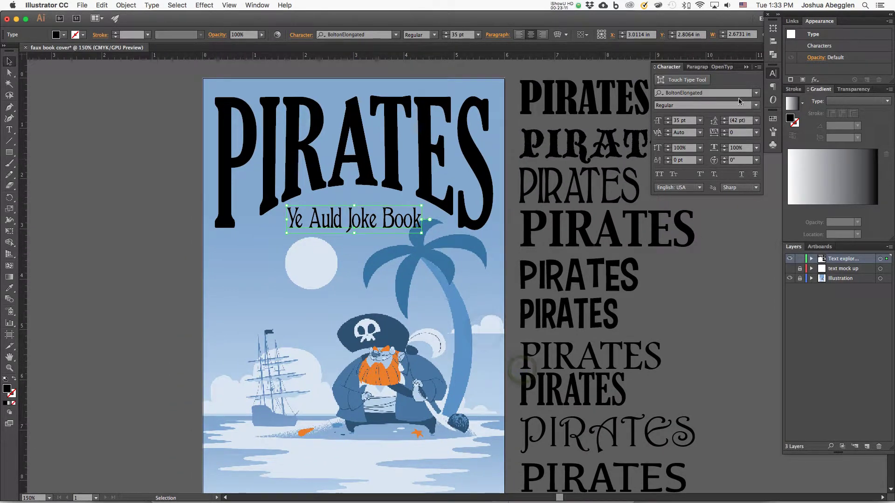
left_click(755, 106)
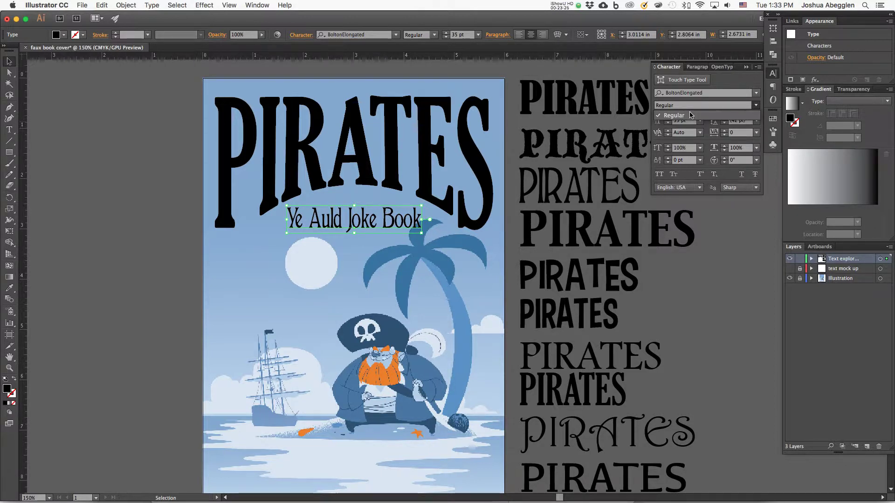
left_click(186, 280)
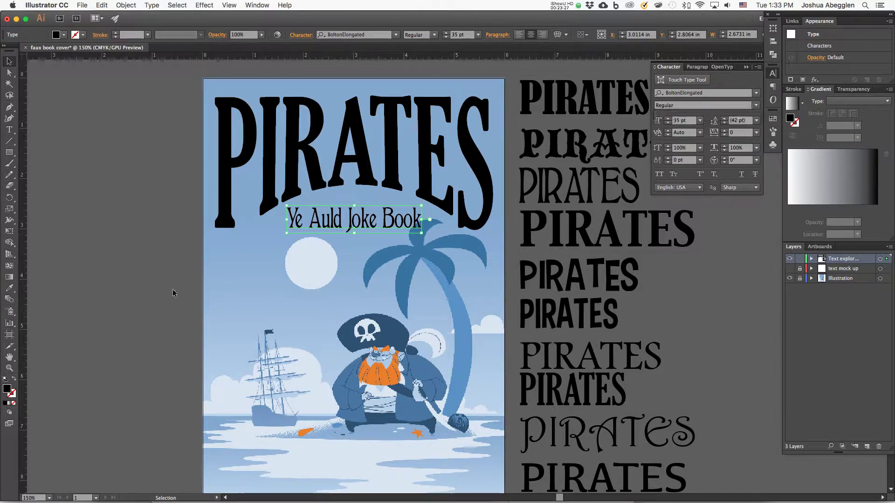
Try swapping the fill and stroke of the "Ye Auld Joke Book" subtitle.
left_click(350, 227)
left_click(14, 379)
left_click(14, 379)
left_click(14, 379)
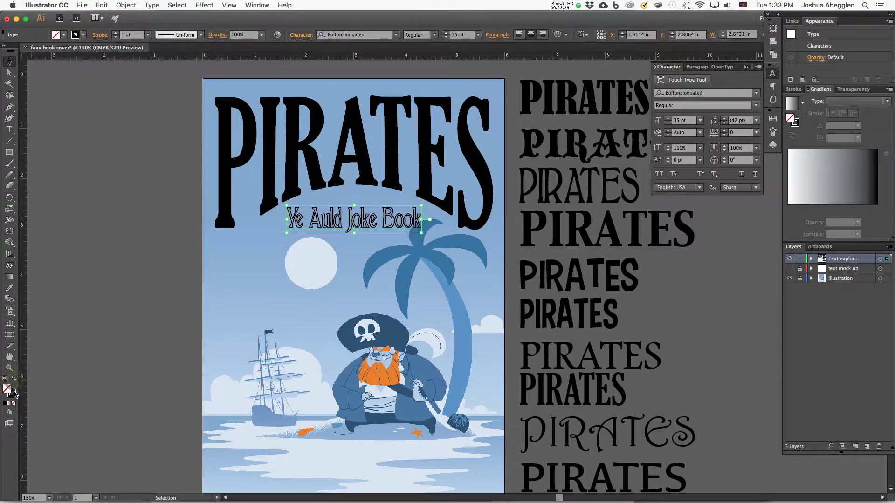
left_click(13, 379)
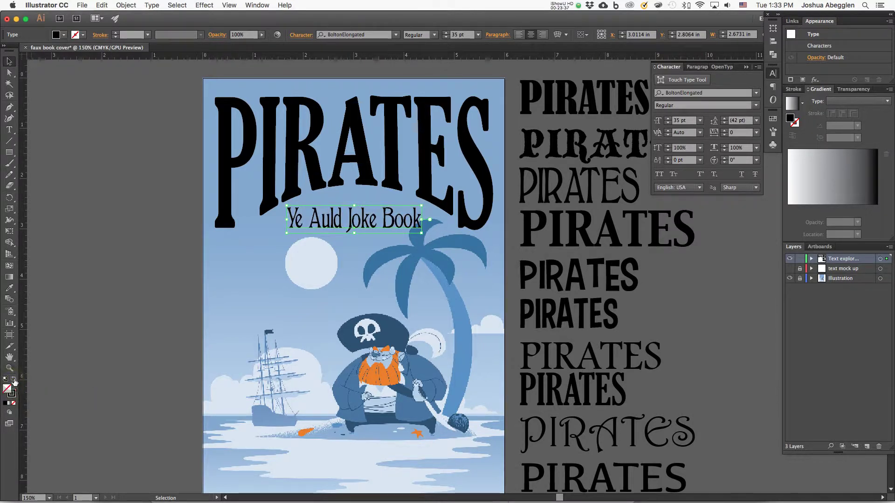
left_click(14, 380)
left_click(14, 379)
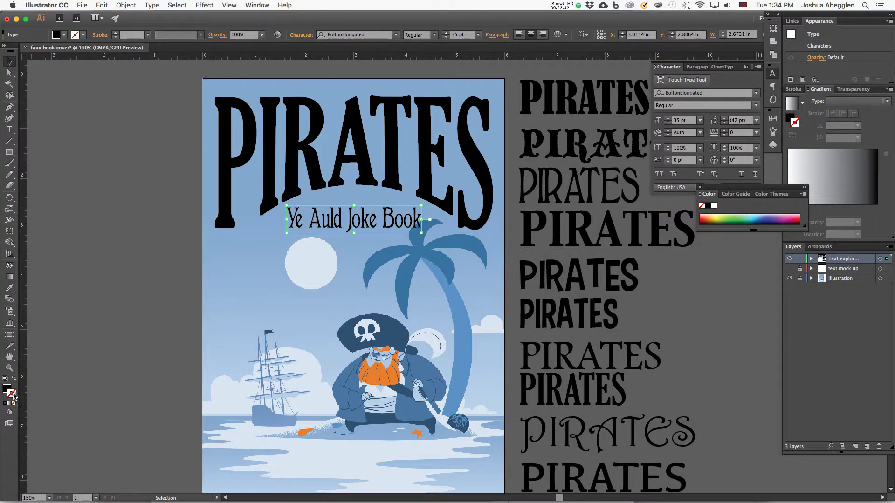
Thicken the subtitle by adding a 1 pt black (000000) stroke around its black fill, and deselect it.
double_click(7, 388)
left_click_drag(499, 196, 495, 201)
left_click(716, 88)
left_click(4, 404)
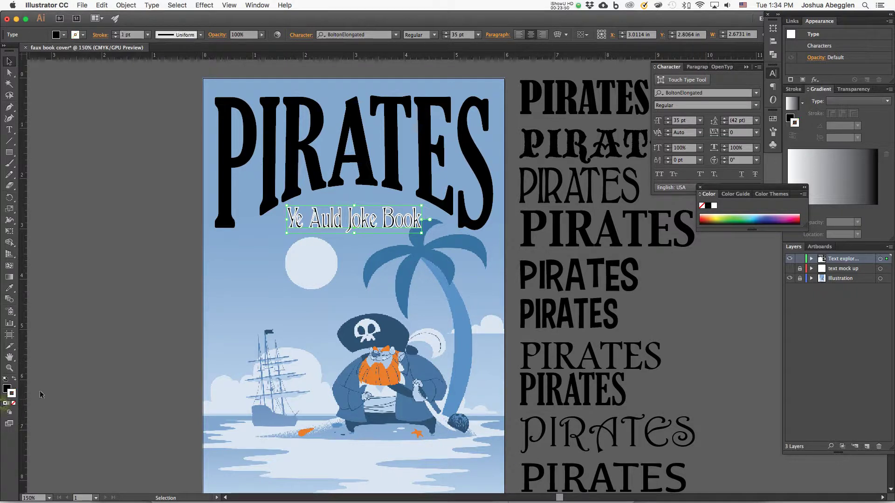
double_click(14, 395)
left_click_drag(501, 191, 490, 207)
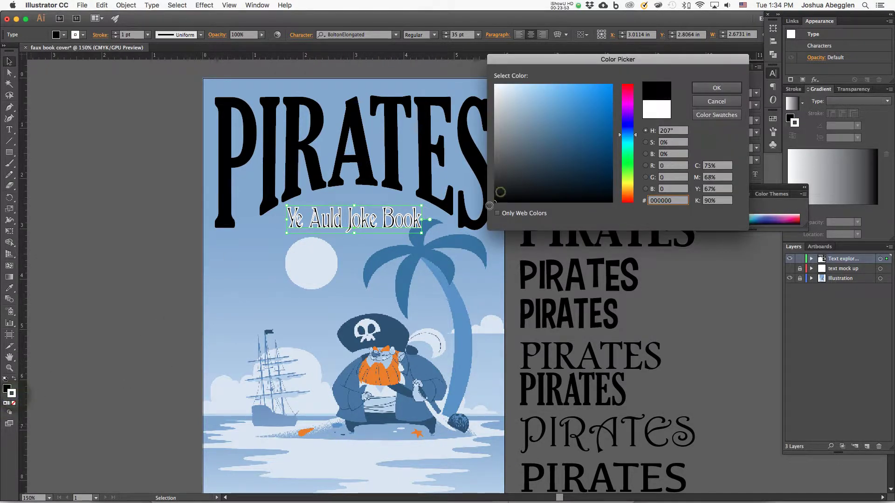
left_click(717, 88)
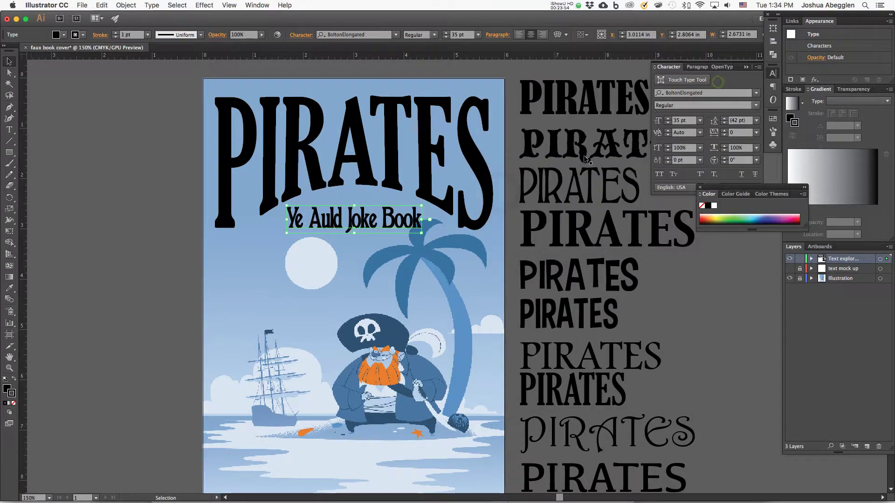
left_click(492, 281)
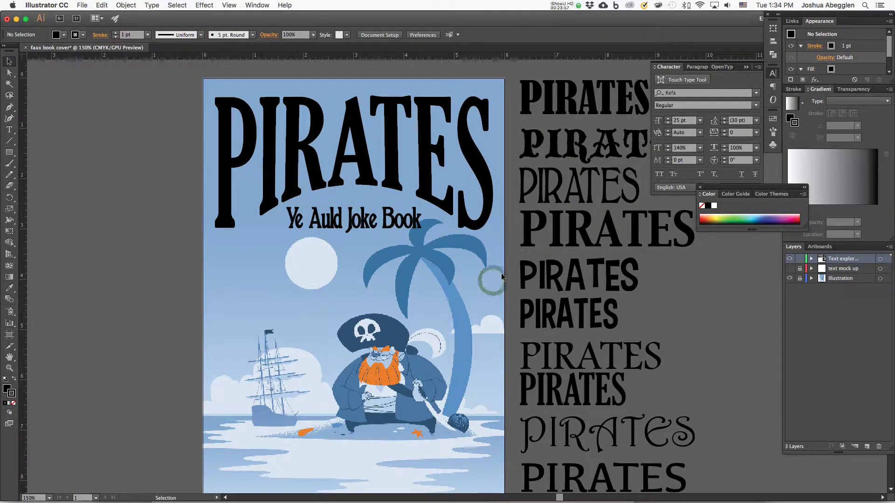
key("super+minus")
key("super+equal")
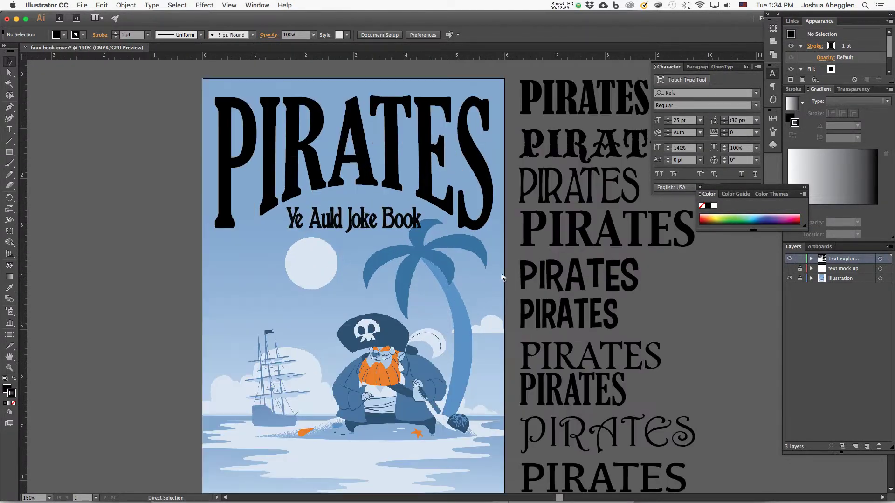
left_click_drag(460, 327, 463, 322)
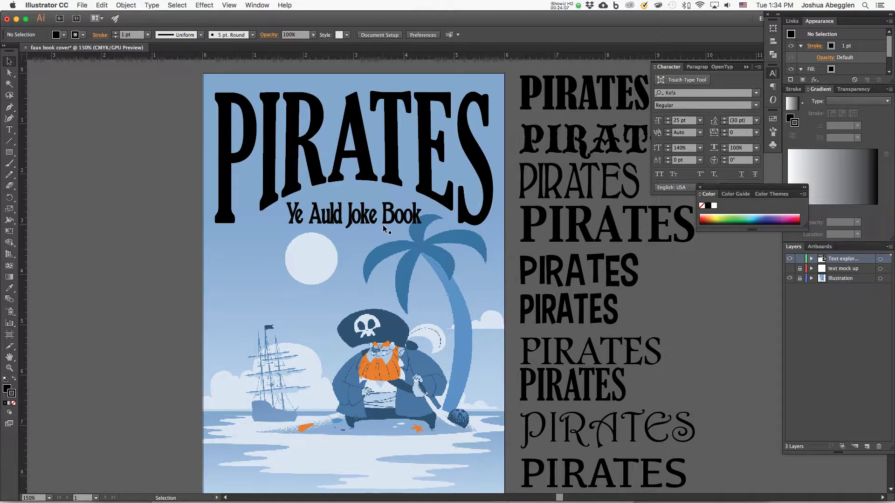
Set the stroke weight of the "Ye Auld Joke Book" subtitle to 0.5 pt, and deselect it.
left_click(793, 89)
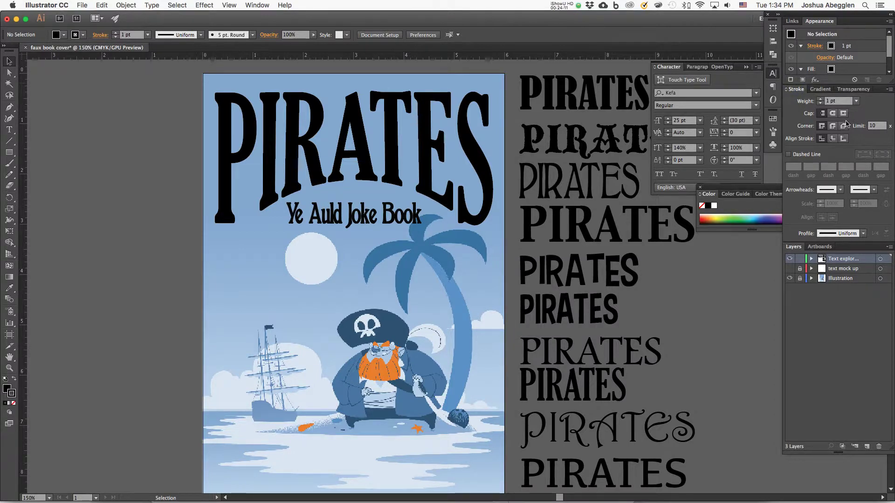
left_click(257, 5)
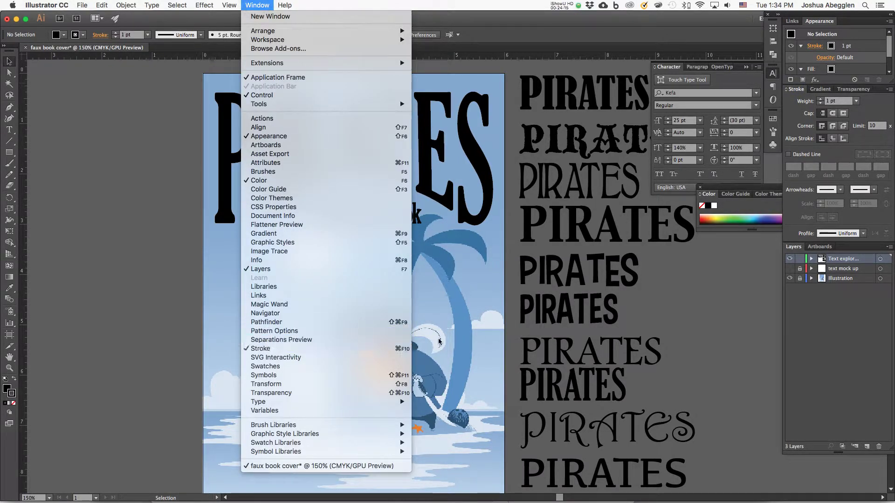
left_click(729, 328)
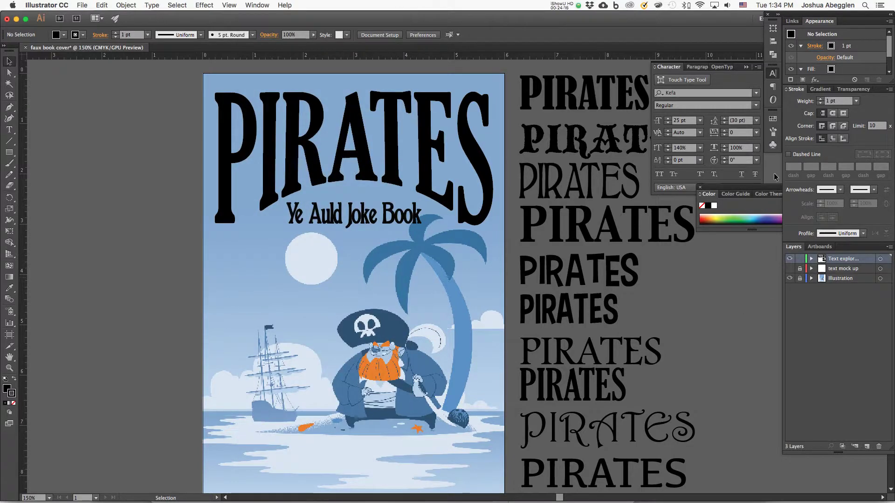
left_click(402, 223)
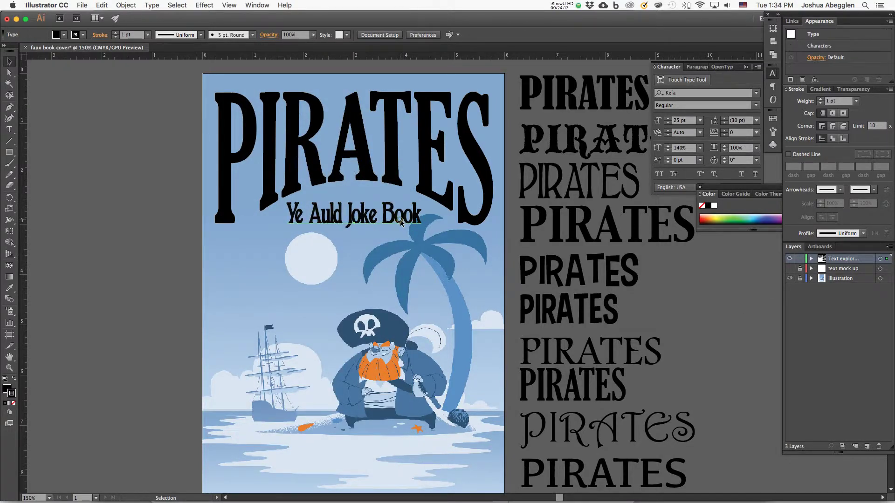
left_click(839, 103)
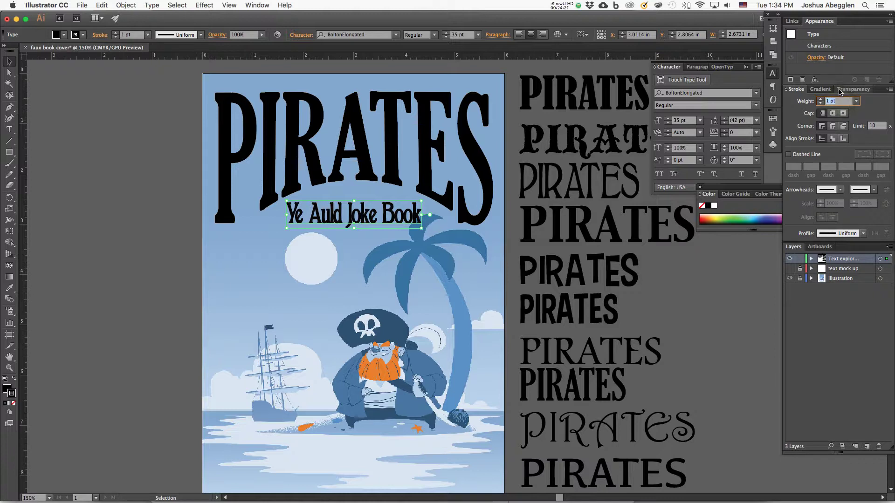
type("0.5")
key("Return")
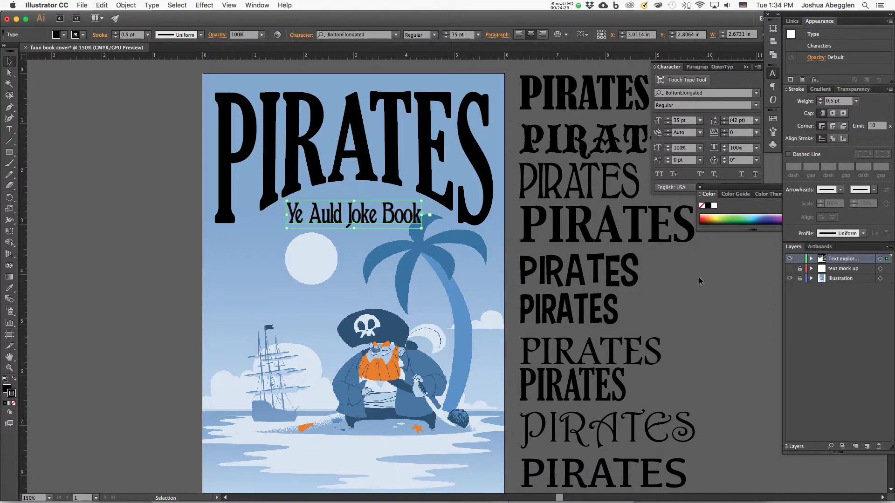
left_click(731, 292)
Loosen the letter spacing of the "Ye Auld Joke Book" subtitle by raising its tracking to 30.
key("space")
left_click_drag(569, 317, 587, 365)
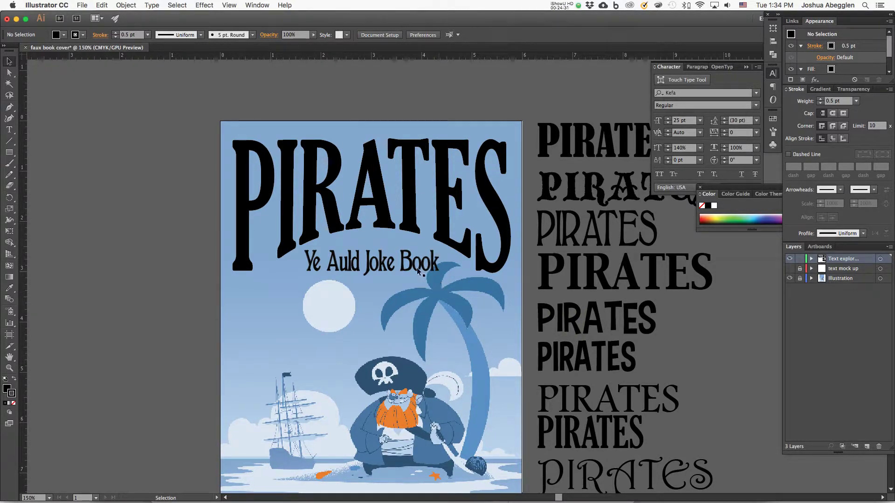
scroll(435, 118, "down", 4)
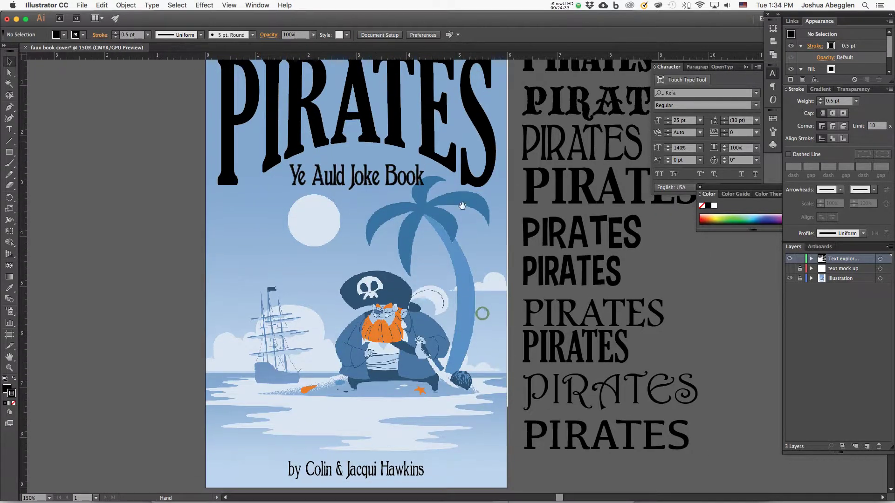
scroll(350, 117, "up", 2)
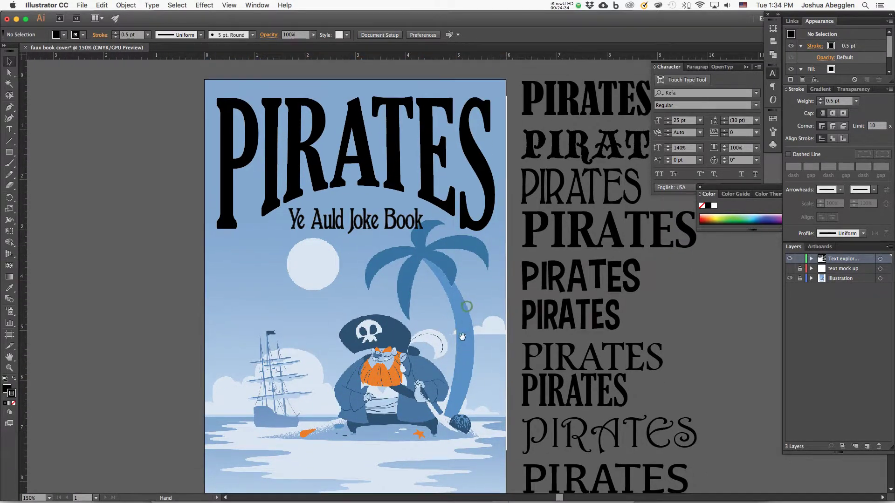
left_click(391, 225)
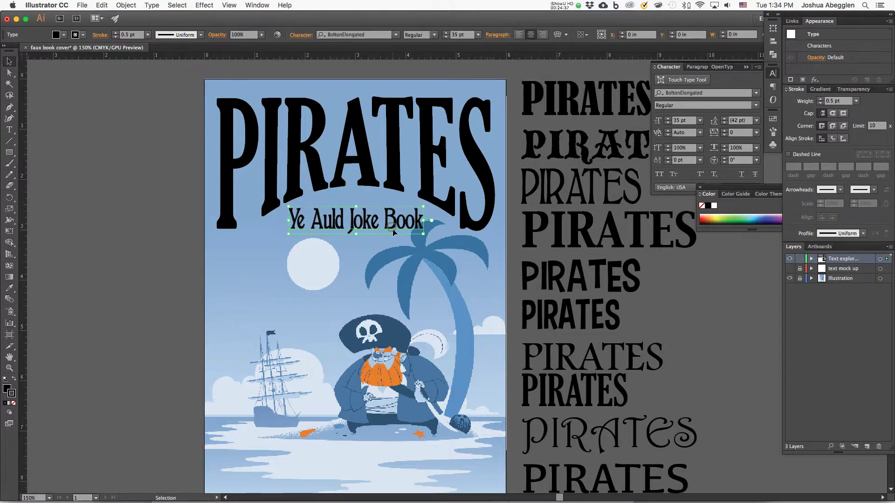
key("z")
left_click_drag(397, 224, 559, 171)
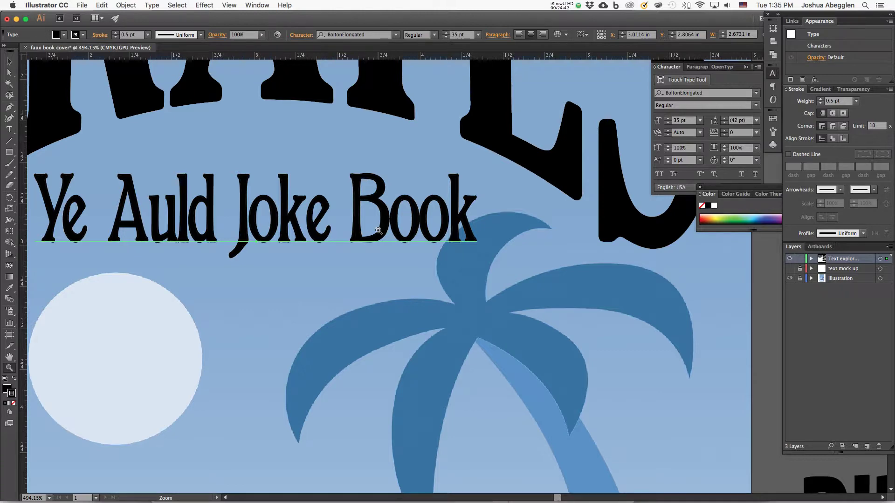
key("super+minus")
key("super+minus")
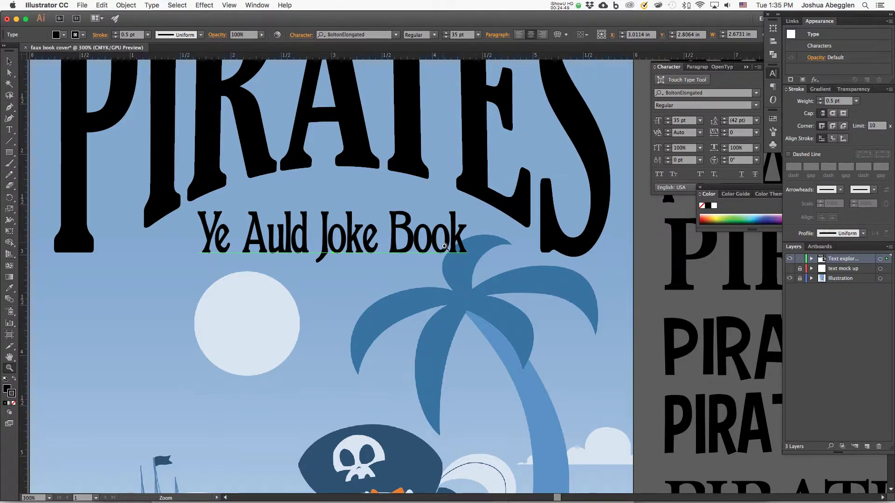
left_click(725, 131)
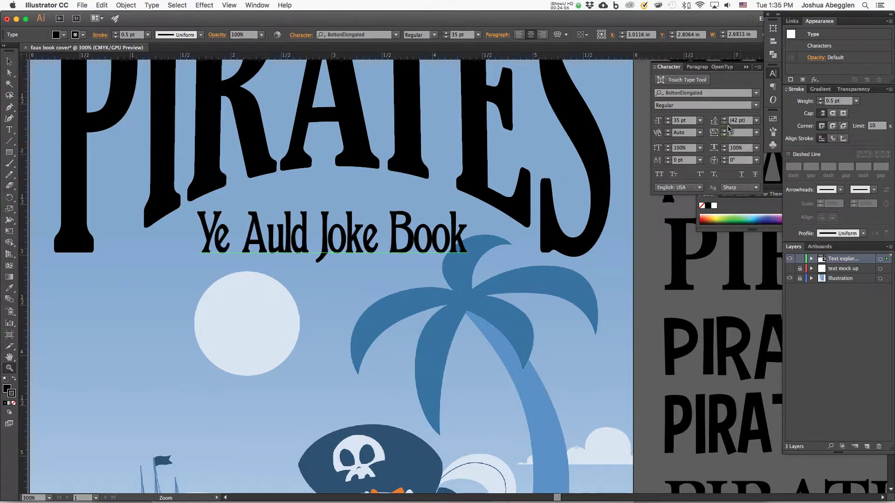
left_click(724, 130)
left_click(725, 131)
left_click(725, 131)
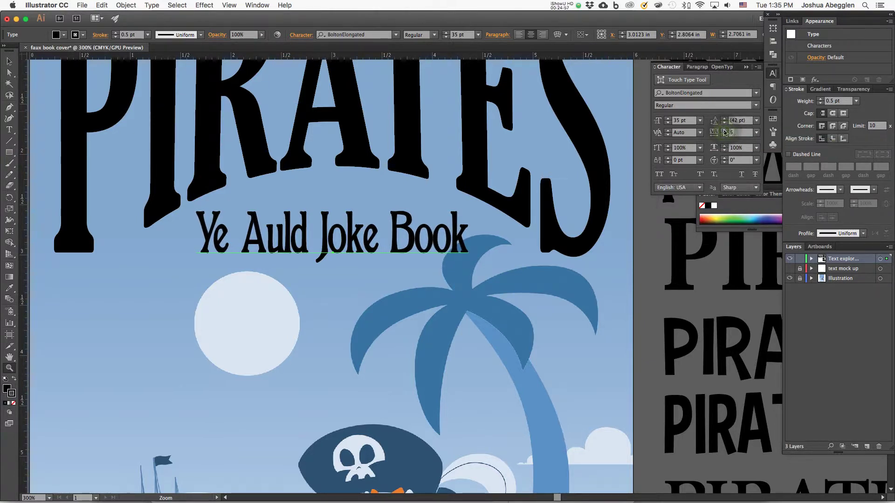
left_click(724, 131)
left_click(725, 131)
left_click(724, 131)
left_click(725, 131)
left_click(725, 131)
left_click(724, 131)
left_click(725, 131)
left_click(725, 131)
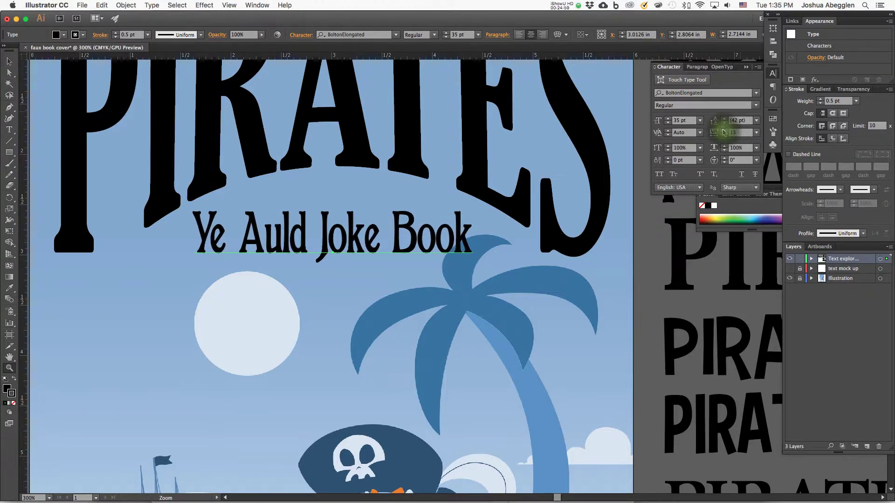
left_click(724, 131)
left_click(724, 131)
left_click(724, 131)
left_click(725, 131)
left_click(725, 131)
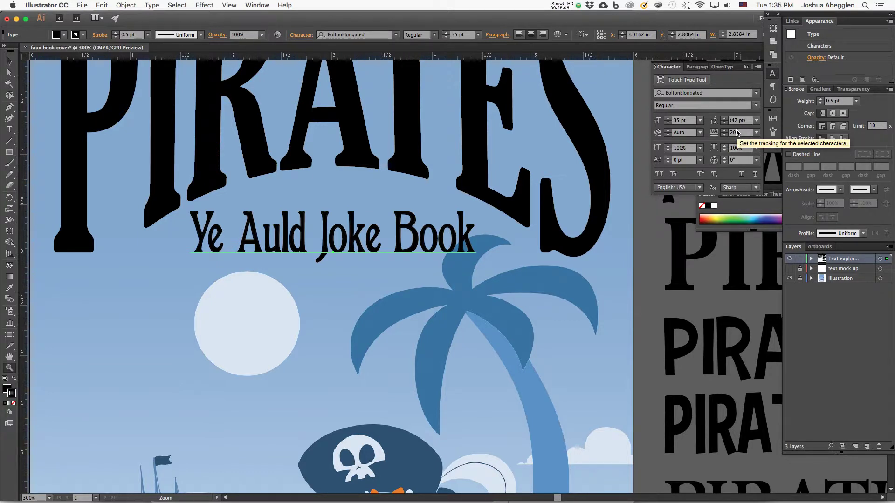
left_click(725, 131)
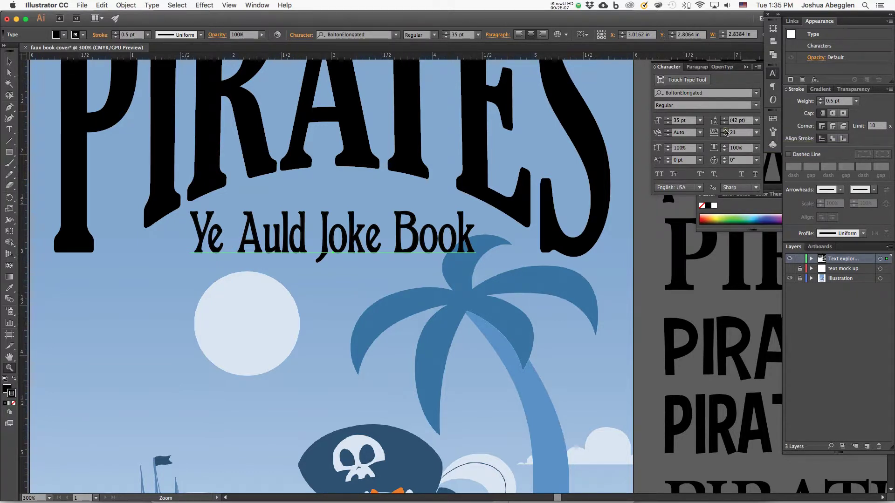
left_click(724, 132)
left_click(725, 132)
left_click(724, 131)
left_click(725, 132)
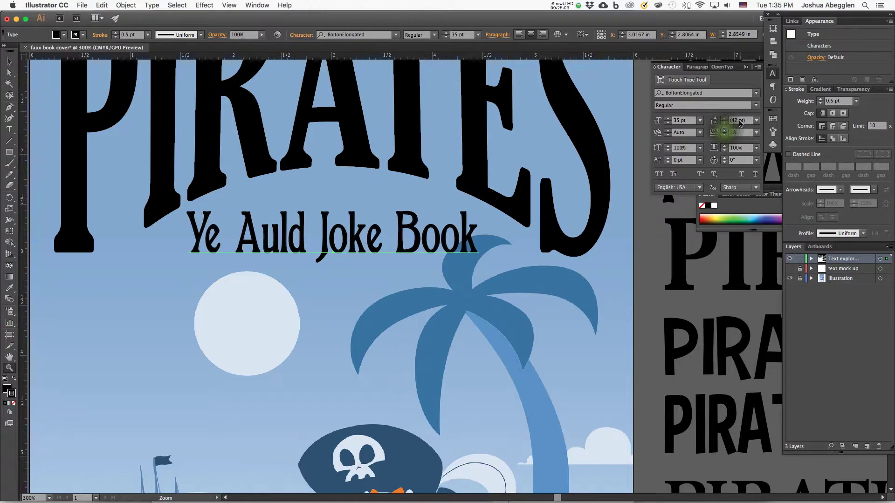
double_click(734, 133)
type("30")
key("Tab")
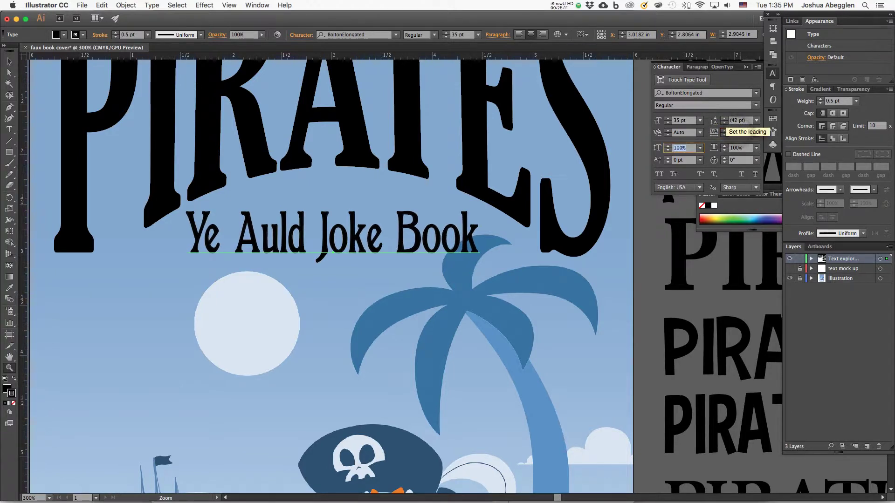
Temporarily show the "text mock up" layer to compare the title and subtitle with the placeholder outlines, and hide it again.
key("super+minus")
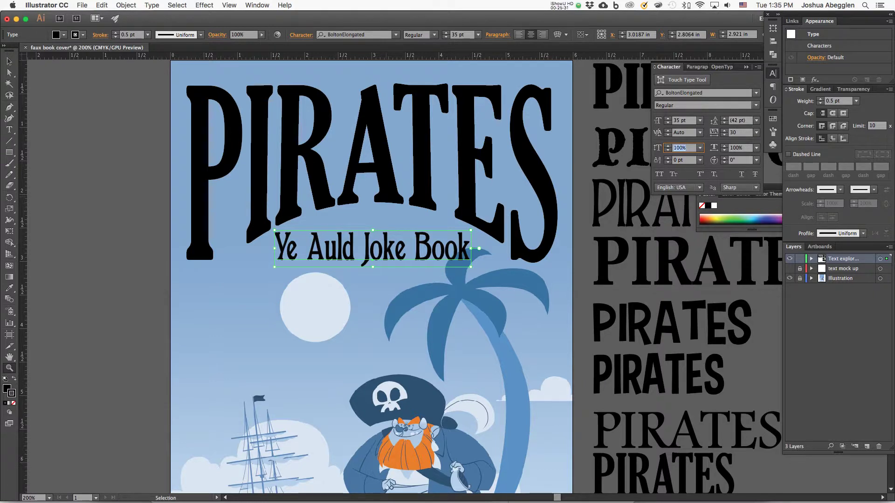
left_click(790, 269)
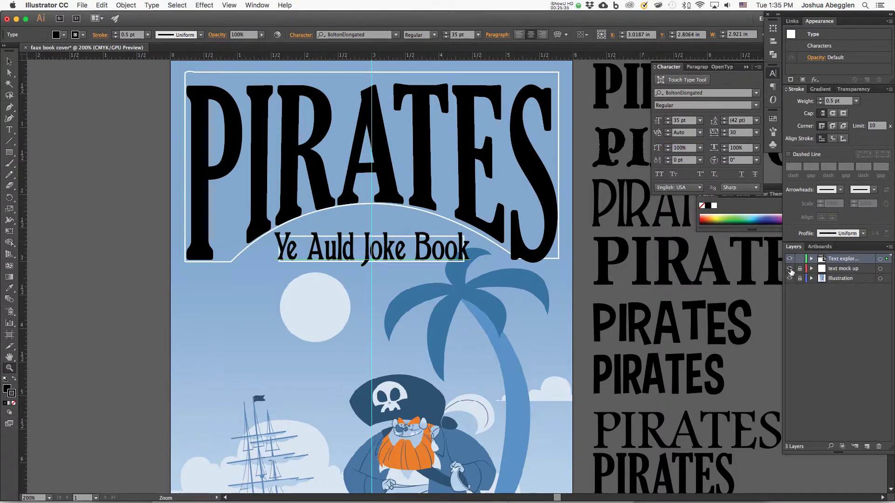
left_click(790, 271)
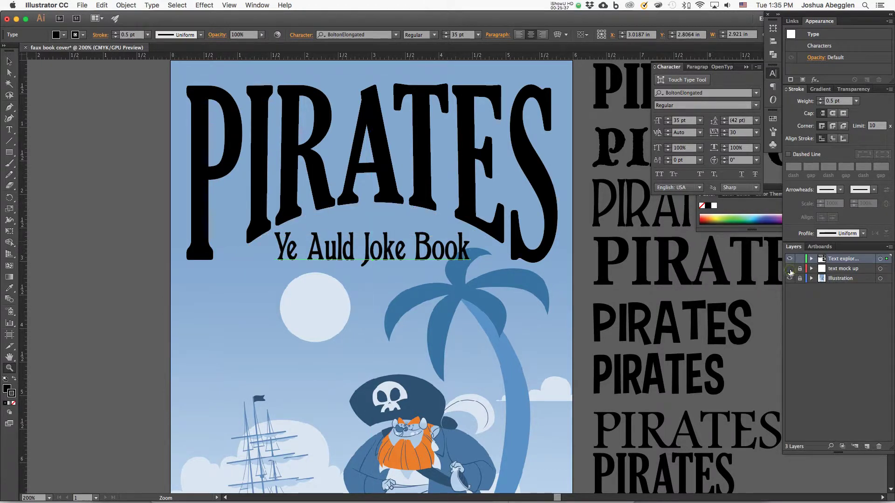
left_click(790, 270)
left_click(790, 269)
Nudge the "Ye Auld Joke Book" subtitle right under the arched title, to X 3.0881 in.
key("super")
left_click(451, 256, "alt")
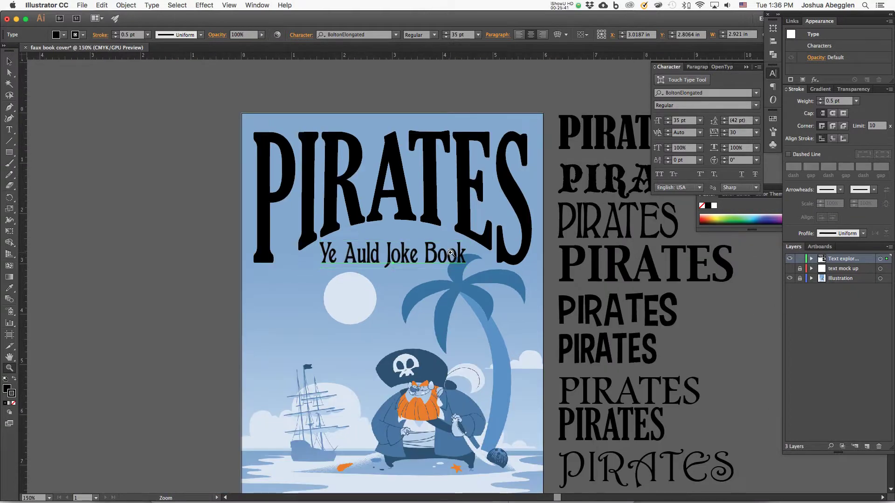
key("Right")
key("Right")
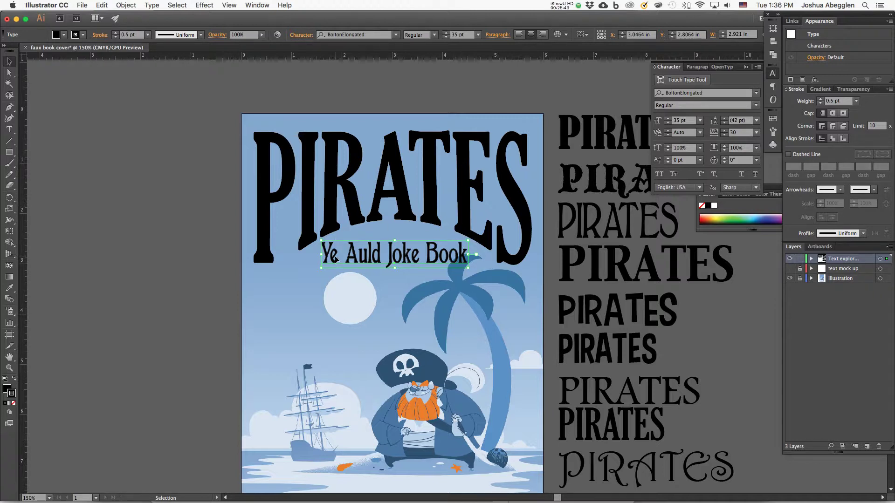
key("Right")
key("Right")
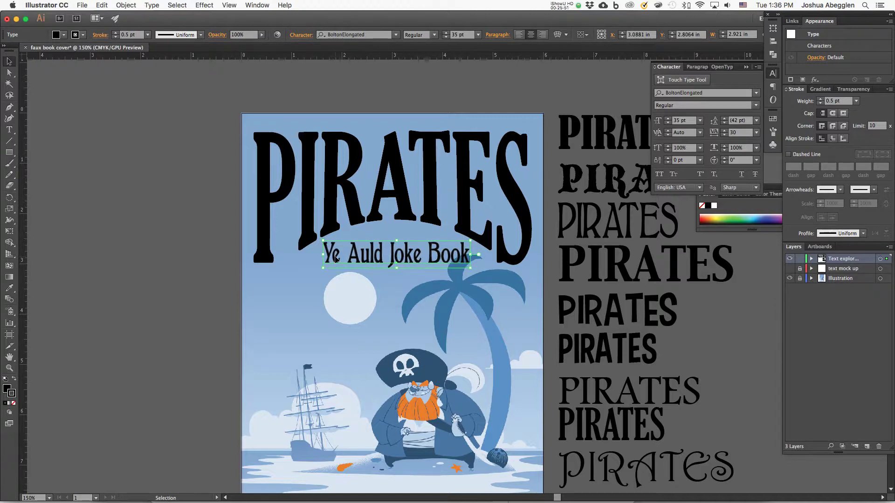
Select the PIRATES title and subtitle together and nudge them left and up to X 2.9941 in, Y 1.6036 in.
left_click(524, 260, "shift")
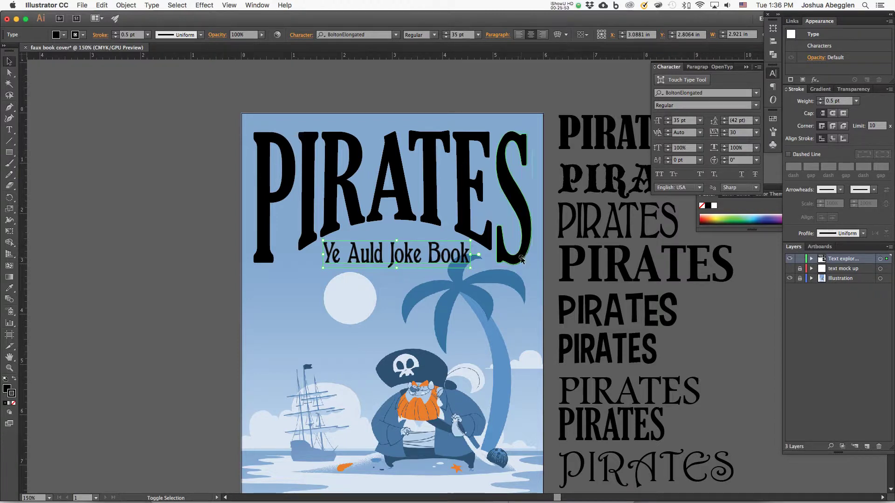
left_click_drag(544, 101, 249, 273)
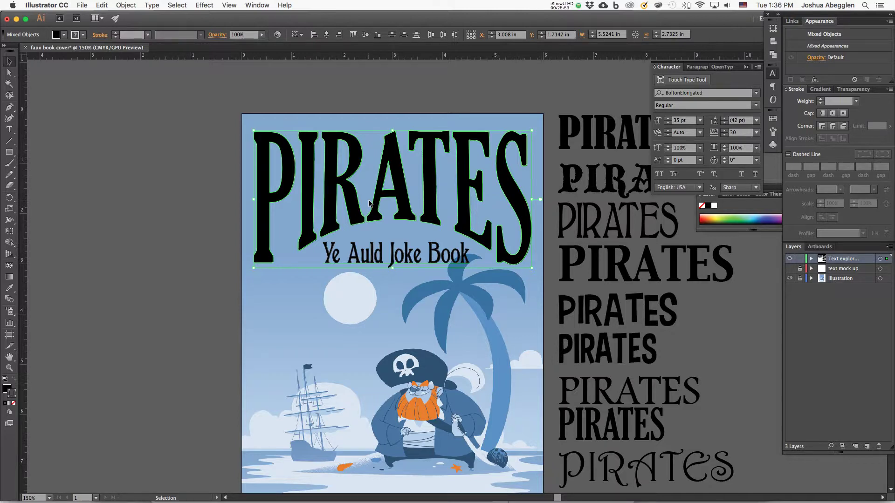
key("Left")
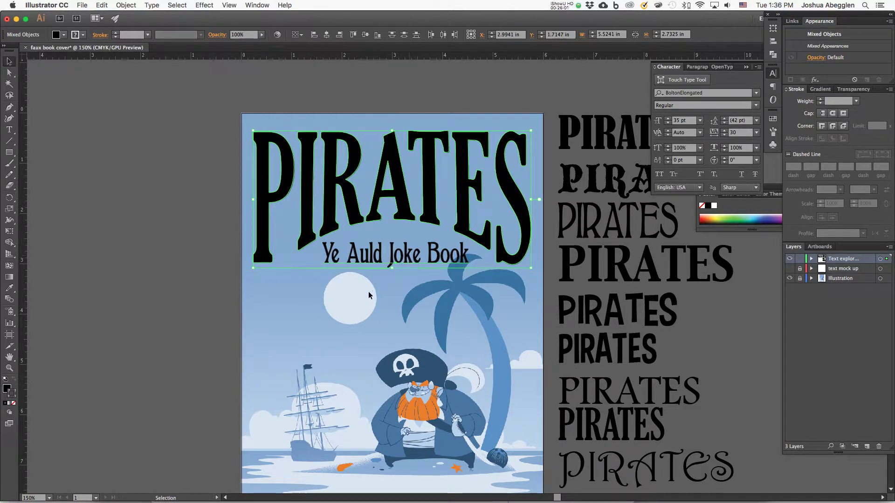
key("Up")
key("Up")
key("Up")
key("Up")
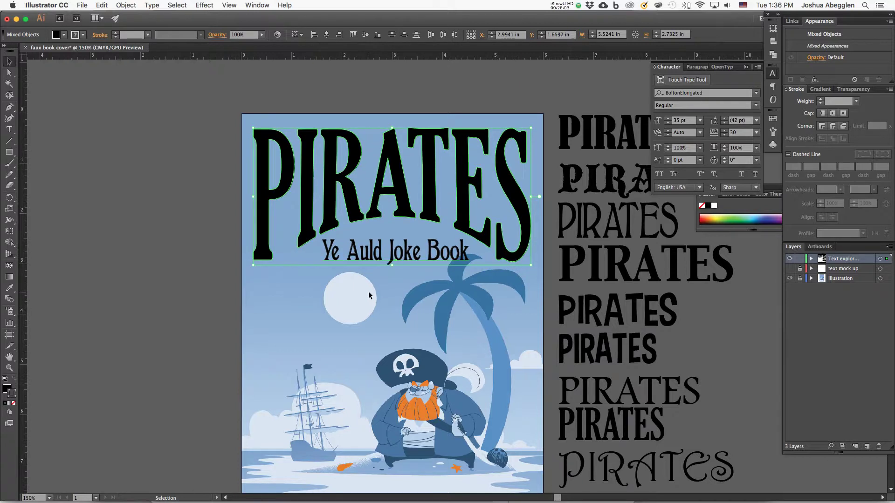
key("Up")
key("Up")
key("Up")
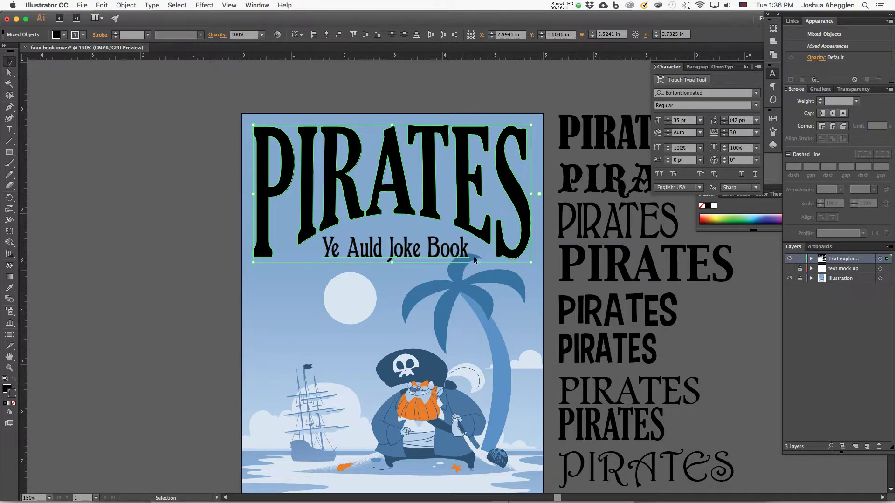
Check the author line's type settings and its fit within the whole cover, and deselect it.
scroll(523, 366, "down", 5)
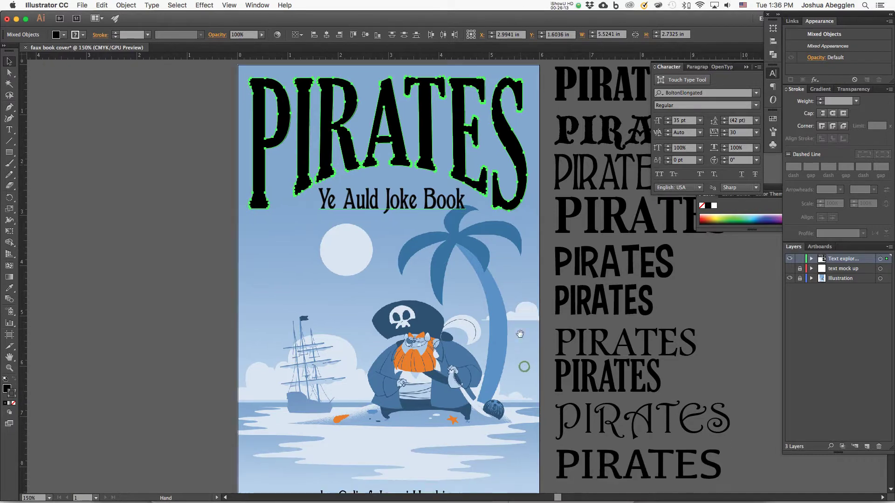
scroll(484, 382, "up", 2)
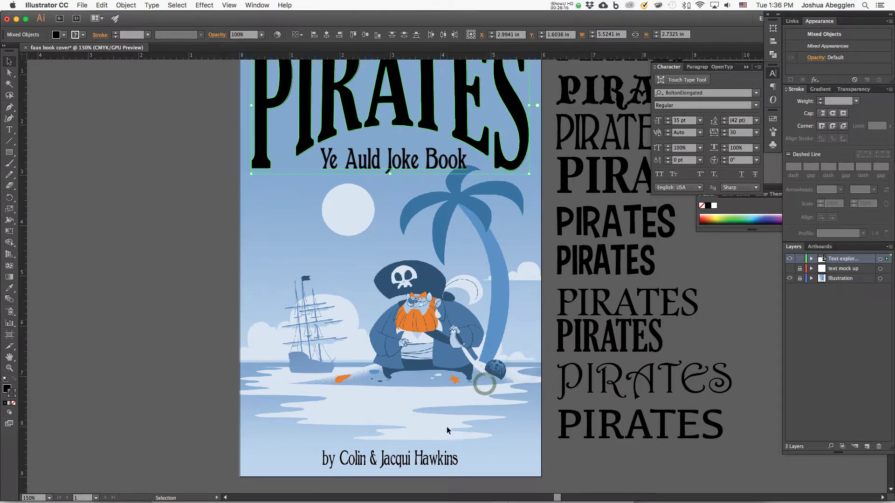
left_click(449, 463)
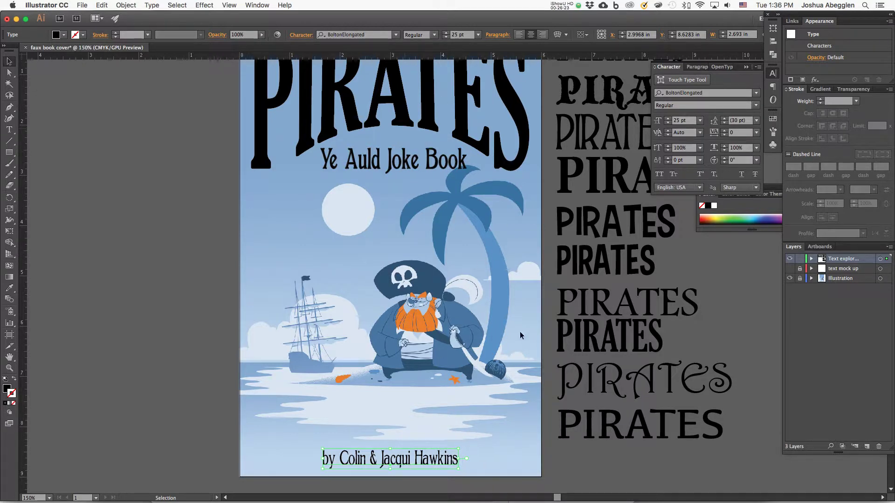
scroll(521, 336, "up", 2)
key("super+minus")
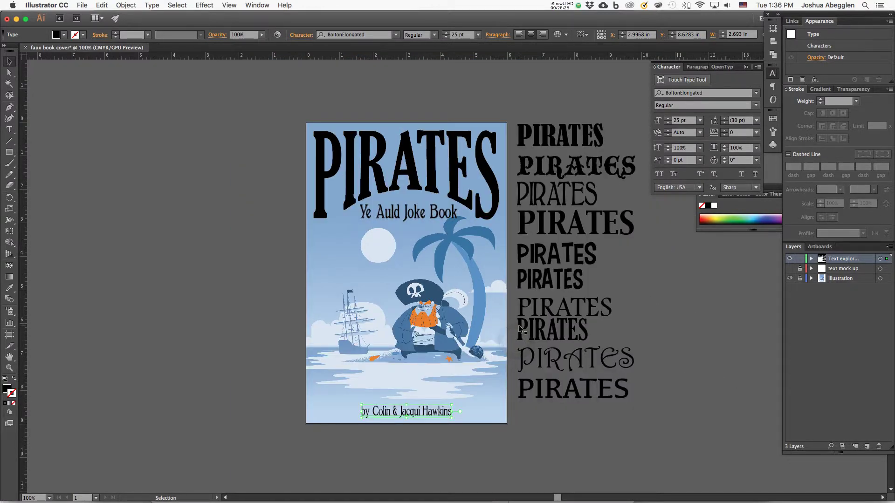
scroll(526, 317, "right", 1)
left_click(644, 261)
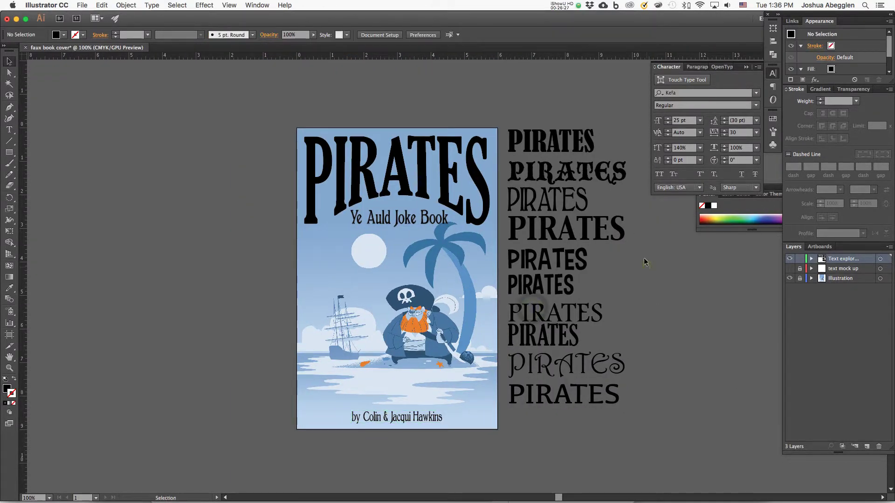
Convert the "Ye Auld Joke Book" subtitle and the author line from live type to outlines.
left_click(422, 223)
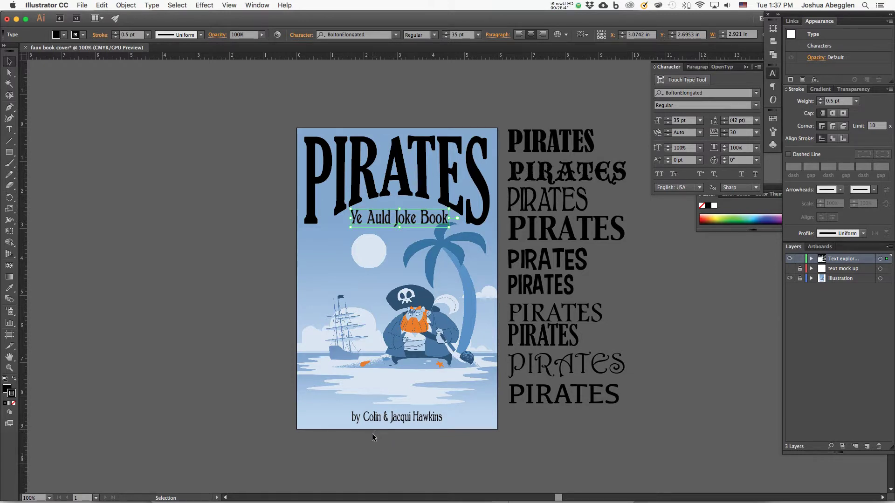
left_click_drag(373, 437, 419, 215)
left_click_drag(420, 216, 422, 213)
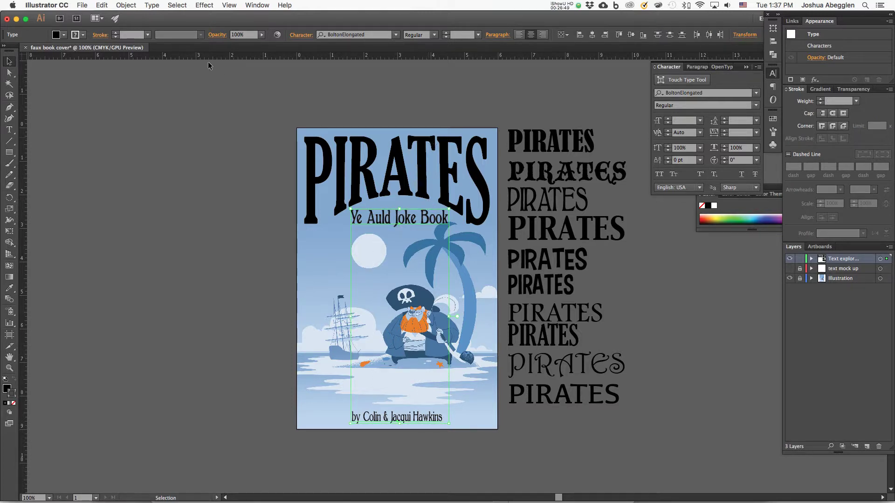
left_click(136, 6)
mouse_move(152, 6)
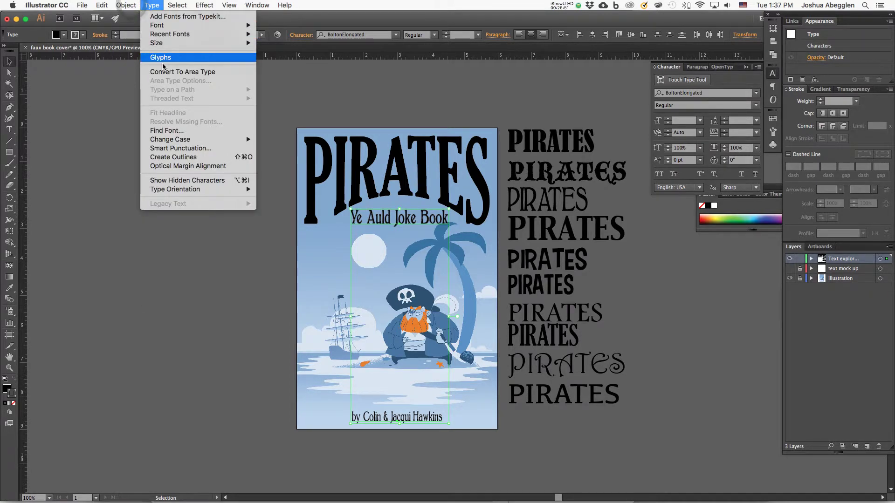
left_click(201, 156)
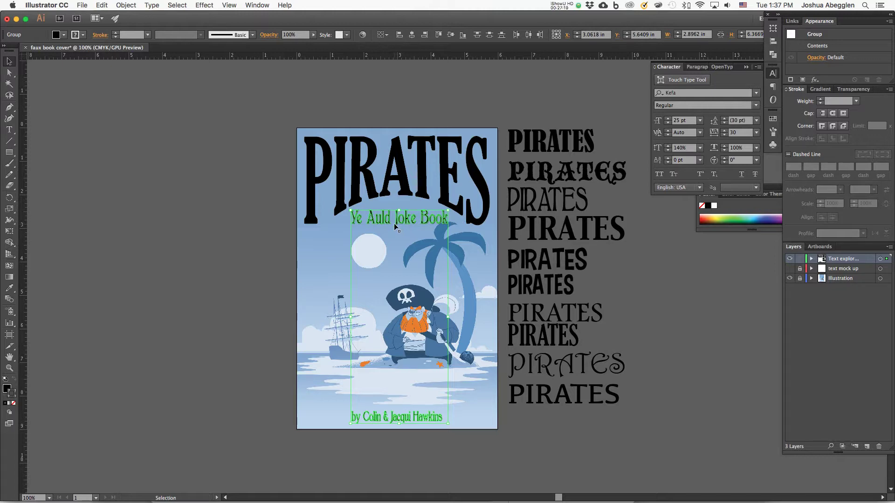
Examine the outlined "Ye Auld Joke Book" subtitle up close above the palm tree and within the whole cover.
key("z")
mouse_move(448, 223)
left_mouse_down()
mouse_move(580, 180)
mouse_move(583, 155)
left_mouse_up()
key("super+shift+a")
left_click_drag(445, 231, 467, 229)
key("v")
left_click(461, 217)
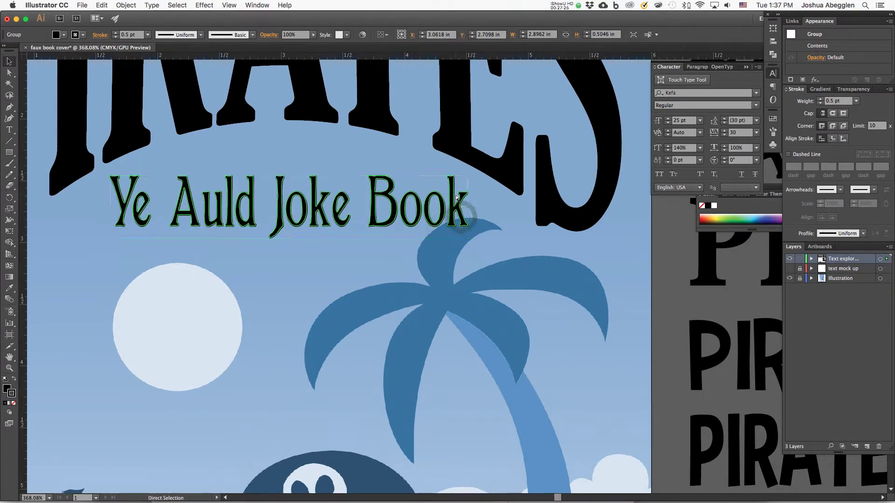
key("super+minus")
key("super+minus")
key("super+minus")
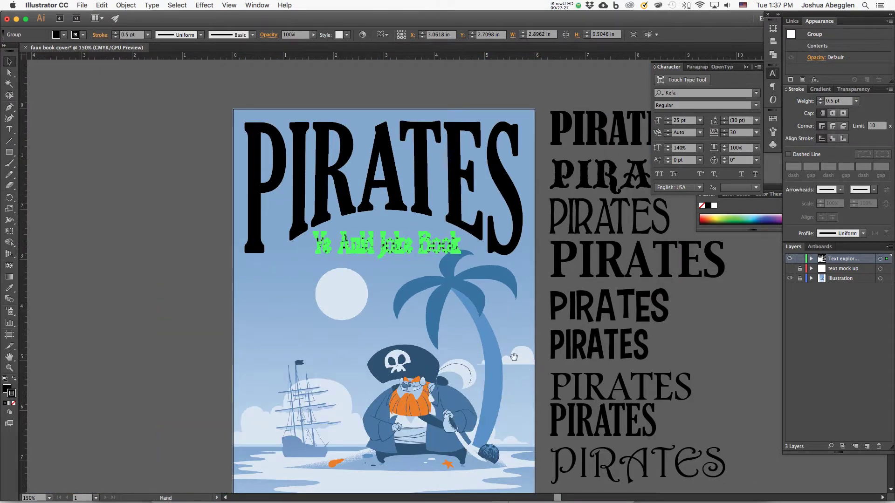
mouse_move(490, 320)
left_mouse_down()
mouse_move(484, 292)
mouse_move(492, 337)
left_mouse_up()
key("super+minus")
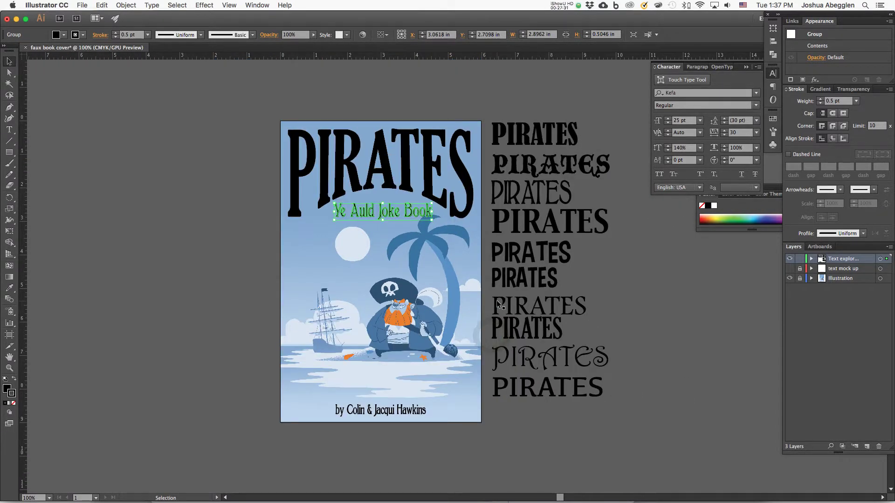
left_click(642, 284)
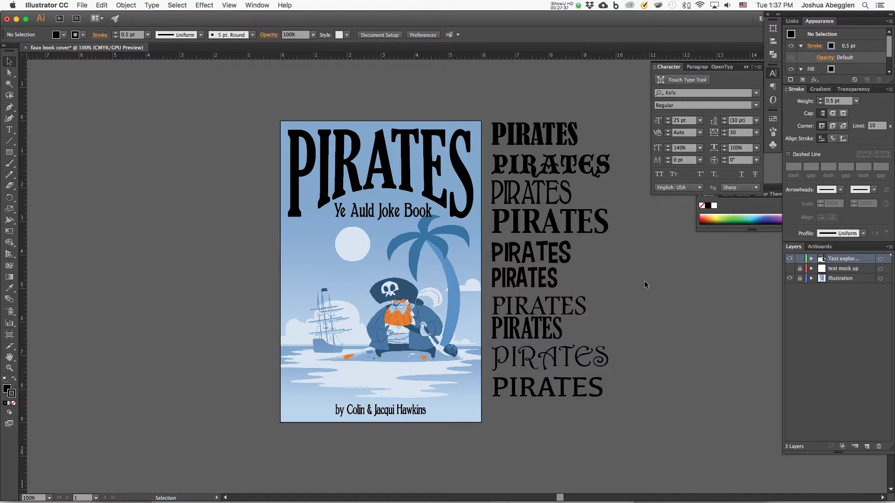
Try to colour the outlined author line with a blue sampled from the pirate using the Eyedropper.
left_click(419, 414)
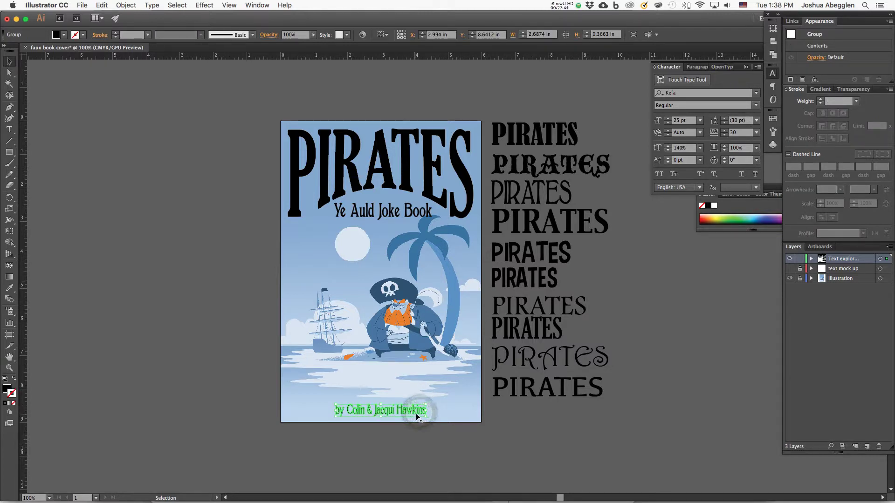
key("i")
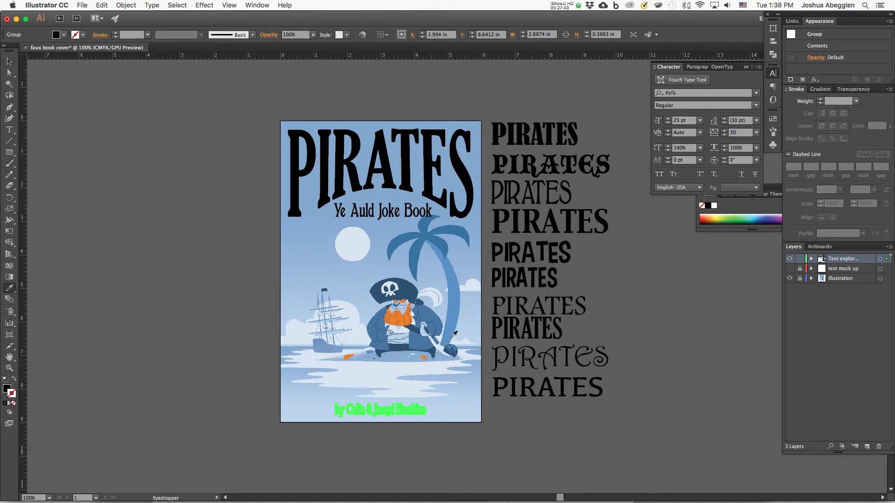
left_click(429, 315)
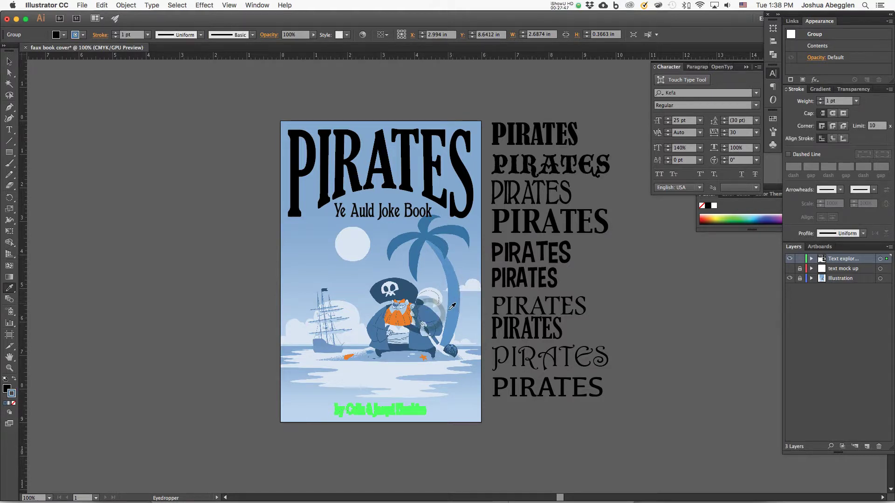
left_click(421, 357)
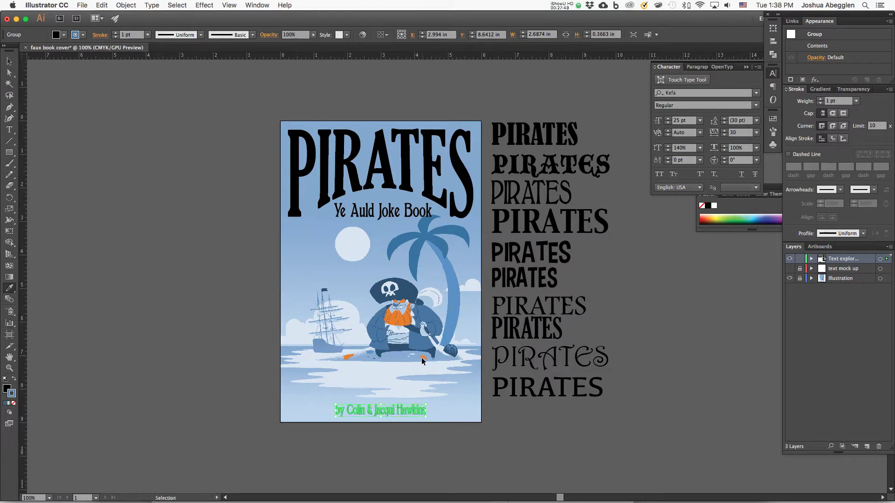
key("shift+Tab")
key("super+shift+q")
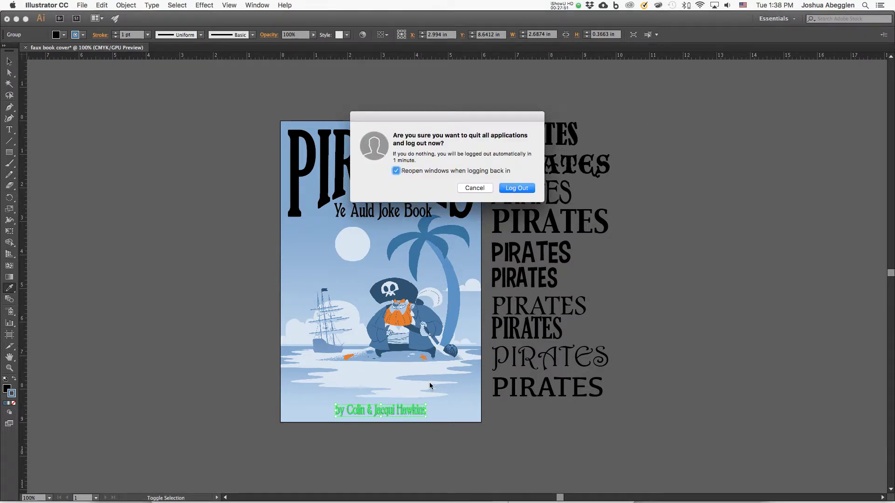
left_click(475, 188)
left_click(461, 387)
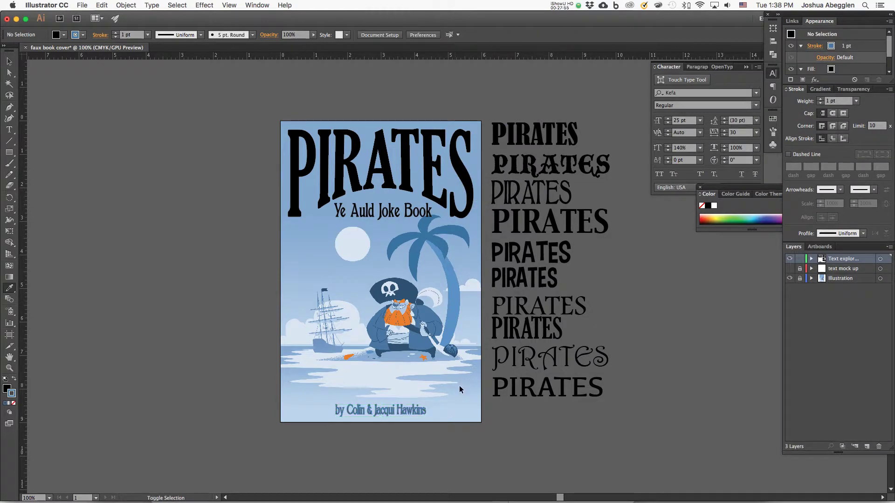
Fill the outlined author line with the blue of the pirate's coat using the Eyedropper, leaving it without a stroke.
left_click(421, 417)
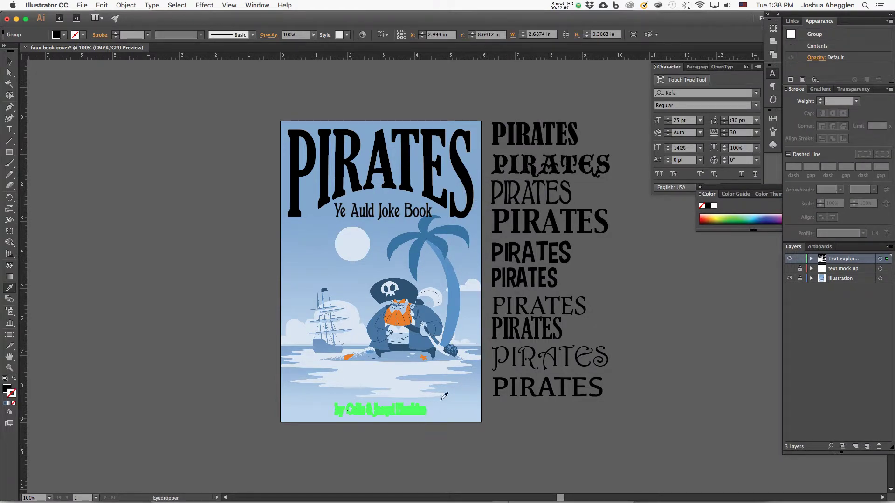
scroll(340, 350, "down", 5)
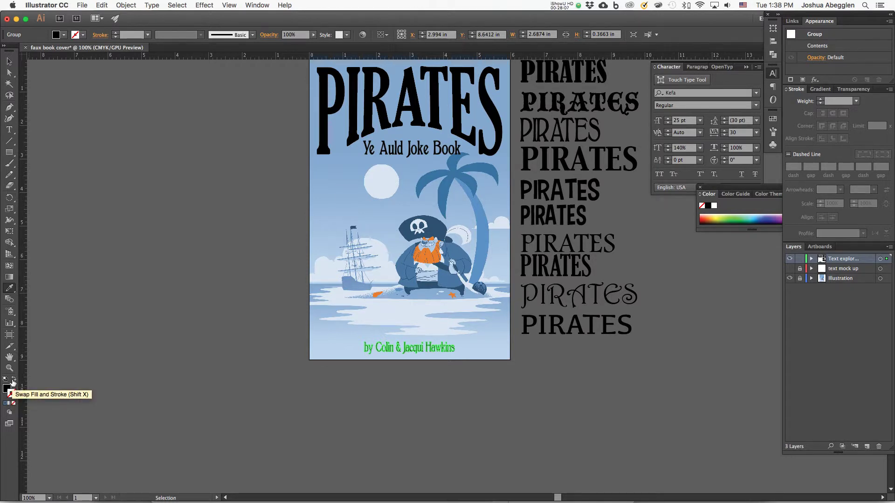
left_click(14, 380)
left_click(14, 378)
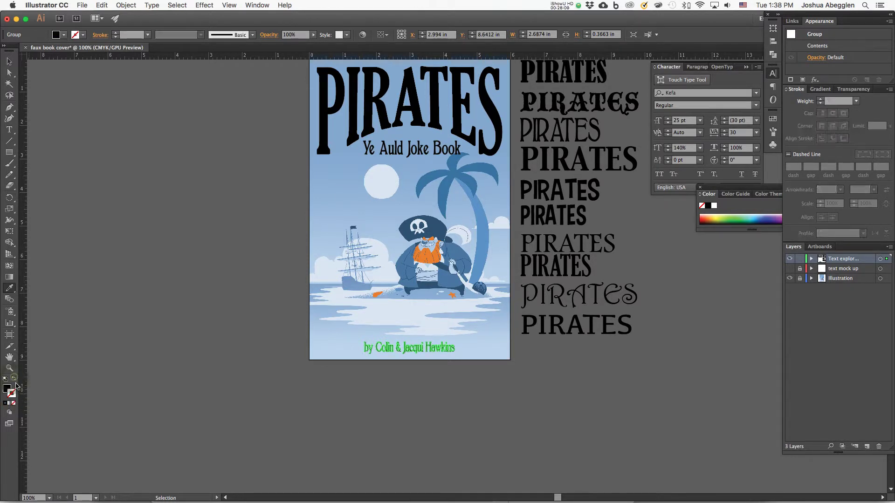
left_click(6, 388)
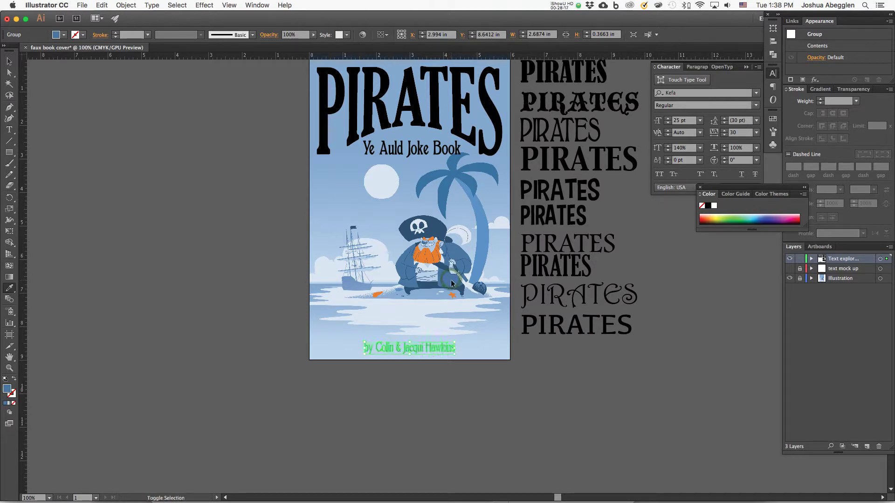
left_click(503, 252, "super")
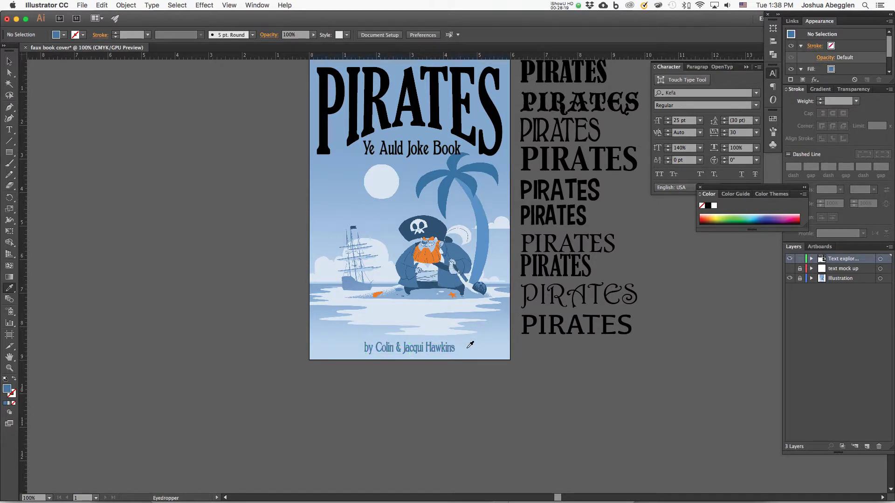
Group all the letters of the arched PIRATES title on the cover.
left_click_drag(458, 357, 448, 373)
key("super+equal")
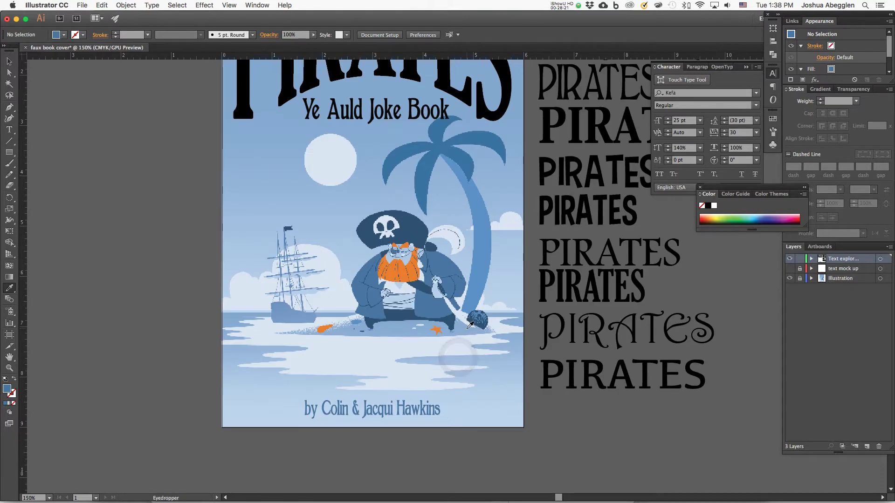
left_click_drag(498, 361, 494, 362)
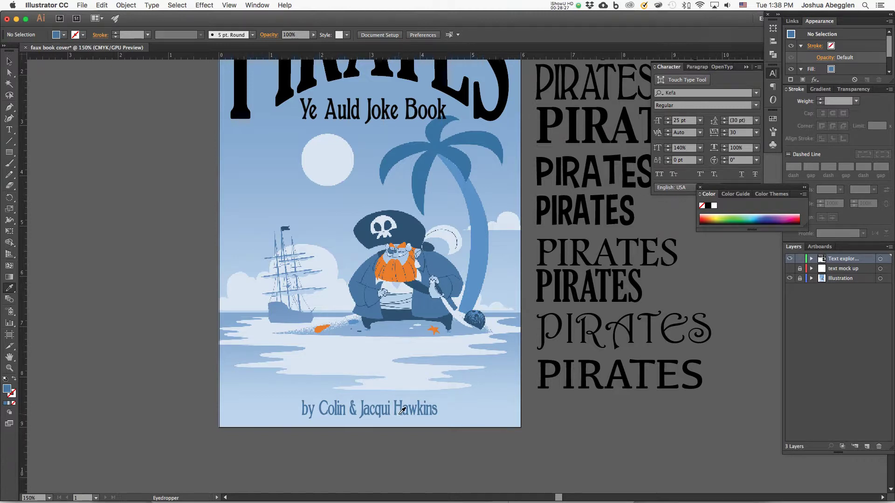
left_click_drag(466, 371, 431, 400)
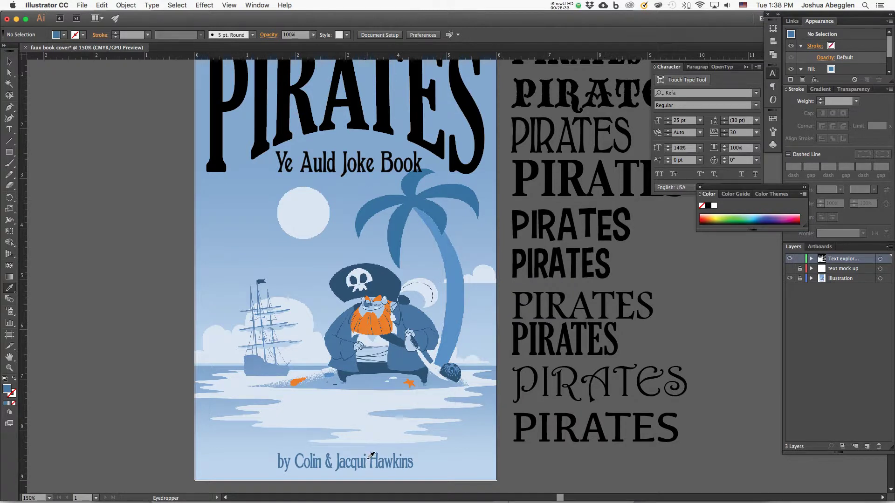
left_click_drag(493, 383, 482, 428)
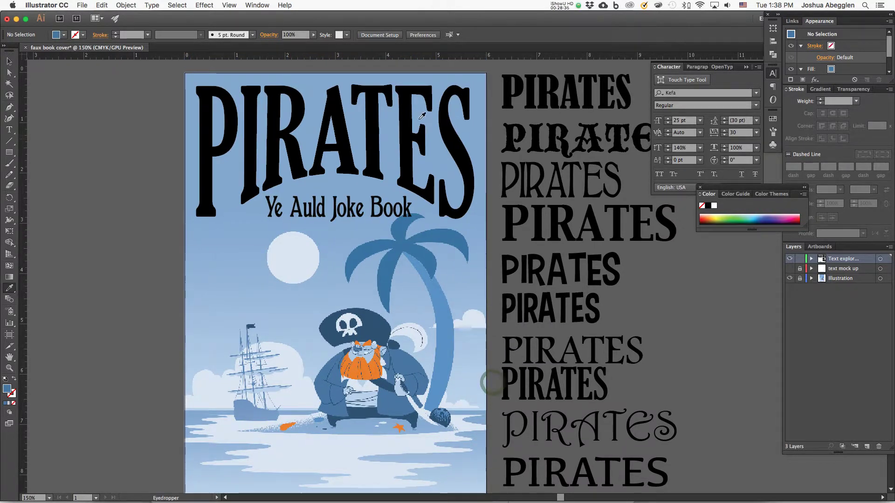
key("v")
left_click(412, 138)
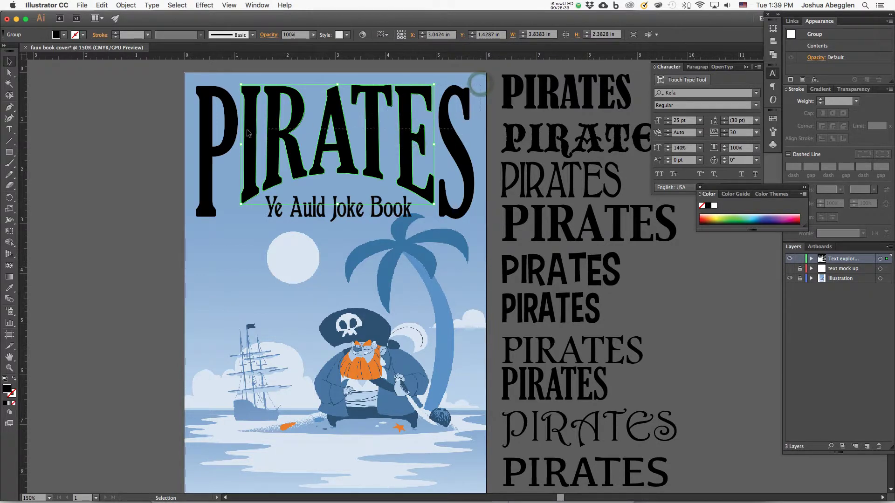
left_click_drag(480, 86, 186, 130)
key("super+g")
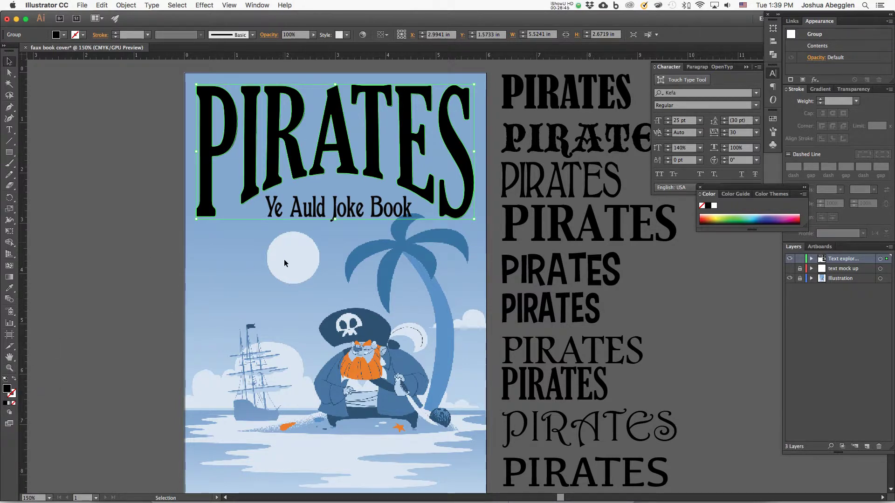
Recolour the PIRATES title with the moon's pale blue using the Eyedropper, and deselect it.
key("i")
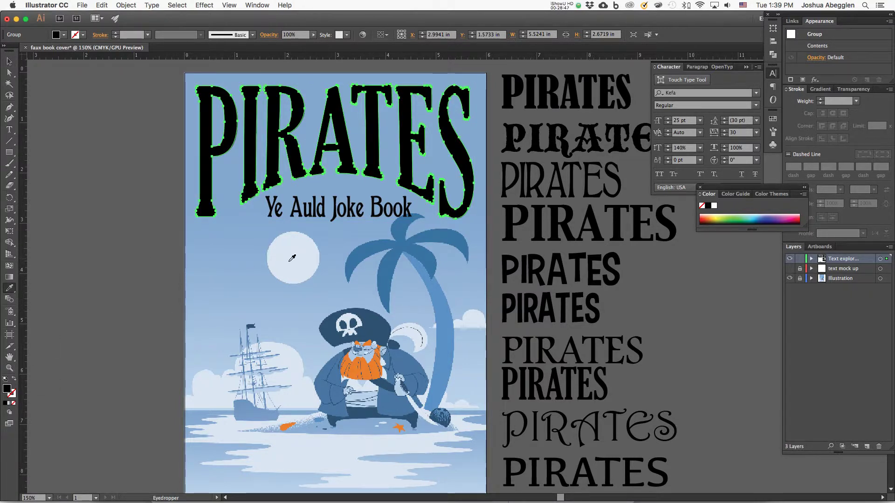
left_click(292, 258)
key("super+shift+a")
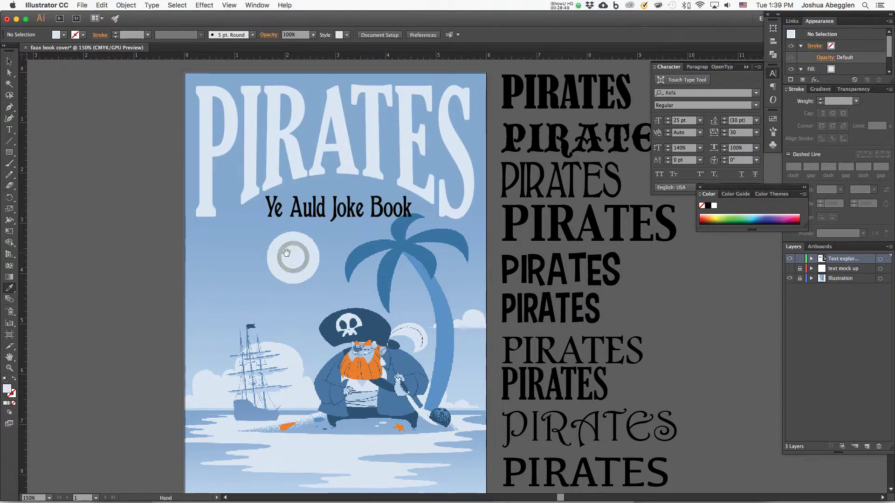
Fill the "Ye Auld Joke Book" subtitle with the dark blue of the pirate's hat using the Eyedropper, and deselect it.
left_click_drag(443, 205, 459, 190)
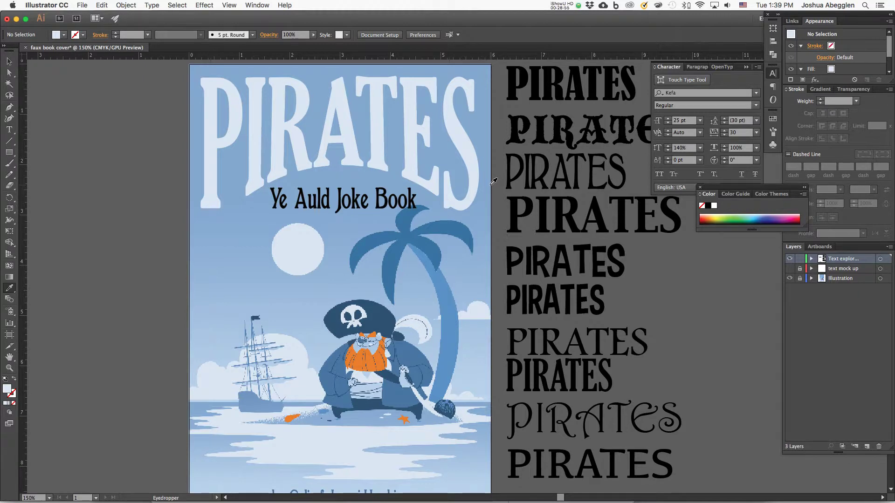
left_click_drag(457, 312, 459, 322)
key("v")
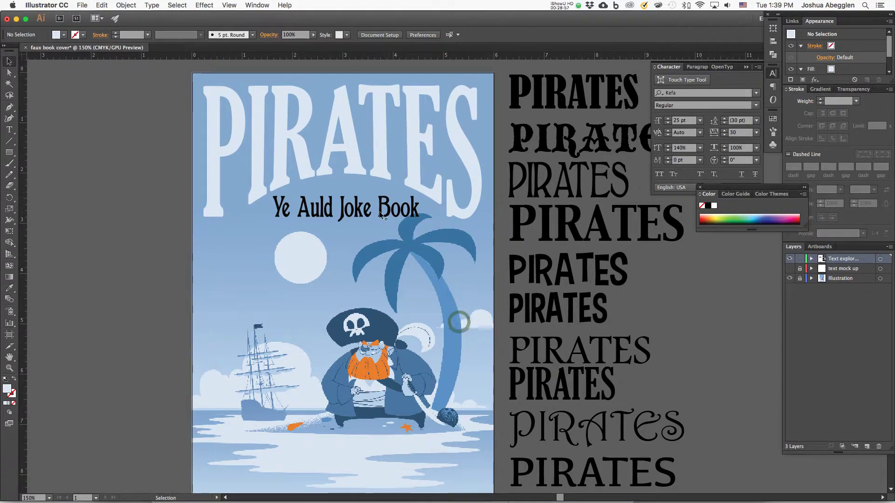
left_click(381, 218)
left_click_drag(461, 202, 465, 182)
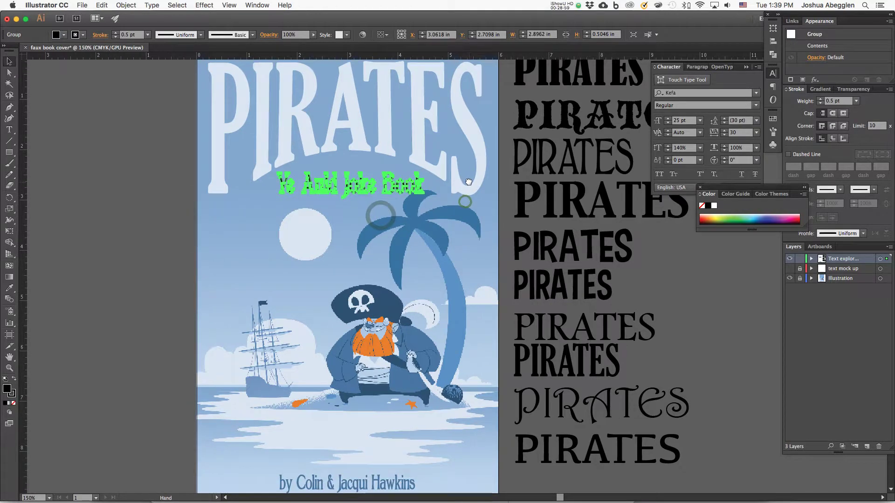
key("i")
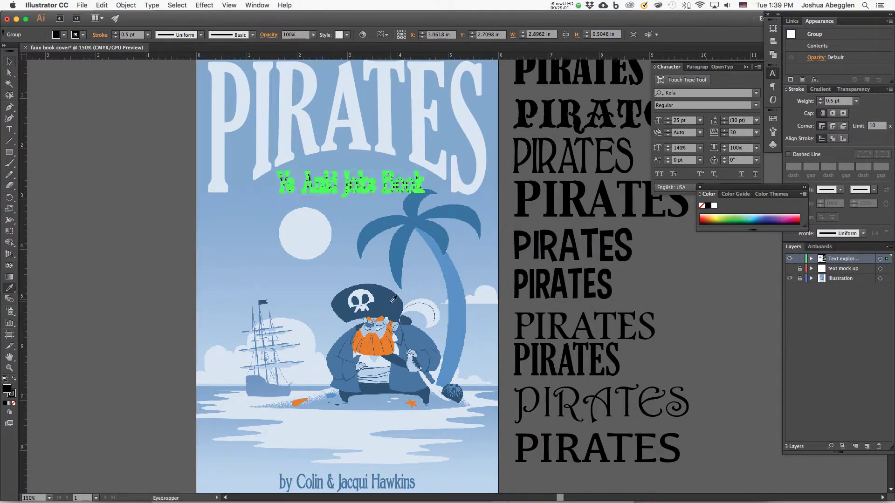
left_click(386, 304)
key("super+shift+a")
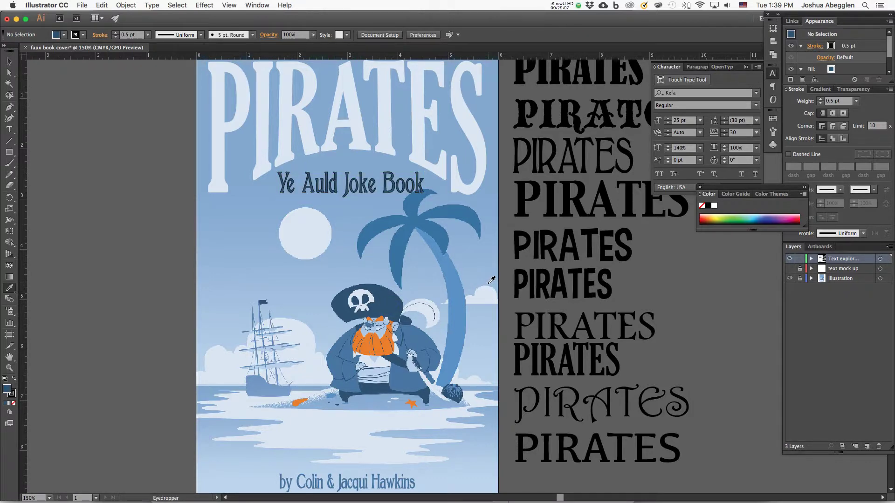
Try to darken the "Ye Auld Joke Book" subtitle's fill to 1D3A51 in the Color Picker.
key("z")
left_click_drag(417, 189, 448, 194)
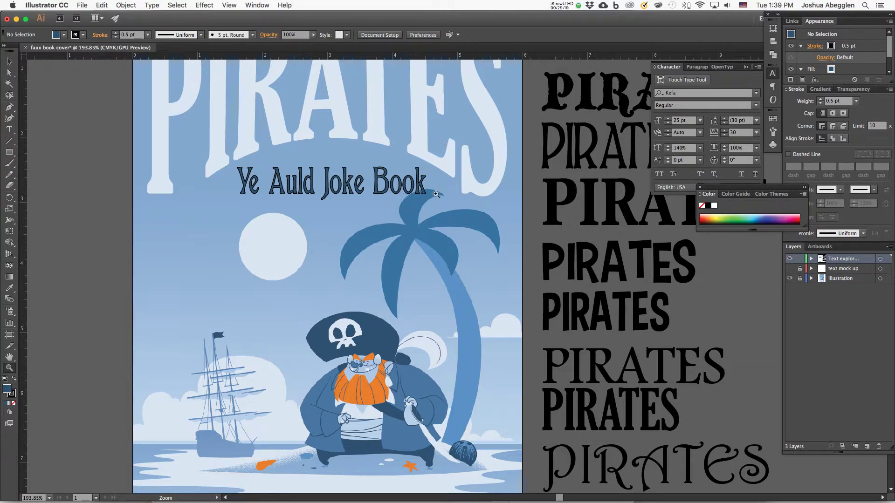
left_click_drag(430, 182, 540, 173)
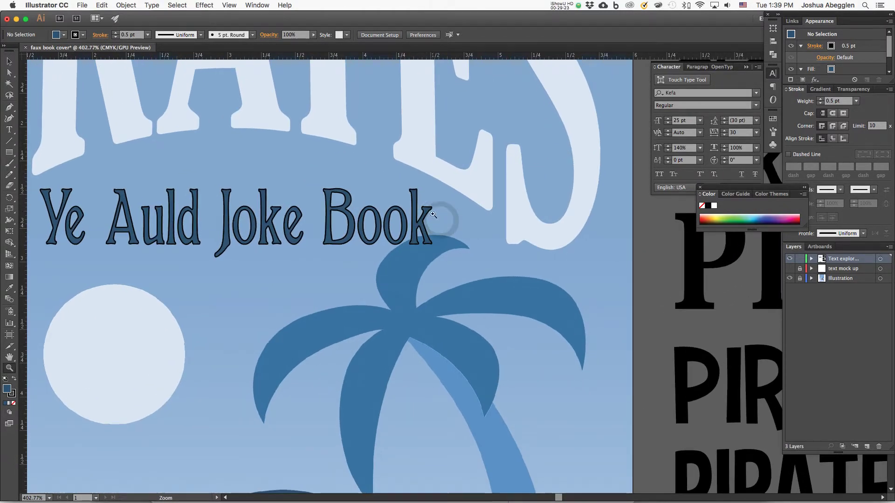
left_click_drag(437, 234, 445, 216)
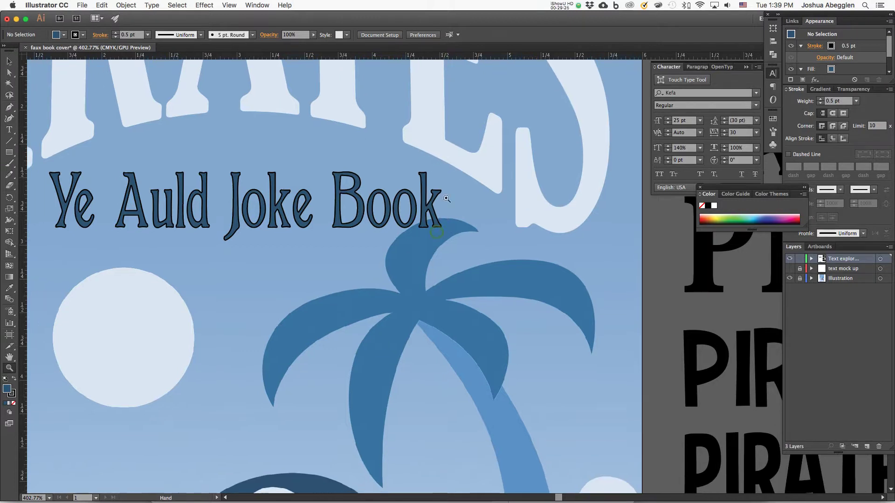
double_click(8, 390)
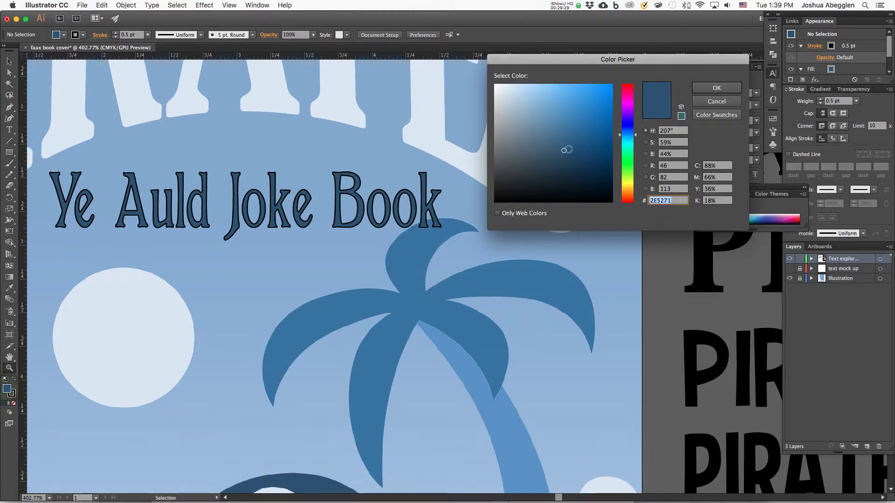
left_click(567, 155)
left_click_drag(568, 155, 571, 162)
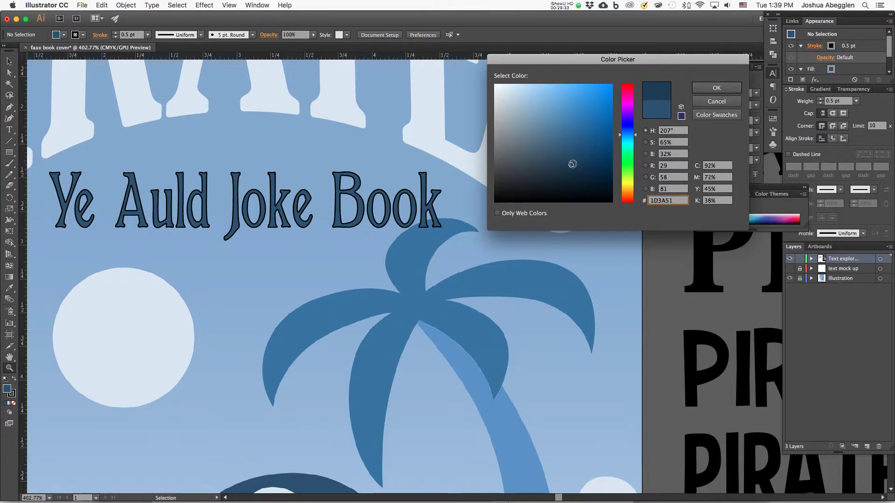
left_click(718, 88)
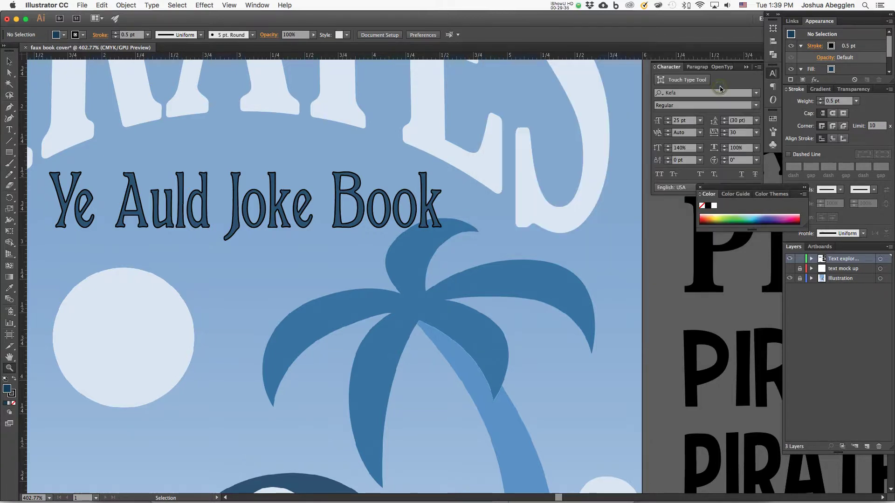
Select the "Ye Auld Joke Book" subtitle and darken its fill to 1B374C in the Color Picker.
key("c")
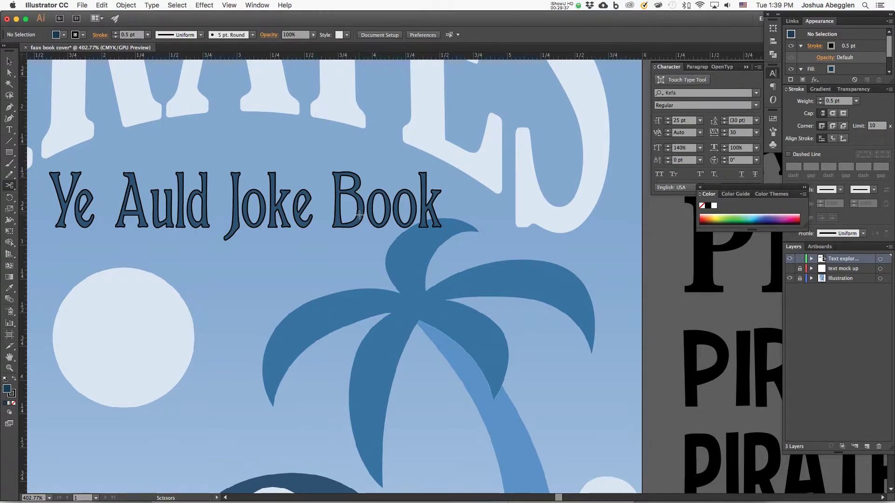
key("v")
left_click(359, 213)
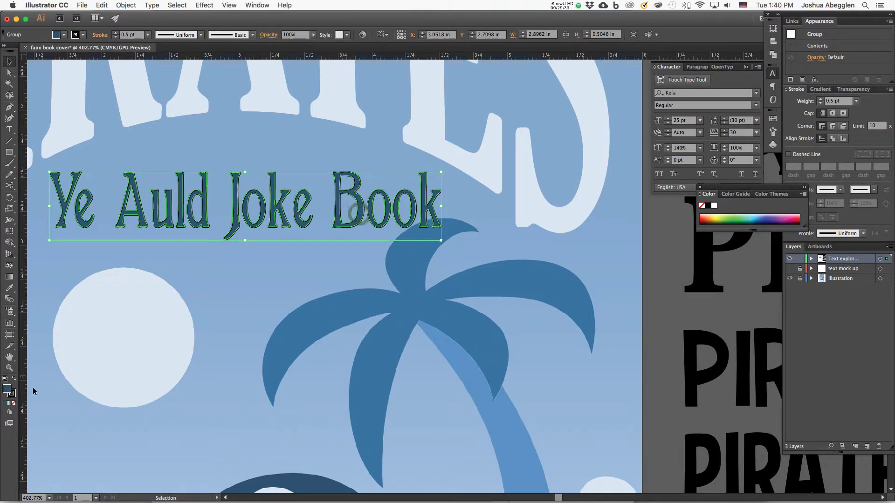
double_click(8, 390)
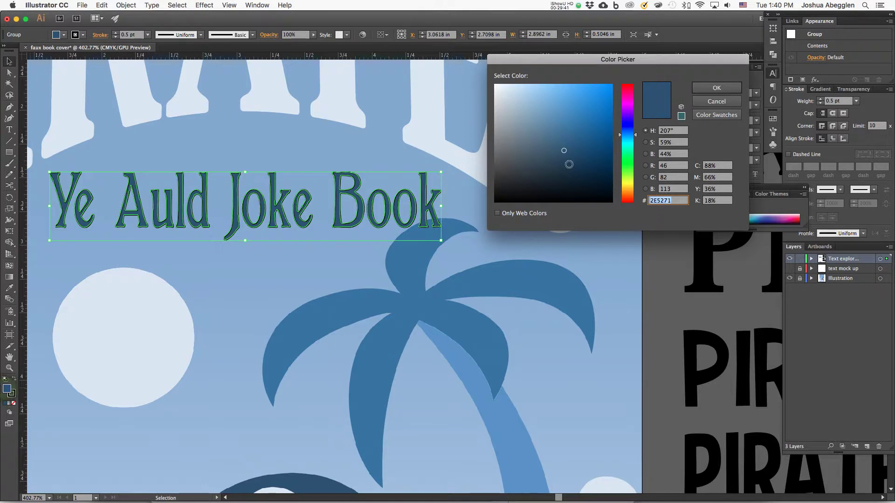
left_click_drag(567, 161, 572, 166)
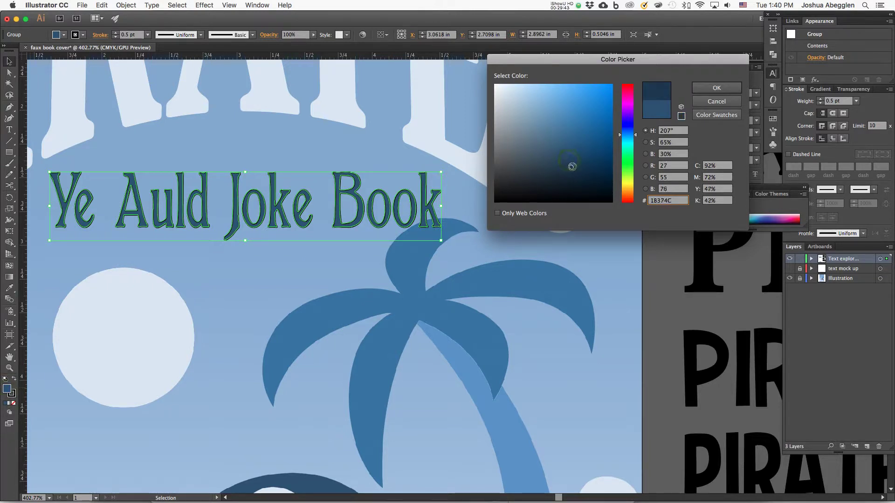
left_click(709, 89)
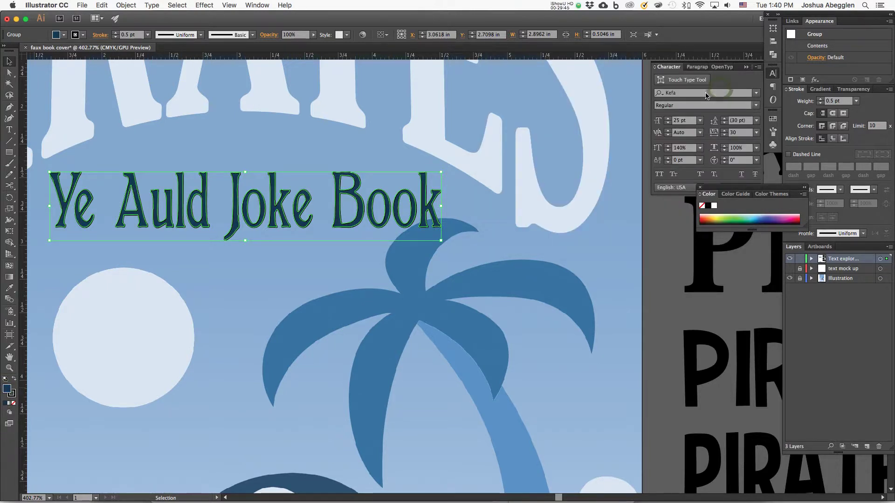
left_click(14, 396)
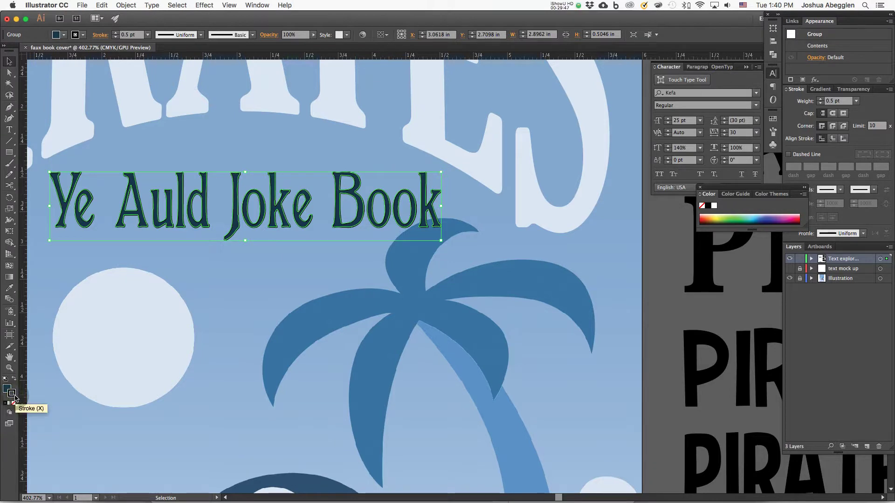
double_click(13, 394)
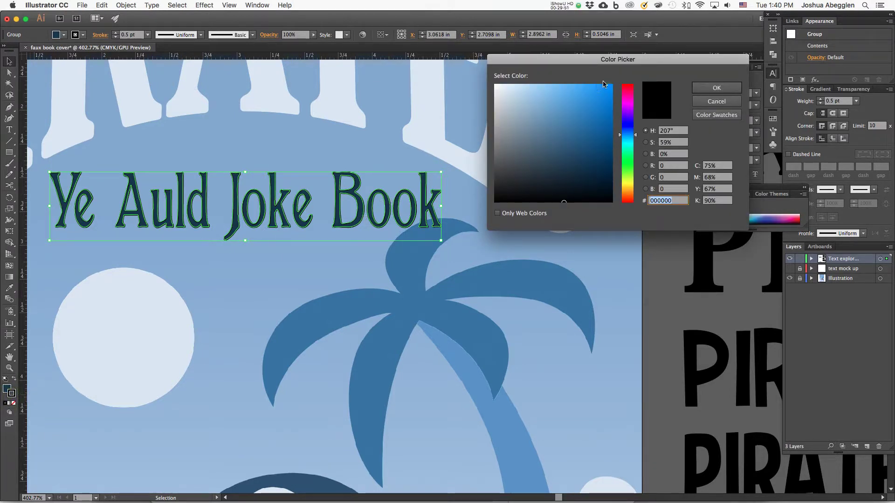
key("BackSpace")
left_click_drag(663, 60, 671, 55)
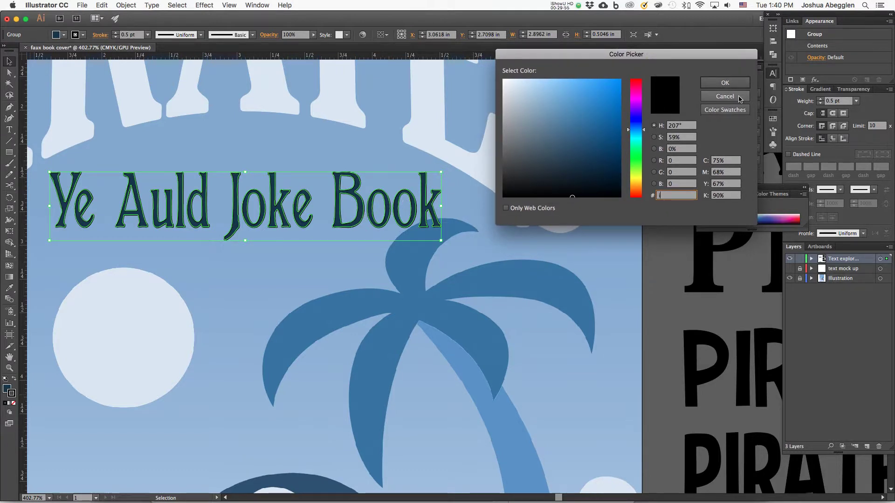
left_click(730, 134)
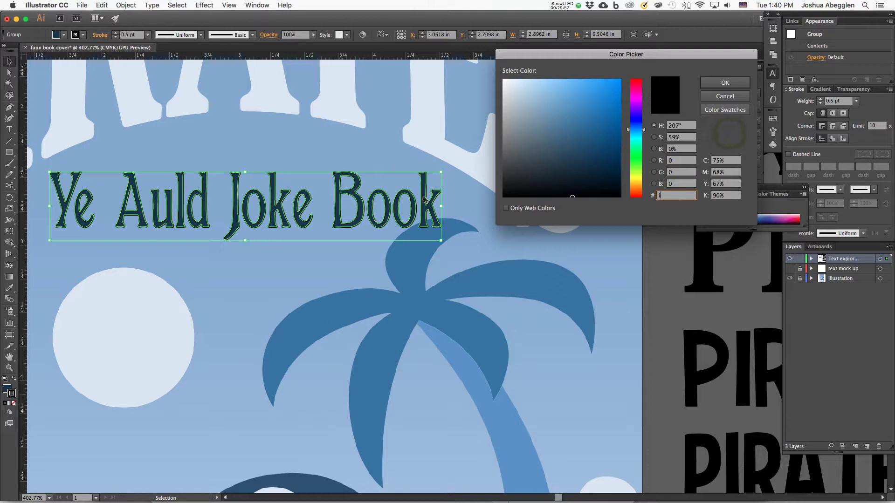
left_click(728, 95)
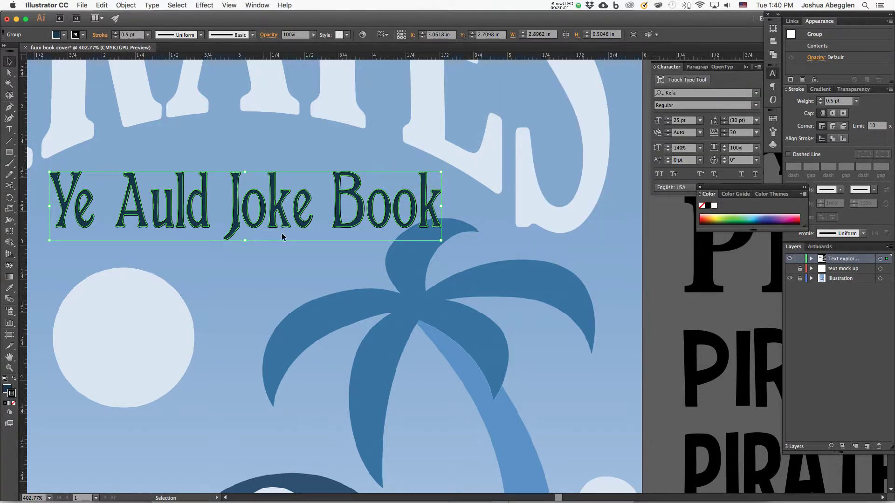
Match the subtitle's stroke to its own dark blue fill using the Eyedropper, and deselect it.
key("i")
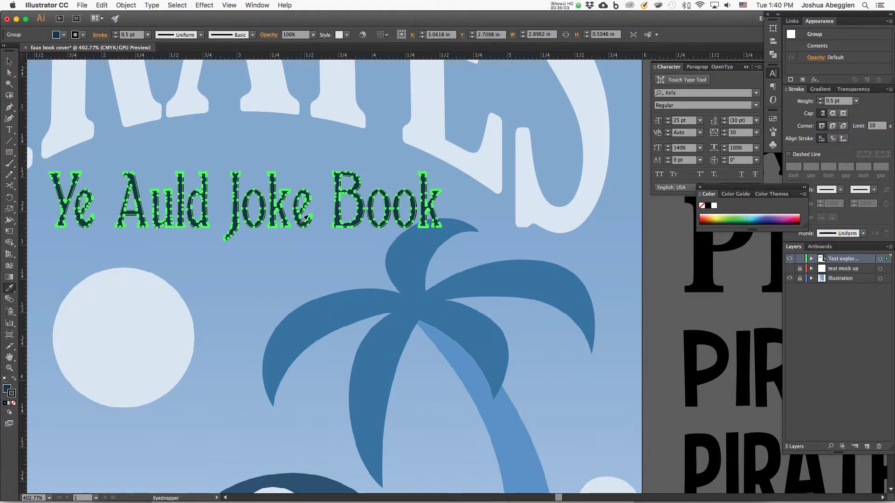
left_click(302, 223)
left_click(298, 254, "super")
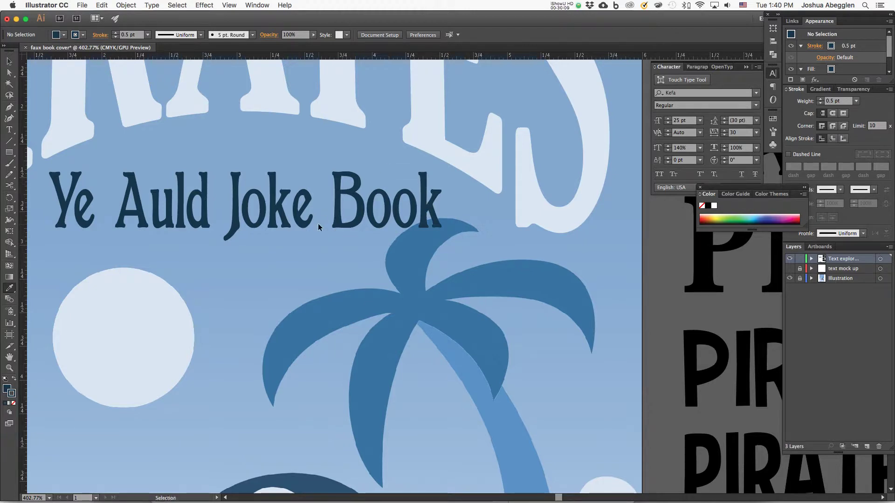
Review the recoloured lettering across the whole cover, and examine the arched PIRATES title up close.
key("super+minus")
key("super+minus")
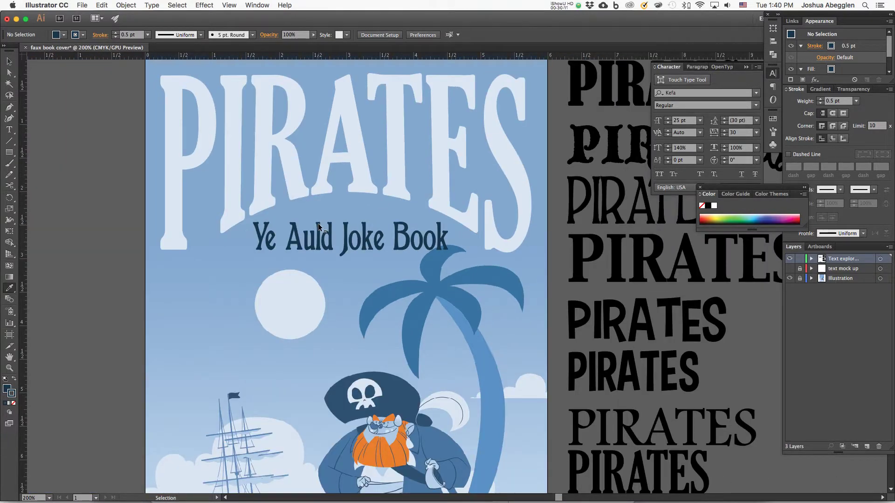
key("super+minus")
left_click_drag(497, 356, 469, 302)
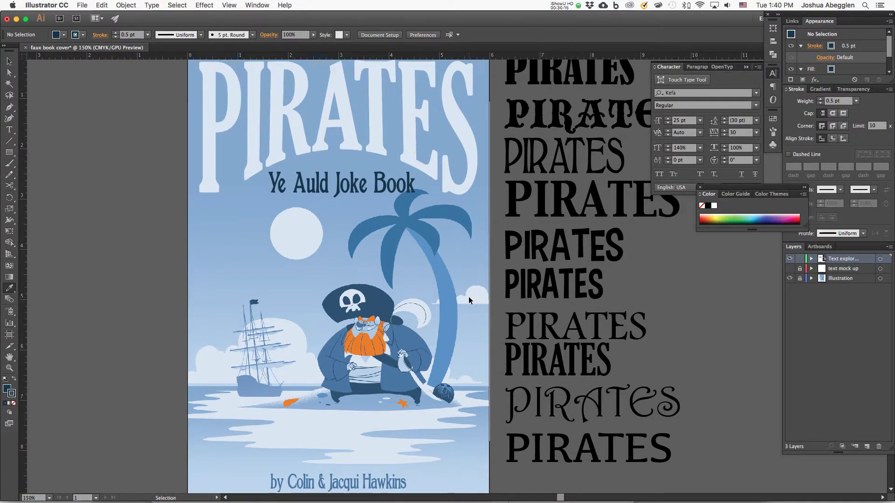
key("super+minus")
key("v")
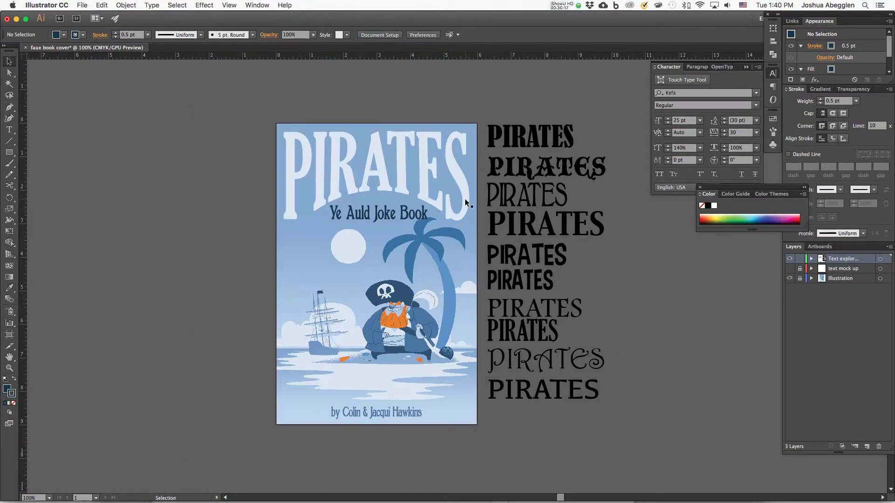
left_click(465, 199)
left_click_drag(466, 200, 569, 178)
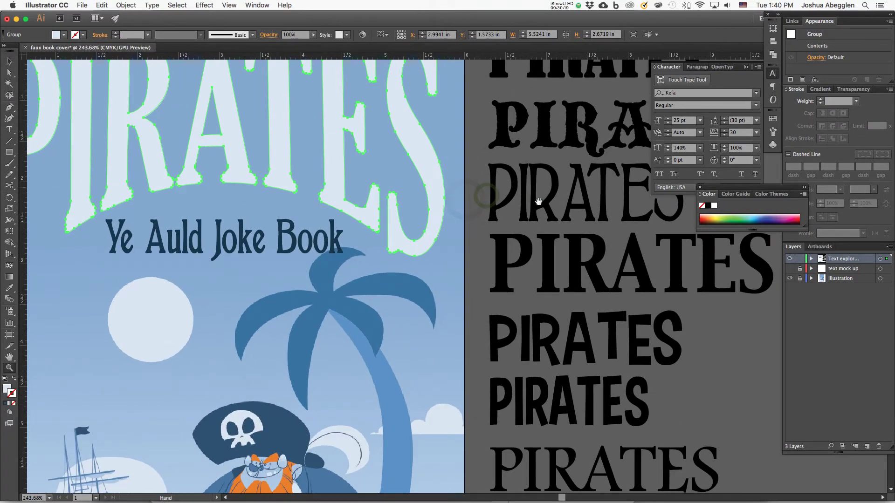
left_click_drag(482, 250, 568, 387)
left_click_drag(513, 369, 514, 364)
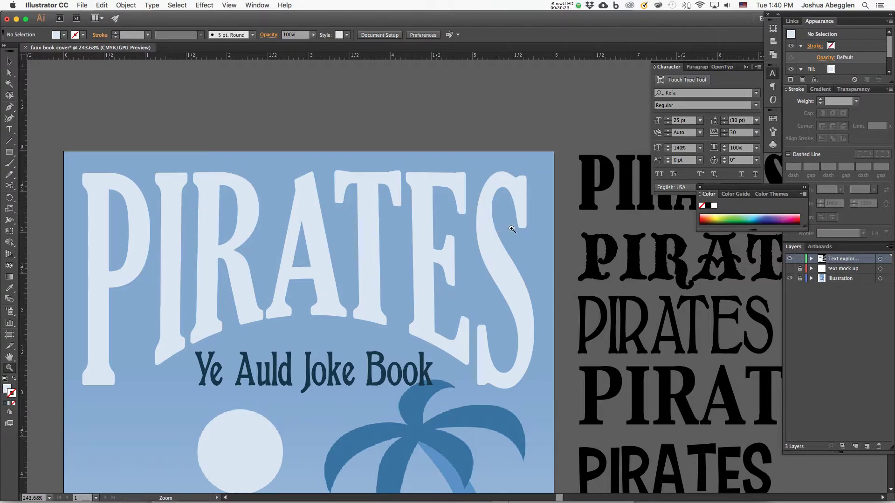
Start a Roughen effect on the grouped PIRATES title with its preview turned on.
key("v")
left_click(505, 272)
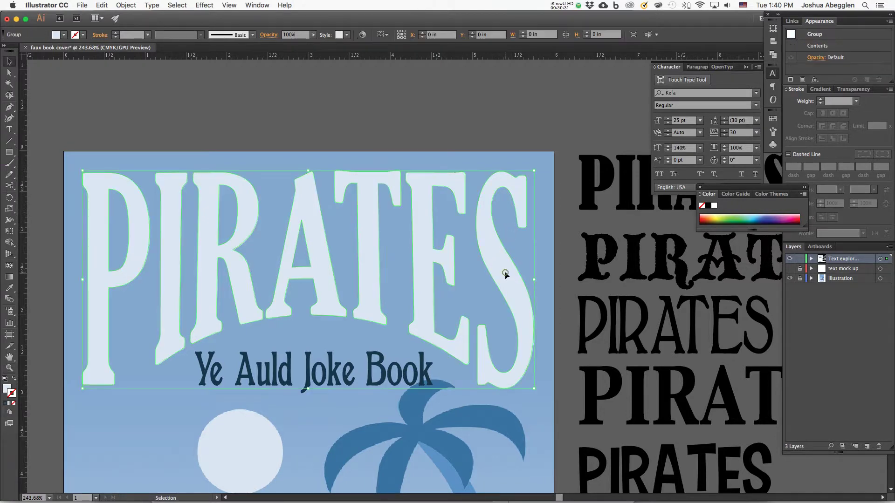
key("super+plus")
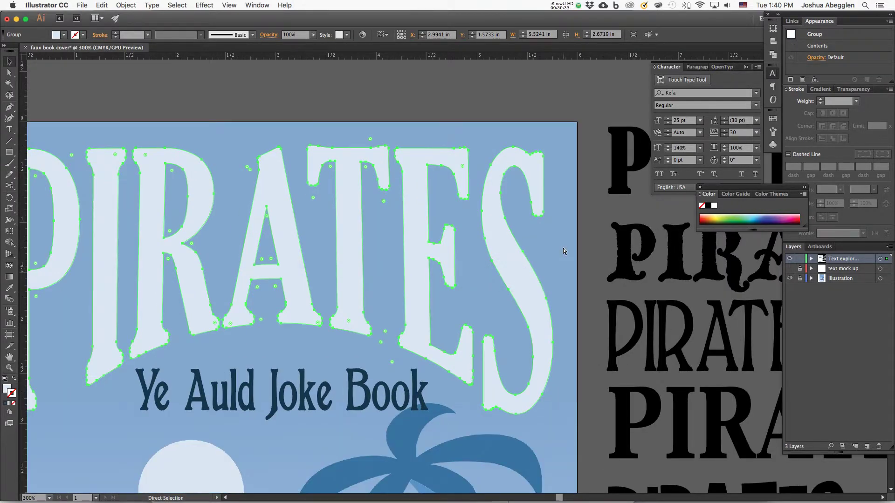
left_click_drag(552, 318, 505, 312)
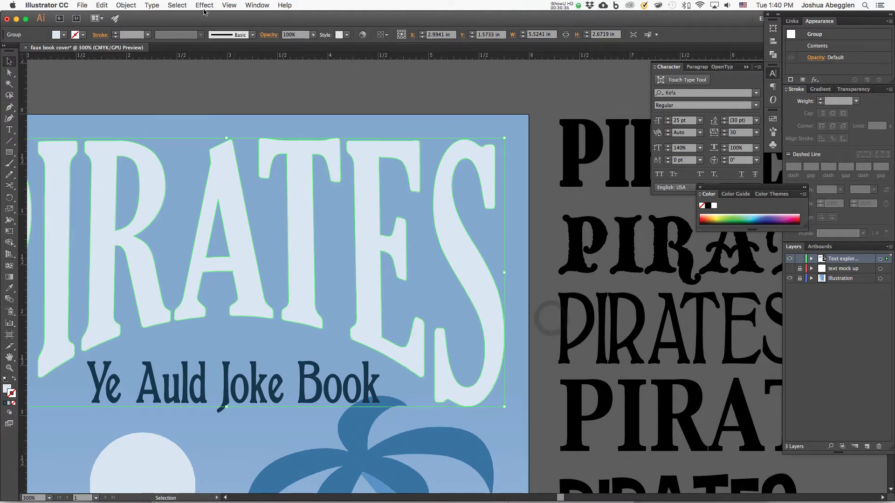
left_click(205, 5)
mouse_move(233, 90)
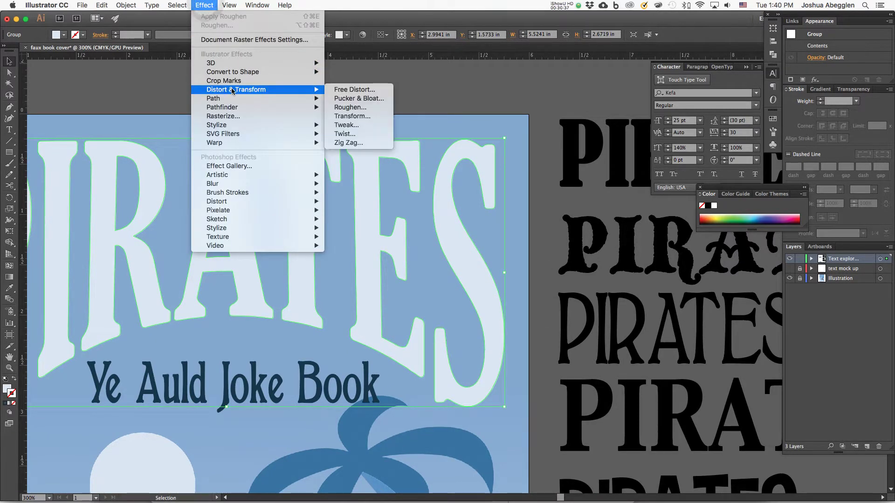
left_click(371, 109)
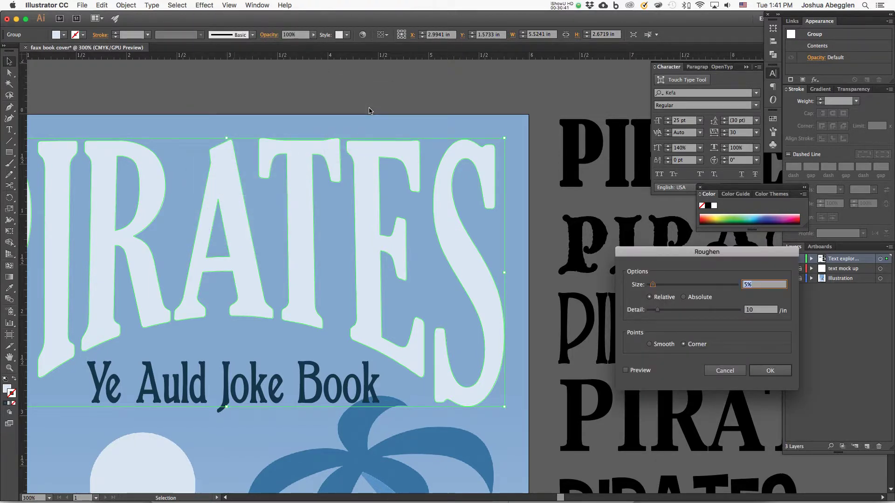
left_click_drag(690, 253, 626, 141)
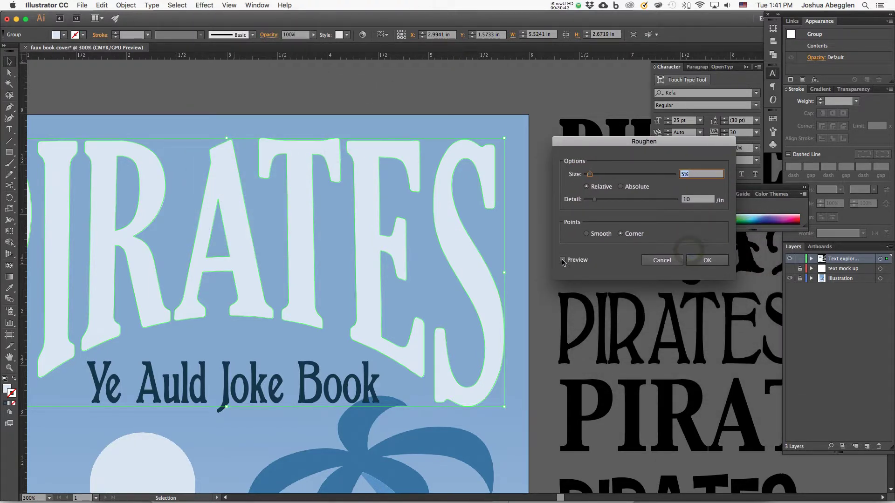
left_click(563, 260)
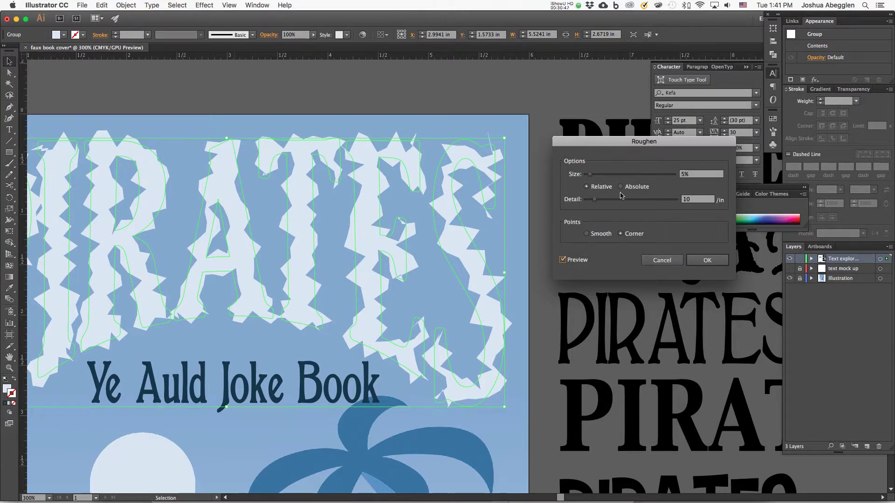
Set the Roughen detail to 78 per inch and reduce the relative size to 0.1%.
left_click_drag(595, 202, 659, 201)
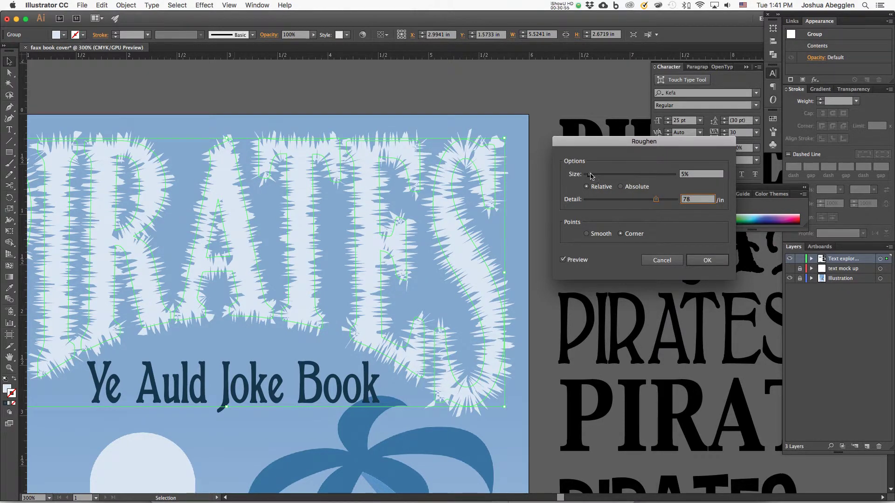
left_click_drag(591, 175, 588, 179)
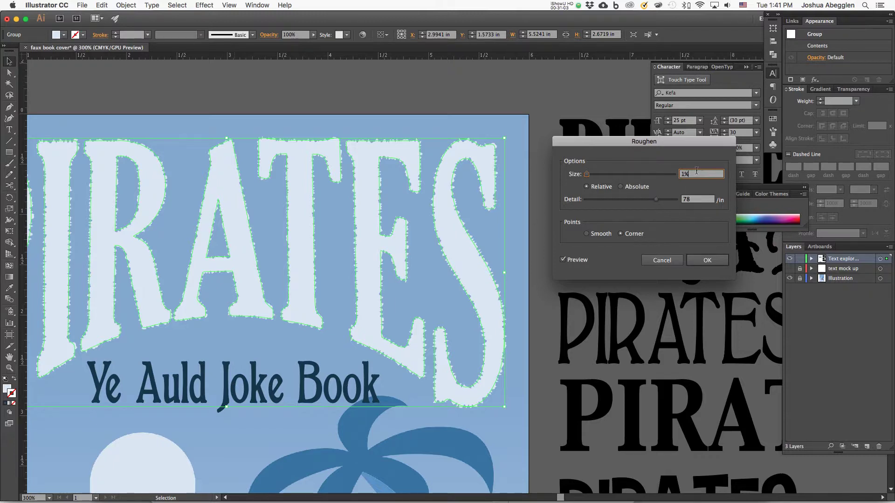
left_click_drag(695, 173, 678, 167)
type("0.1")
key("Tab")
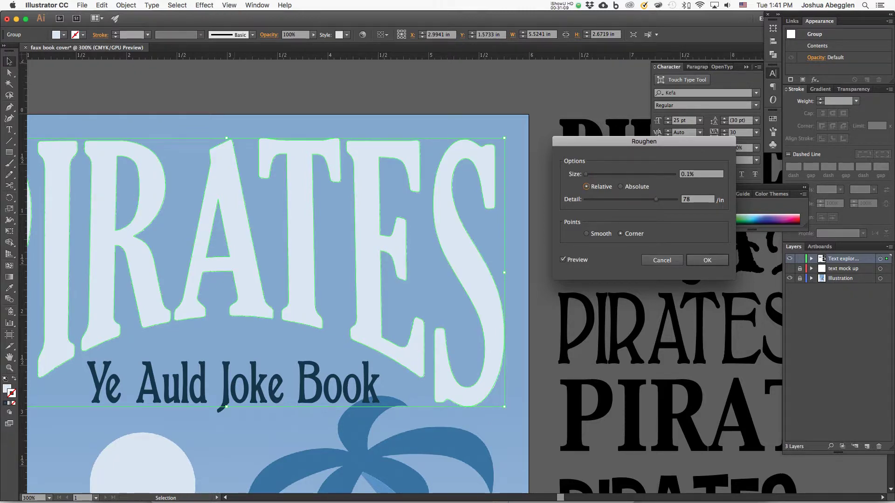
Try a Roughen size of 0.2%, settle on 0.25%, and apply the effect to the PIRATES title.
left_click_drag(588, 143, 613, 135)
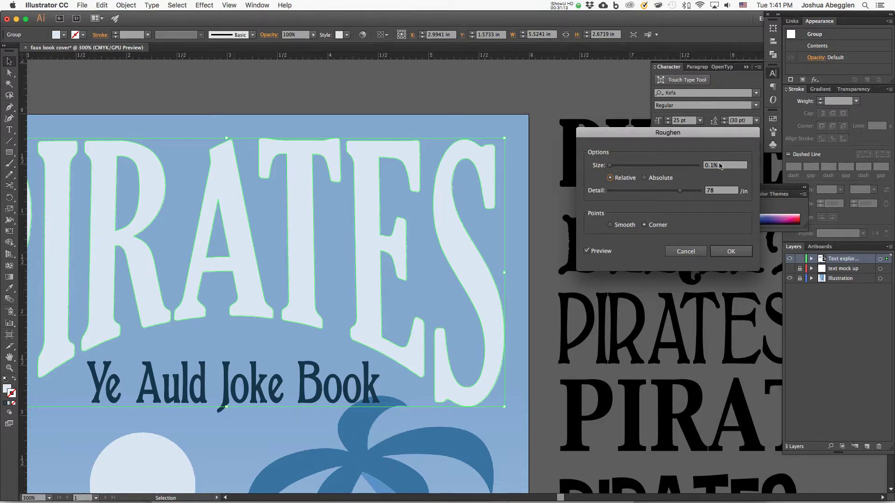
double_click(725, 165)
type("0.2")
key("Tab")
double_click(724, 165)
type(".25")
key("Tab")
left_click(731, 251)
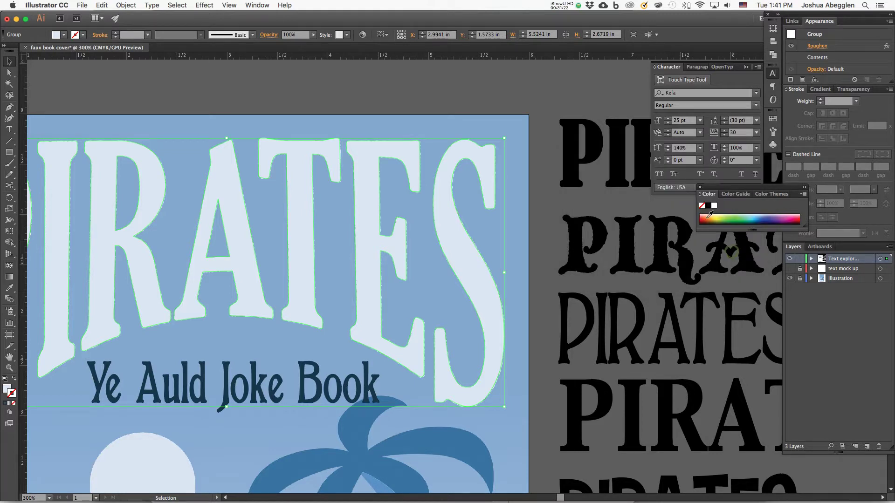
Copy the roughened light-coloured PIRATES title.
left_click(531, 269)
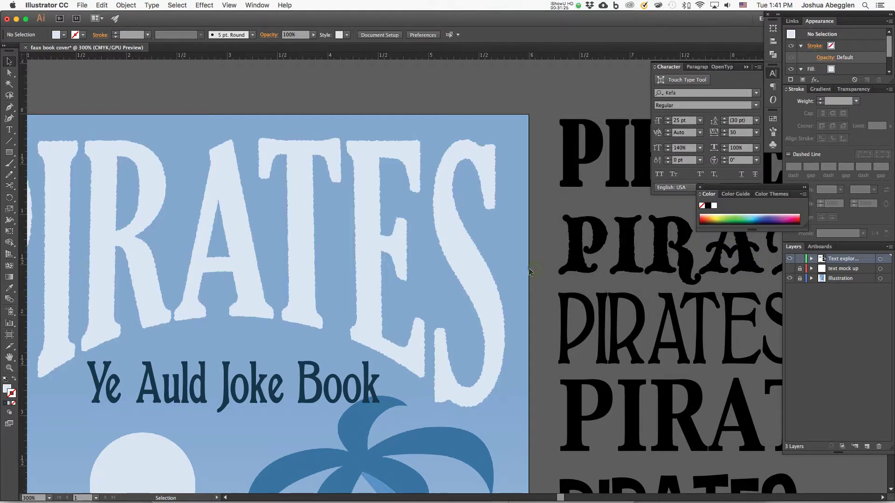
left_click_drag(473, 341, 563, 321)
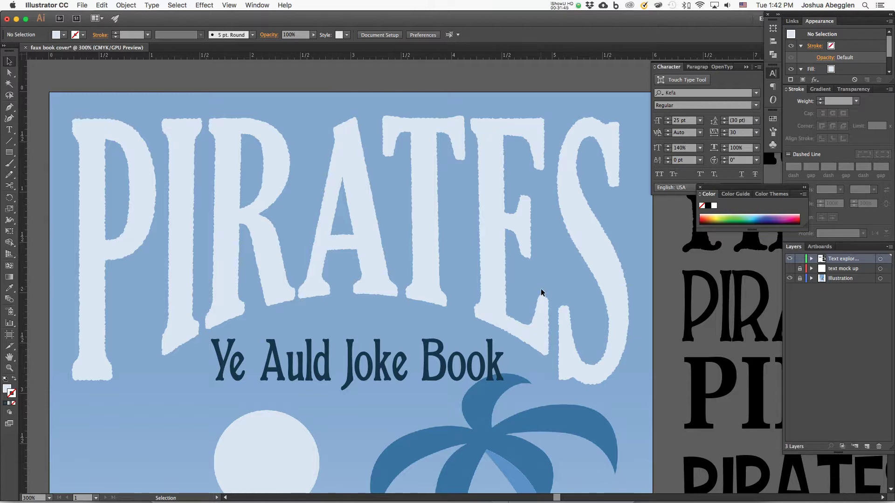
left_click(586, 240)
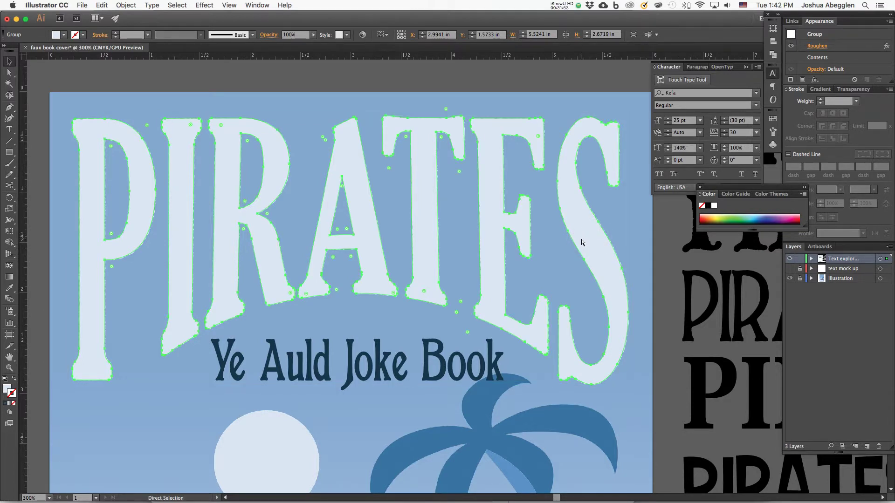
left_click(103, 6)
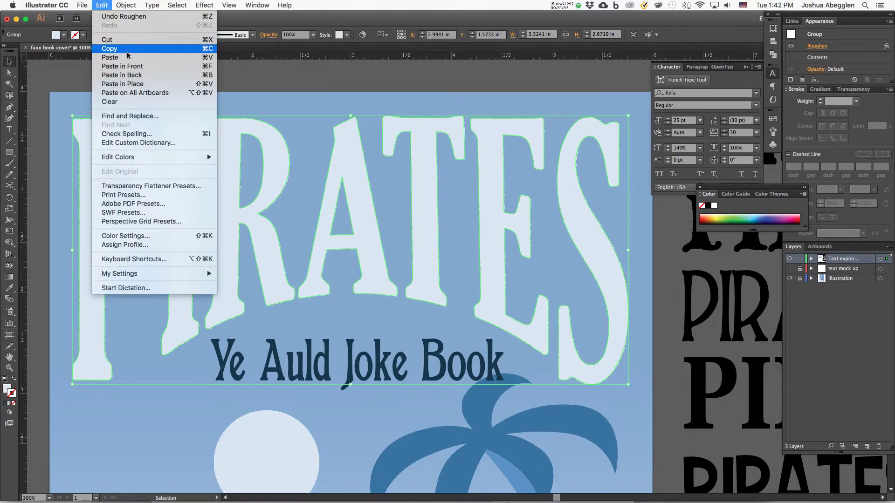
left_click(192, 49)
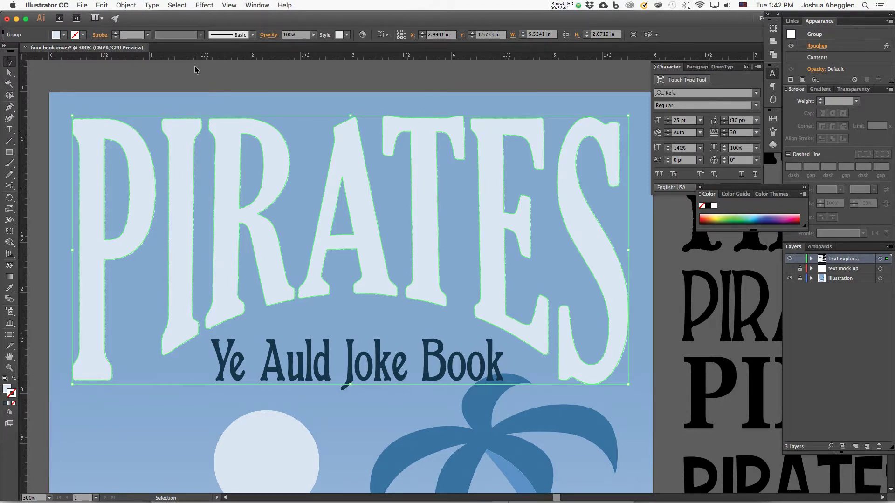
left_click(195, 70)
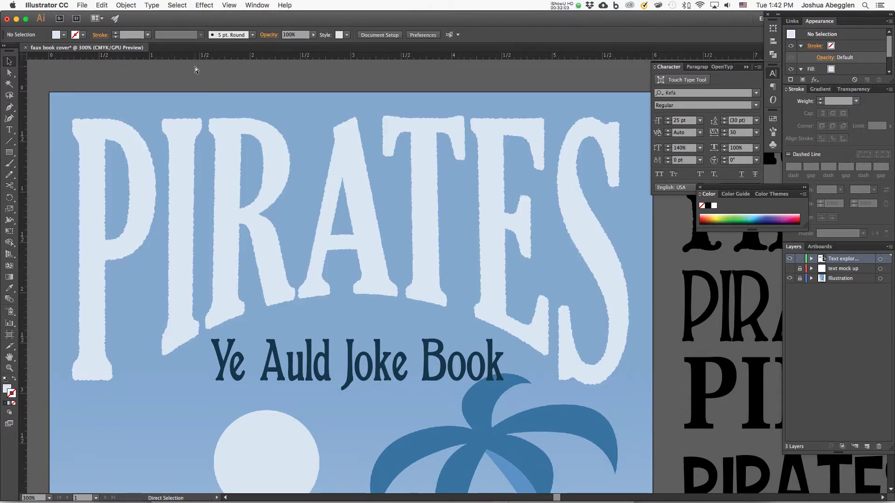
left_click(589, 169)
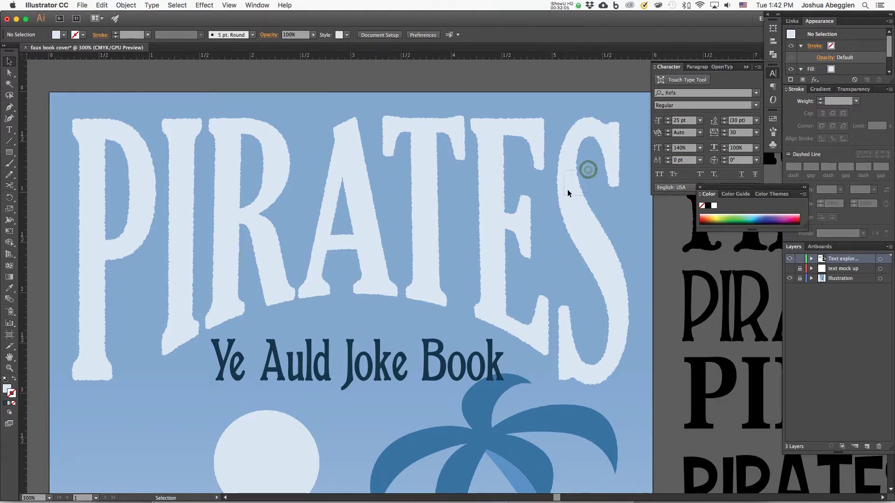
left_click(594, 162)
left_click_drag(479, 191, 523, 236)
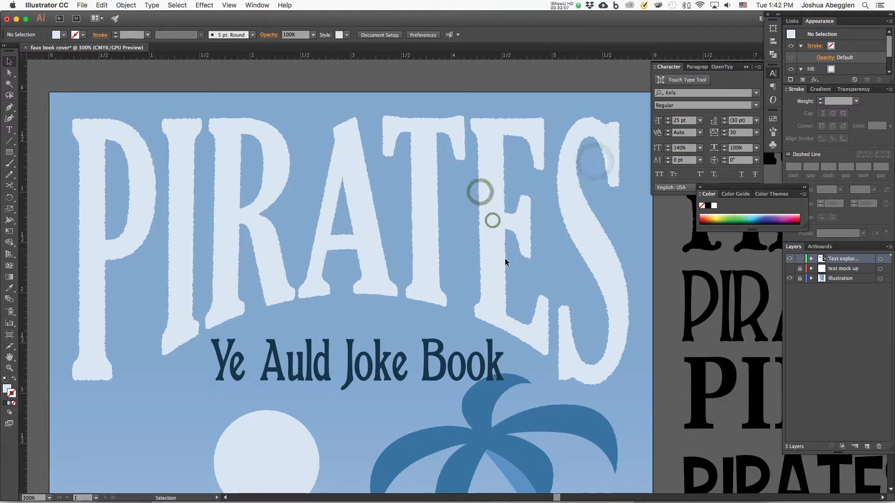
left_click_drag(503, 265, 523, 251)
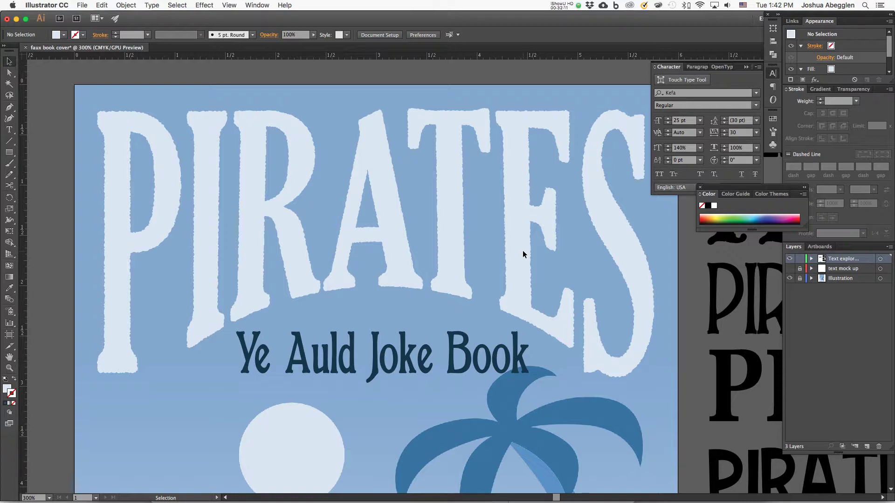
Duplicate the PIRATES title in place and recolour the copy with the dark blue sampled from the Ye Auld Joke Book subtitle.
key("a")
key("v")
left_click(523, 254)
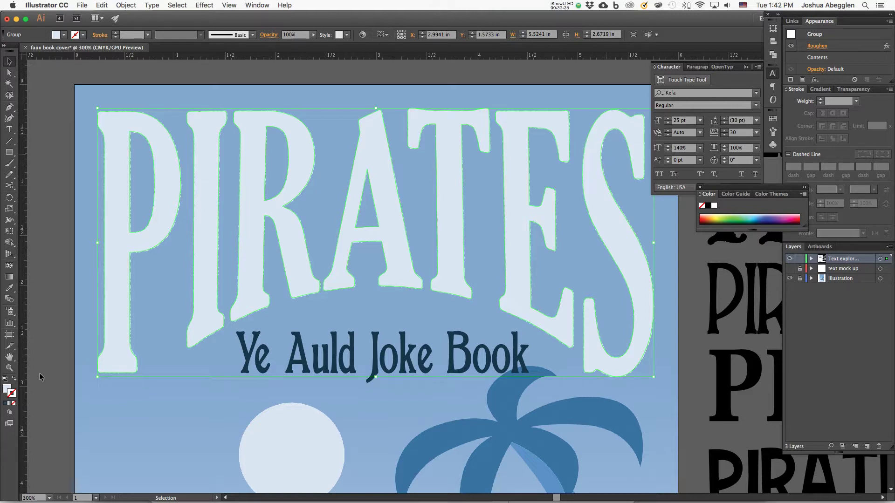
left_click(12, 387)
key("i")
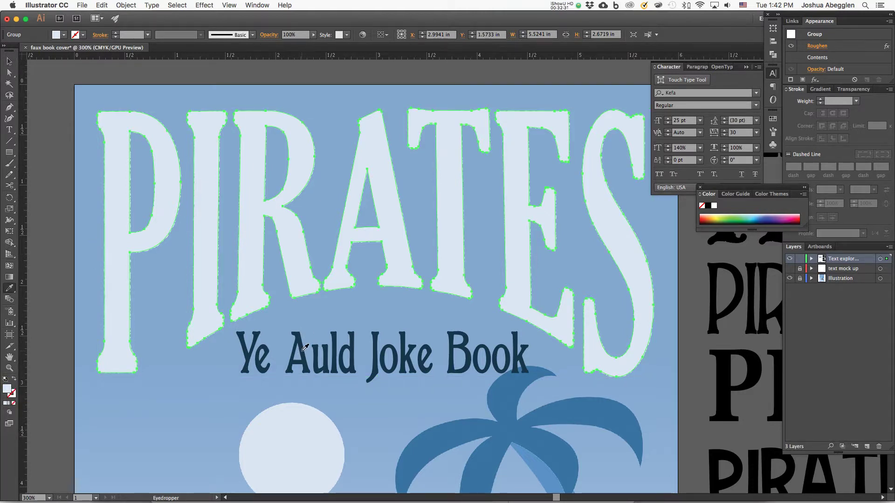
left_click(304, 348)
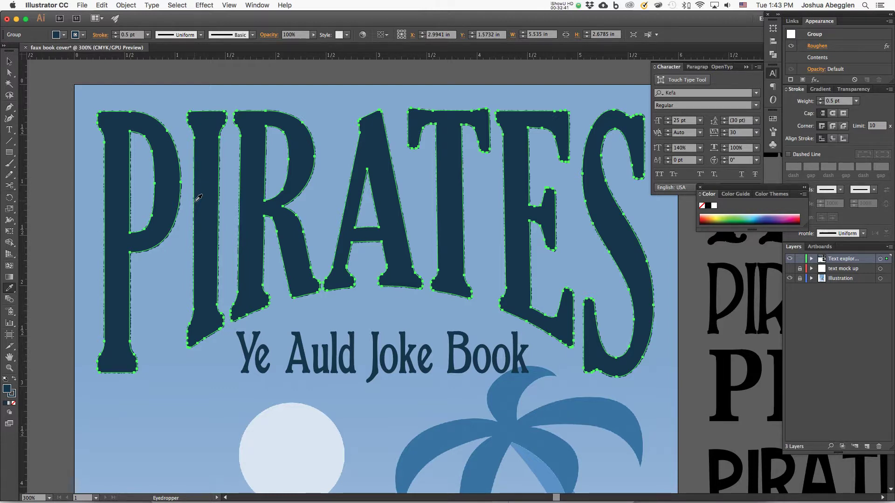
Send the dark blue PIRATES copy to the back, behind the light title, and deselect it.
scroll(606, 237, "right", 2)
scroll(606, 238, "down", 1)
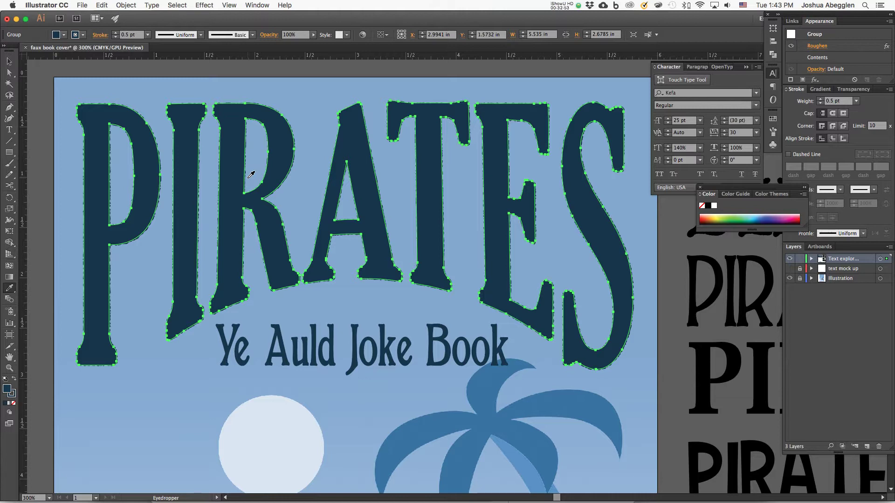
left_click(175, 7)
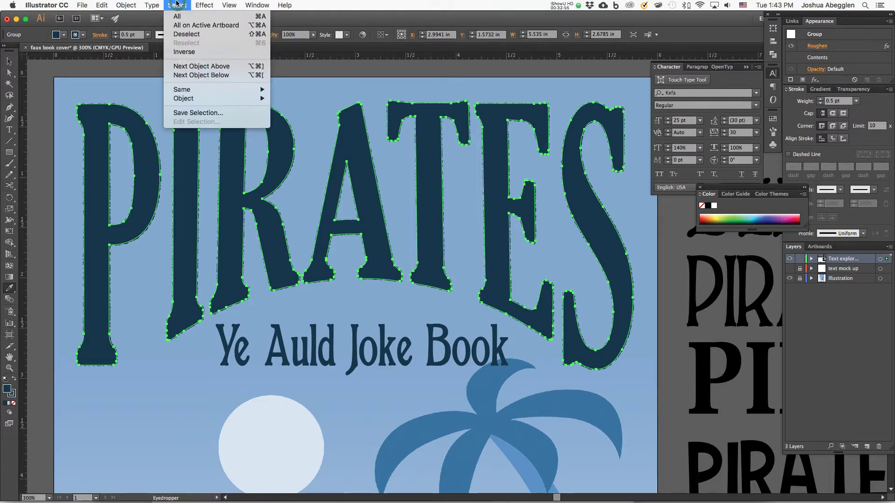
mouse_move(129, 3)
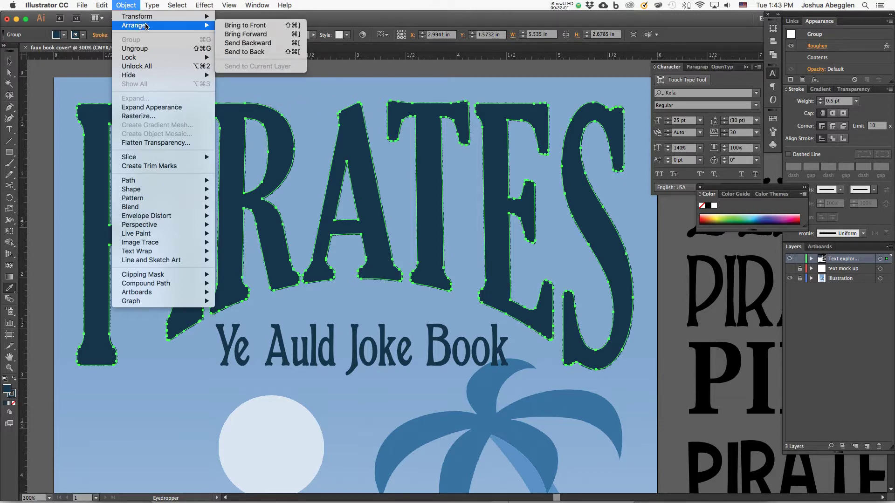
left_click(282, 52)
key("i")
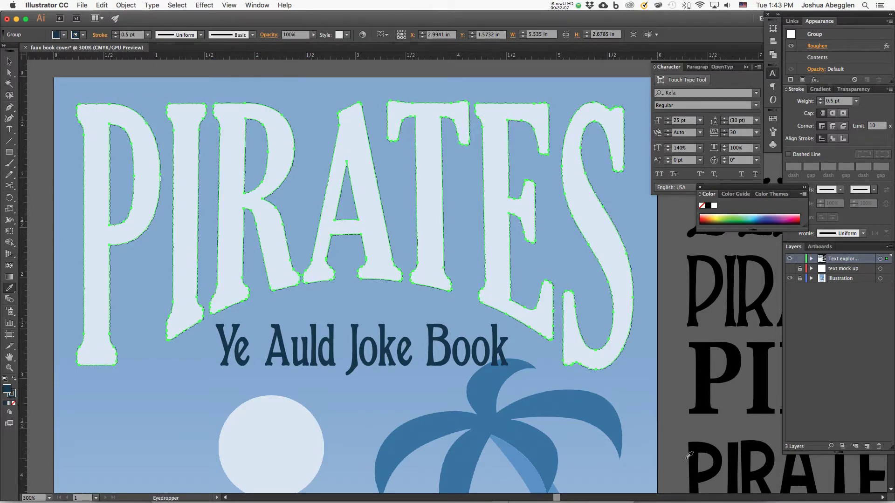
key("v")
left_click(569, 201)
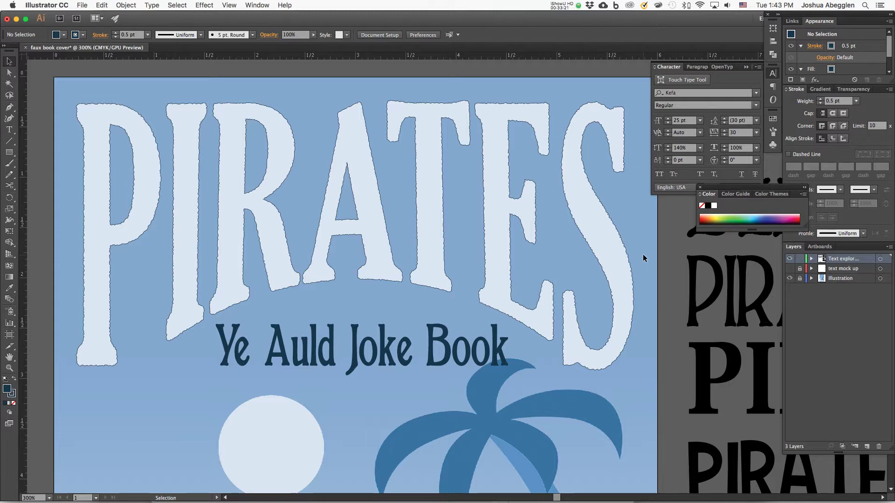
Thicken the dark PIRATES copy's stroke, trying 7 pt and settling on a weight of 6 pt.
left_click(610, 258)
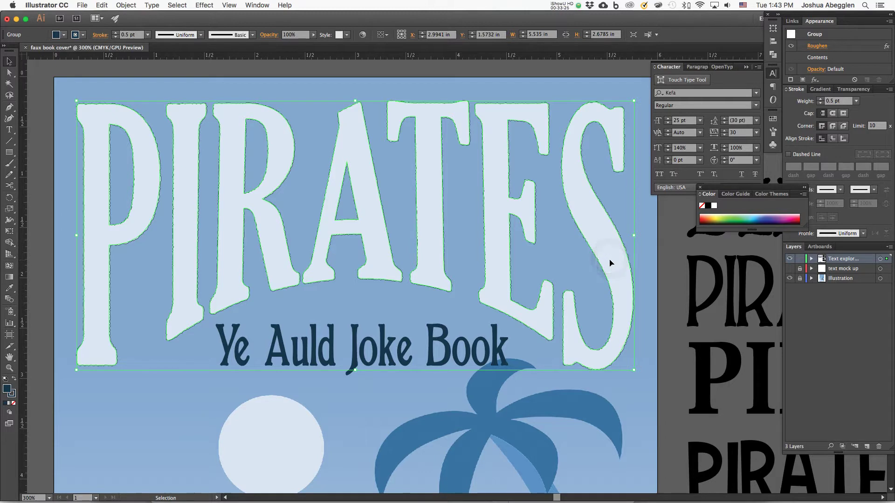
left_click(820, 99)
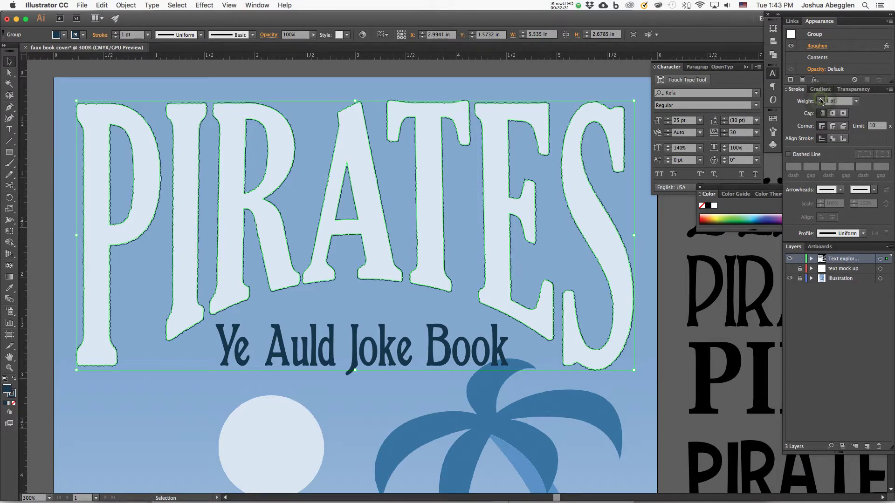
left_click(819, 100)
left_click(820, 99)
left_click(820, 99)
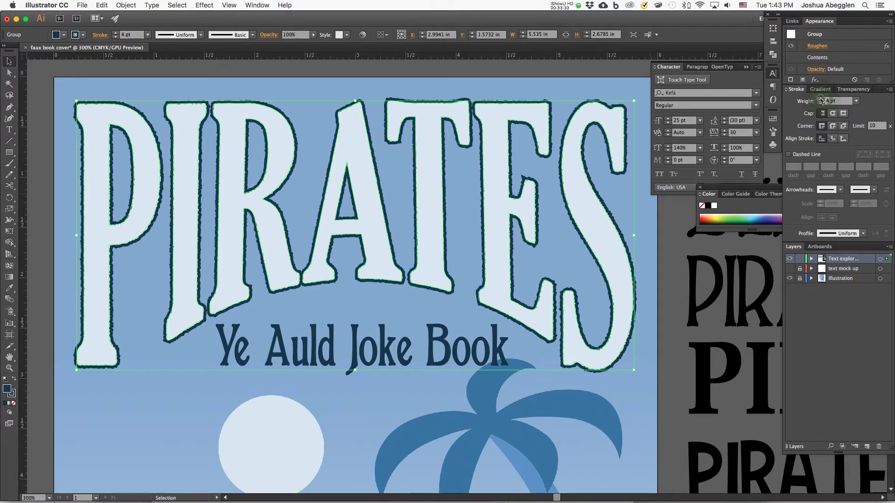
left_click(820, 99)
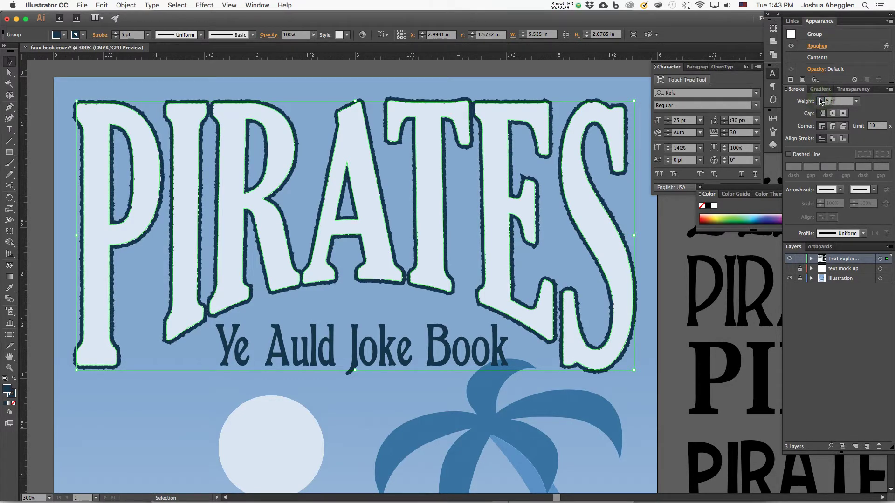
left_click(820, 99)
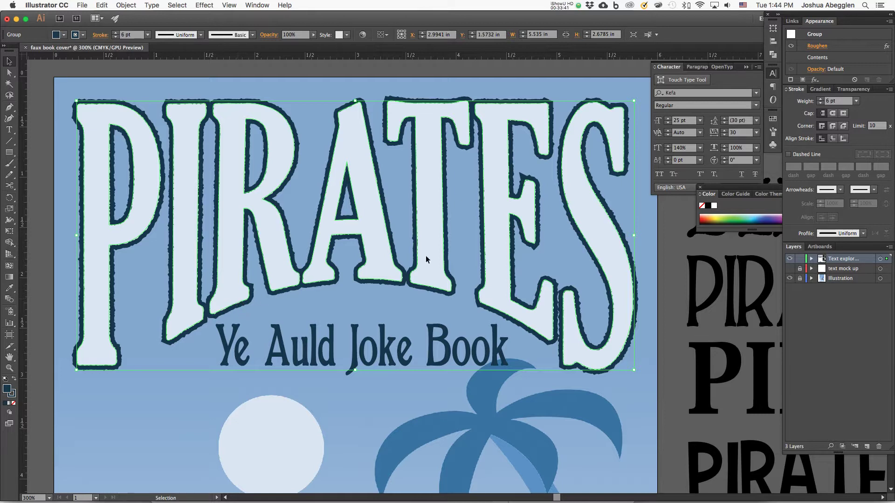
left_click(820, 99)
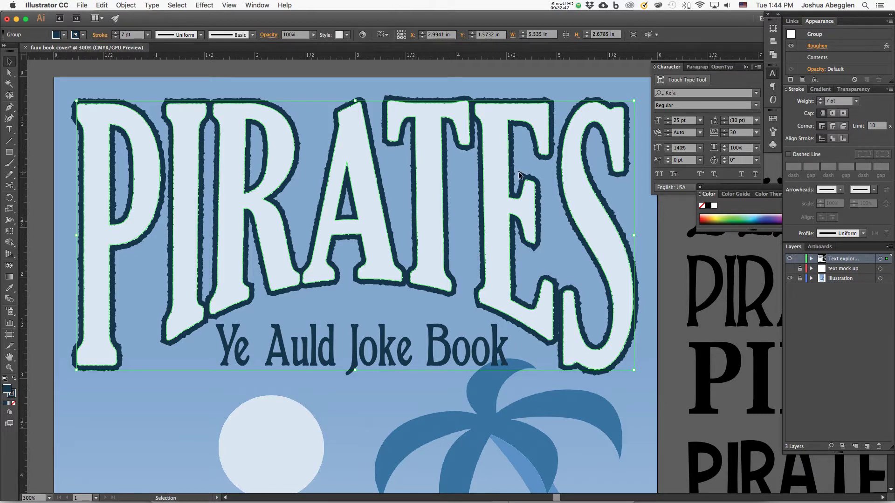
left_click(821, 103)
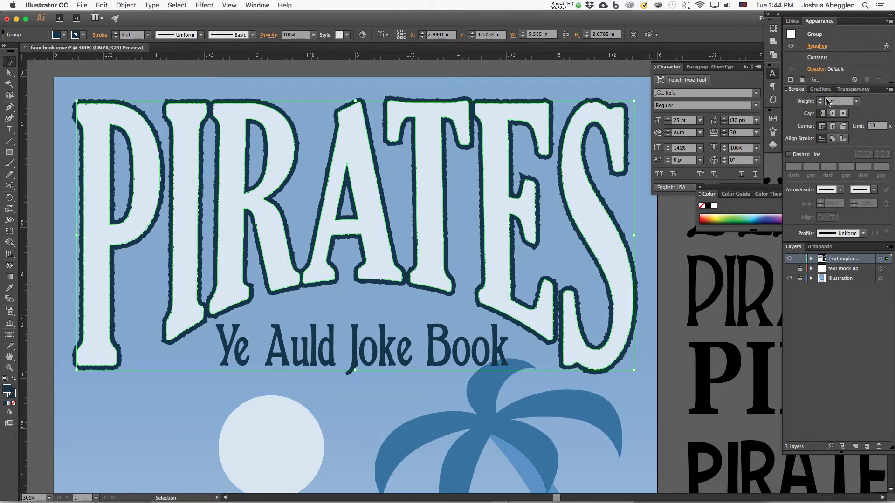
Review the dark outline around the PIRATES title from farther out with nothing selected.
key("a")
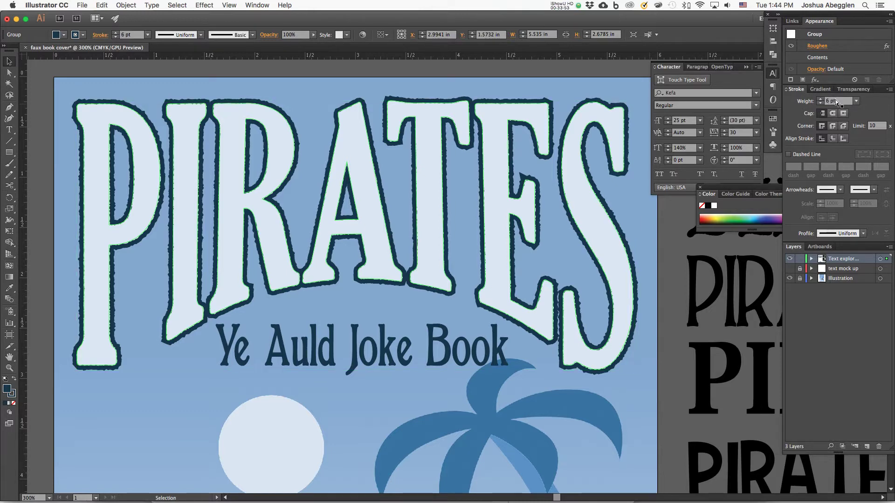
key("super+minus")
key("v")
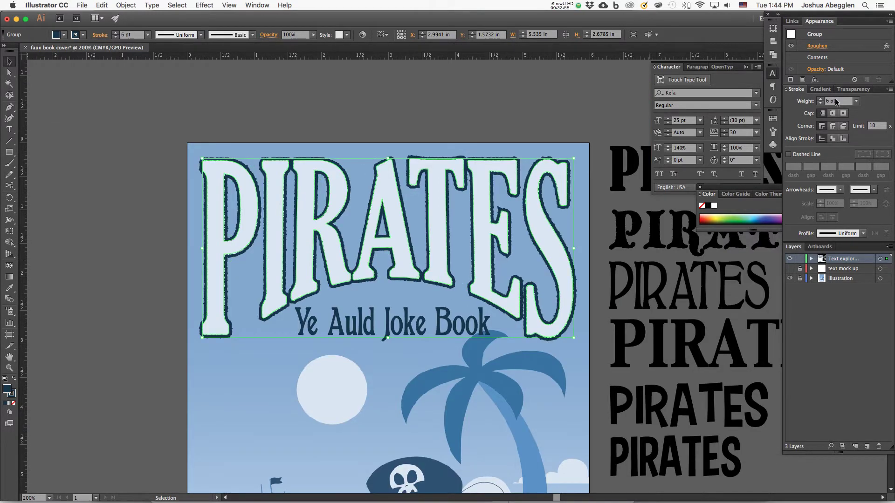
key("shift+super+a")
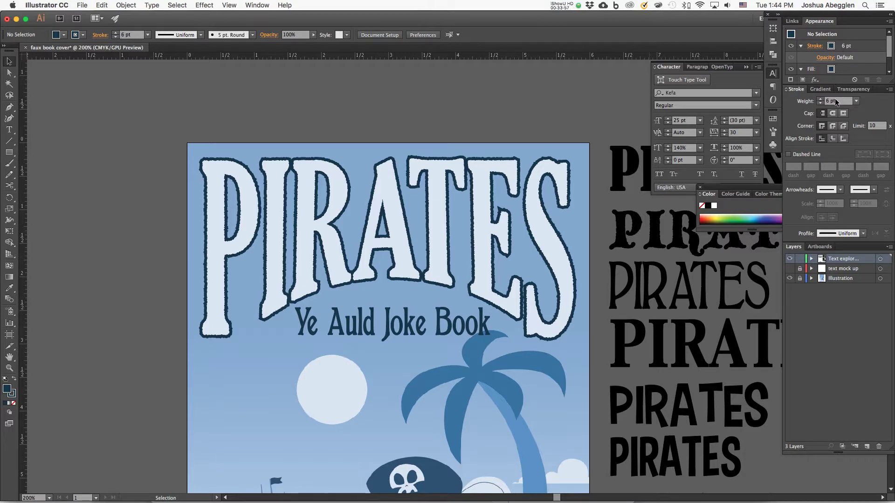
key("a")
key("super+minus")
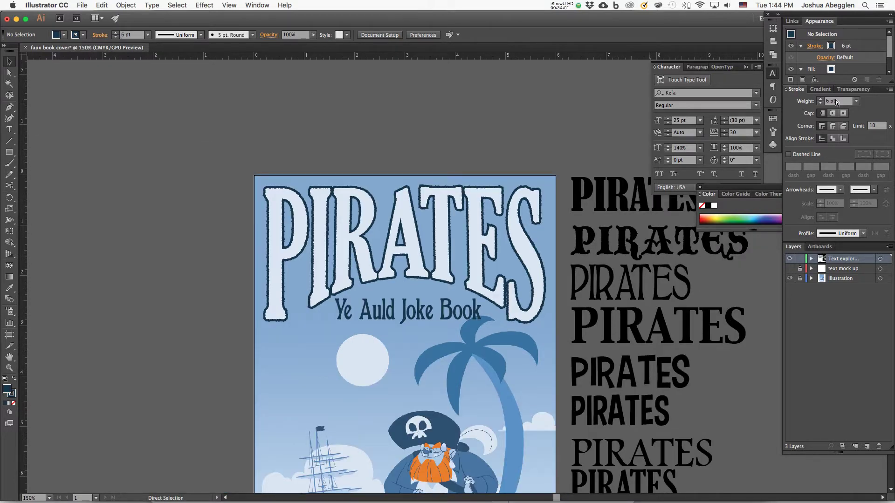
key("v")
Select the dark outline copy of PIRATES up close and send it to the back once more.
left_click(438, 254)
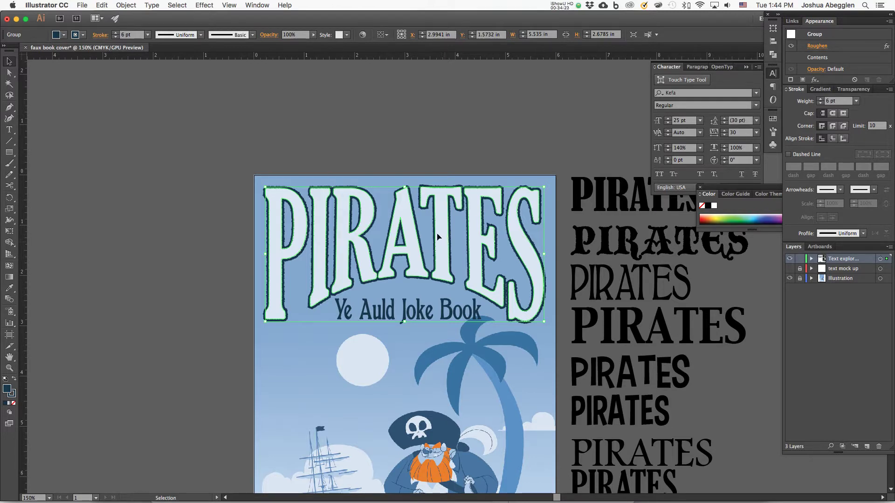
key("a")
key("super+equal")
scroll(373, 285, "up", 2)
key("v")
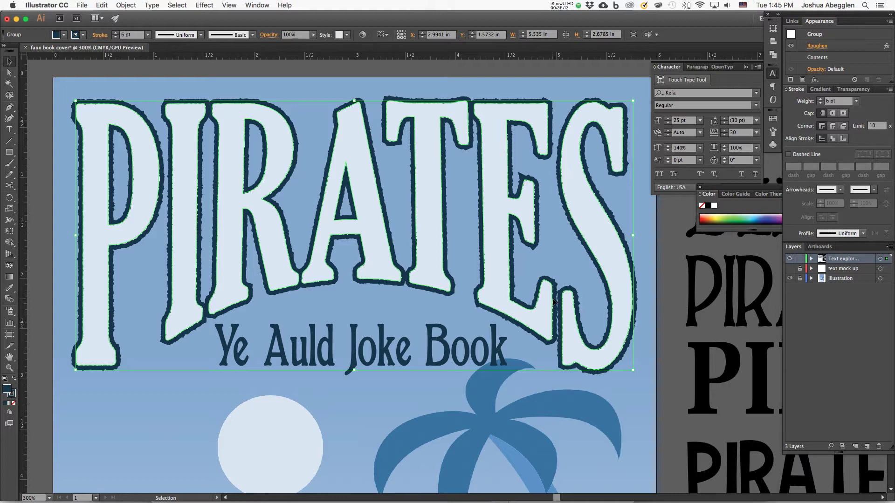
left_click(126, 5)
mouse_move(174, 25)
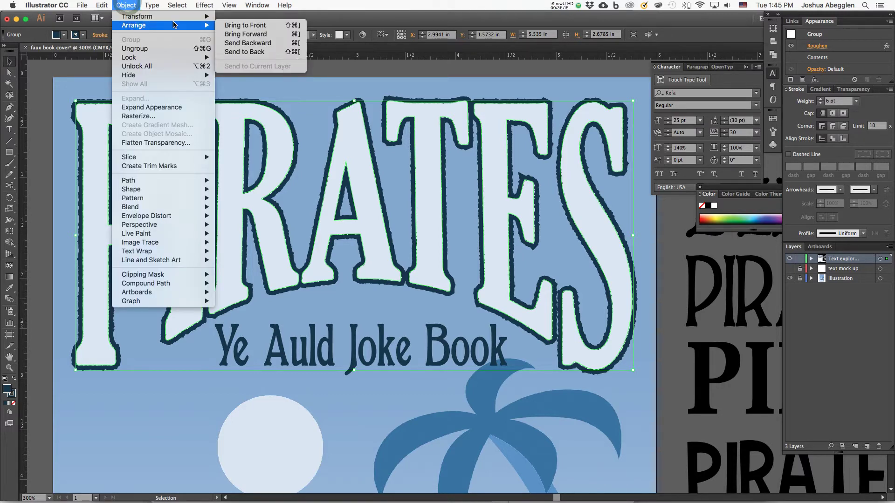
left_click(284, 52)
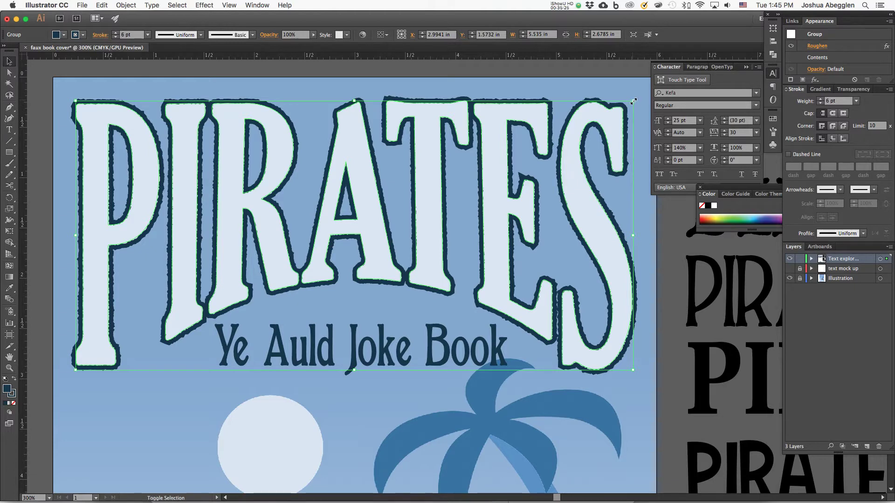
Scale a dark PIRATES duplicate down to about 4.87 by 2.35 in from its lower-left corner, and paste the copied title in front.
left_click_drag(633, 101, 607, 135)
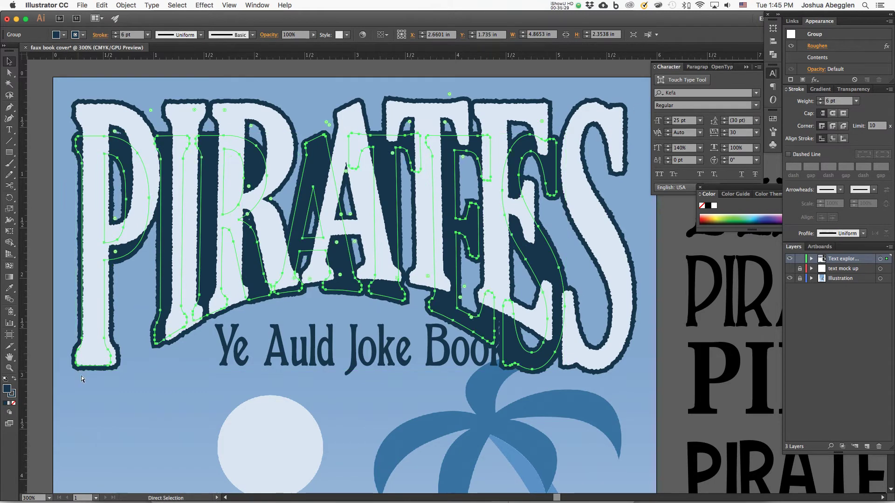
key("super+f")
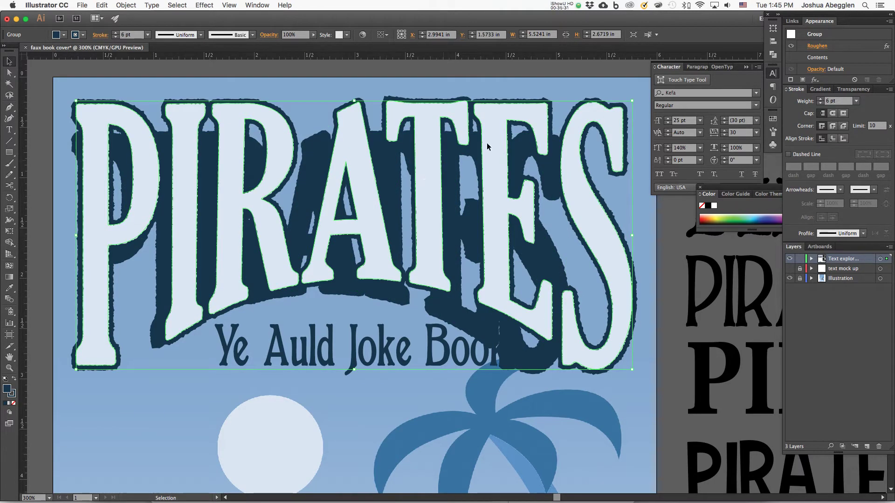
key("a")
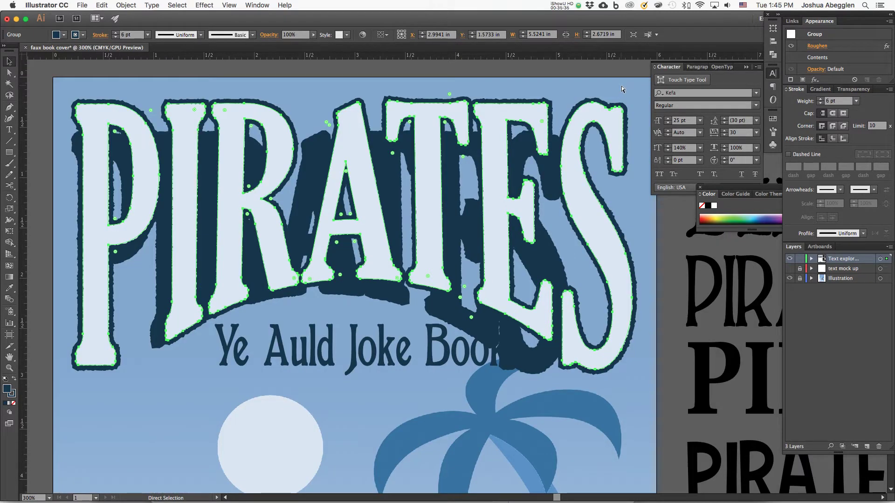
Remove the shrunken dark shadow copy from behind the PIRATES title and clear the selection.
key("v")
left_click(641, 253)
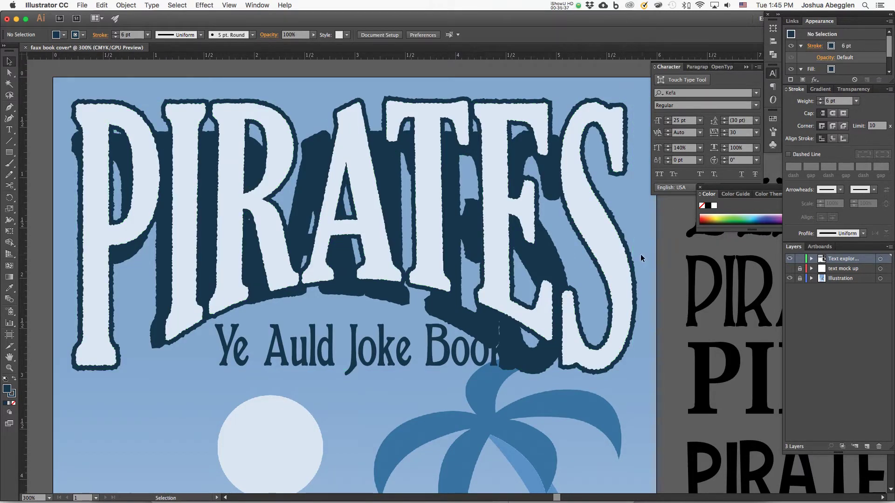
left_click(561, 274)
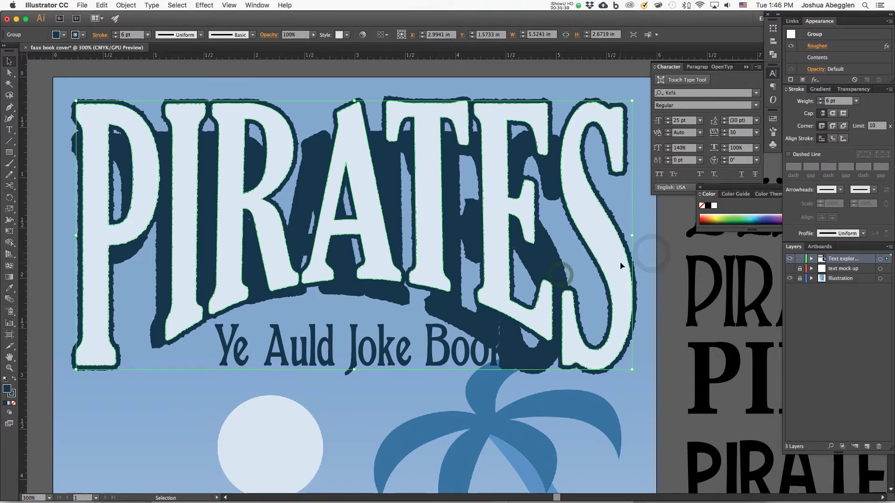
key("super+shift+a")
key("a")
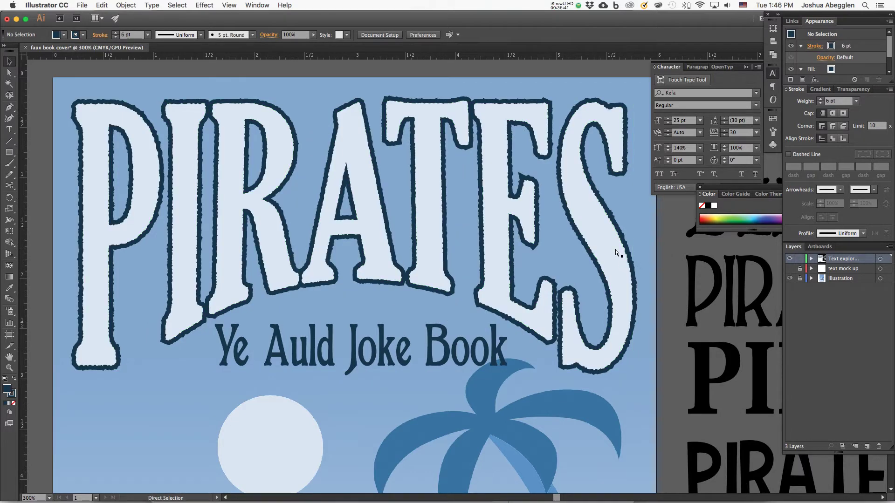
Select the dark PIRATES duplicate covering the title and send it to the back.
left_click(615, 250)
key("v")
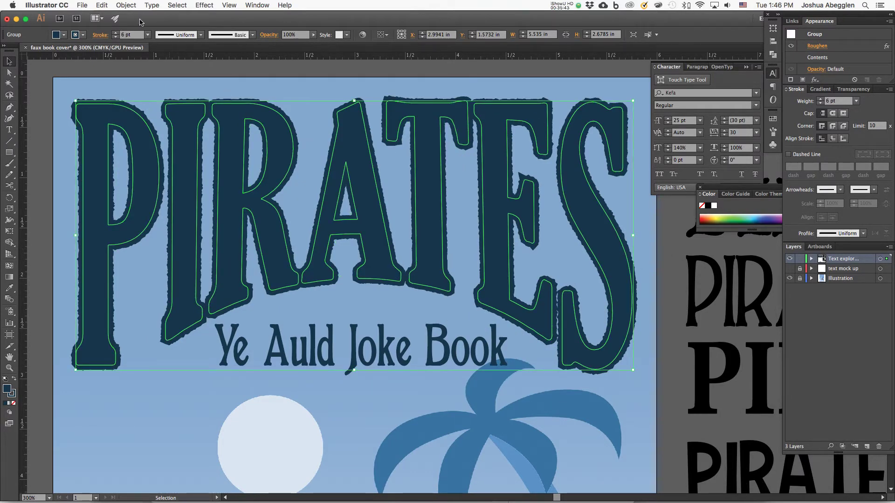
left_click(126, 5)
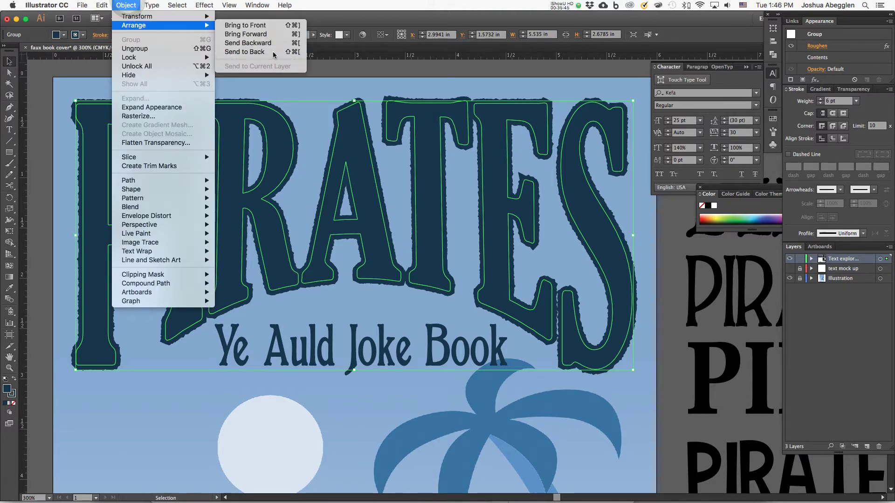
left_click(277, 55)
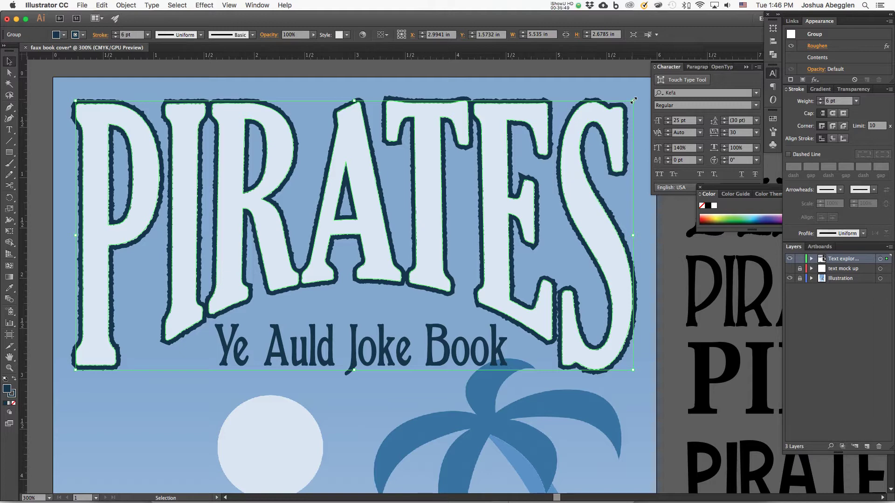
Scale the dark PIRATES duplicate about its centre to about 5.33 by 2.58 in and nudge it down to Y 1.6427 in.
left_click_drag(633, 101, 630, 103)
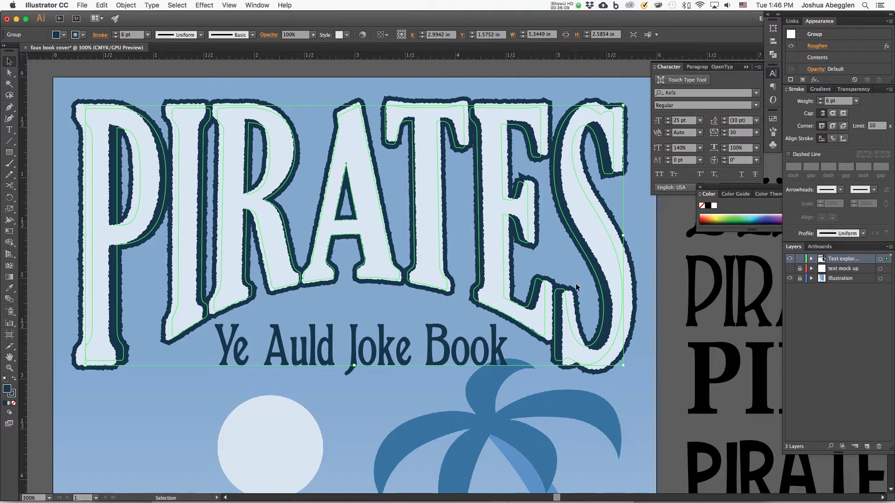
key("Down")
key("Down")
key("Down")
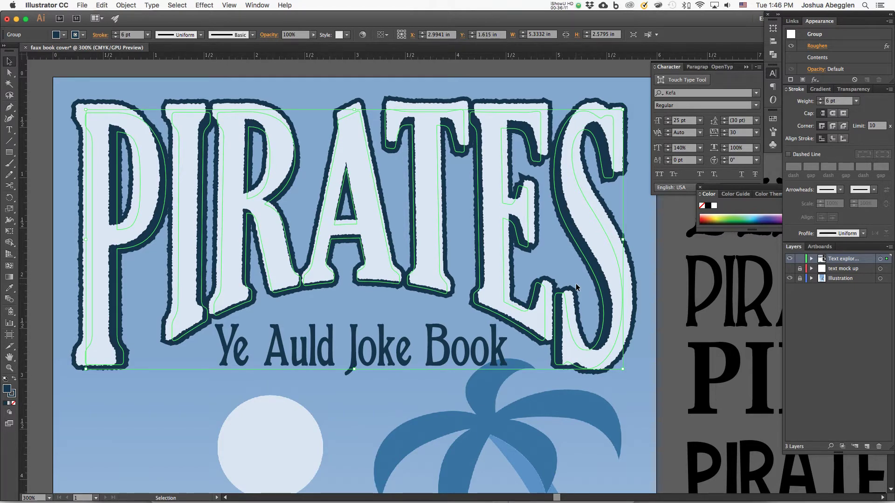
key("Down")
key("Down")
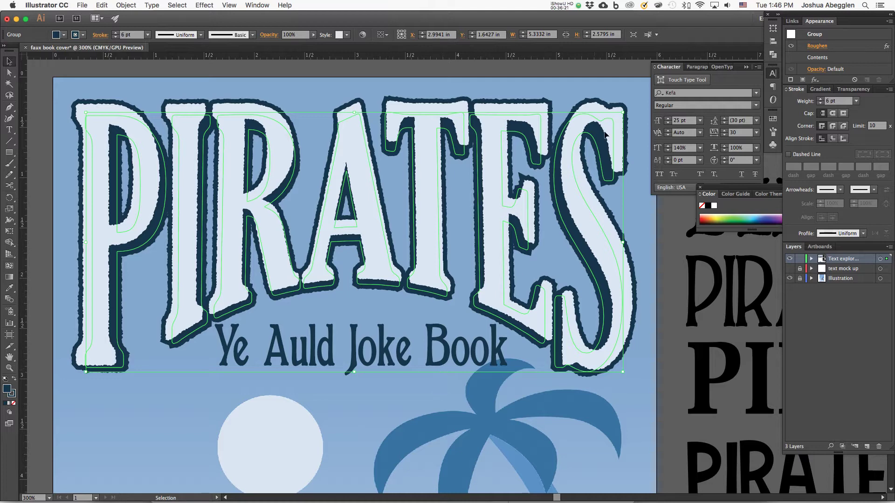
Examine how the shadowed title and the subtitle look on the whole cover with nothing selected.
left_click(402, 358)
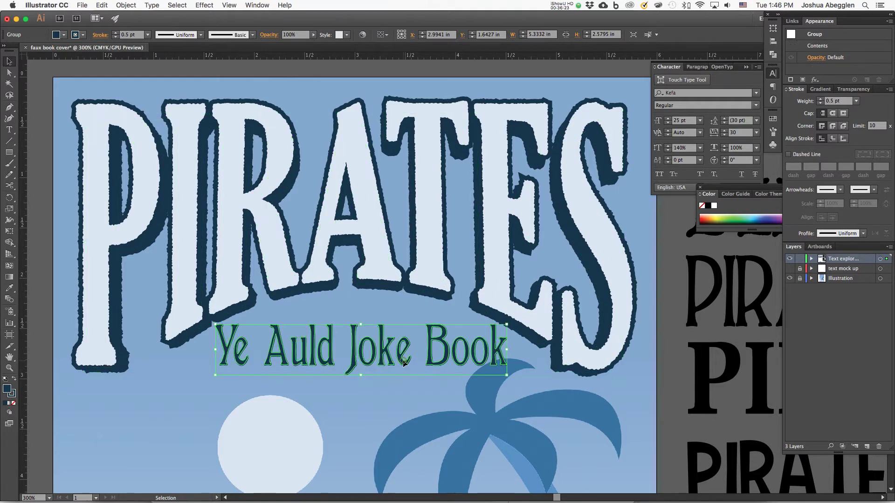
key("a")
left_click(402, 360)
key("super+minus")
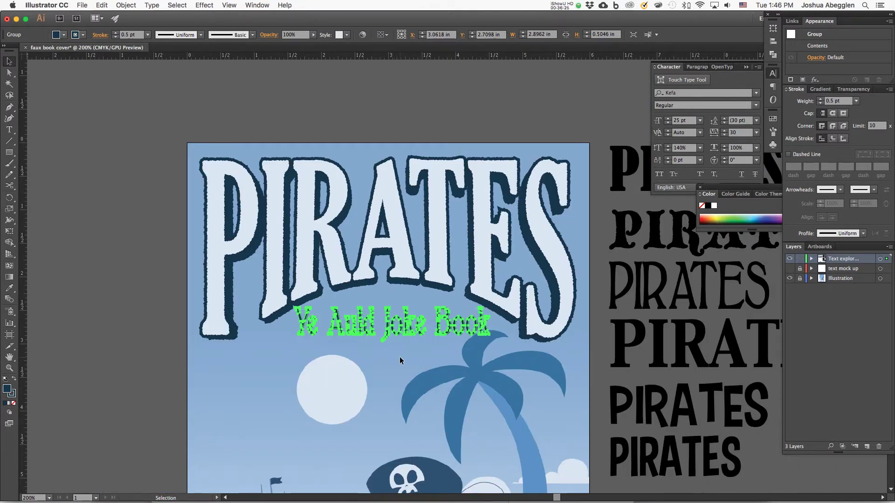
left_click(400, 358)
left_click_drag(528, 394, 452, 318)
key("super+minus")
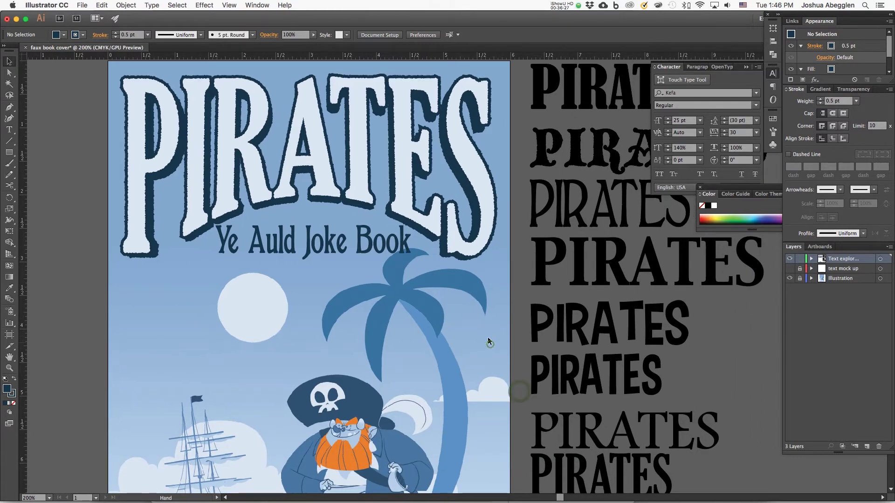
key("super+minus")
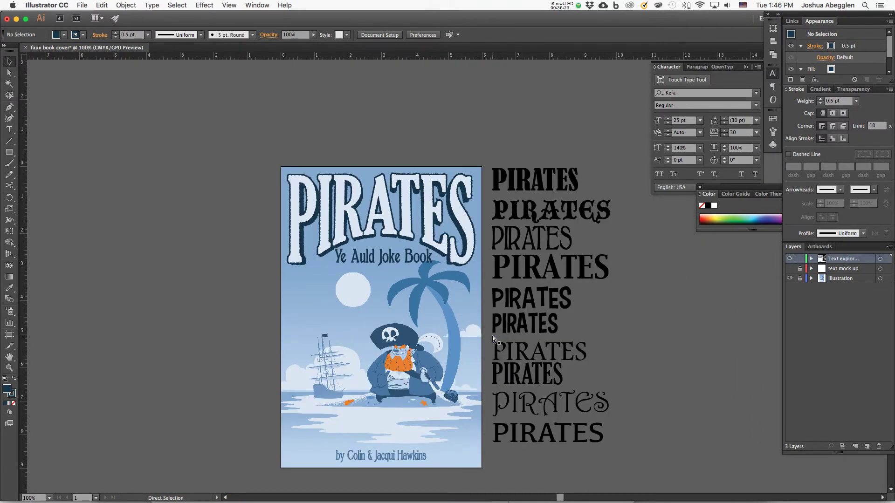
key("v")
key("super+plus")
left_click_drag(494, 335, 523, 321)
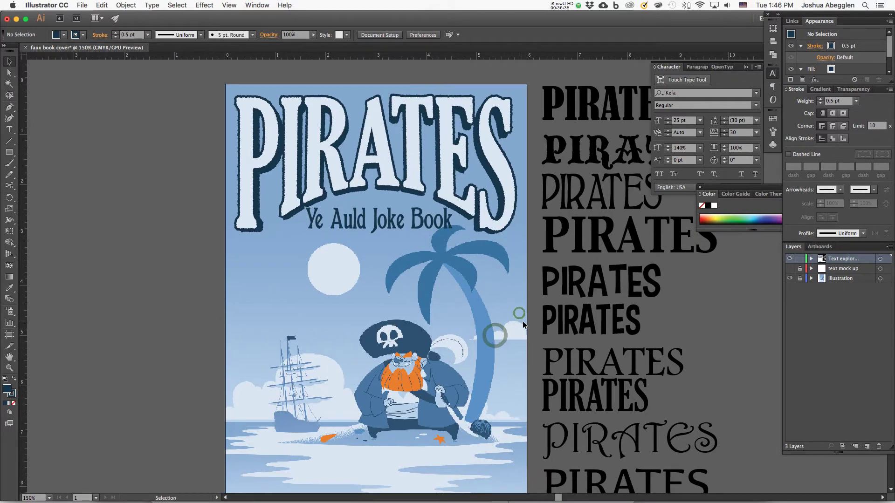
Fill the light PIRATES lettering with a linear gradient and set its angle to -90°.
left_click(512, 158)
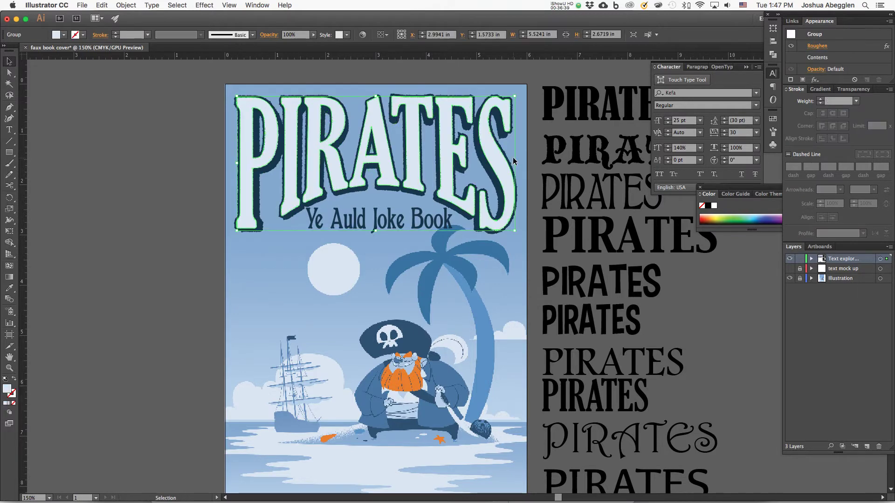
left_click(529, 153)
left_click(500, 161)
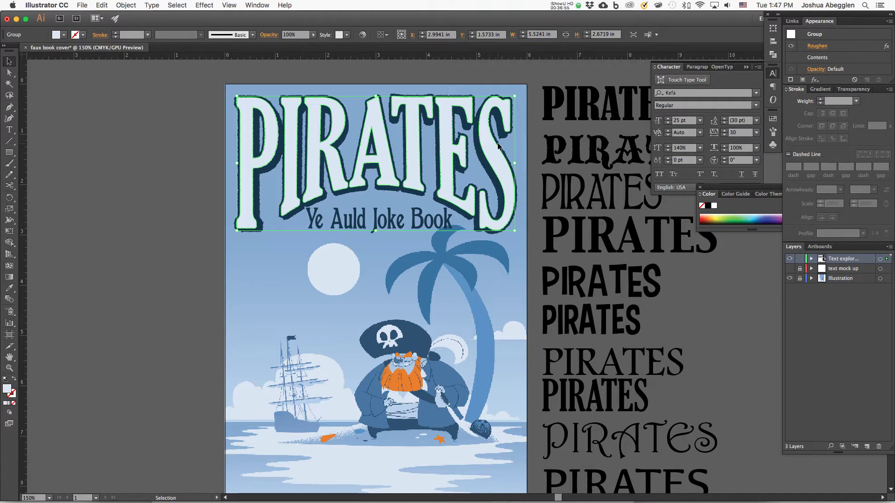
left_click(9, 404)
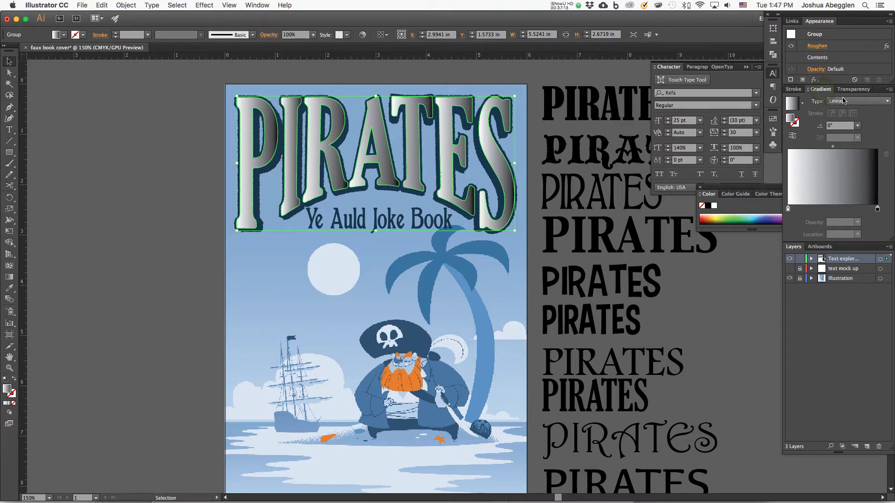
left_click(260, 5)
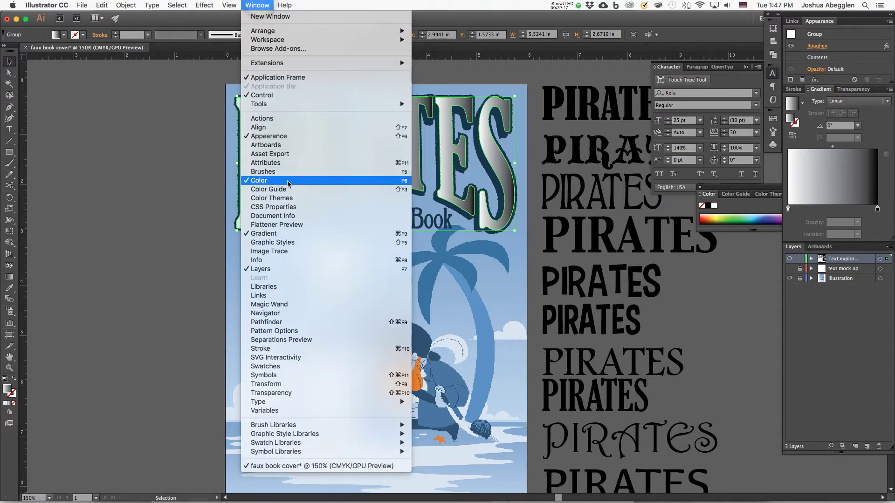
left_click(878, 130)
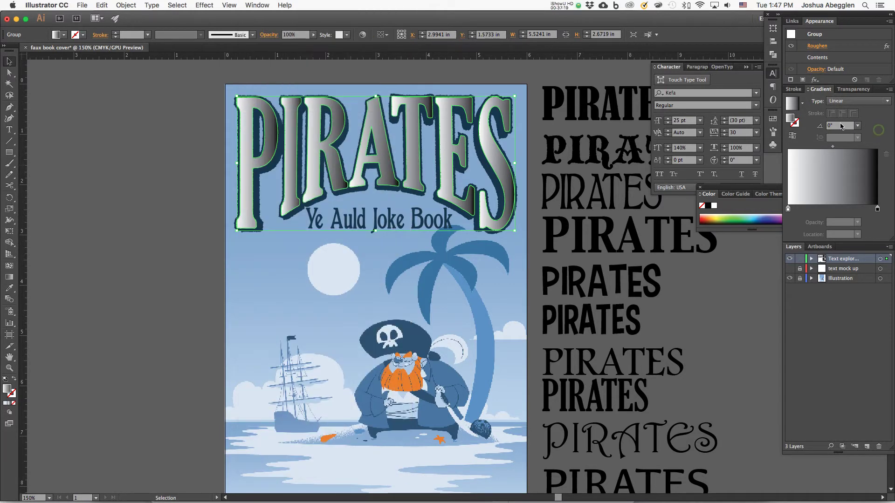
left_click(828, 126)
key("Return")
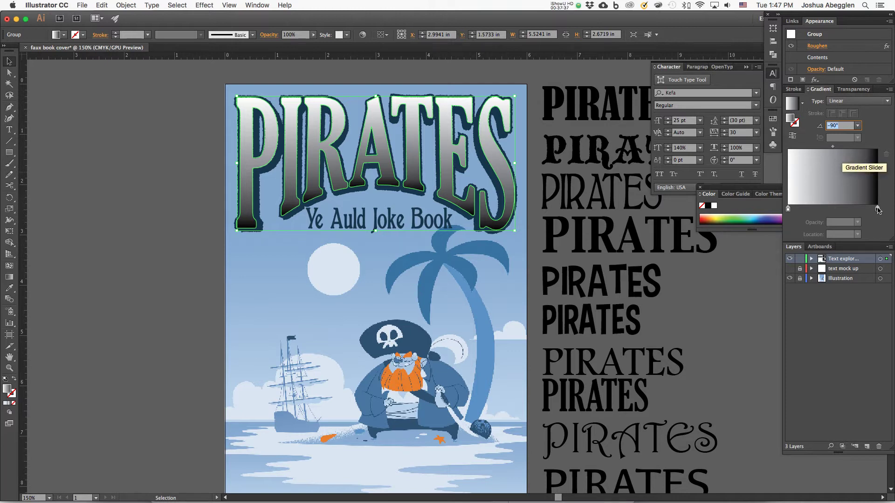
Try the sky, palm trunk, coat blue and beard orange as the title gradient's end colour, then sample the sky again.
mouse_move(878, 210)
left_mouse_down()
mouse_move(842, 210)
mouse_move(881, 210)
left_mouse_up()
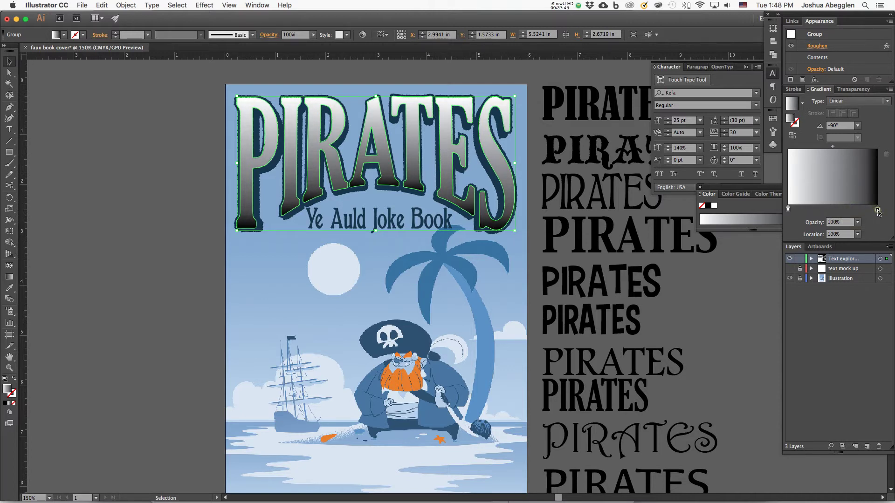
left_click(879, 210)
key("i")
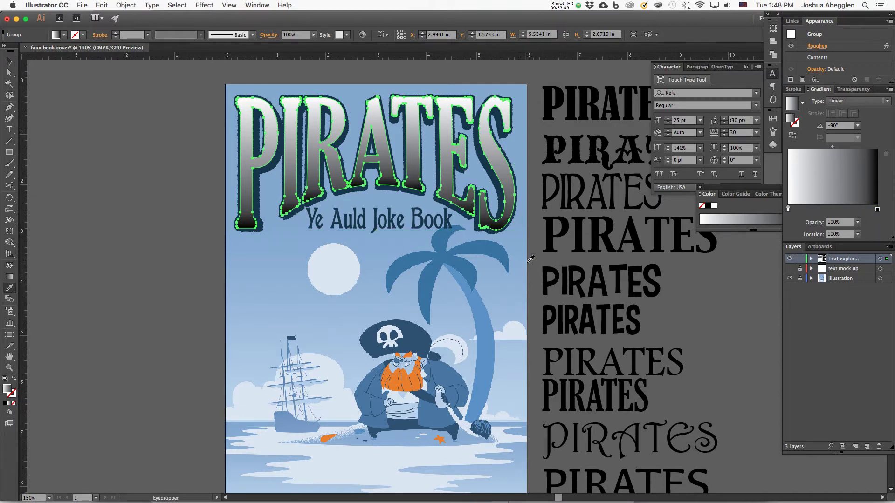
left_click(507, 346)
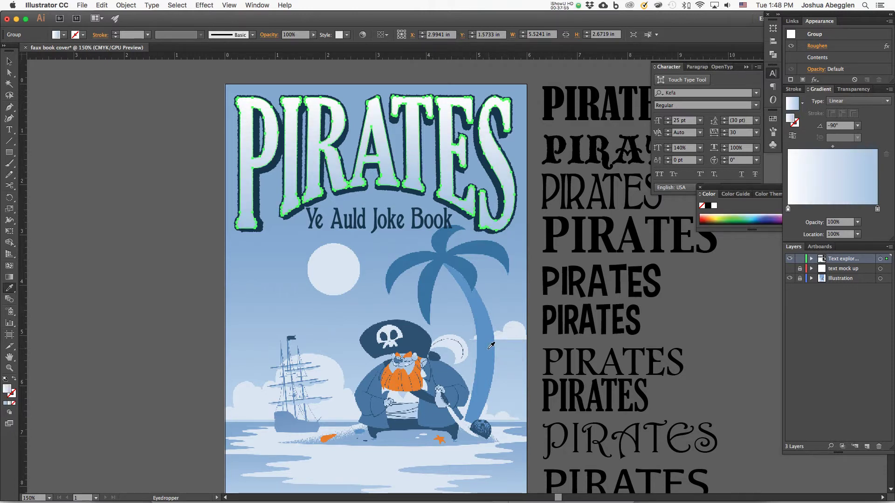
left_click(490, 346)
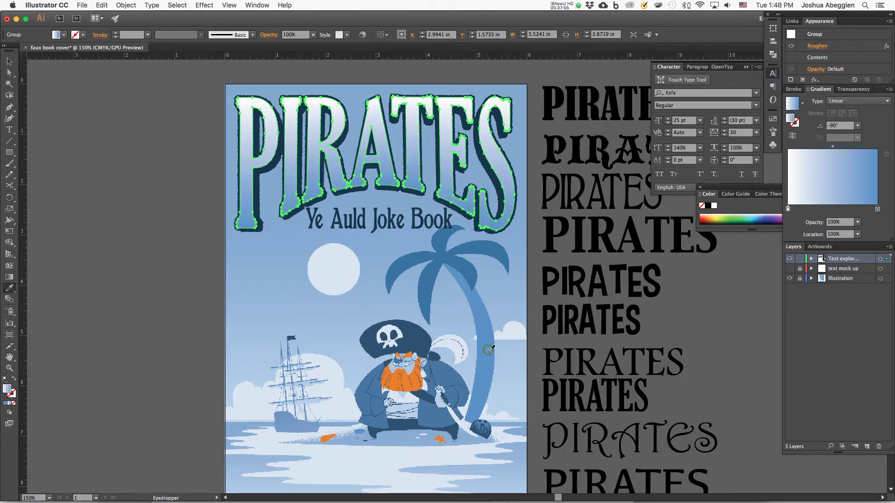
left_click(458, 377)
left_click(453, 378)
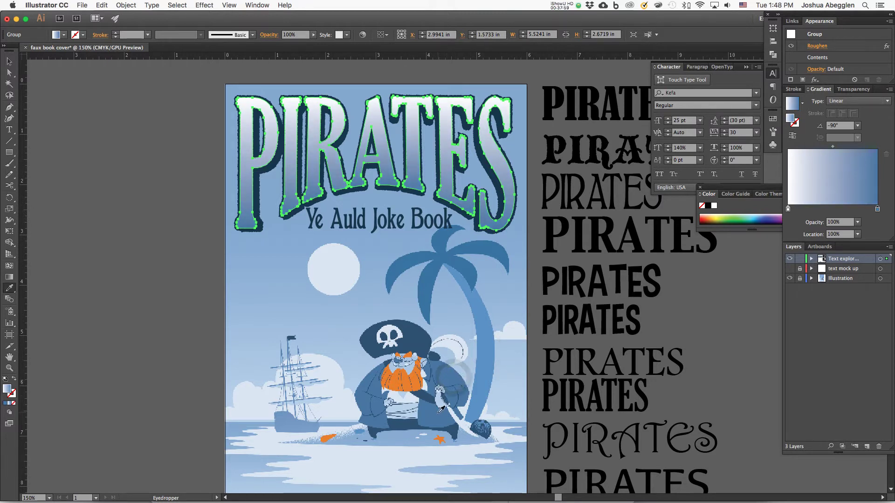
left_click(405, 384)
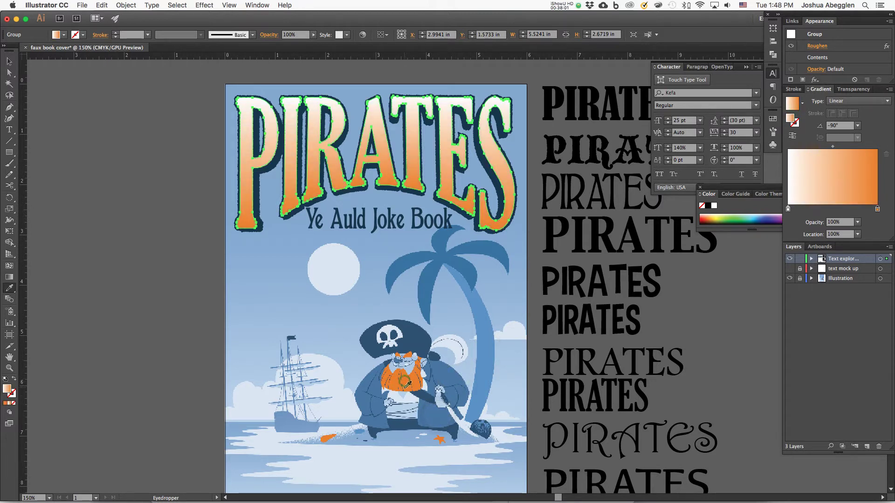
left_click(514, 382)
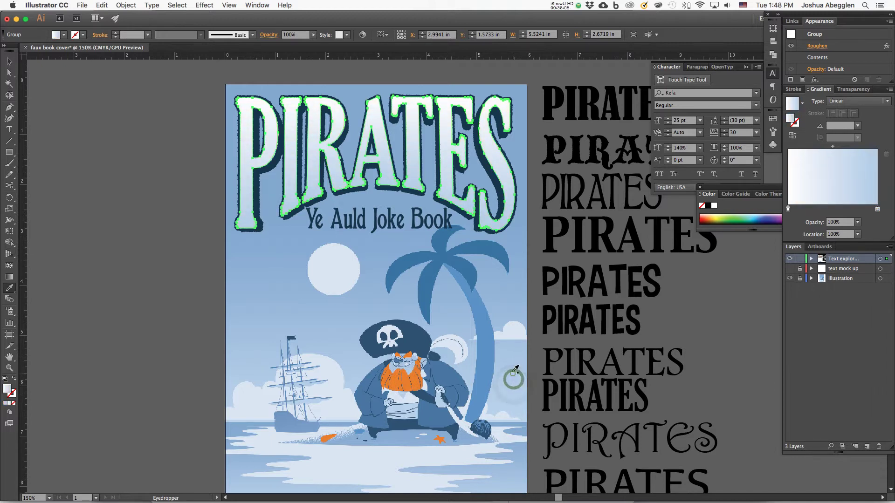
left_click(511, 369)
Give the title gradient the moon's pale blue as start colour and the sky blue beside the palm trunk as end colour, then deselect.
left_click(788, 209)
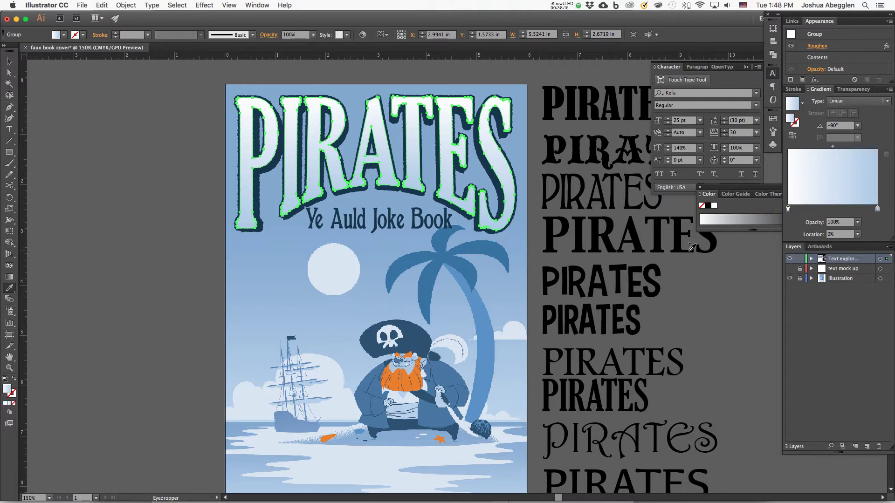
left_click(340, 265)
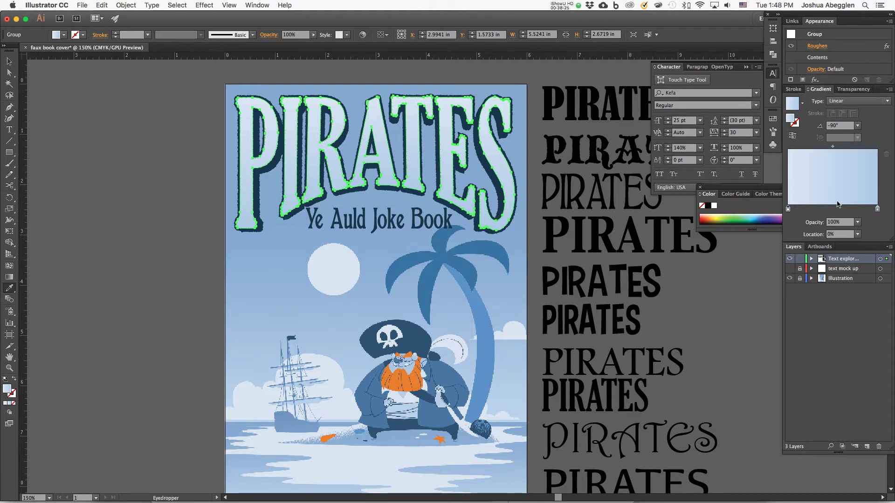
left_click(511, 353)
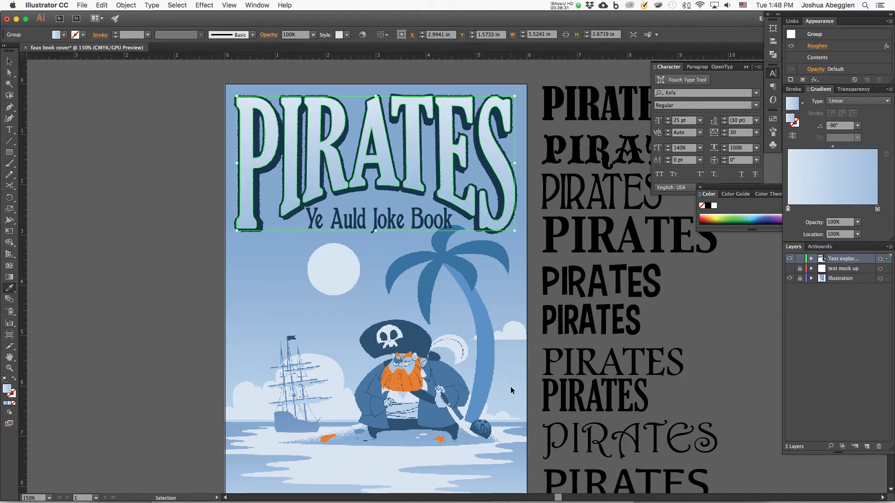
key("super+shift+a")
Scale the Ye Auld Joke Book subtitle down slightly about its centre to about 2.74 in wide and 0.48 in high.
left_click_drag(573, 357, 549, 332)
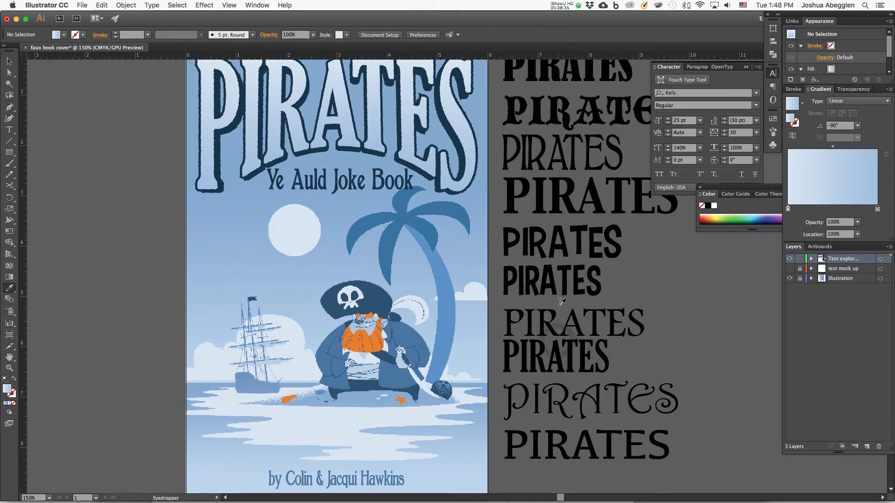
key("v")
left_click_drag(401, 247, 383, 240)
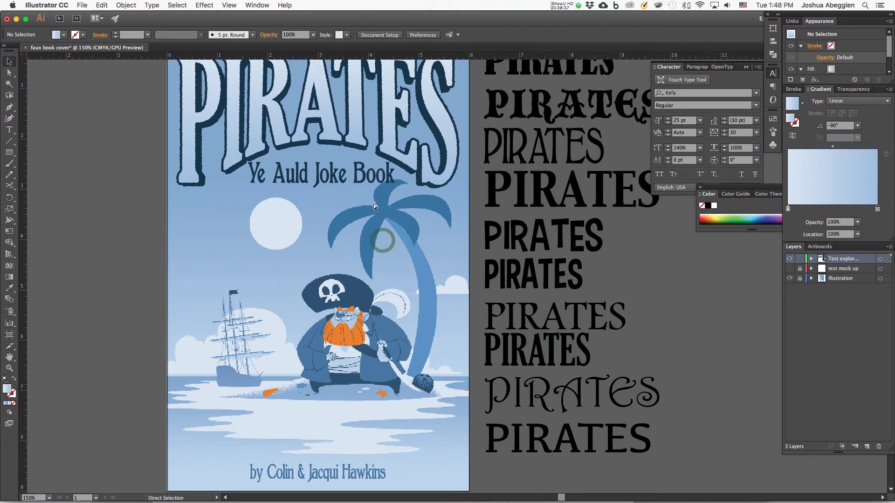
key("super+minus")
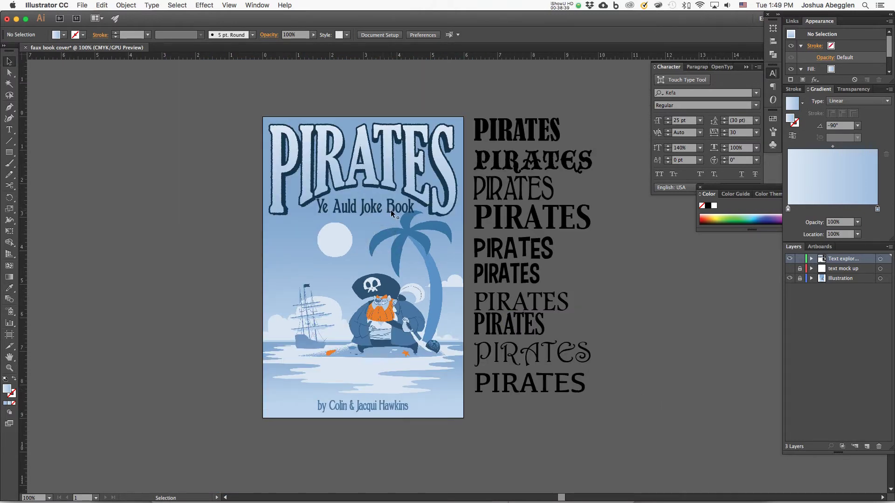
left_click(391, 211)
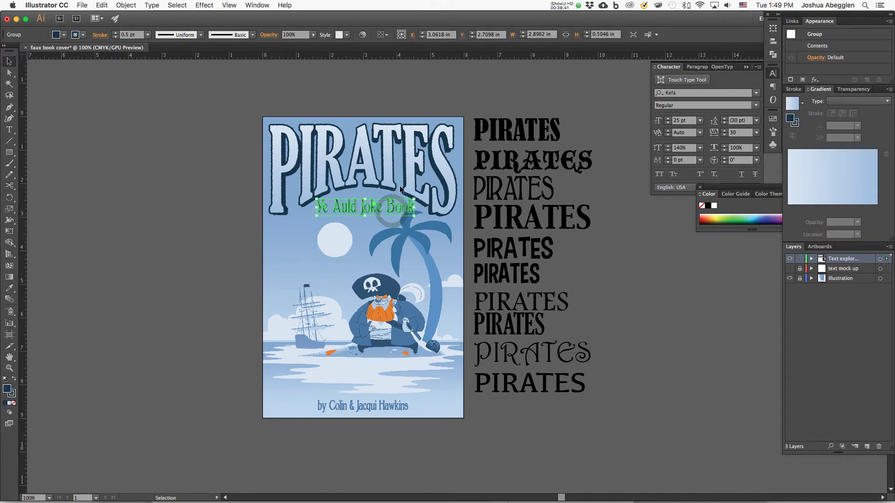
key("super+equal")
scroll(357, 209, "up", 2)
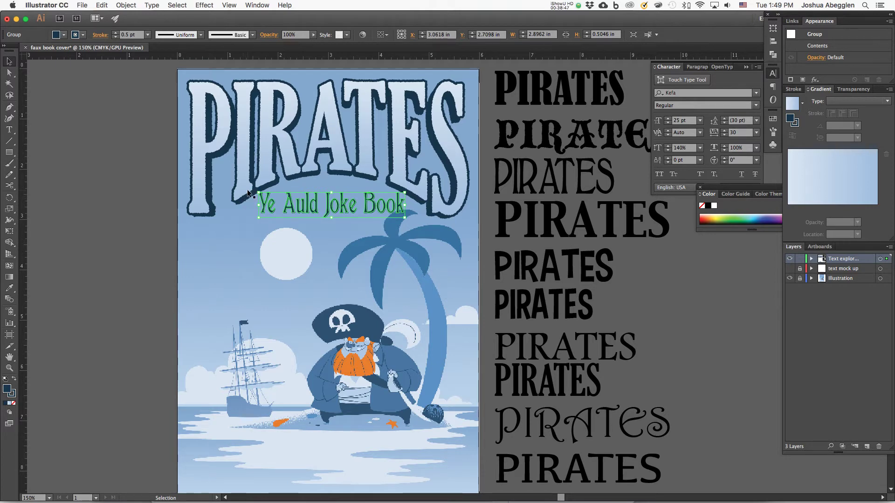
key("a")
key("super+equal")
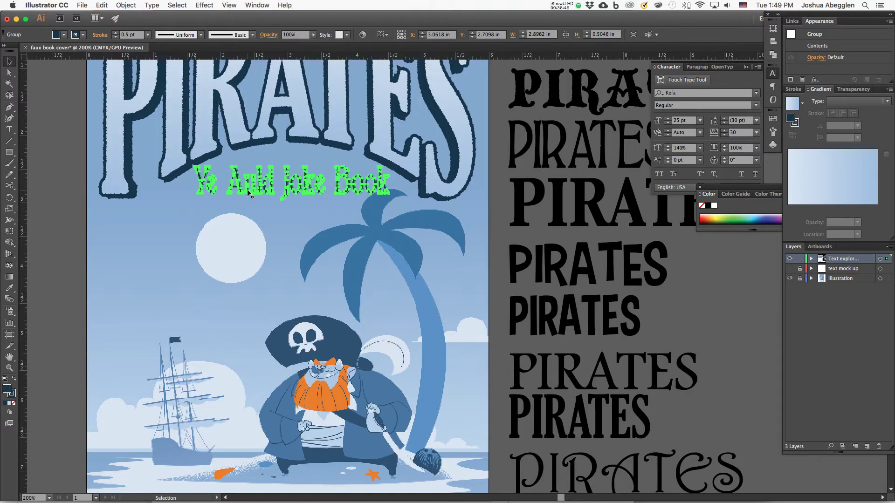
left_click_drag(387, 265, 435, 317)
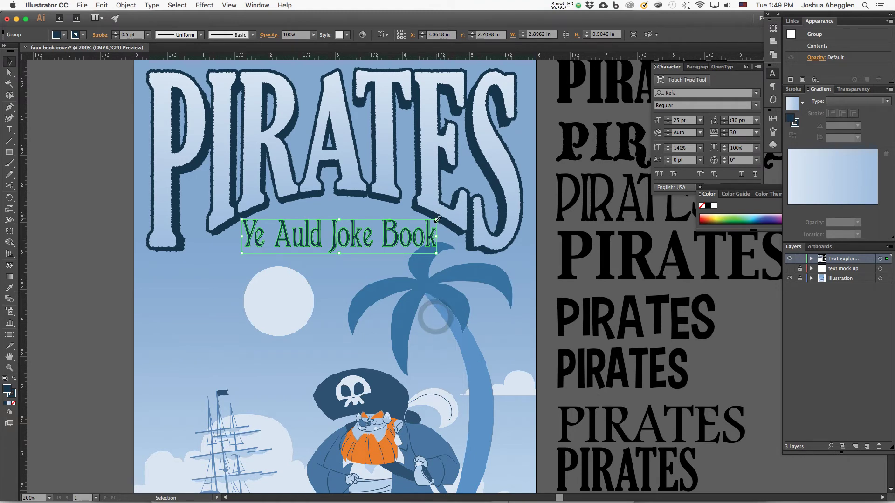
left_click_drag(437, 219, 437, 214)
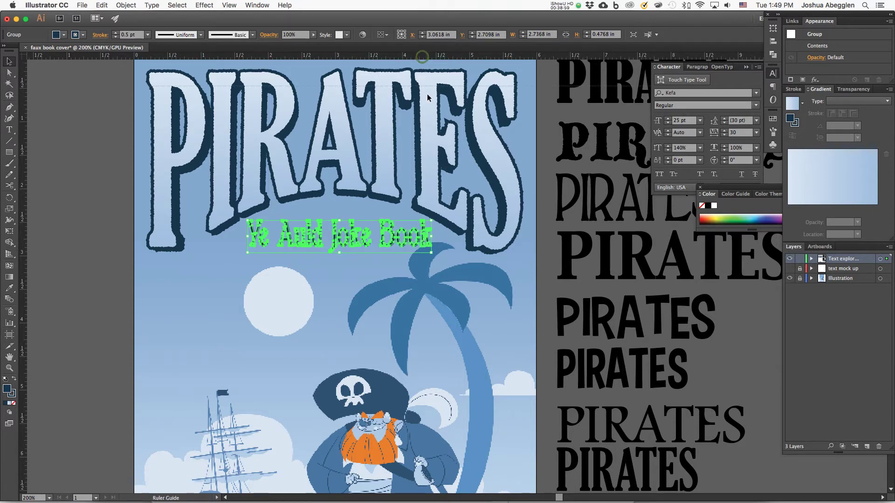
Nudge the subtitle down to Y 2.7237 in against a horizontal guide near the foot of the PIRATES lettering, and hide the guides.
left_click_drag(423, 58, 453, 247)
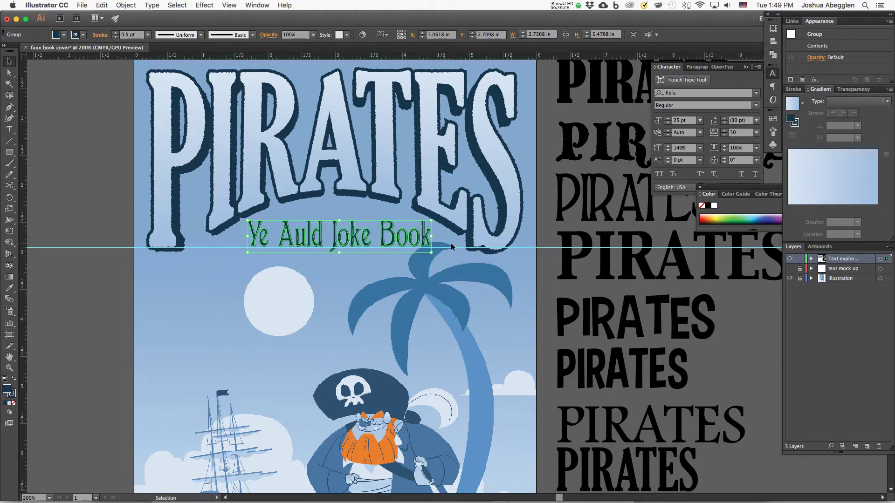
key("Down")
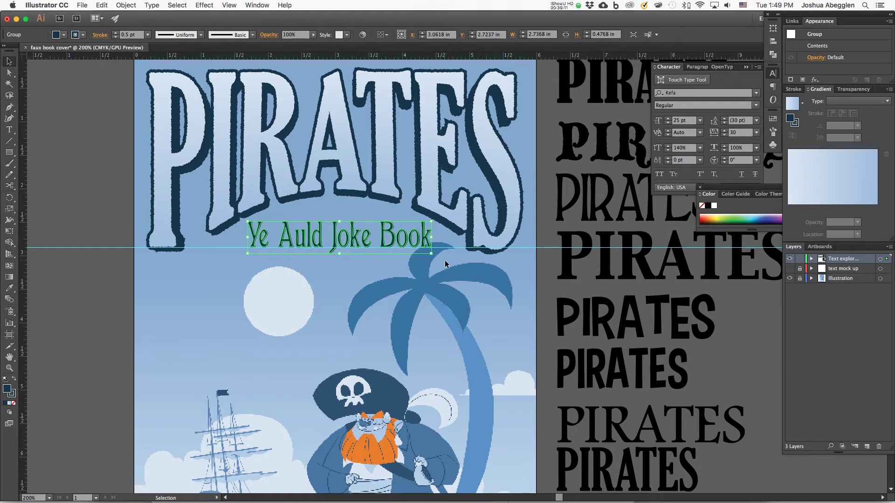
key("super+shift+a")
left_click_drag(458, 325, 498, 329)
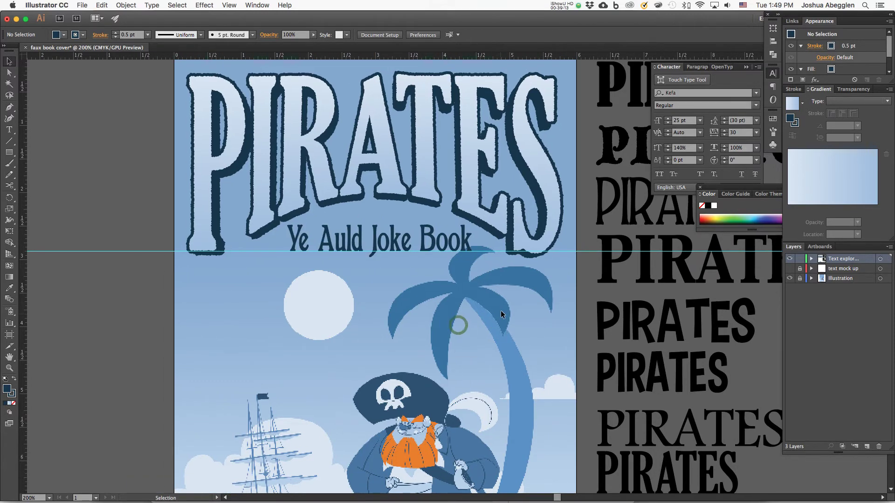
key("a")
key("super+semicolon")
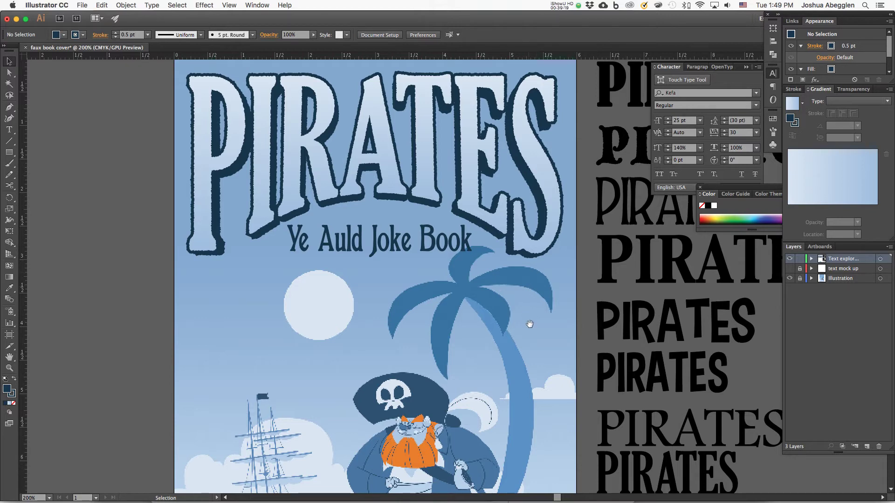
left_click_drag(530, 325, 544, 340)
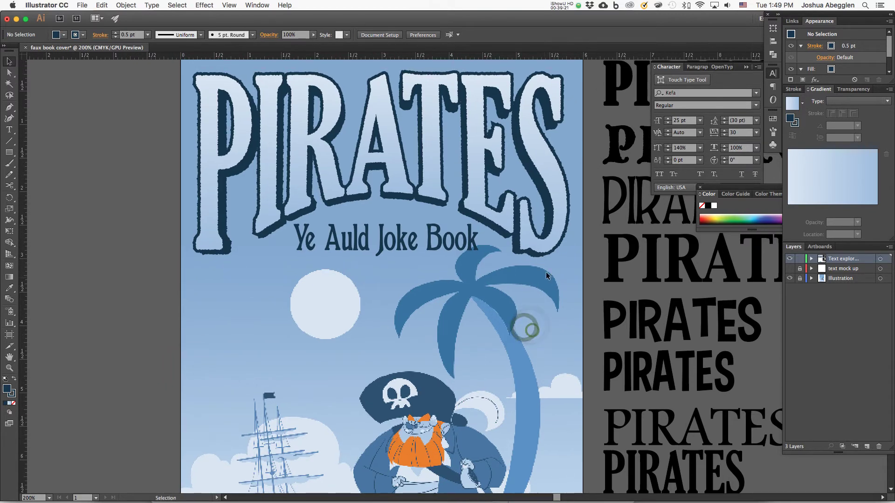
left_click_drag(484, 288, 483, 293)
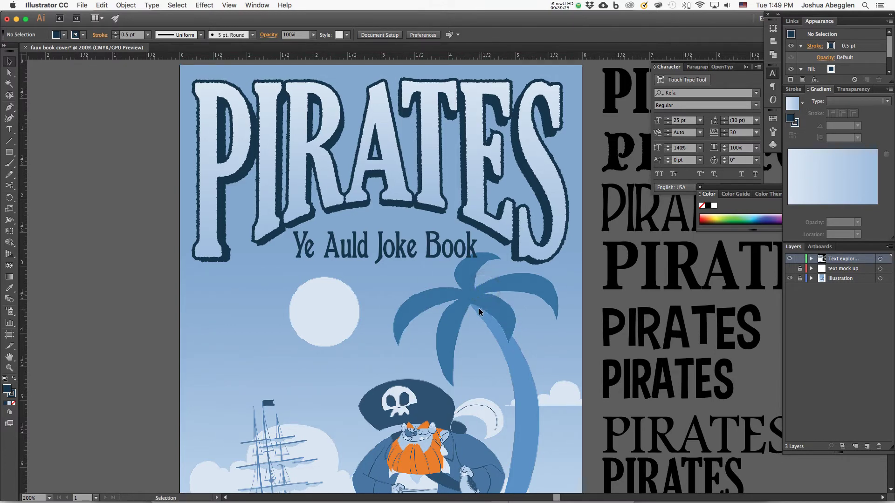
left_click_drag(486, 255, 647, 195)
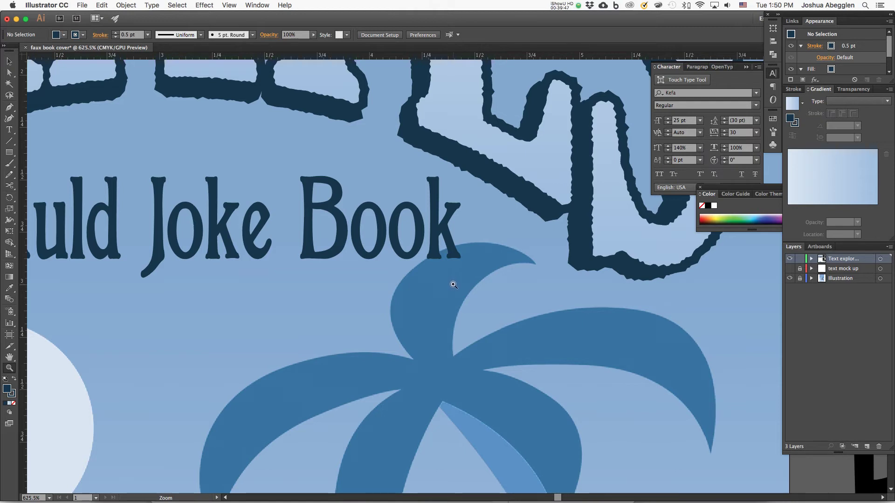
left_click(11, 106)
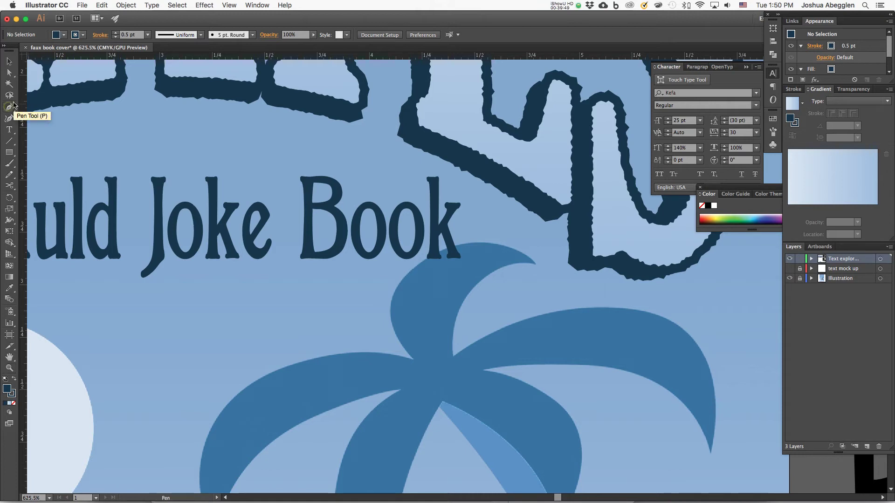
key("super+equal")
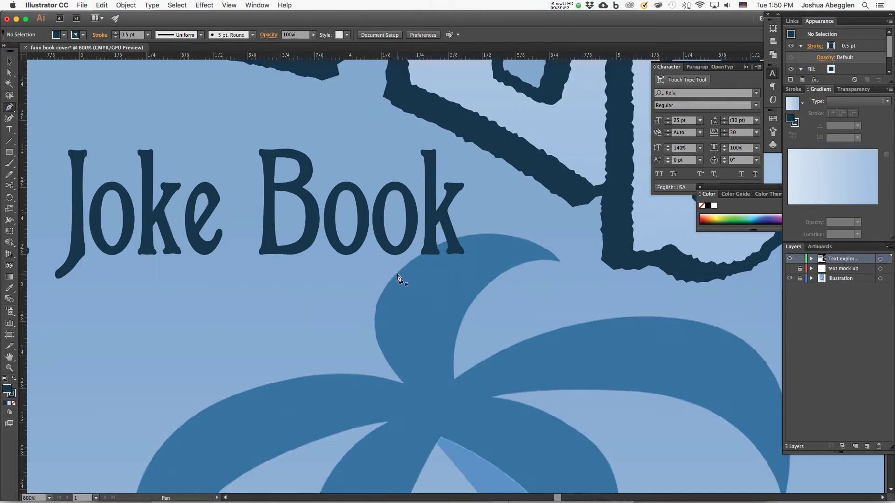
left_click(336, 326)
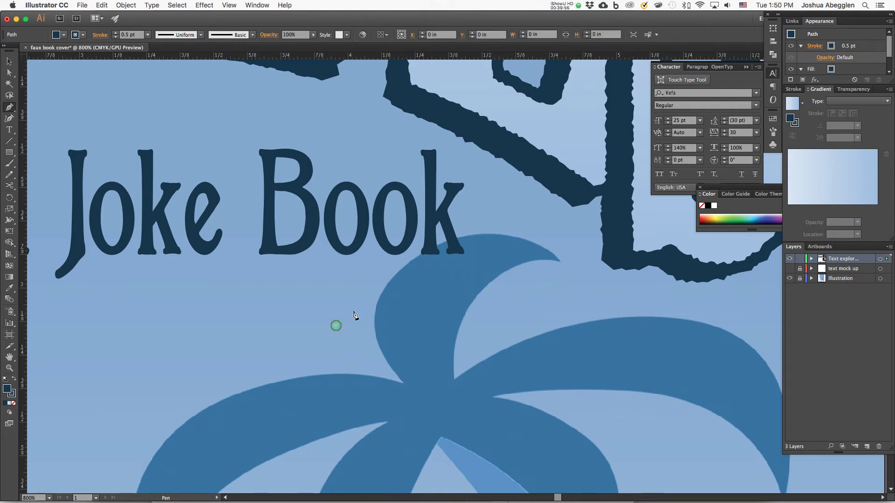
left_click(569, 273)
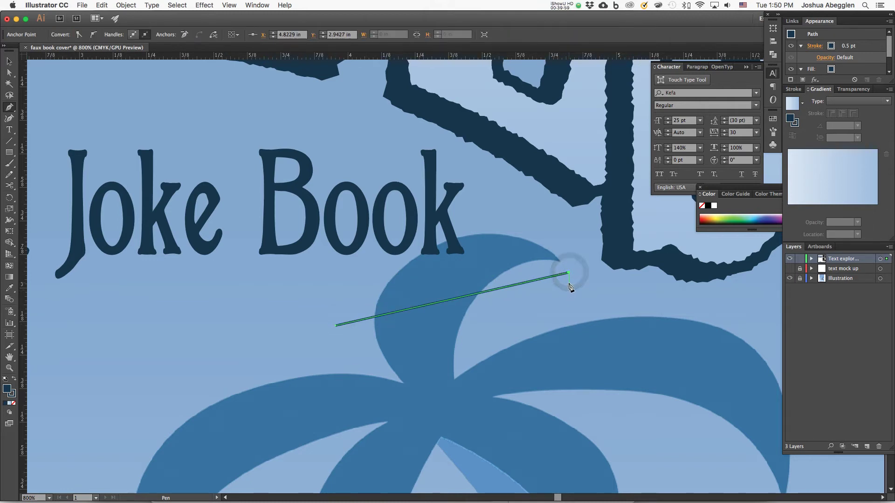
key("super+z")
key("super+z")
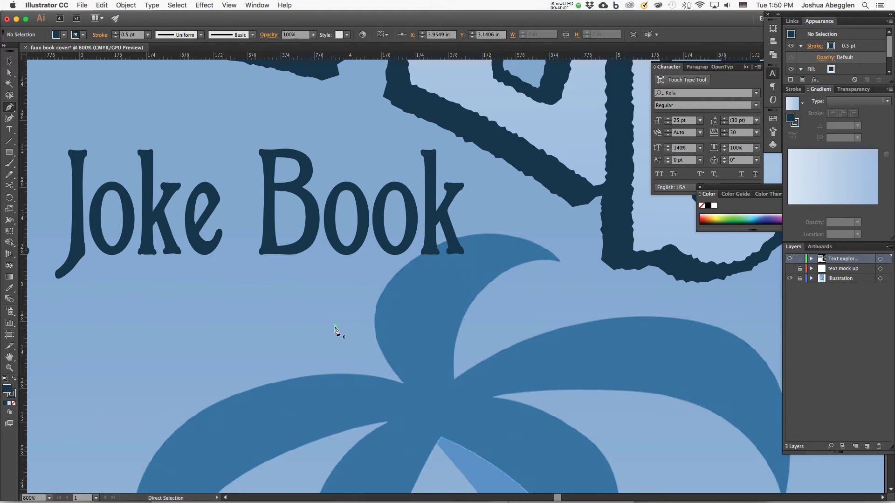
left_click(334, 325)
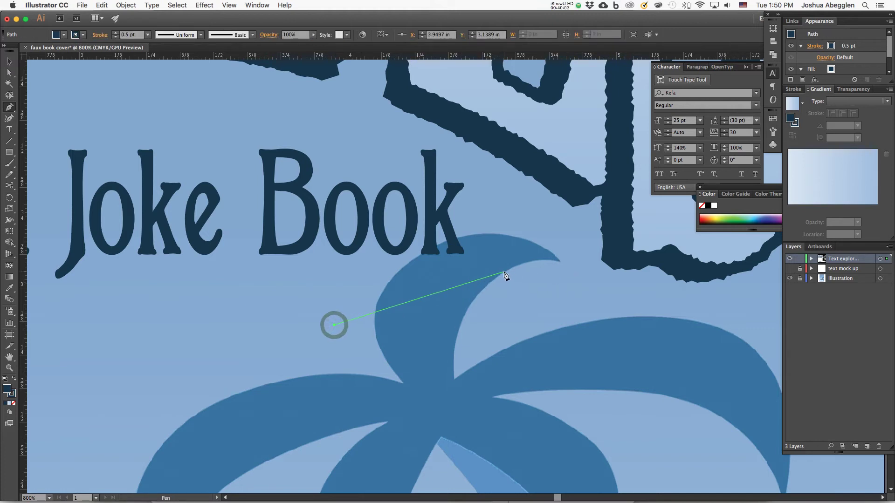
left_click_drag(513, 278, 614, 311)
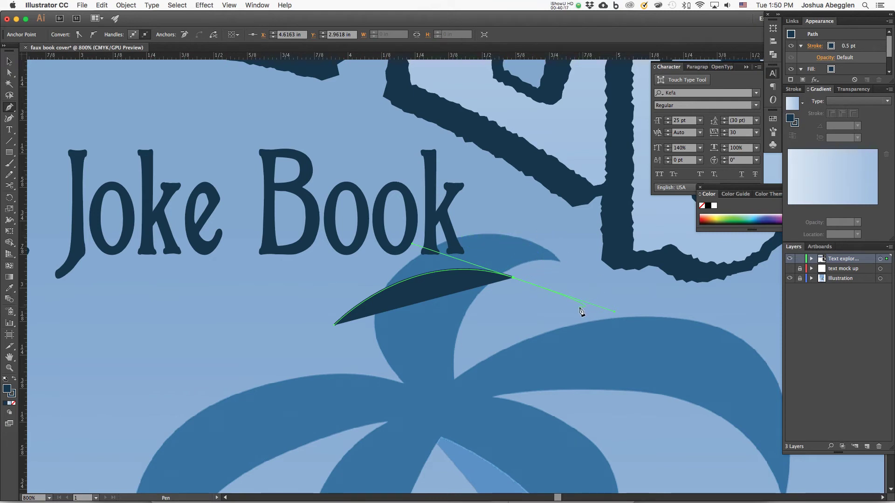
key("BackSpace")
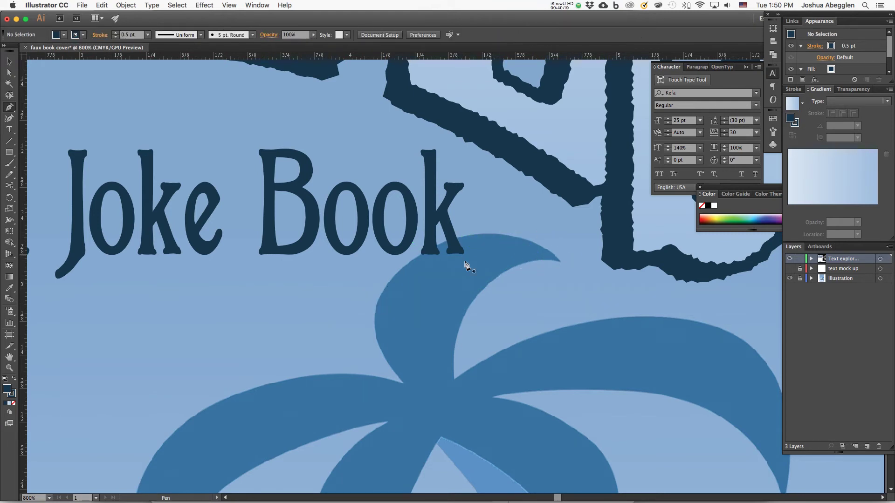
left_click(383, 290)
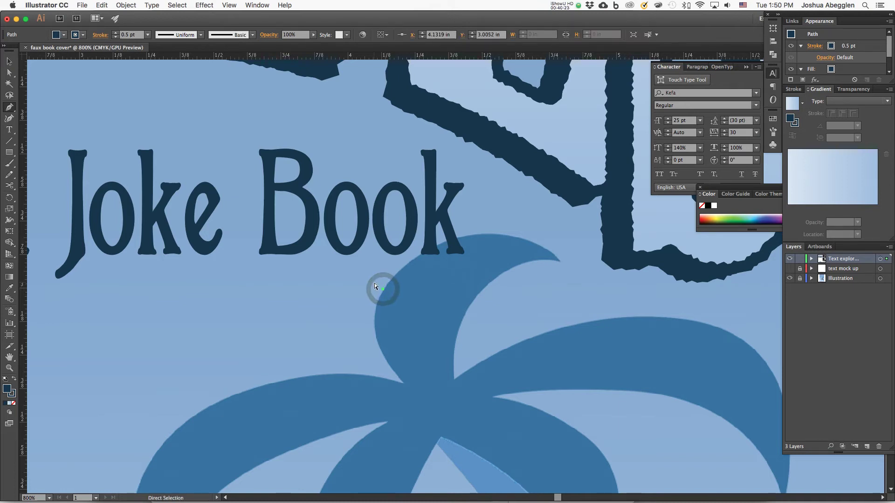
key("super+equal")
key("super+equal")
key("super+shift+a")
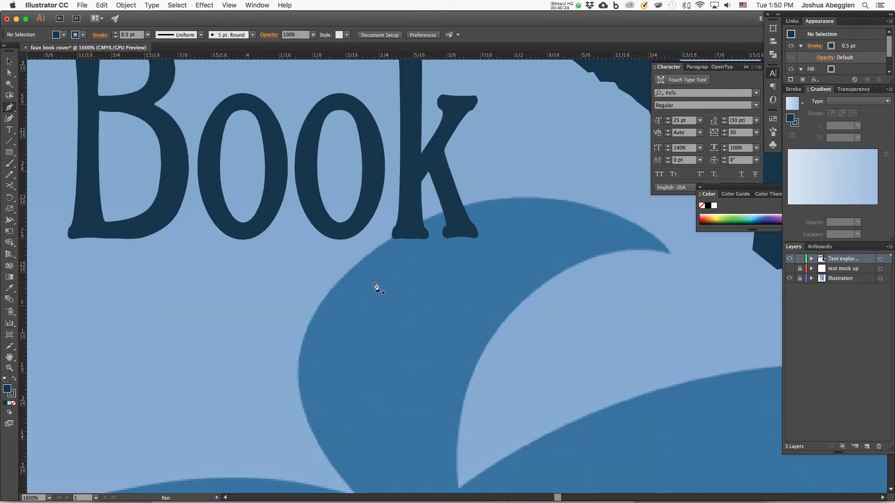
Trace the outer curve of the top palm frond beneath the k of Book with the Pen tool, ending in a corner point.
left_click(316, 310)
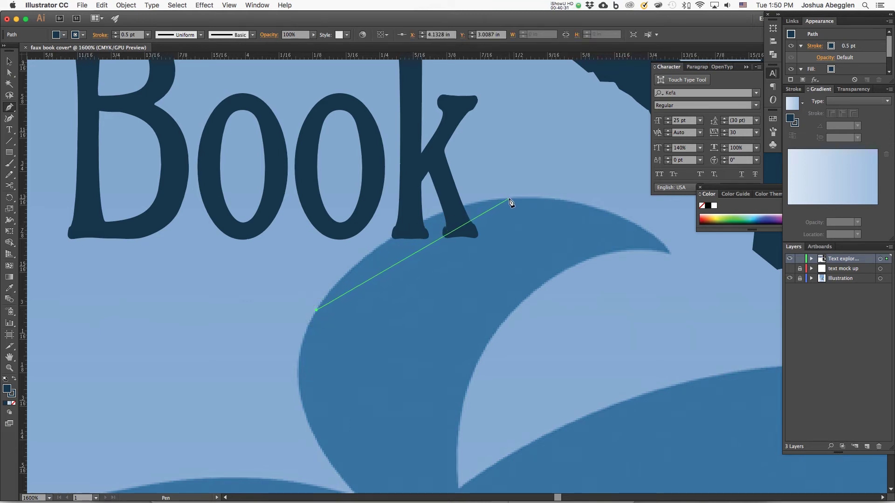
left_click_drag(509, 201, 640, 187)
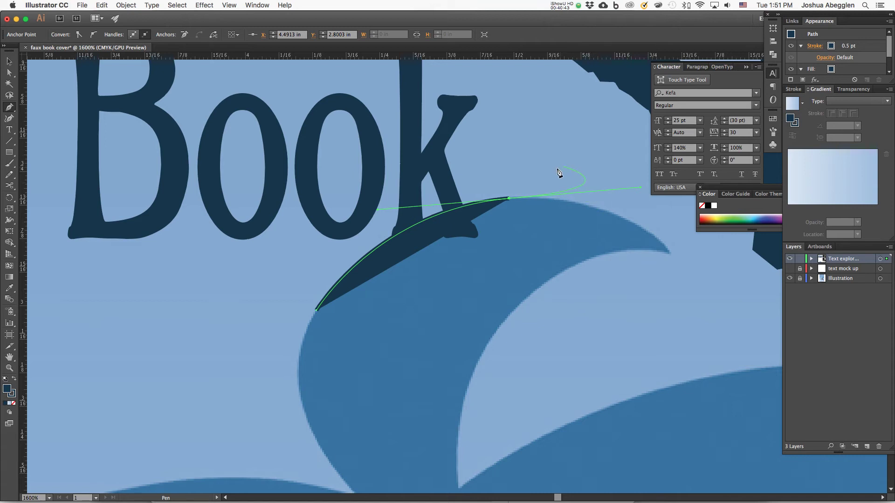
left_click(509, 199)
key("super+minus")
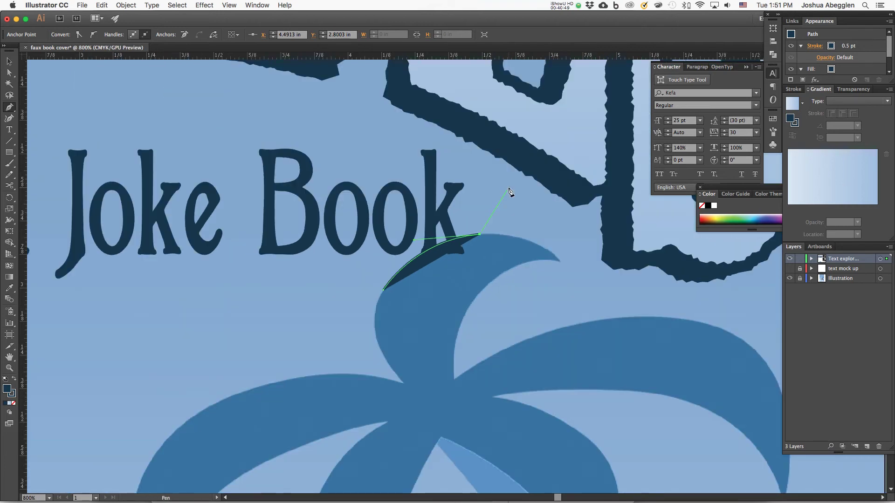
Continue the path with straight sides around the whole Ye Auld Joke Book subtitle and close it at the frond curve's starting point.
scroll(508, 189, "up", 5)
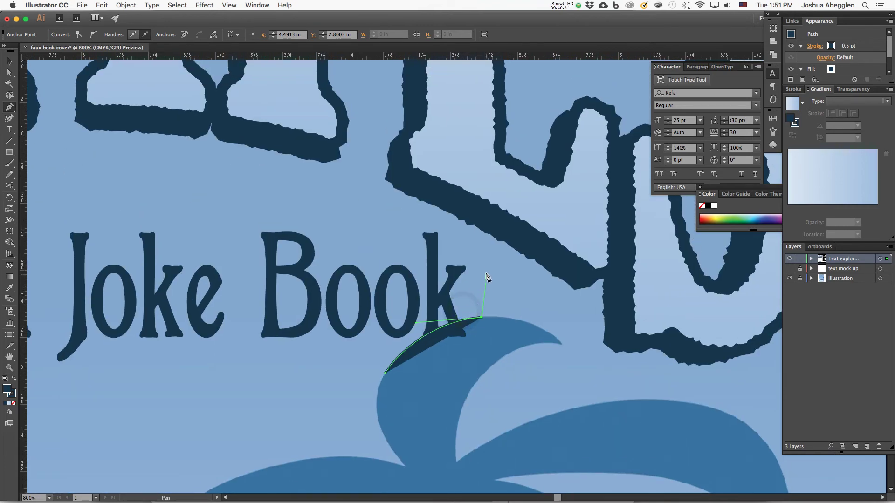
left_click(481, 224)
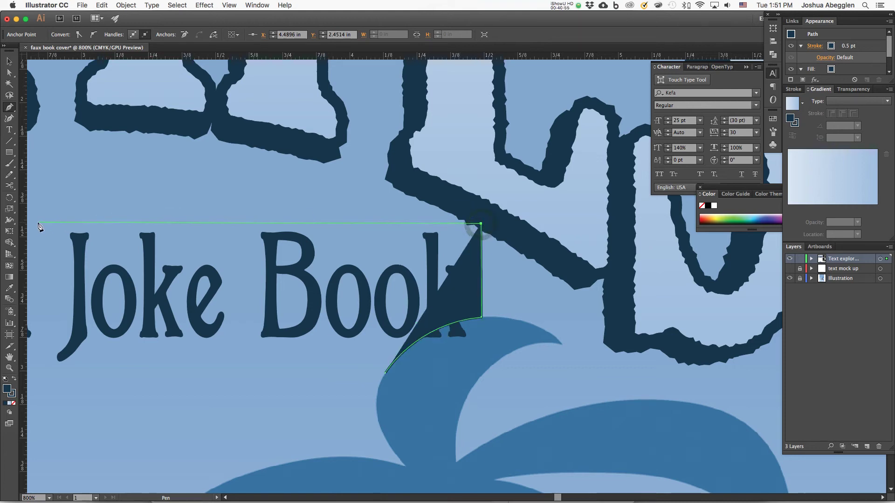
scroll(35, 226, "left", 10)
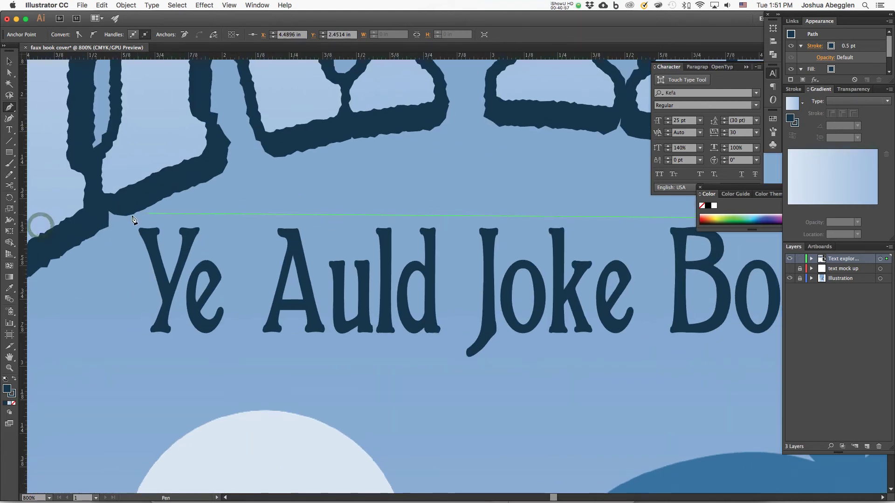
left_click(126, 219)
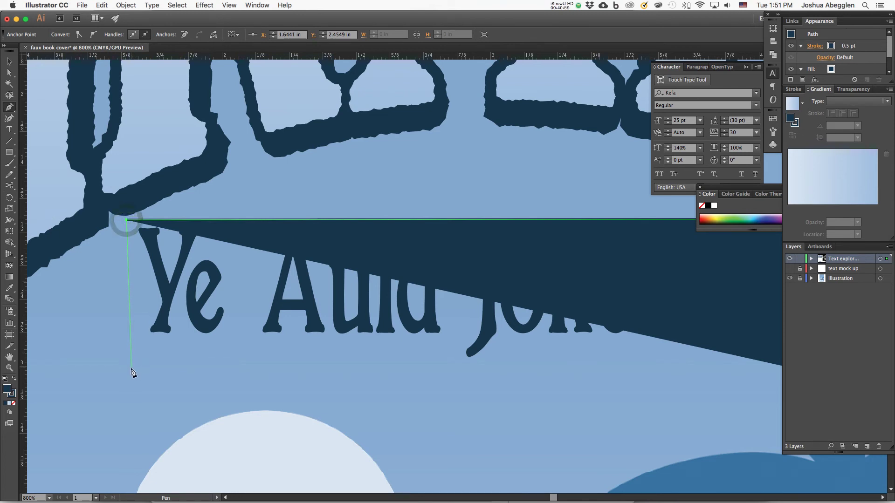
left_click(130, 371)
left_click_drag(572, 399, 231, 387)
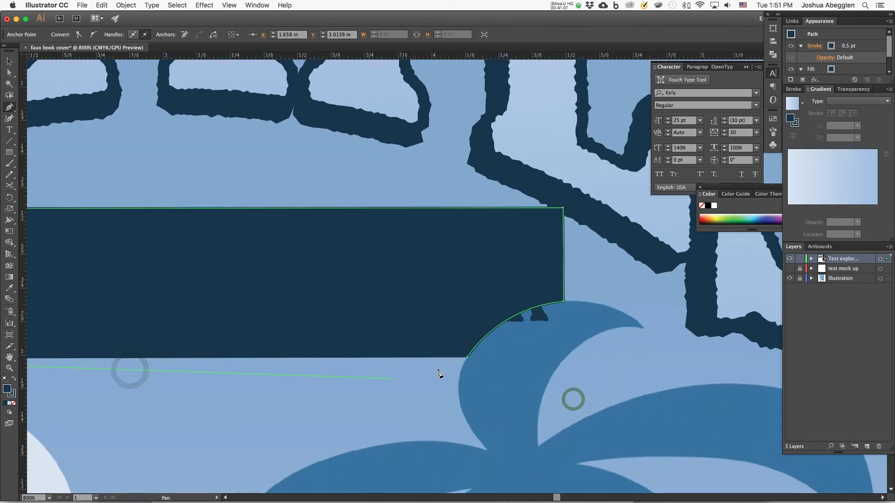
left_click(467, 358)
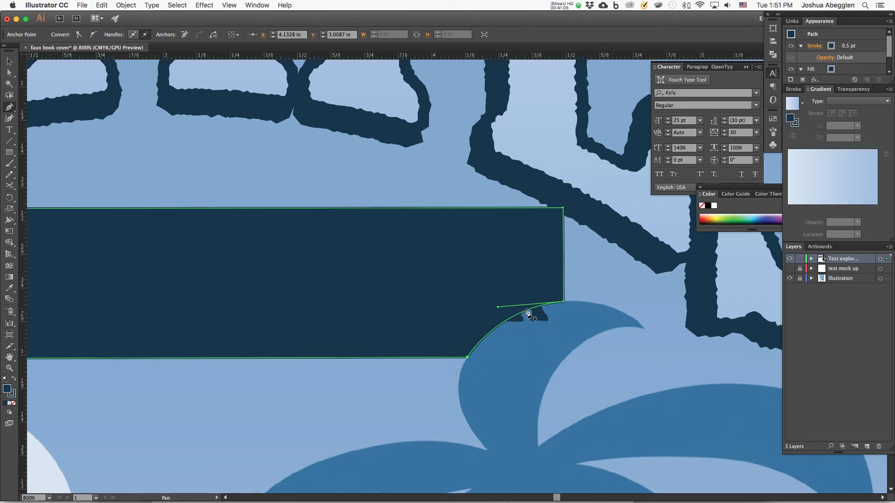
key("v")
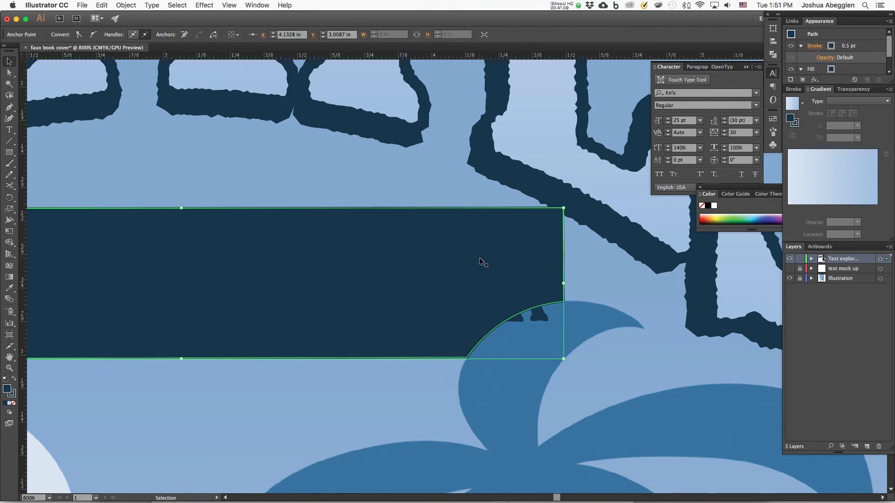
Select the drawn shape together with the Ye Auld Joke Book subtitle, make a clipping mask from them, and deselect.
left_click(9, 61)
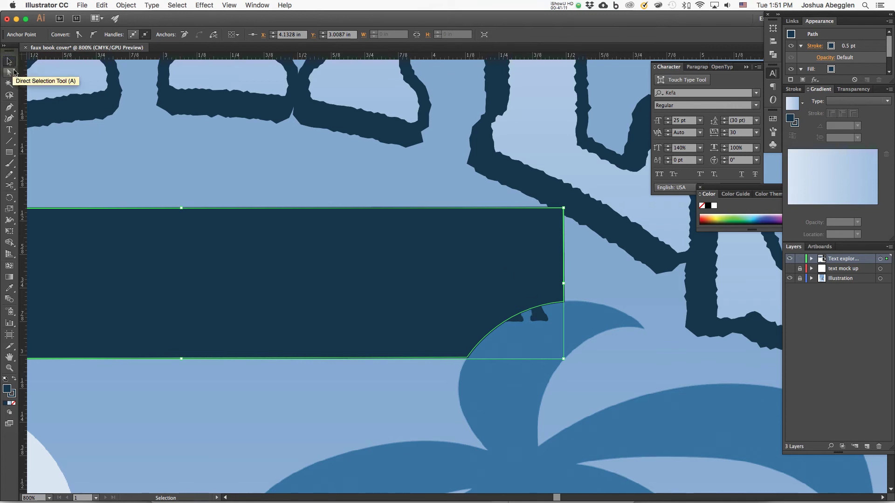
left_click(542, 317, "shift")
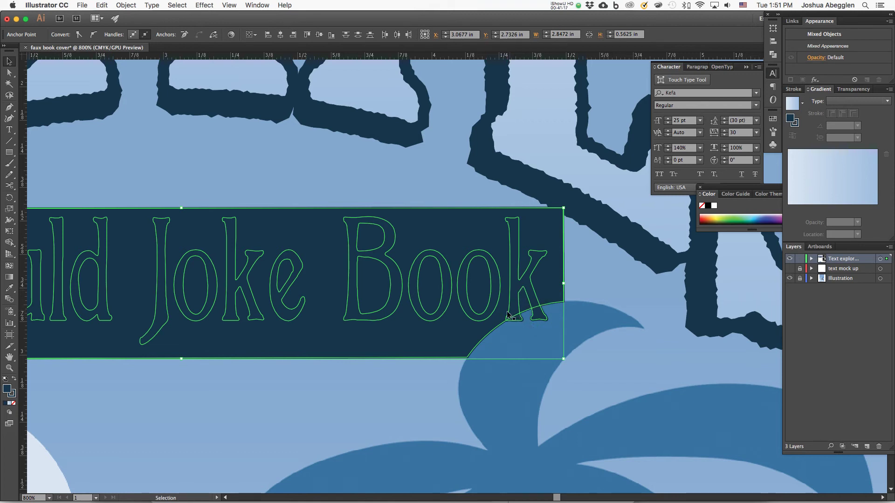
key("a")
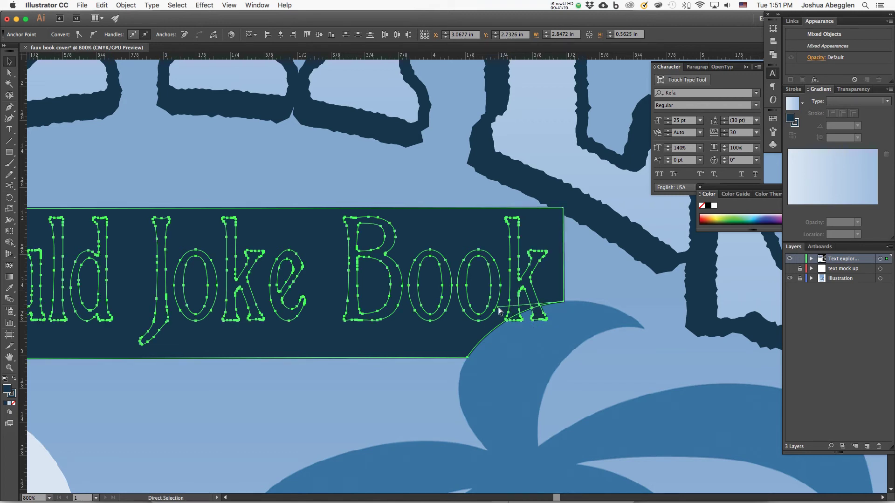
key("super+7")
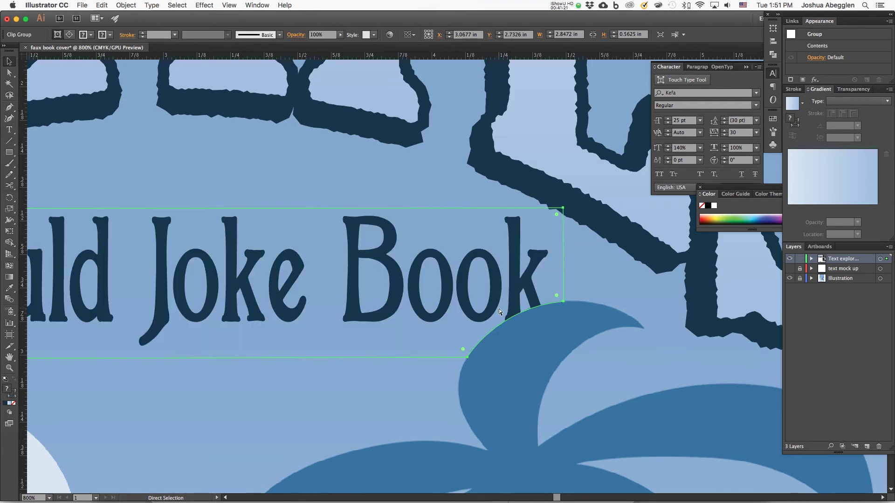
key("v")
key("super+shift+a")
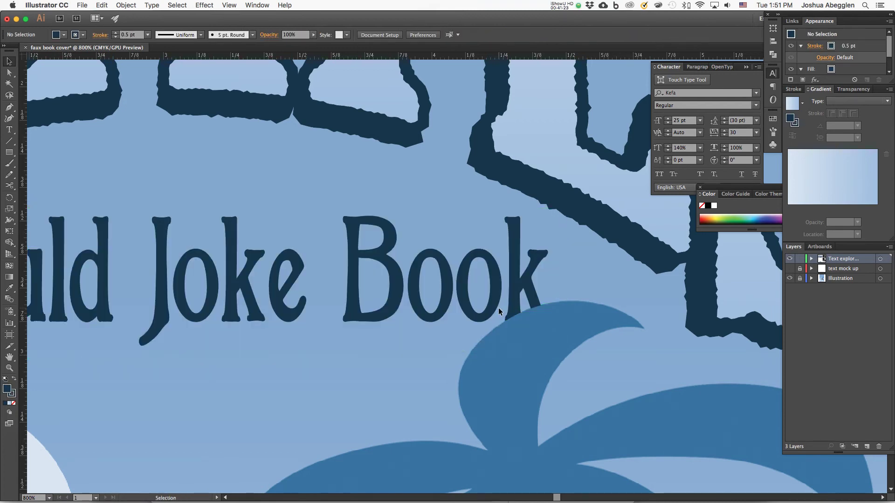
Delete the column of PIRATES font samples beside the artboard and remove the text mock up layer.
key("super+minus")
key("super+minus")
key("super+minus")
key("super+minus")
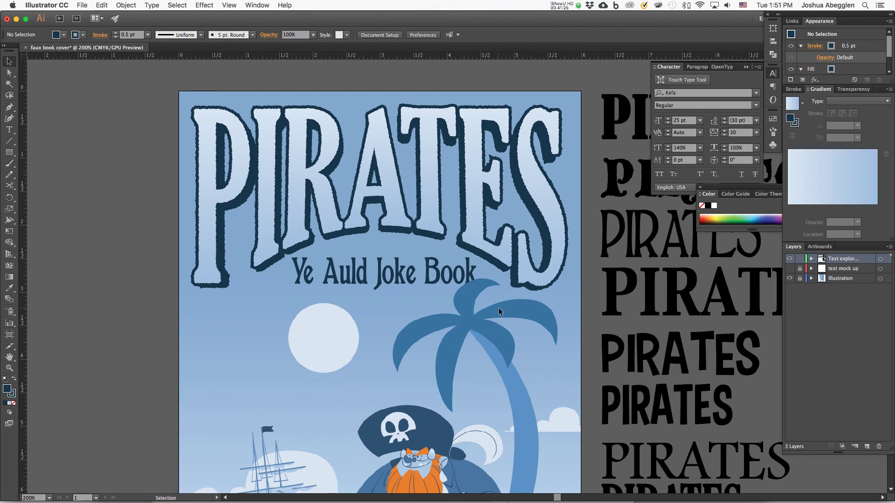
left_click_drag(510, 366, 501, 332)
key("super+minus")
key("super+minus")
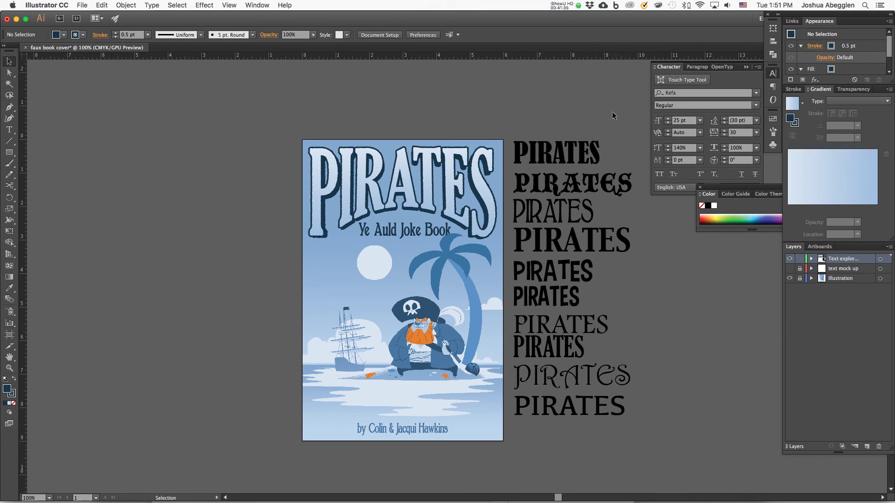
left_click(559, 422)
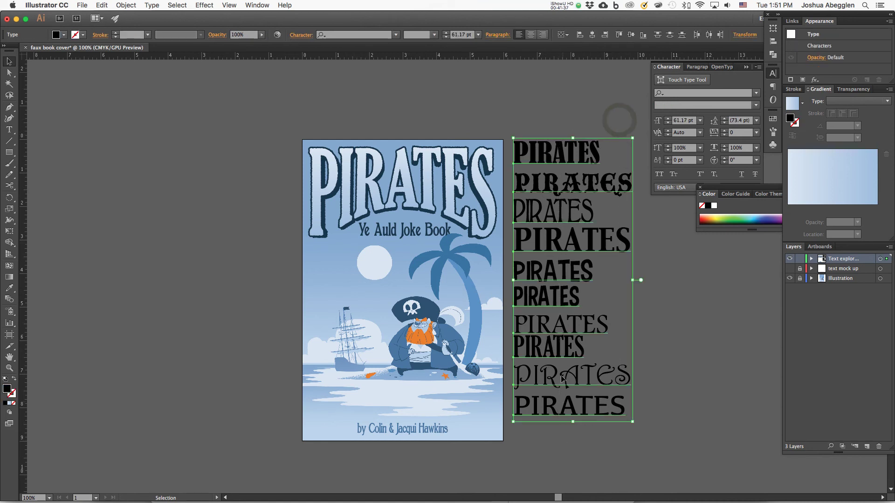
key("Delete")
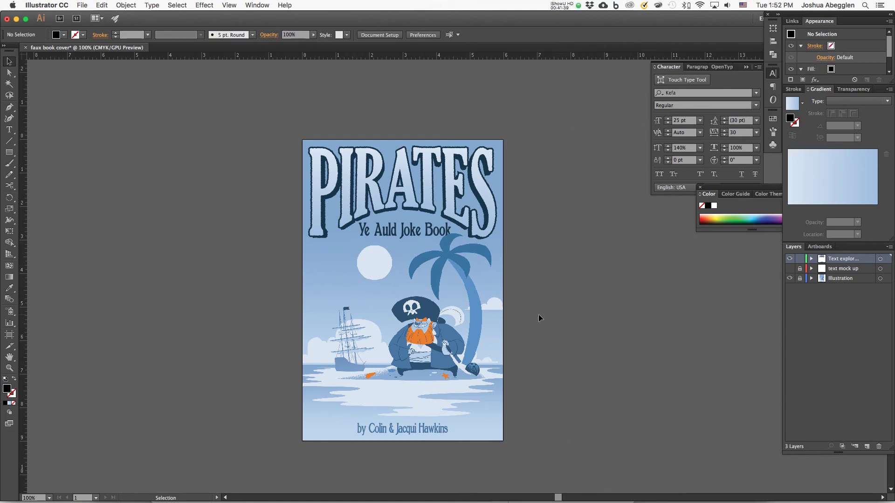
left_click_drag(863, 271, 879, 447)
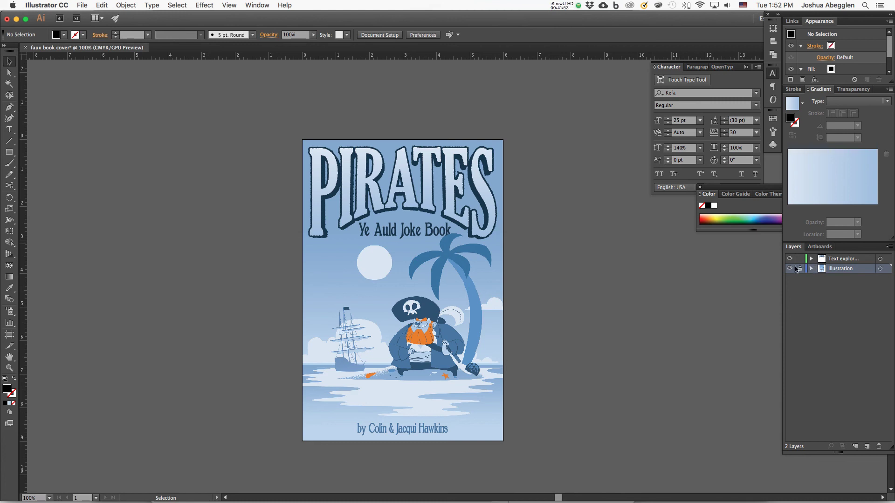
Save the cover as faux book cover.pdf in the demo folder, in Adobe PDF format with the Illustrator Default preset.
left_click(84, 6)
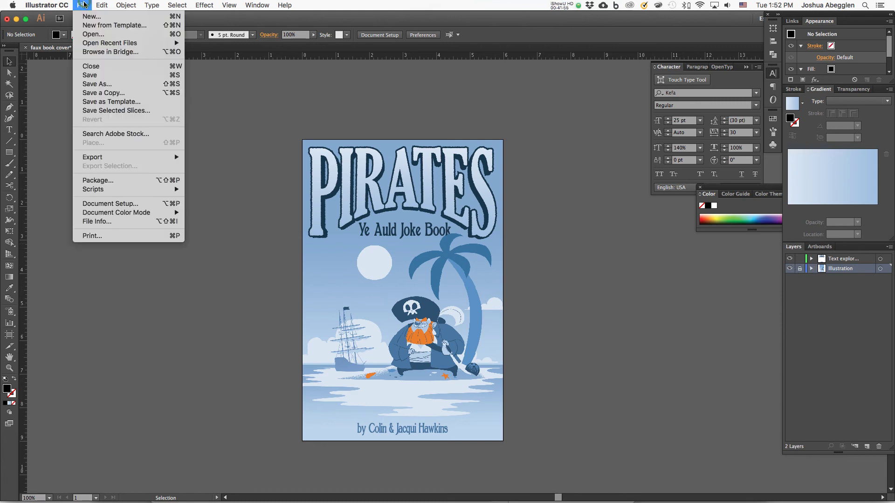
left_click(104, 85)
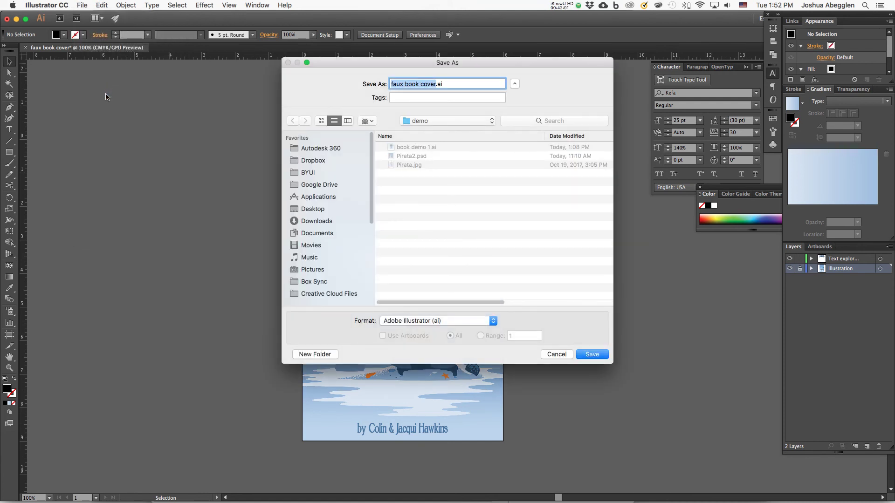
left_click(493, 320)
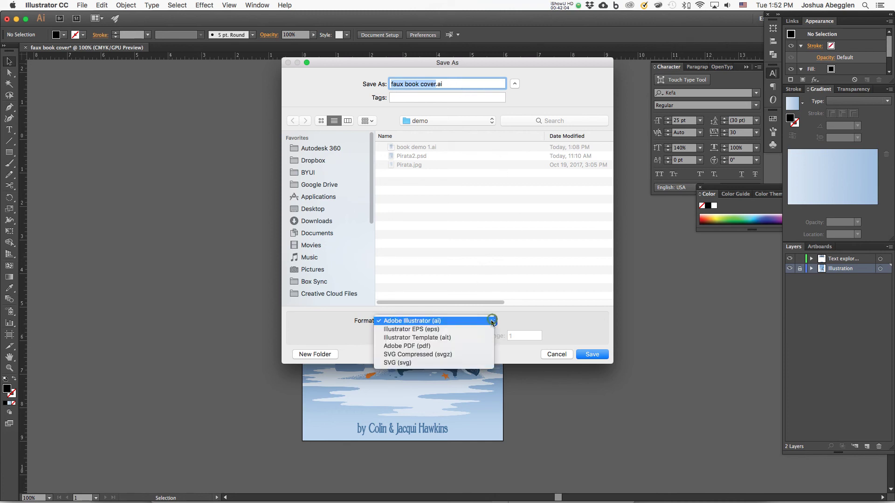
left_click(464, 346)
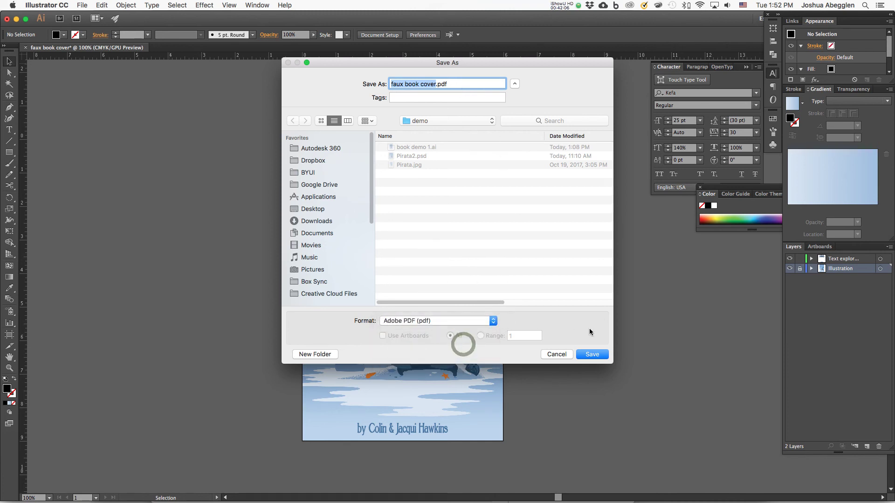
left_click(593, 355)
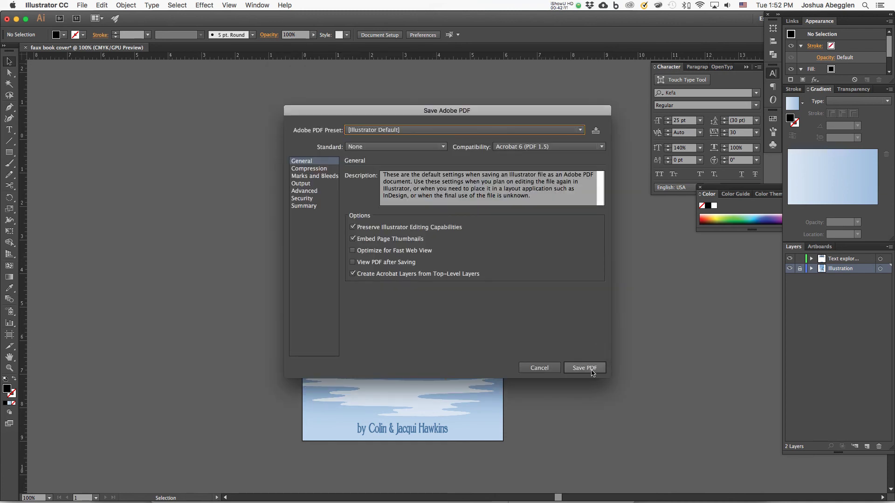
left_click(591, 369)
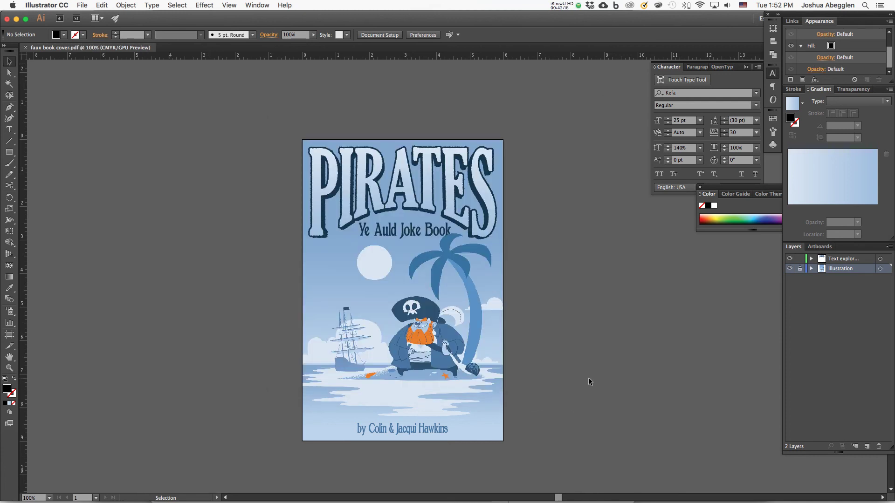
Switch to Finder, find faux book cover.pdf in the demo folder of ART 240, and preview it with Quick Look.
key("super+Tab")
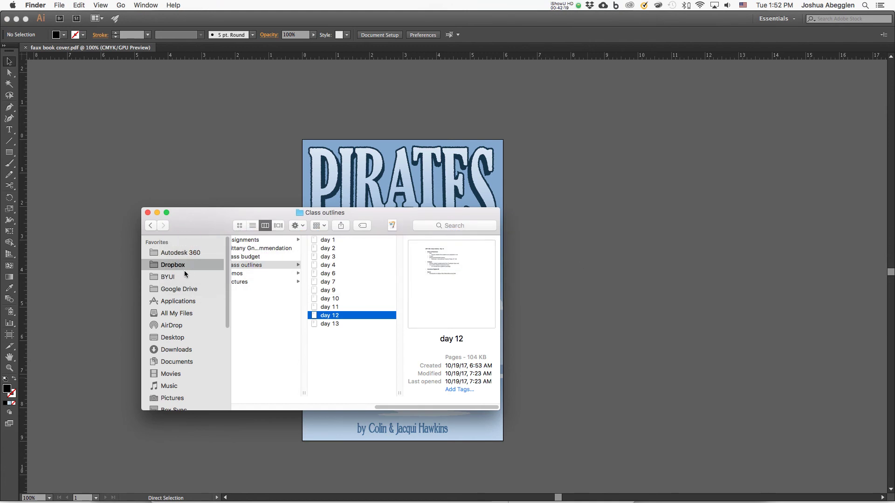
left_click_drag(440, 407, 356, 408)
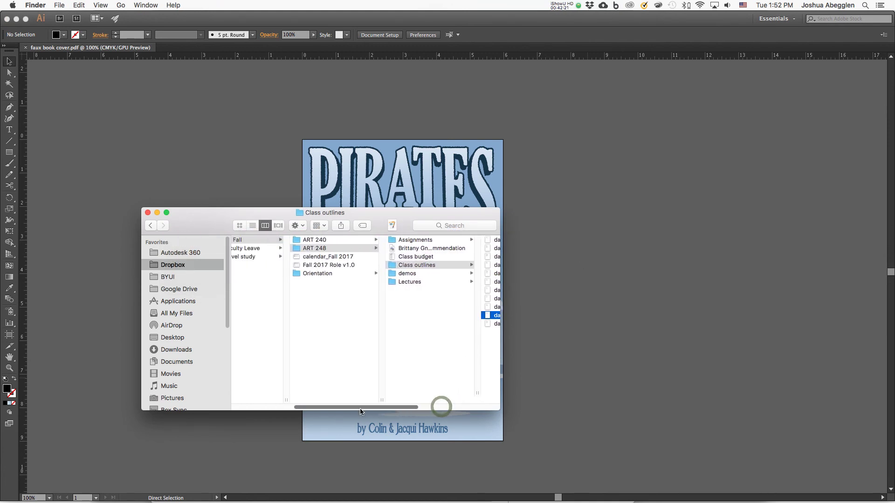
left_click(334, 240)
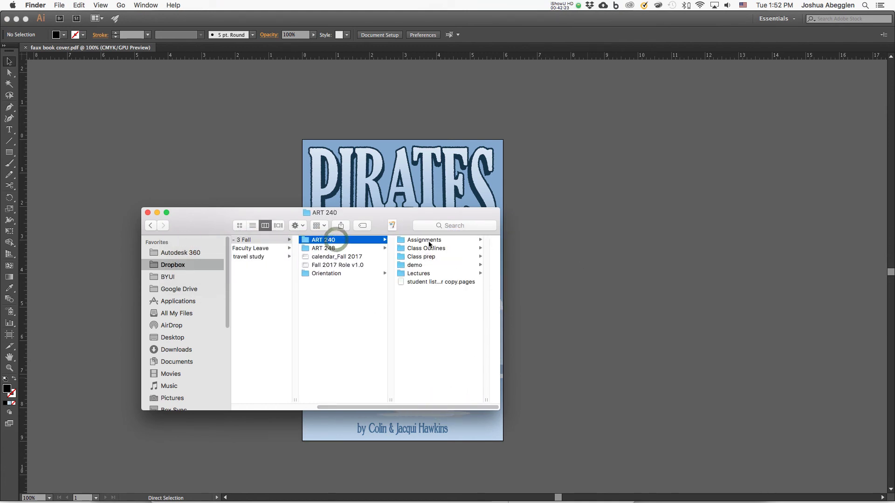
left_click(423, 266)
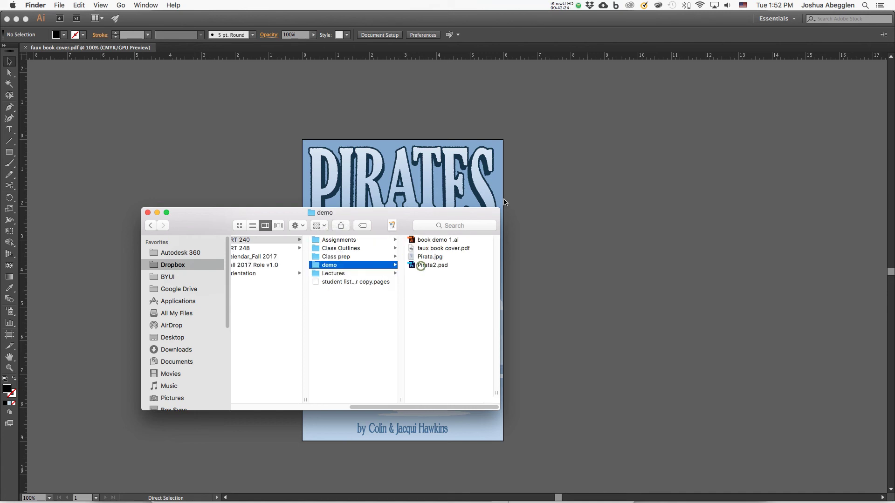
left_click(454, 247)
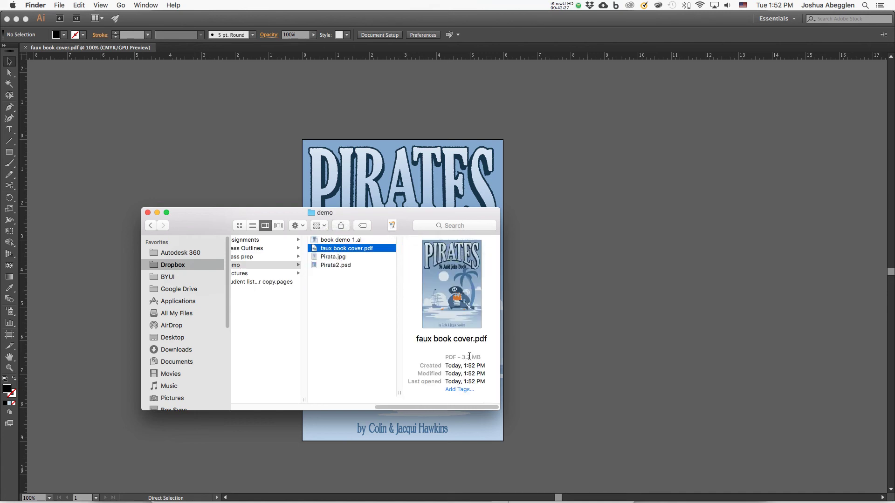
key("space")
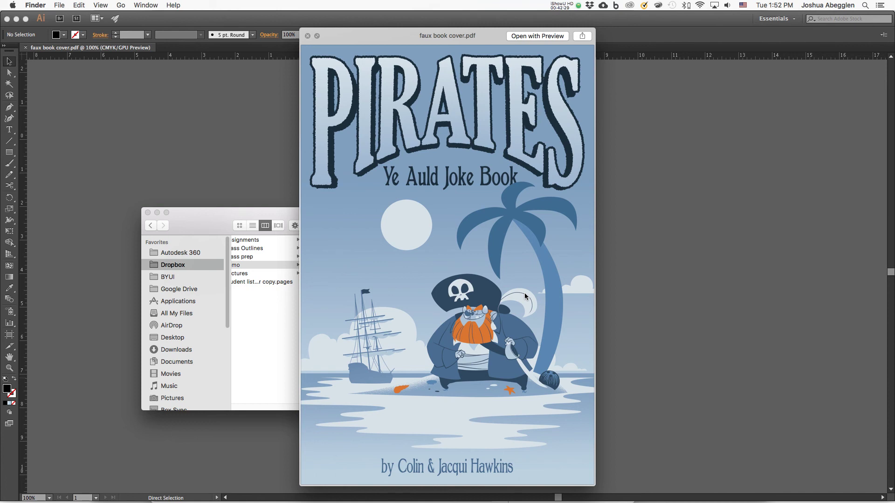